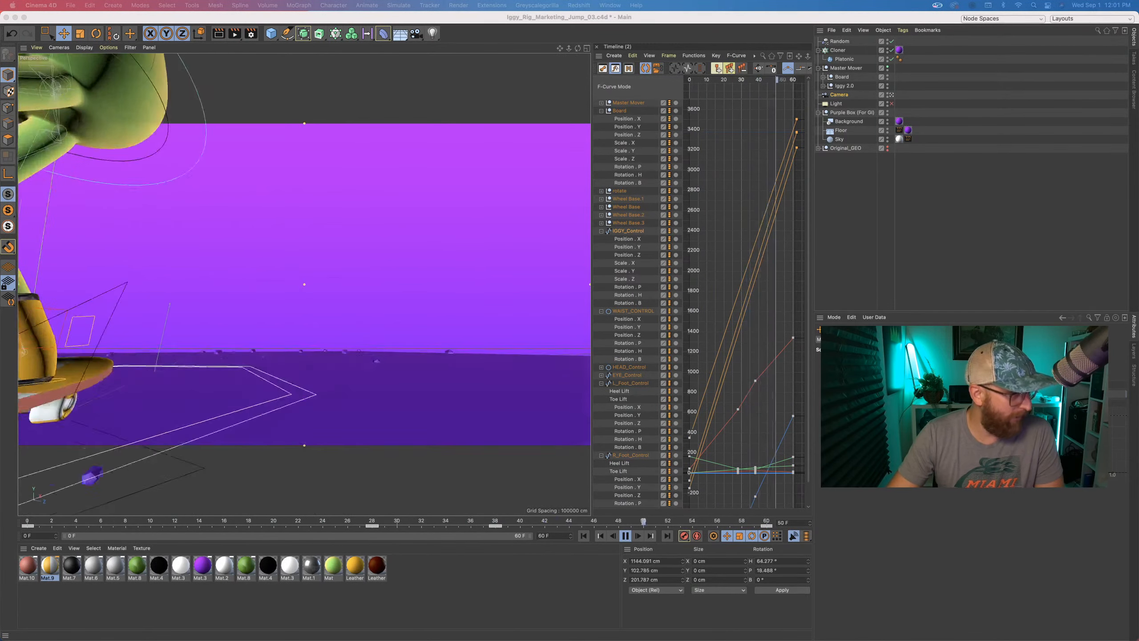
- Stop the playback and scrub the skateboard jump animation from frame 0 to frame 32
{"action": "left_click", "coordinate": [626, 536]}
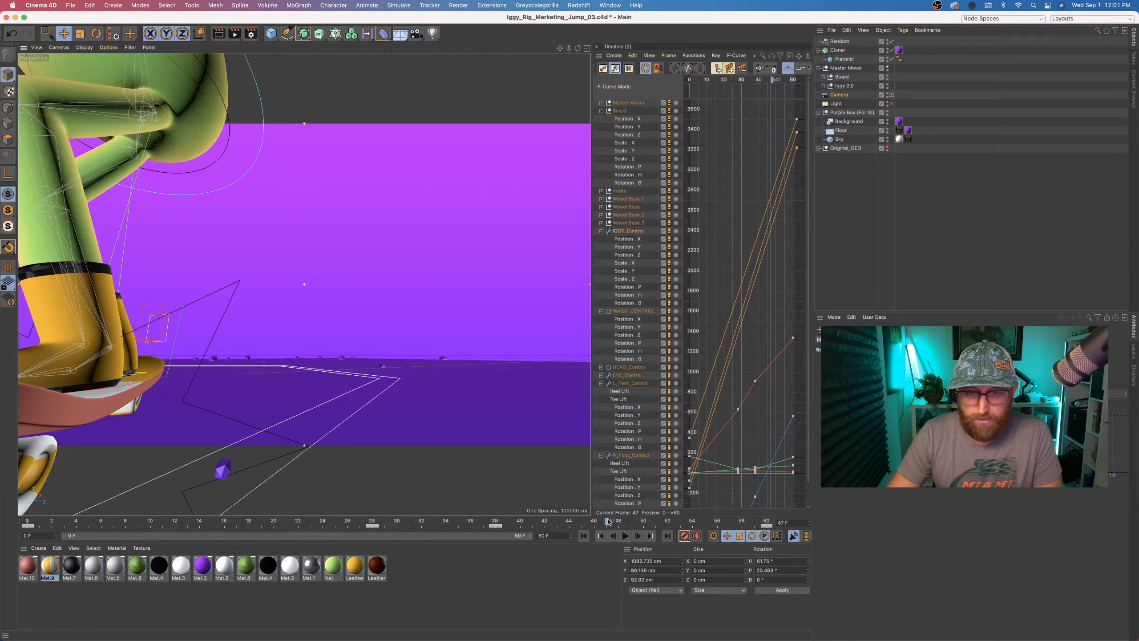
{"action": "left_click_drag", "start_coordinate": [609, 520], "coordinate": [236, 521]}
{"action": "left_click_drag", "start_coordinate": [33, 493], "coordinate": [11, 517]}
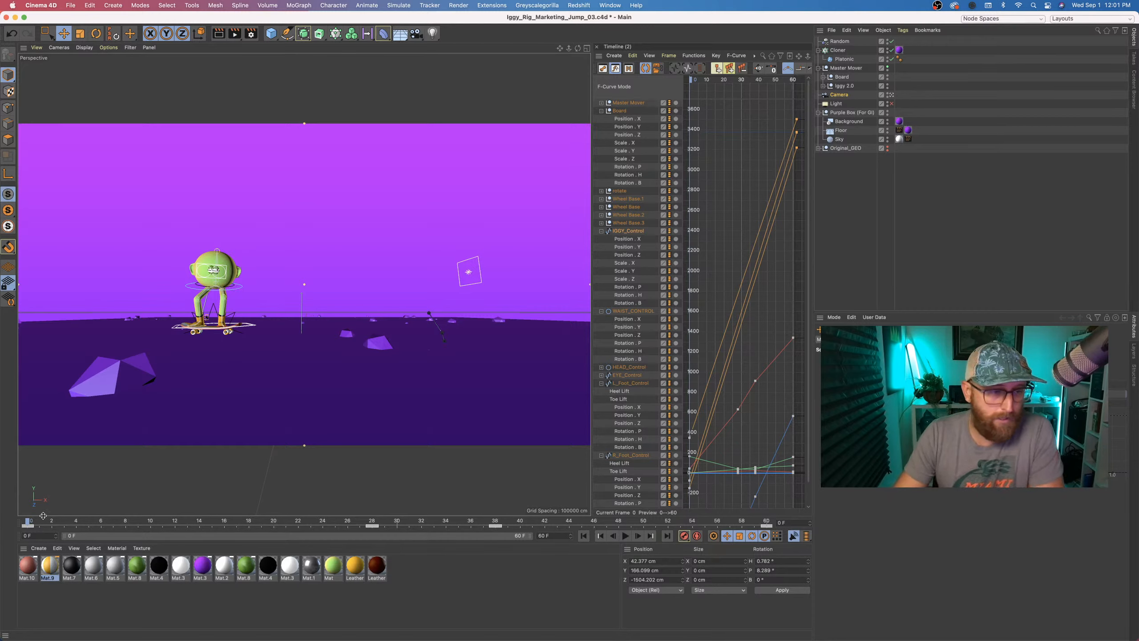
{"action": "left_click_drag", "start_coordinate": [28, 521], "coordinate": [421, 498]}
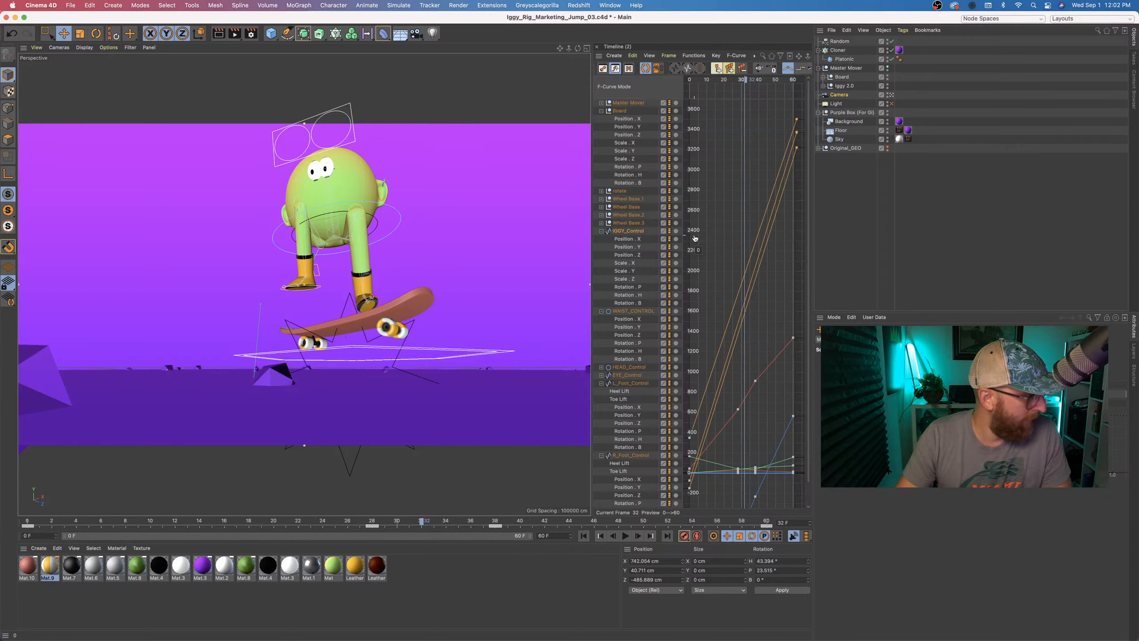
- Open the Bo_Ball_Rig.c4d project and dismiss the educational licence notice
{"action": "key", "text": "super+Tab"}
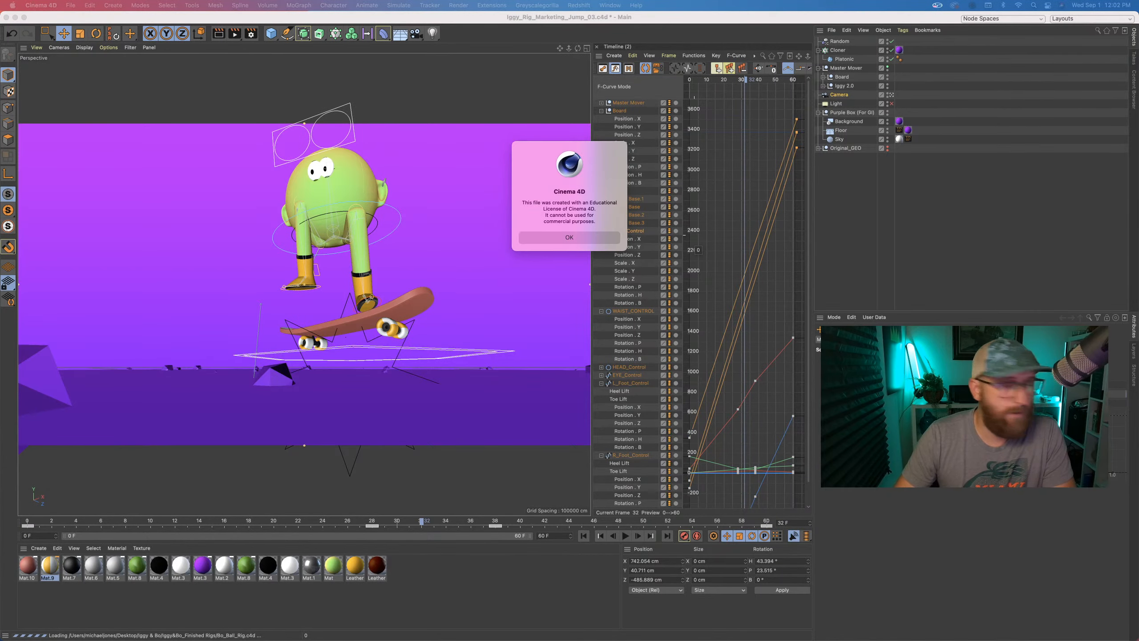
{"action": "left_click", "coordinate": [569, 238]}
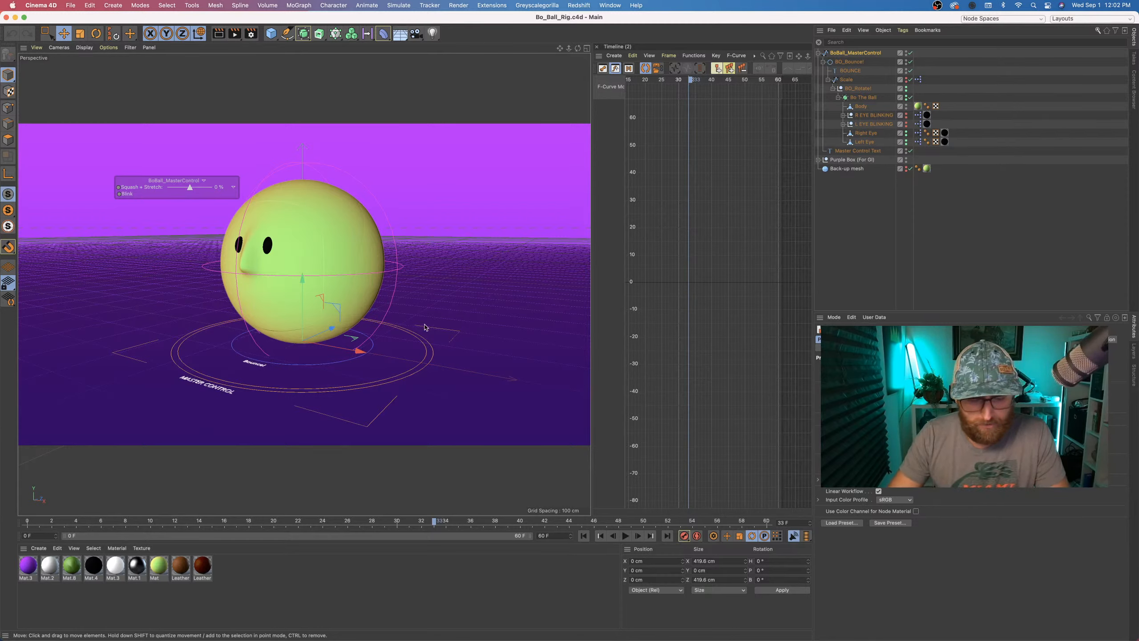
- Try moving the ball rig's BO_Rotator control along the X axis and undo the move
{"action": "left_click", "coordinate": [388, 300]}
{"action": "left_click_drag", "start_coordinate": [388, 300], "coordinate": [432, 294], "text": "alt"}
{"action": "left_click_drag", "start_coordinate": [304, 315], "coordinate": [327, 314]}
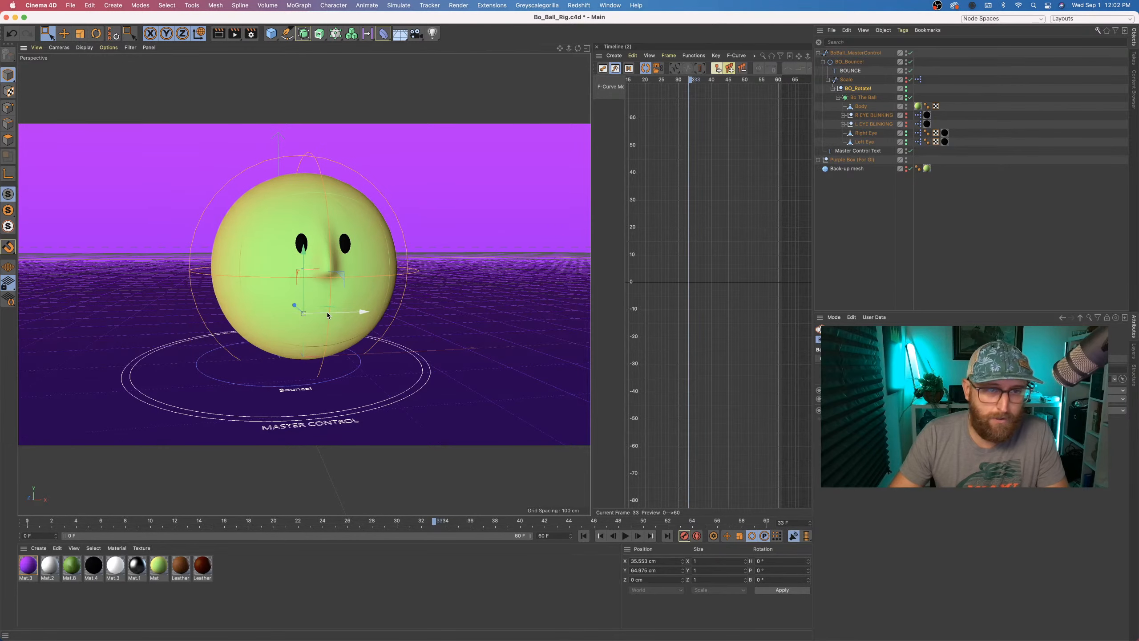
{"action": "key", "text": "super+z"}
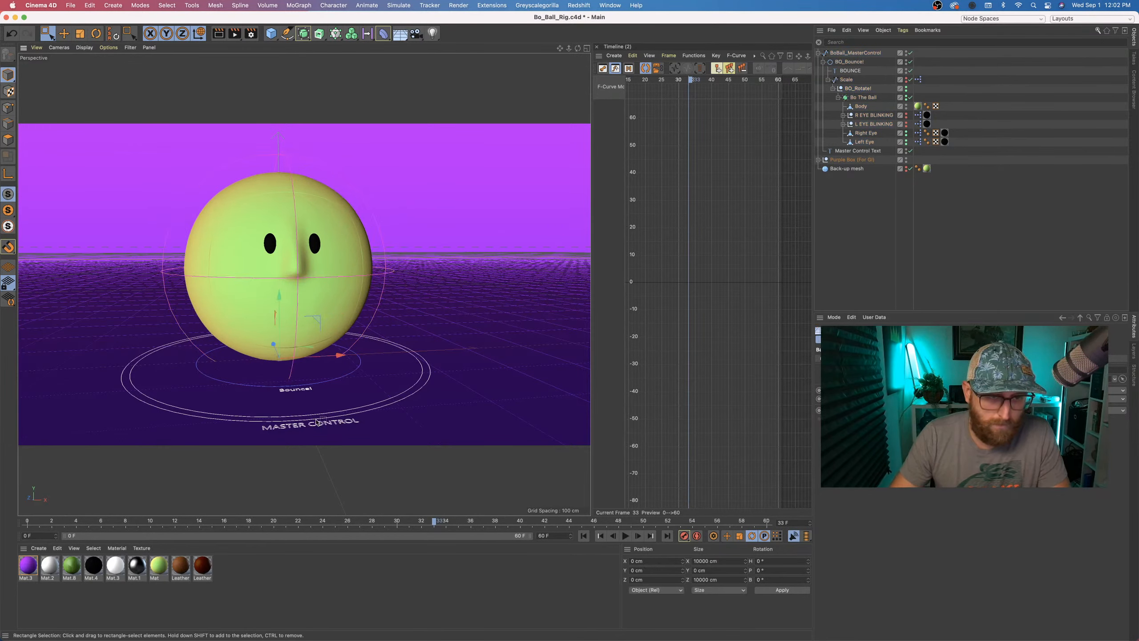
{"action": "mouse_move", "coordinate": [304, 391]}
{"action": "left_click", "coordinate": [424, 381]}
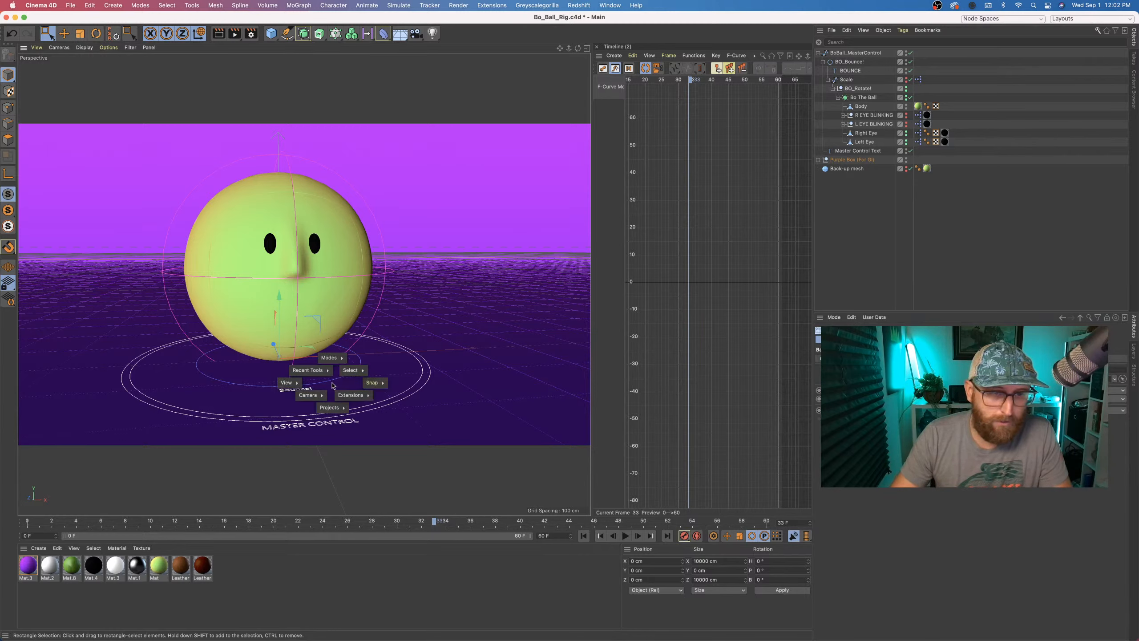
{"action": "left_click", "coordinate": [333, 386]}
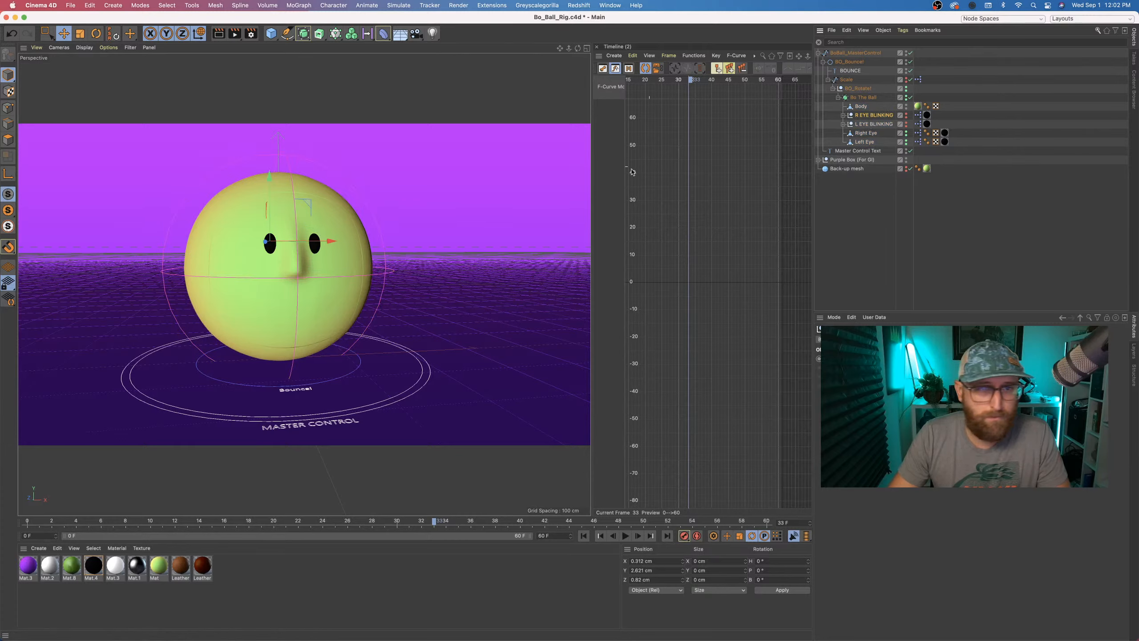
{"action": "left_click_drag", "start_coordinate": [343, 286], "coordinate": [267, 295], "text": "alt"}
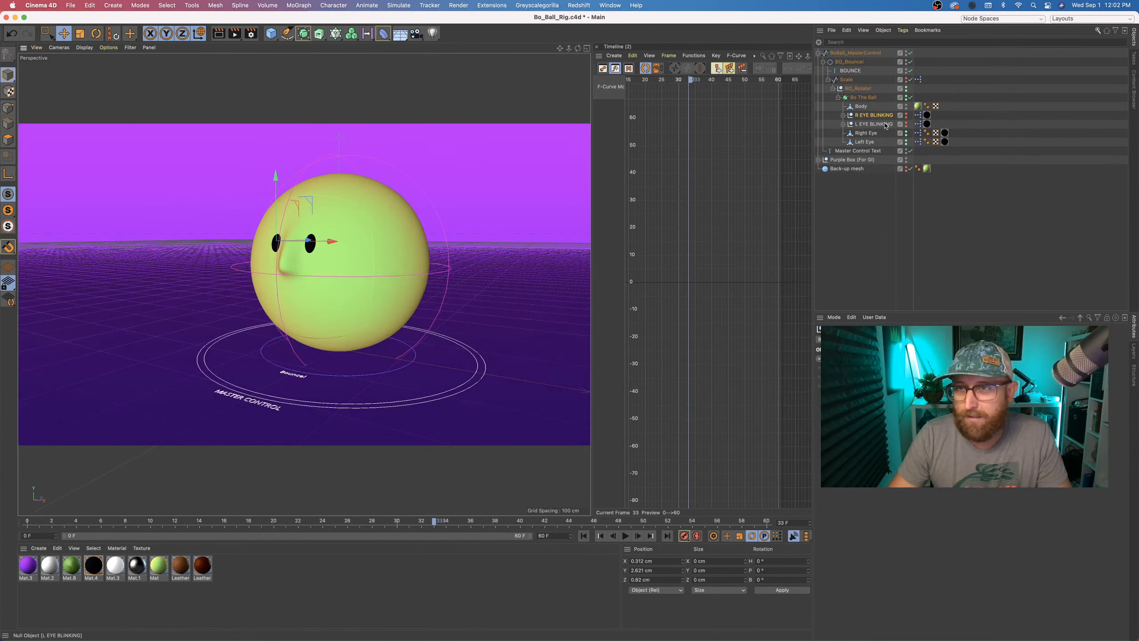
- Try squashing the ball with the Squash + Stretch slider of BoBall_MasterControl and undo the change
{"action": "left_click", "coordinate": [850, 53]}
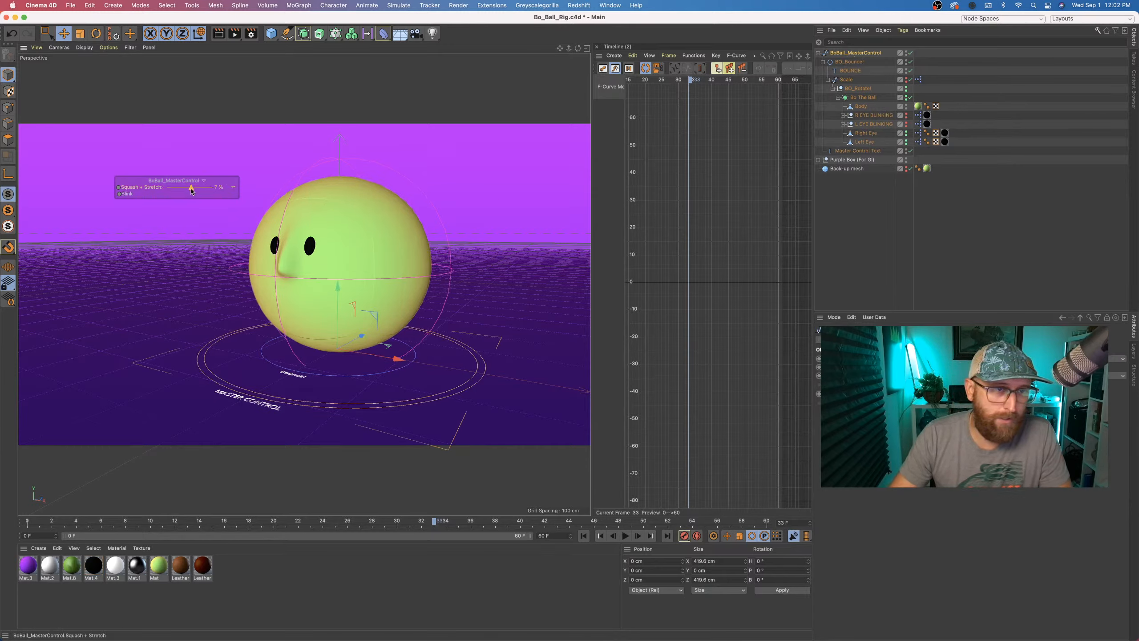
{"action": "mouse_move", "coordinate": [191, 190]}
{"action": "left_mouse_down"}
{"action": "mouse_move", "coordinate": [180, 191]}
{"action": "mouse_move", "coordinate": [205, 192]}
{"action": "mouse_move", "coordinate": [181, 191]}
{"action": "mouse_move", "coordinate": [211, 194]}
{"action": "left_mouse_up"}
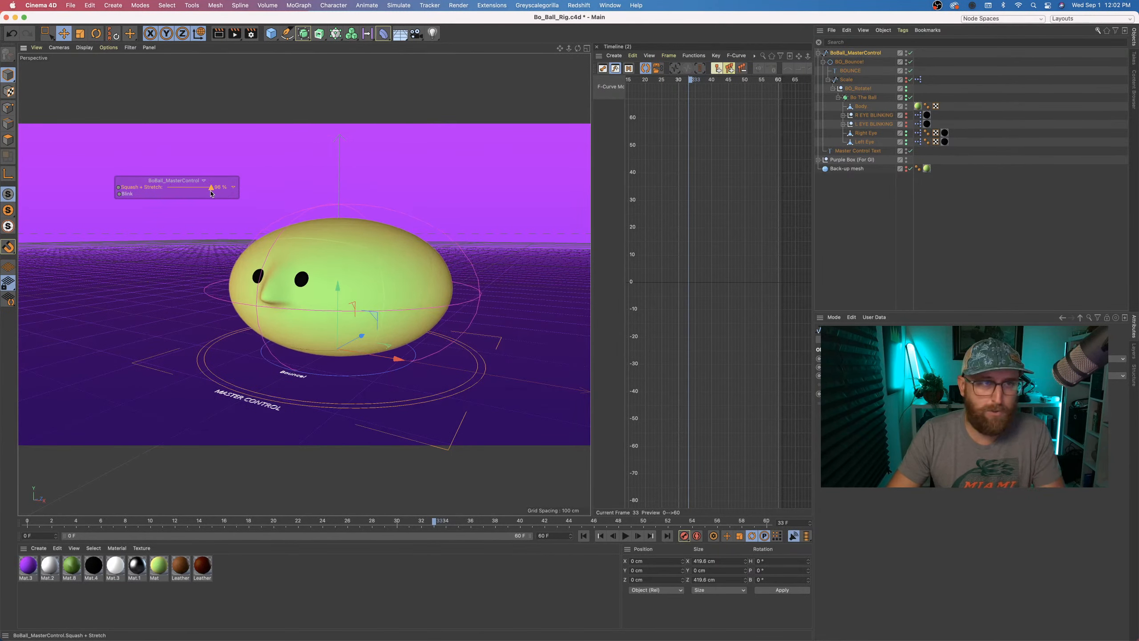
{"action": "key", "text": "super+z"}
{"action": "left_click_drag", "start_coordinate": [280, 239], "coordinate": [382, 355], "text": "alt"}
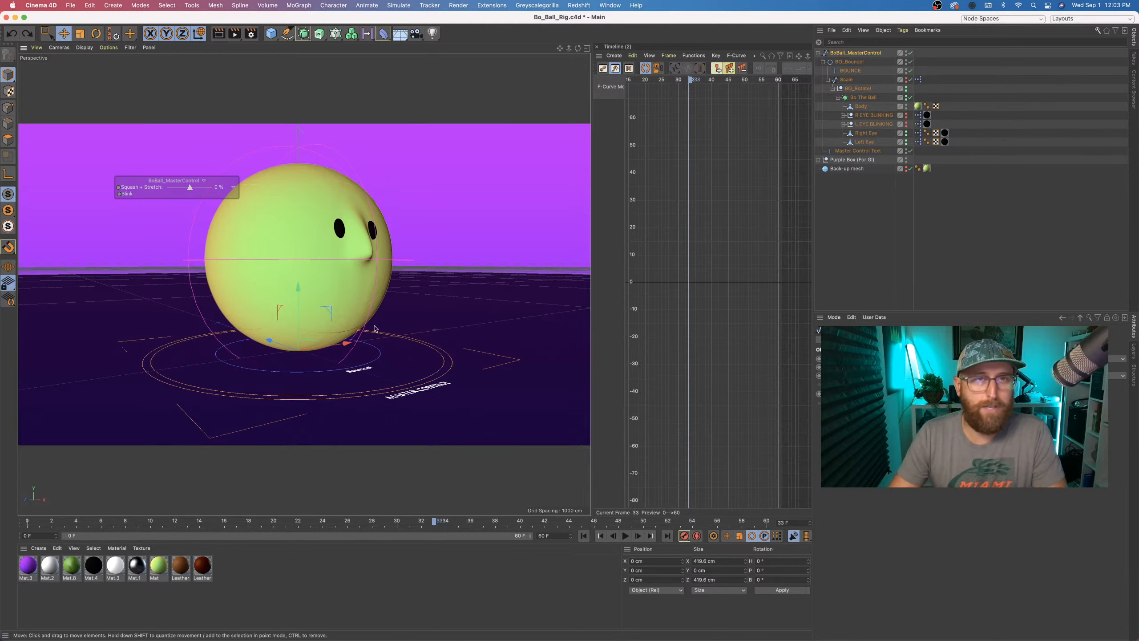
- Switch to the Iggy_Rig_Marketing_Jump_03.c4d project and preview its skateboard animation
{"action": "left_click", "coordinate": [606, 5]}
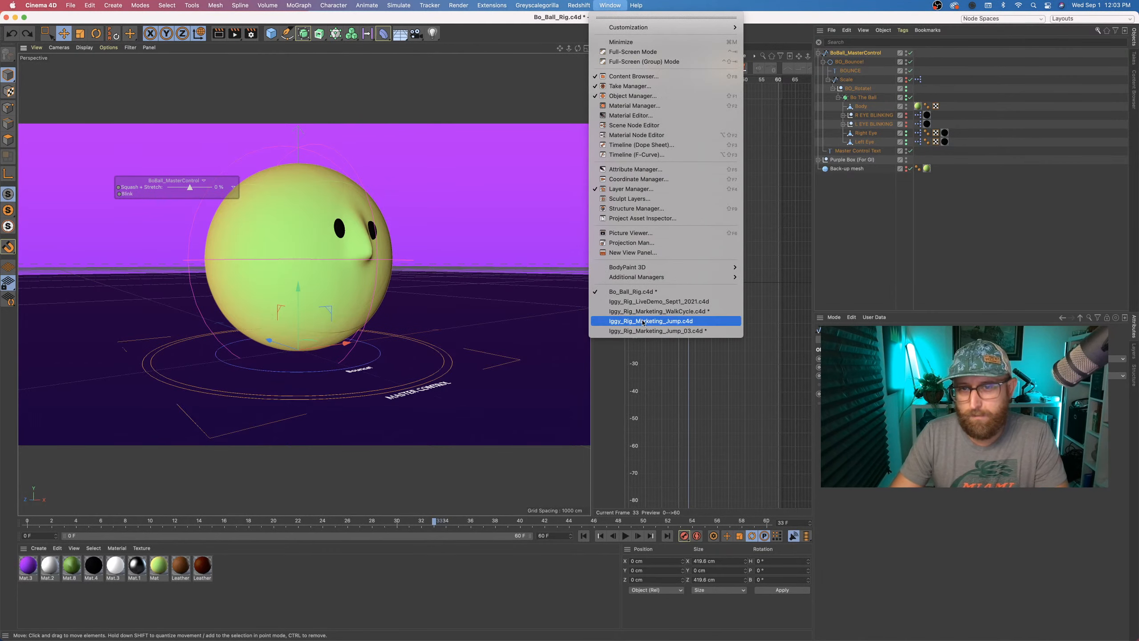
{"action": "left_click", "coordinate": [650, 330]}
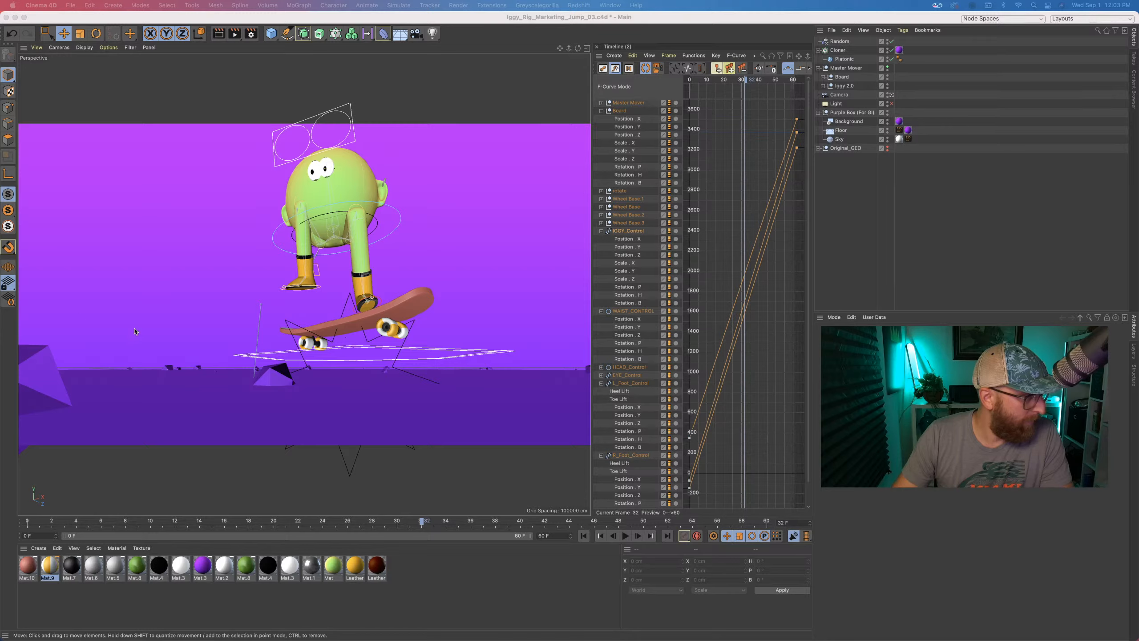
{"action": "left_click", "coordinate": [624, 536]}
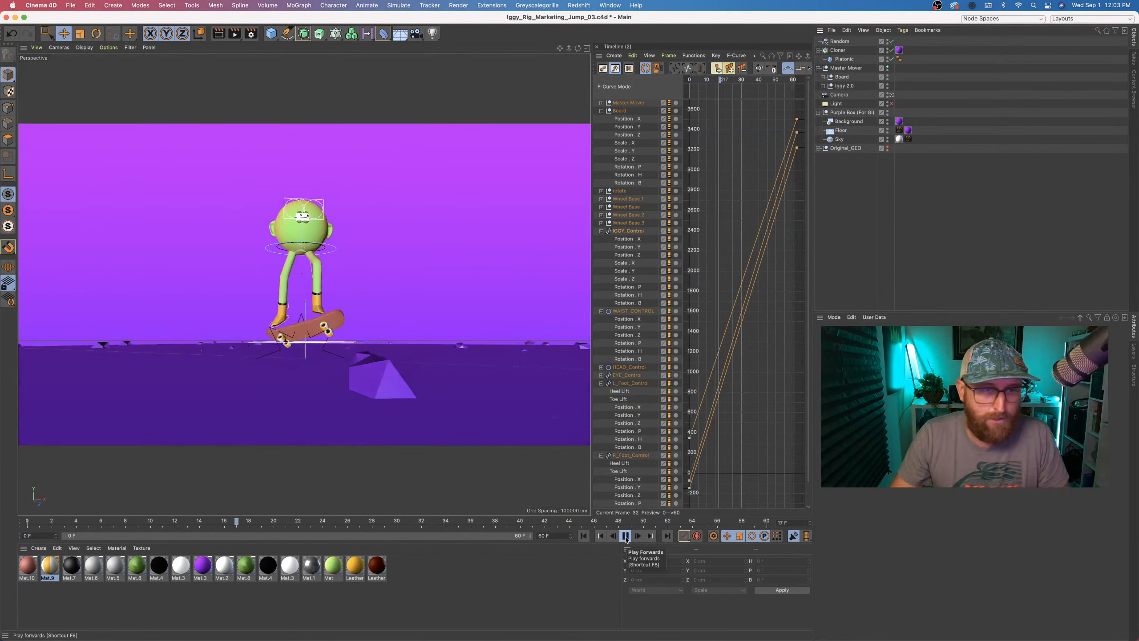
{"action": "left_click", "coordinate": [625, 535]}
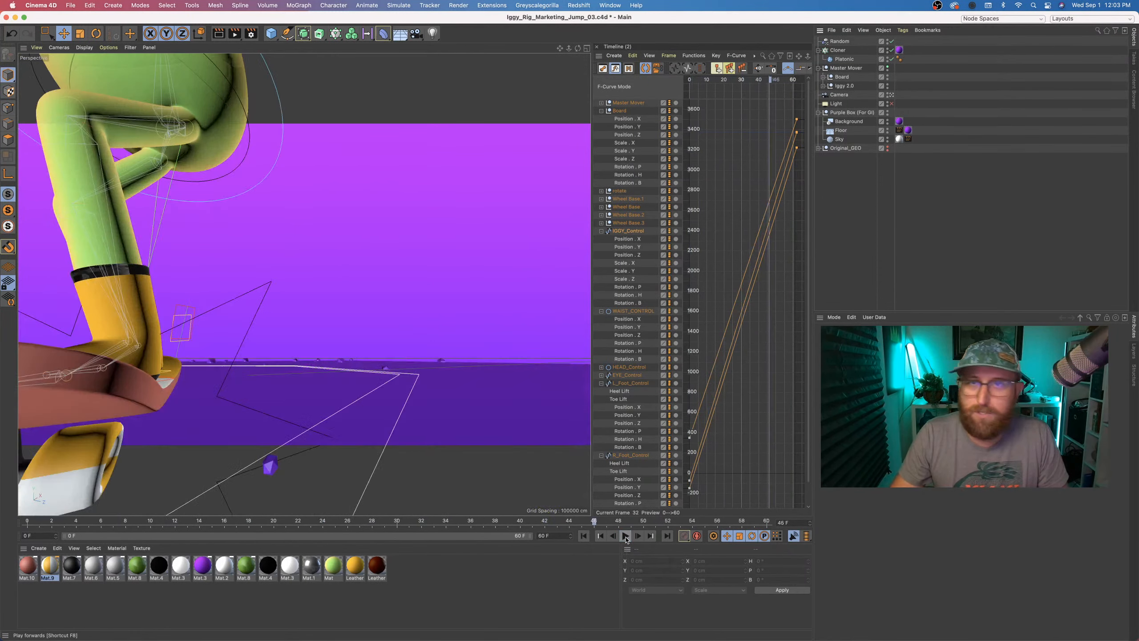
- Switch to the Iggy_Rig_Marketing_Jump.c4d project and preview its animation
{"action": "left_click", "coordinate": [609, 6]}
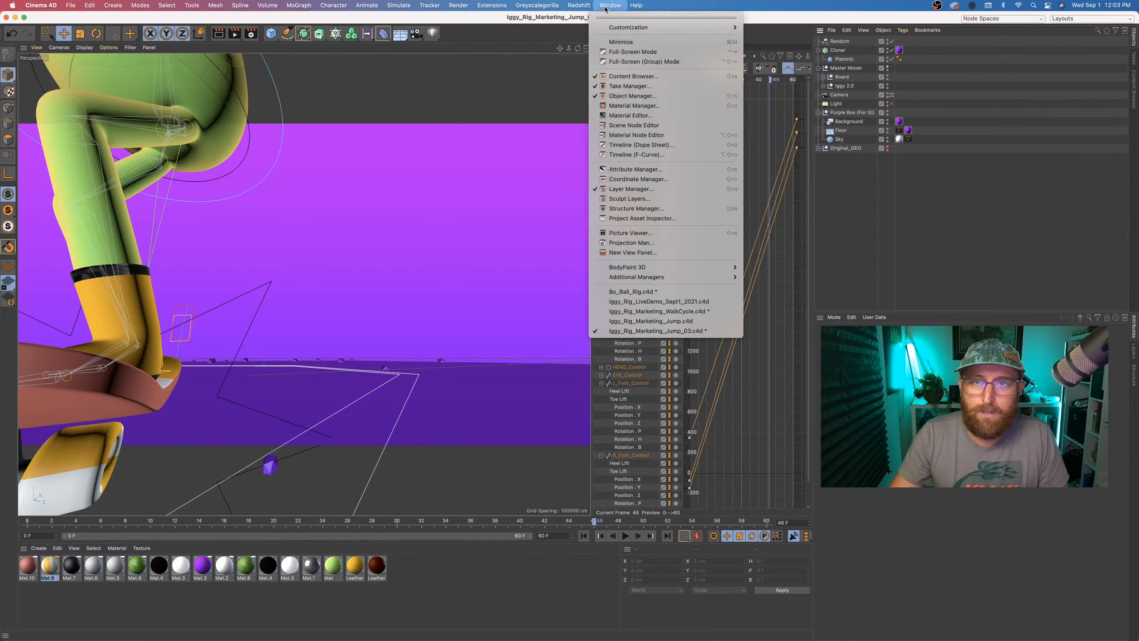
{"action": "left_click", "coordinate": [655, 321]}
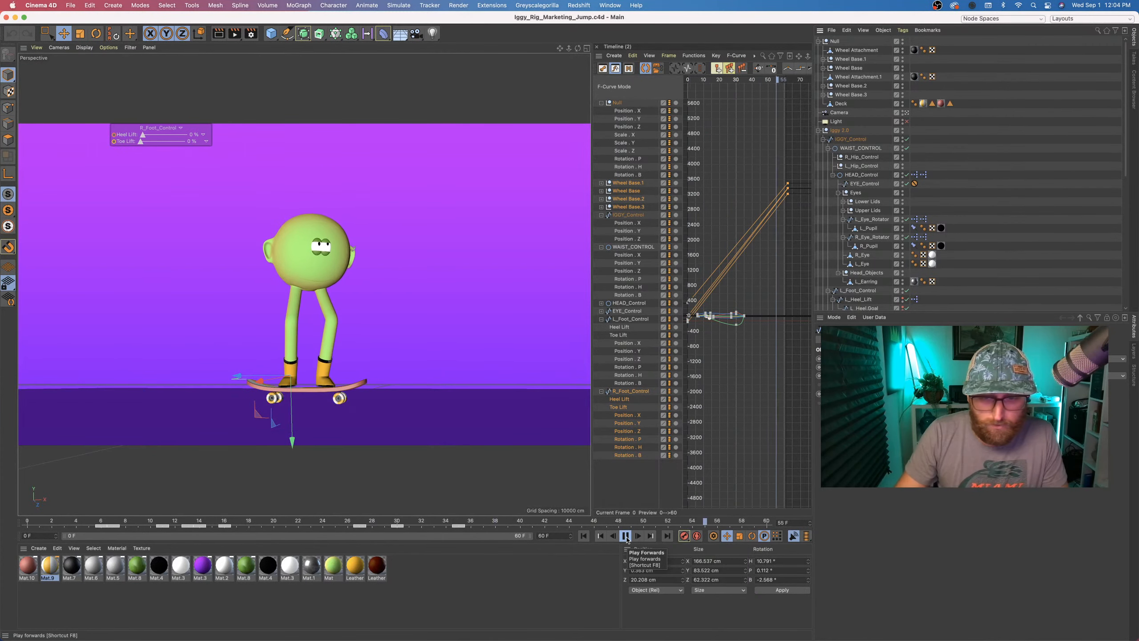
{"action": "left_click", "coordinate": [626, 537]}
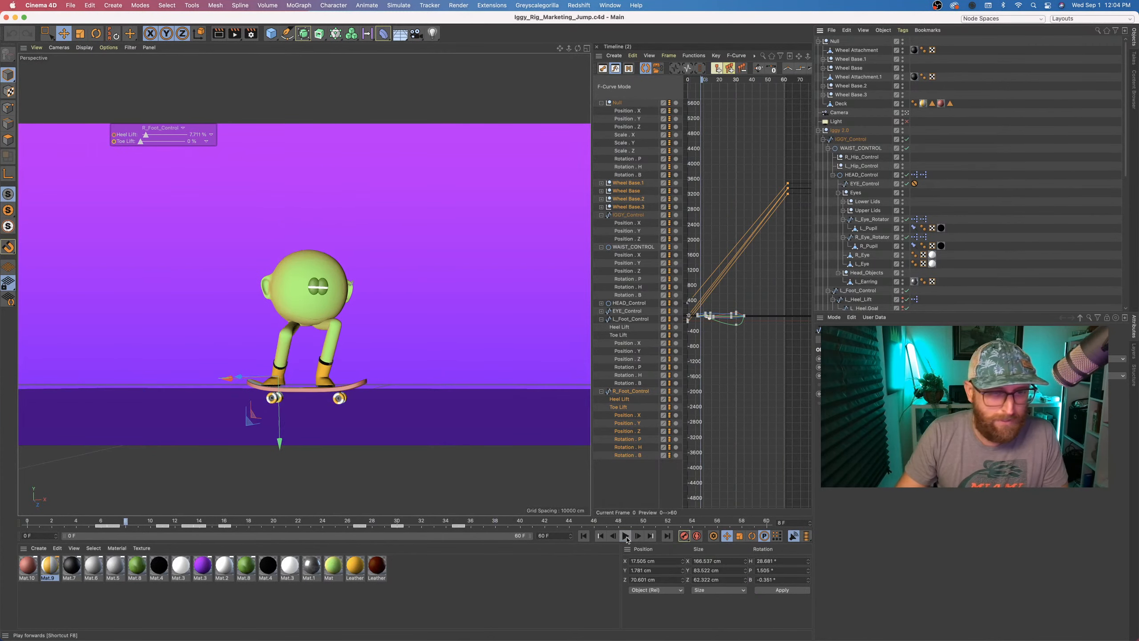
- Leave the scene camera's view and examine the character's feet, the skateboard deck and the wheels from several angles
{"action": "left_click", "coordinate": [906, 113]}
{"action": "scroll", "coordinate": [312, 421], "scroll_direction": "up", "scroll_amount": 12}
{"action": "left_click_drag", "start_coordinate": [464, 329], "coordinate": [376, 372], "text": "alt"}
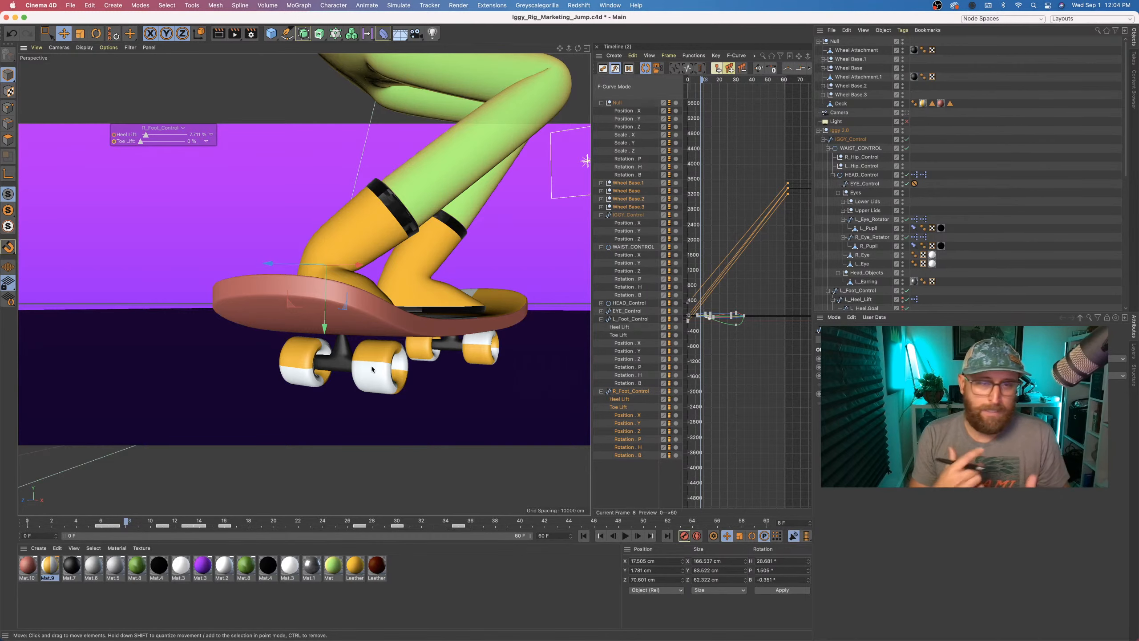
{"action": "left_click_drag", "start_coordinate": [457, 316], "coordinate": [430, 287], "text": "alt"}
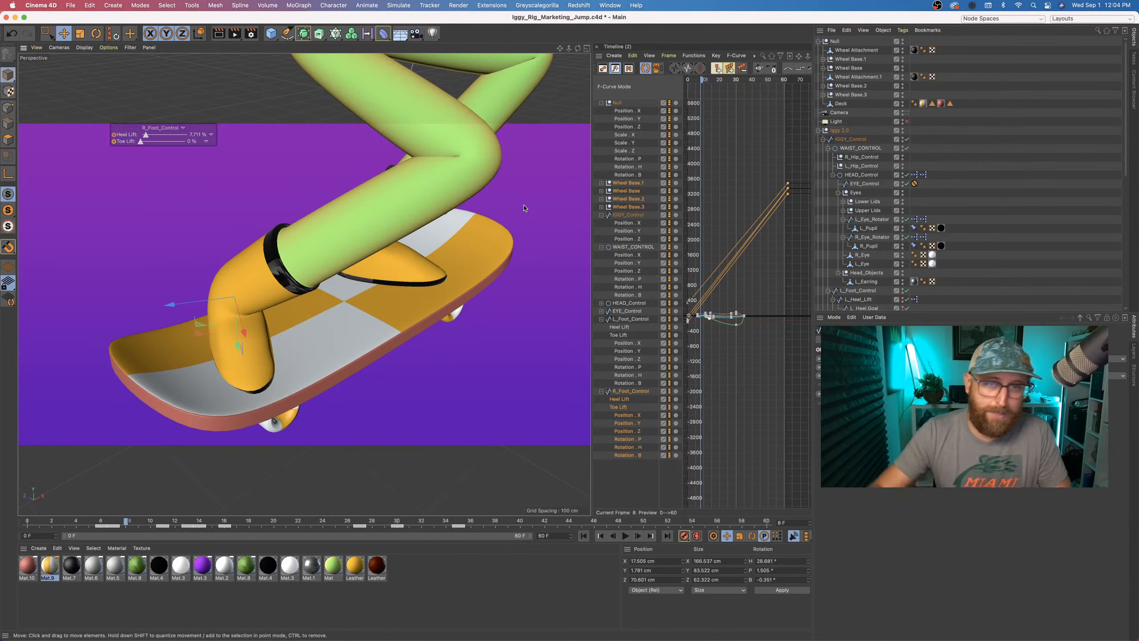
{"action": "left_click_drag", "start_coordinate": [467, 269], "coordinate": [414, 257], "text": "alt"}
{"action": "scroll", "coordinate": [390, 341], "scroll_direction": "down", "scroll_amount": 5}
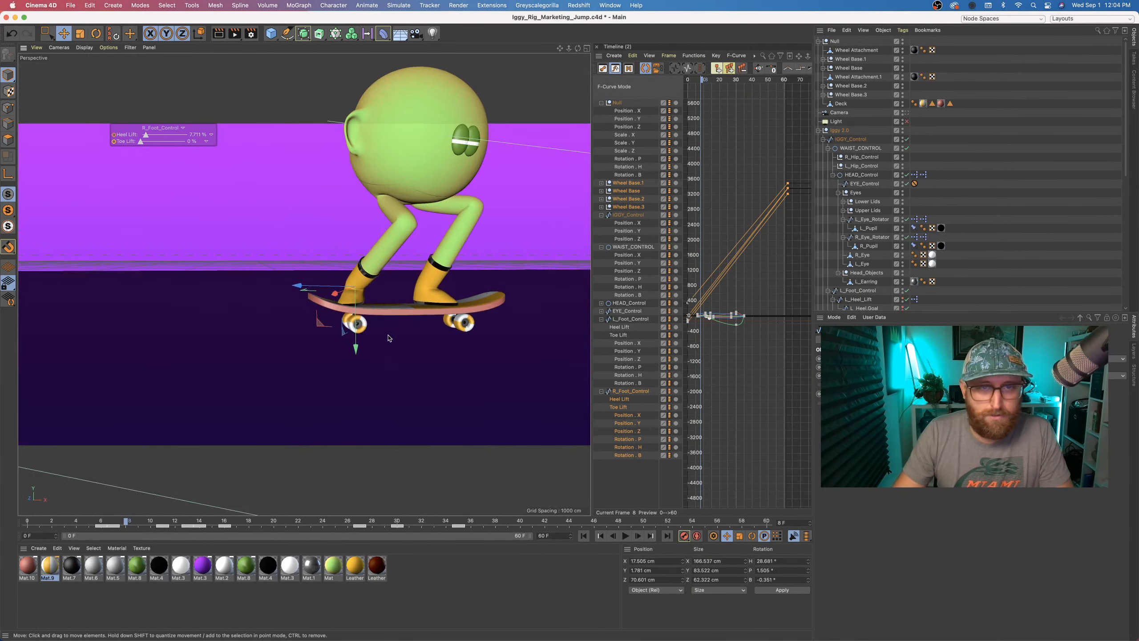
{"action": "left_click_drag", "start_coordinate": [404, 341], "coordinate": [399, 415], "text": "alt"}
{"action": "scroll", "coordinate": [390, 361], "scroll_direction": "down", "scroll_amount": 3}
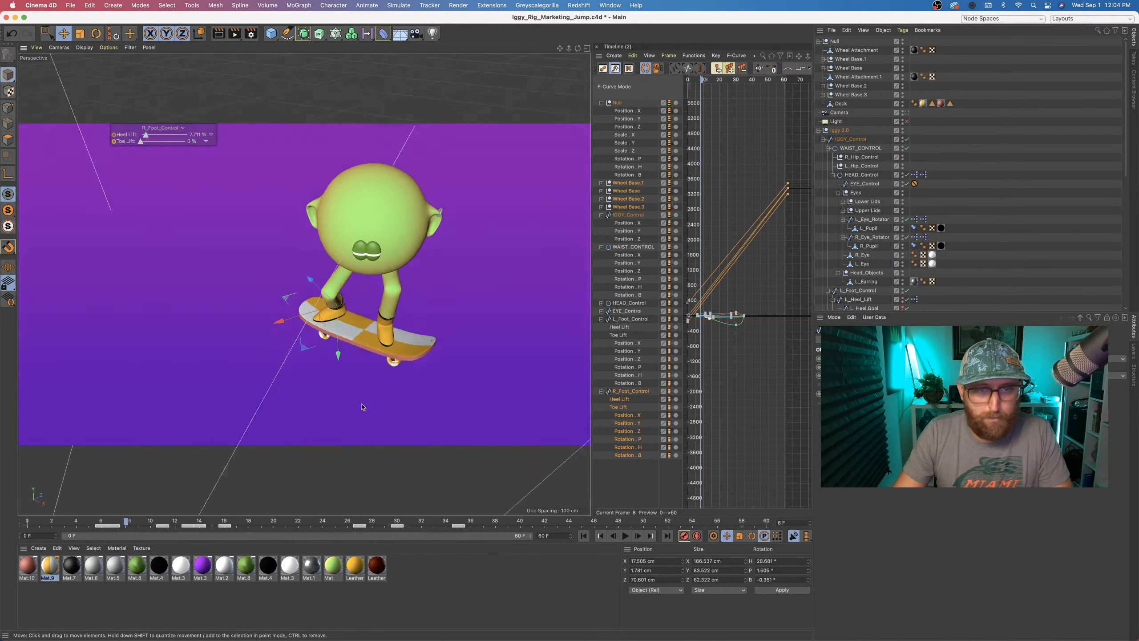
{"action": "scroll", "coordinate": [430, 359], "scroll_direction": "up", "scroll_amount": 4}
{"action": "left_click_drag", "start_coordinate": [436, 348], "coordinate": [565, 316], "text": "alt"}
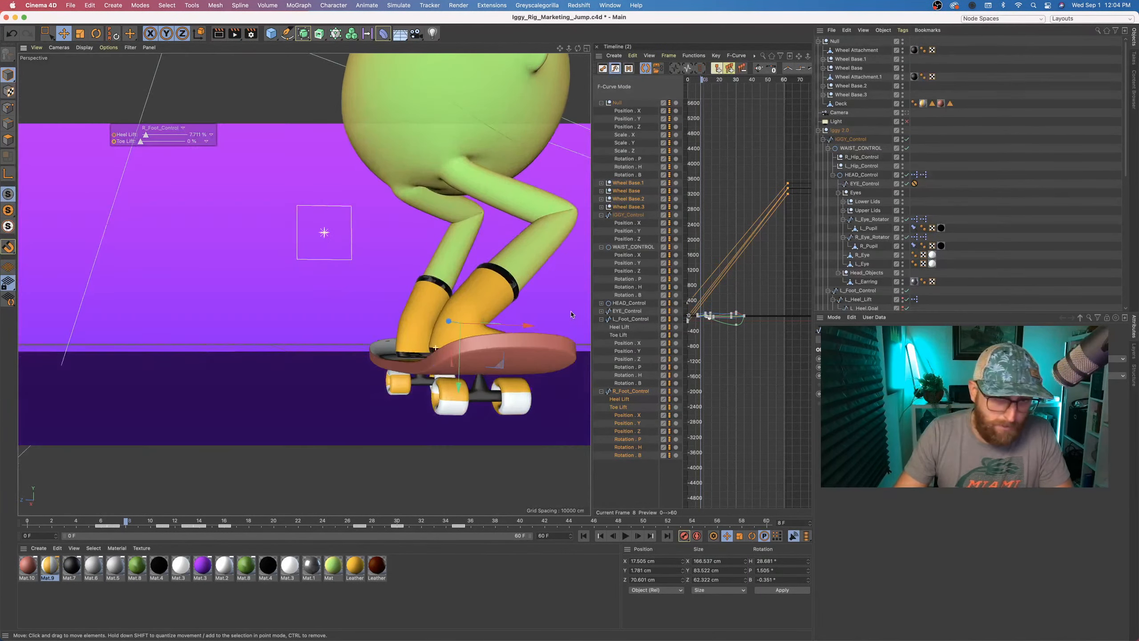
{"action": "left_click_drag", "start_coordinate": [494, 332], "coordinate": [399, 348], "text": "alt"}
{"action": "middle_click_drag", "start_coordinate": [399, 348], "coordinate": [344, 340], "text": "alt"}
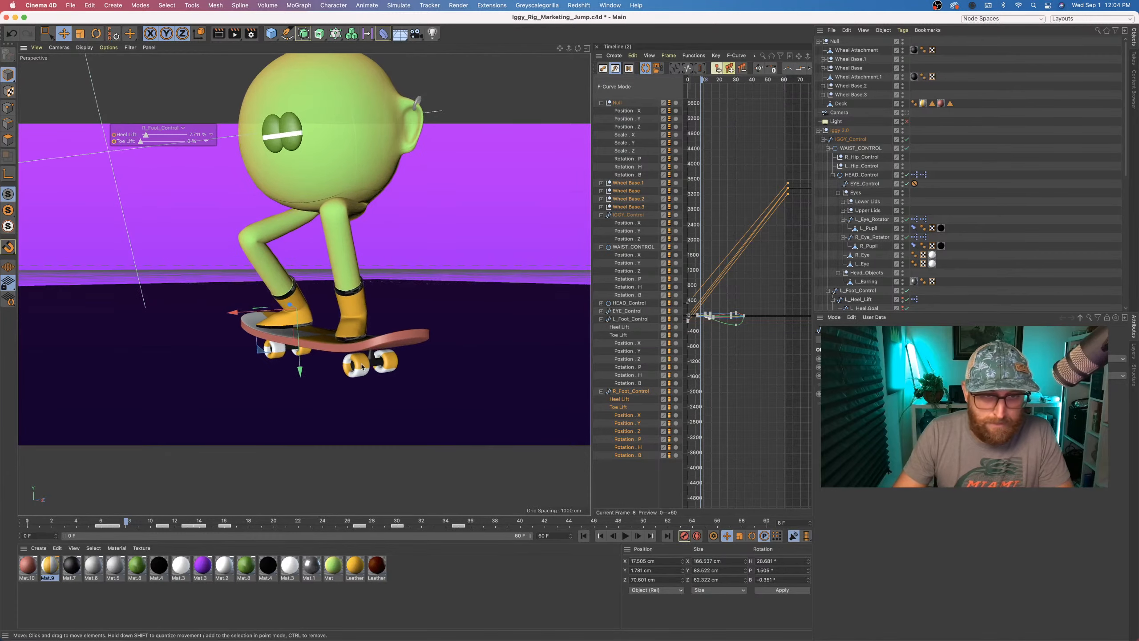
{"action": "scroll", "coordinate": [358, 359], "scroll_direction": "up", "scroll_amount": 5}
{"action": "mouse_move", "coordinate": [364, 366]}
{"action": "left_mouse_down", "text": "alt"}
{"action": "mouse_move", "coordinate": [426, 359]}
{"action": "mouse_move", "coordinate": [196, 369]}
{"action": "mouse_move", "coordinate": [367, 366]}
{"action": "left_mouse_up", "text": "alt"}
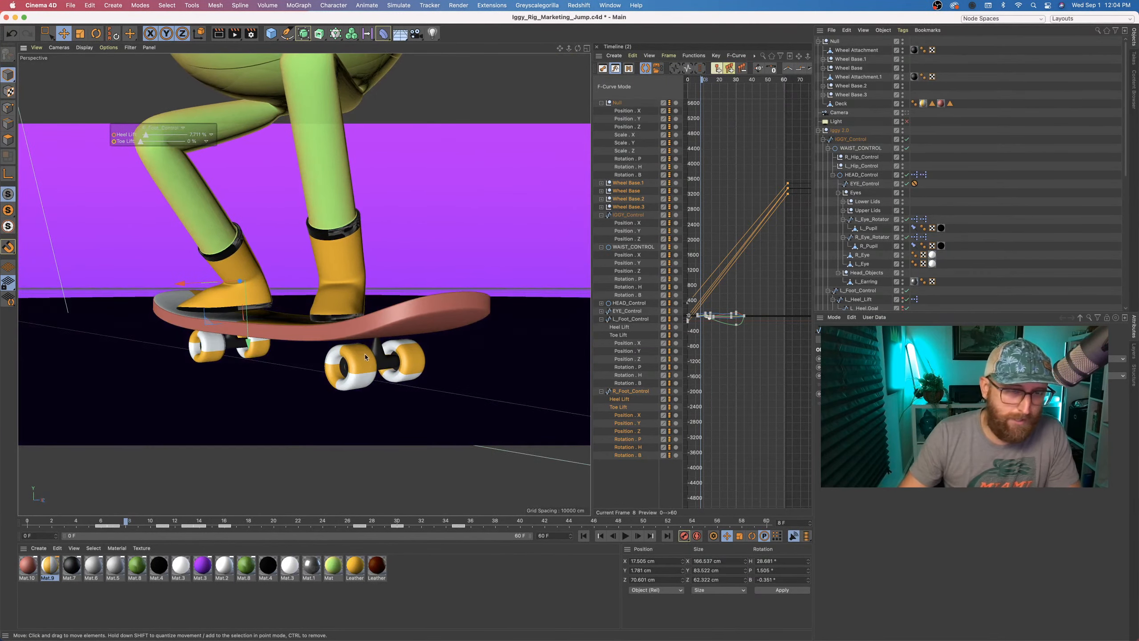
{"action": "scroll", "coordinate": [365, 357], "scroll_direction": "down", "scroll_amount": 5}
{"action": "middle_click_drag", "start_coordinate": [364, 357], "coordinate": [331, 370], "text": "alt"}
{"action": "scroll", "coordinate": [305, 350], "scroll_direction": "down", "scroll_amount": 3}
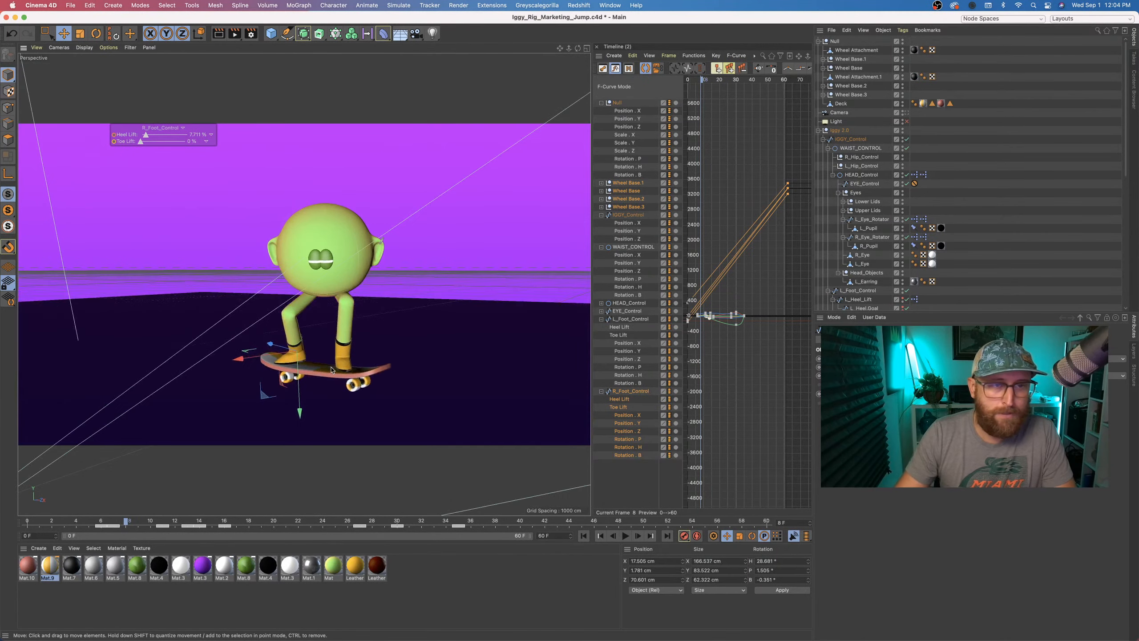
{"action": "scroll", "coordinate": [331, 370], "scroll_direction": "down", "scroll_amount": 2}
{"action": "left_click_drag", "start_coordinate": [331, 370], "coordinate": [381, 370], "text": "alt"}
{"action": "middle_click_drag", "start_coordinate": [381, 370], "coordinate": [353, 385], "text": "alt"}
{"action": "left_click_drag", "start_coordinate": [353, 384], "coordinate": [337, 392], "text": "alt"}
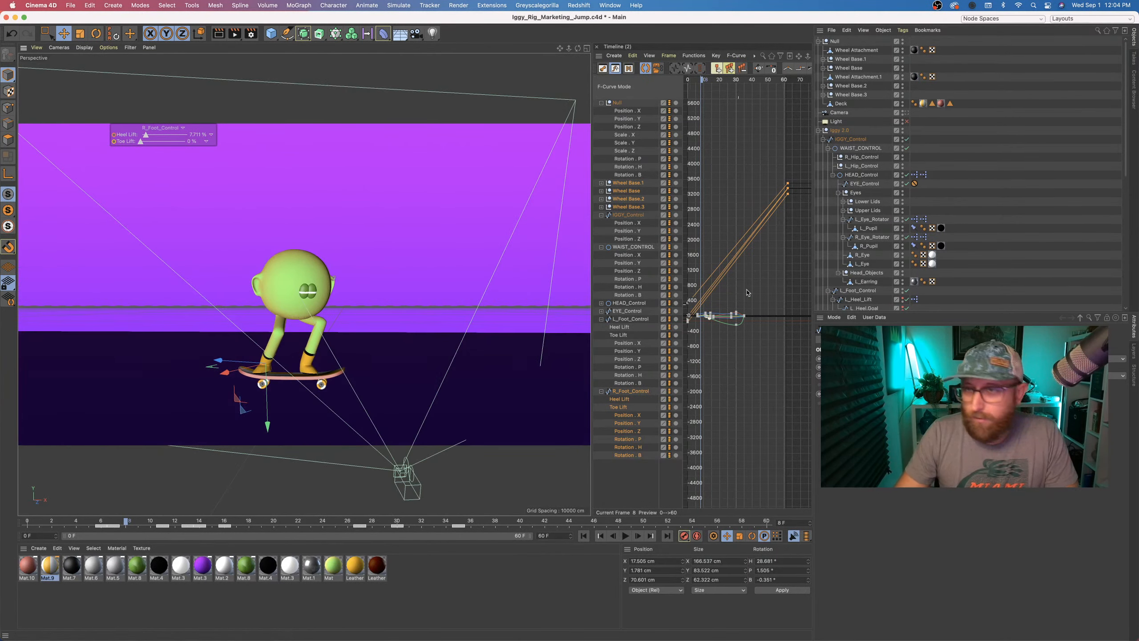
- Play the animation from the first frame, watch it from a closer side angle, and stop the playback
{"action": "left_click", "coordinate": [584, 536]}
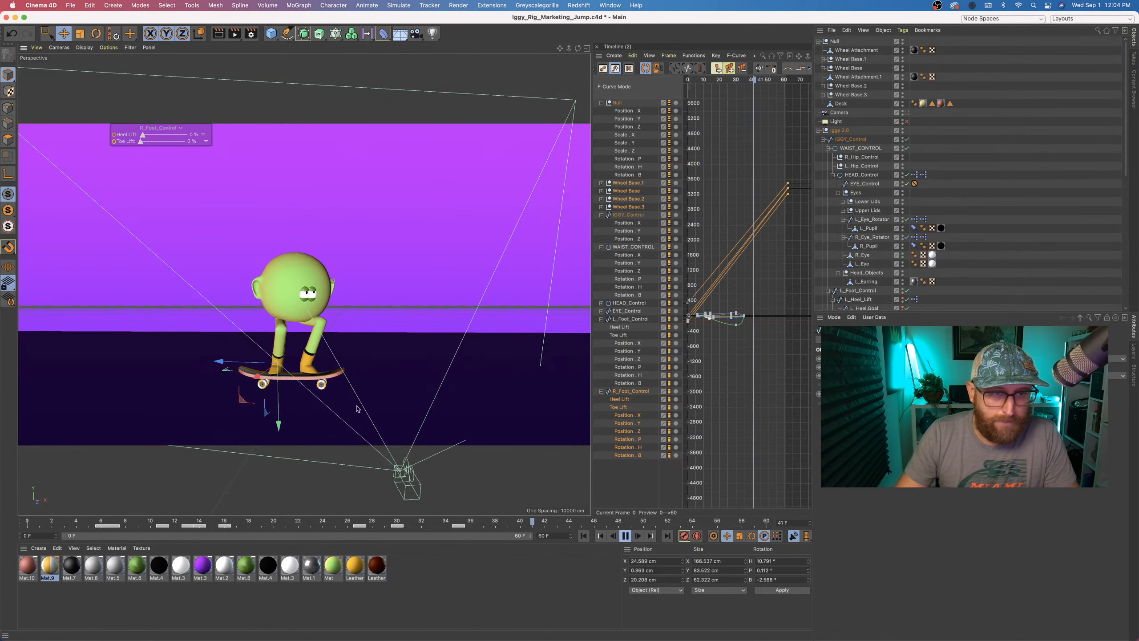
{"action": "middle_click_drag", "start_coordinate": [320, 397], "coordinate": [344, 391], "text": "alt"}
{"action": "left_click_drag", "start_coordinate": [344, 391], "coordinate": [361, 384], "text": "alt"}
{"action": "scroll", "coordinate": [361, 384], "scroll_direction": "up", "scroll_amount": 2}
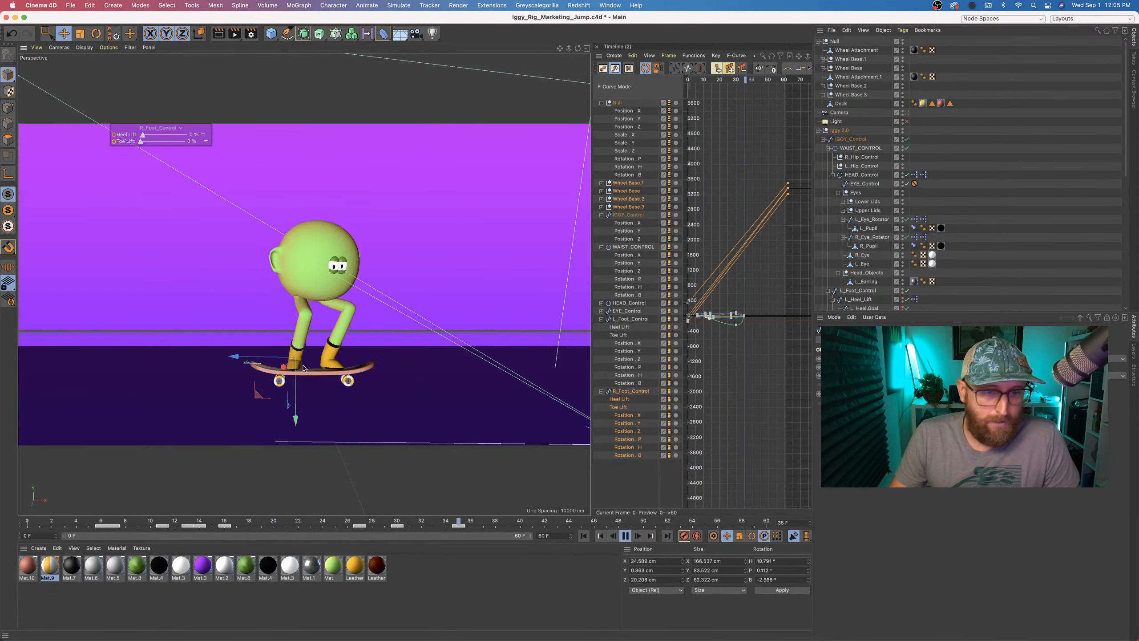
{"action": "left_click", "coordinate": [627, 535]}
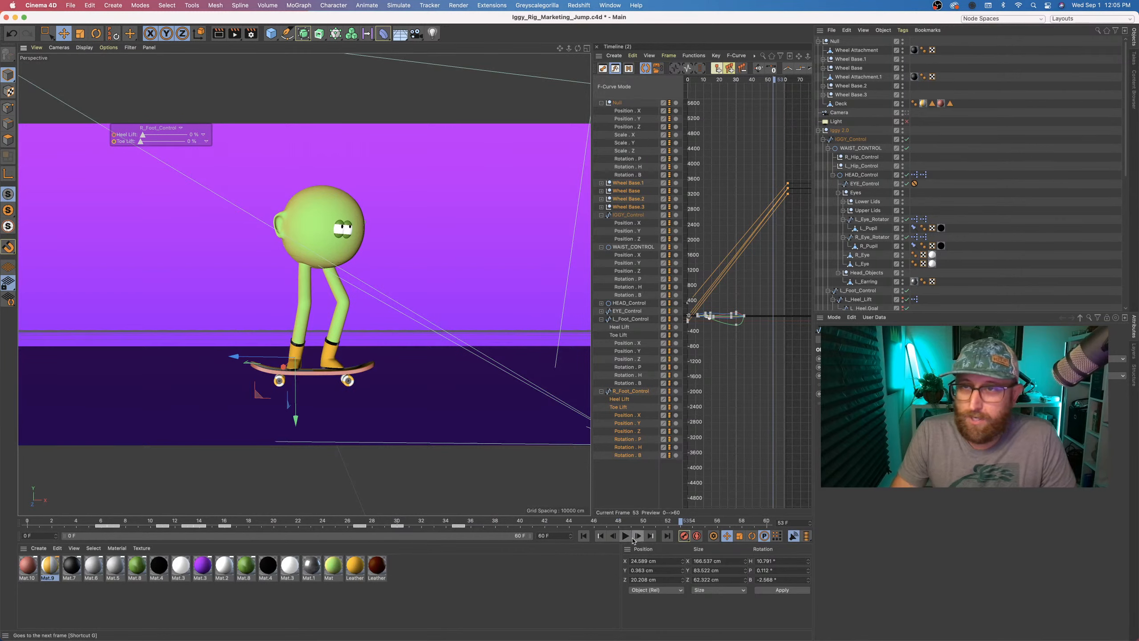
- Select IGGY_Control in the character rig and collapse the Iggy 2.0 hierarchy
{"action": "left_click", "coordinate": [861, 141]}
{"action": "left_click", "coordinate": [857, 150]}
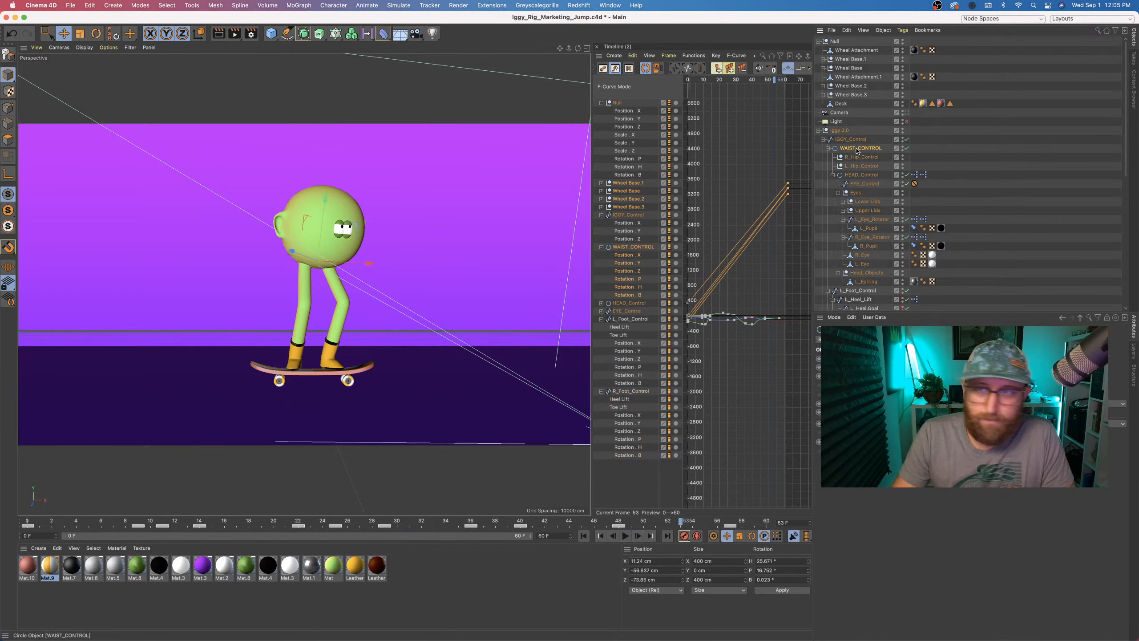
{"action": "left_click", "coordinate": [854, 142]}
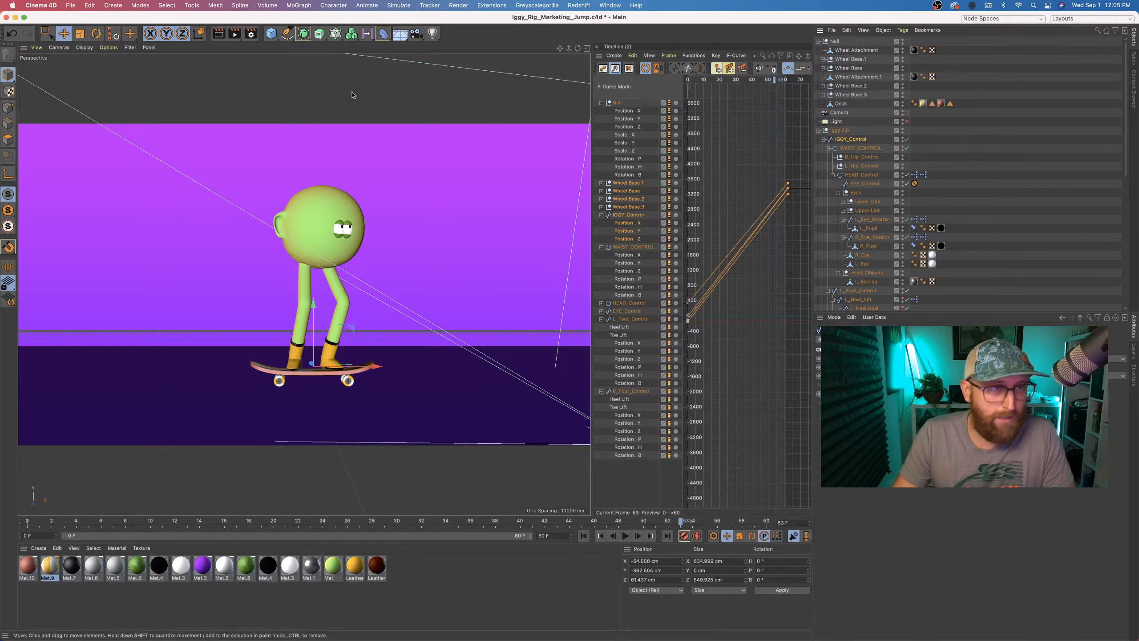
{"action": "left_click", "coordinate": [818, 131]}
- Apply the All display filter preset so the rig controls show in the viewport
{"action": "left_click", "coordinate": [130, 47]}
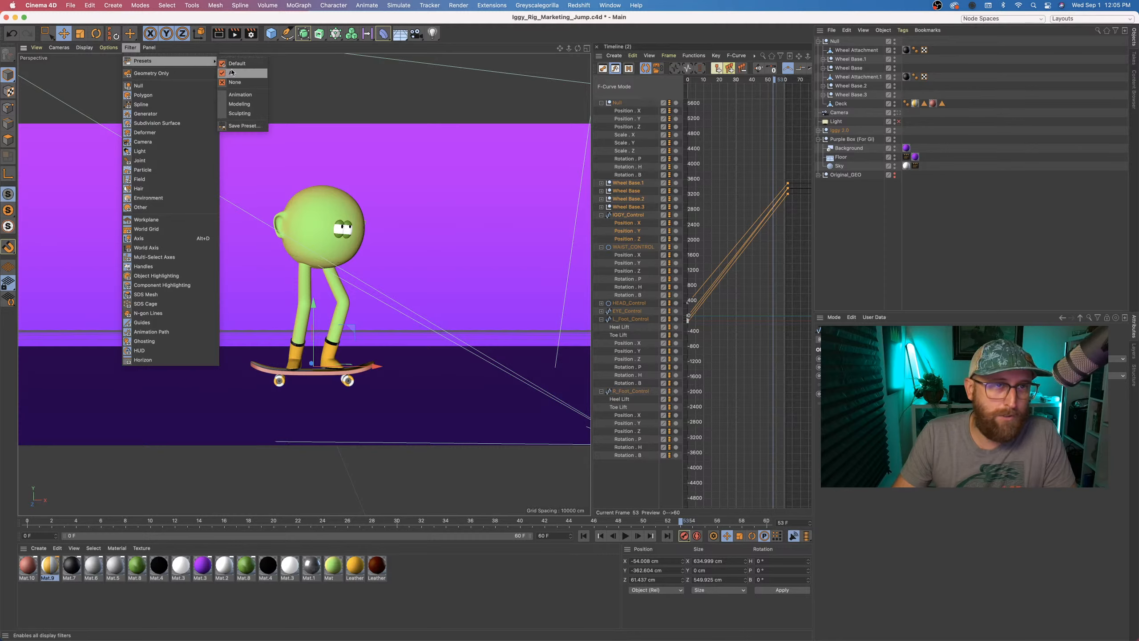
{"action": "left_click", "coordinate": [232, 72]}
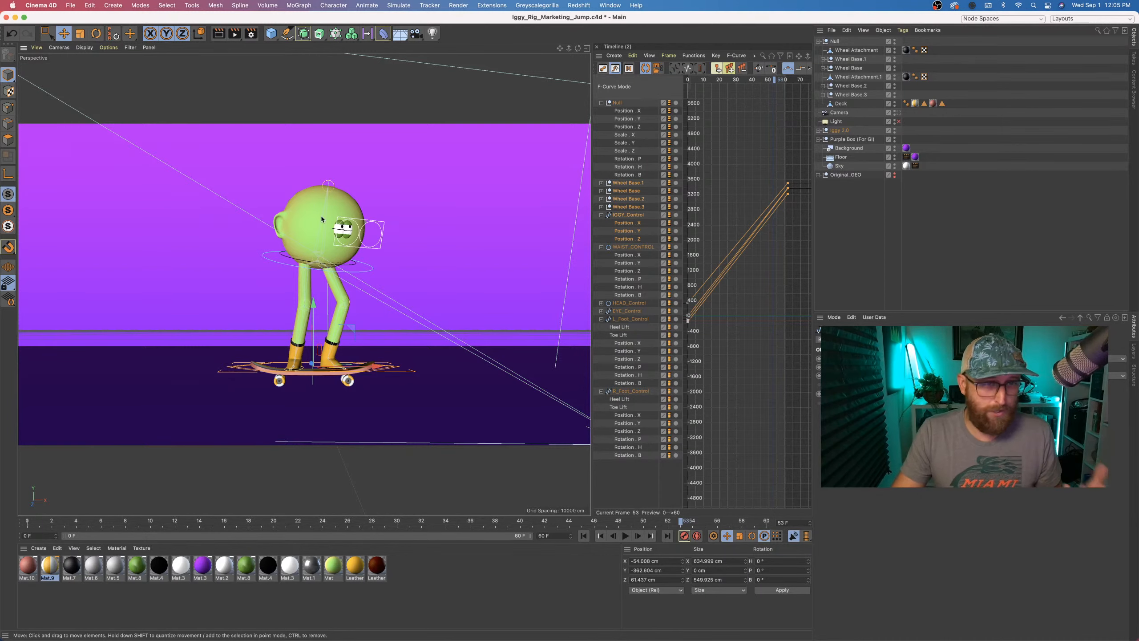
- Hide the rig controls with the viewport display filter and show them again
{"action": "left_click", "coordinate": [130, 48]}
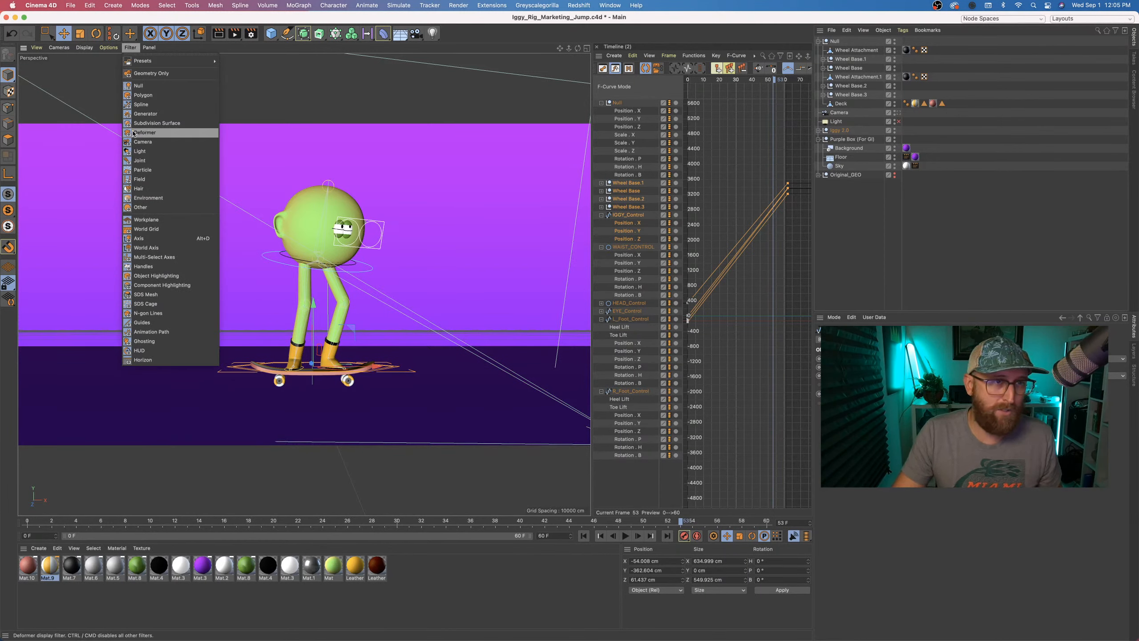
{"action": "left_click", "coordinate": [133, 132]}
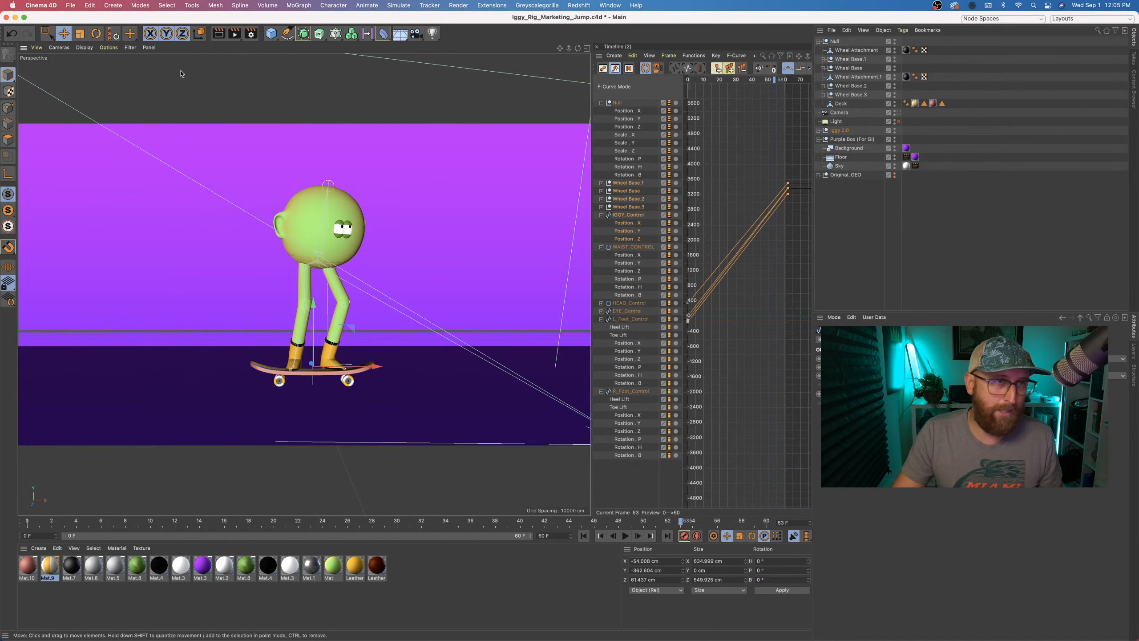
{"action": "left_click", "coordinate": [130, 48]}
{"action": "left_click", "coordinate": [161, 114]}
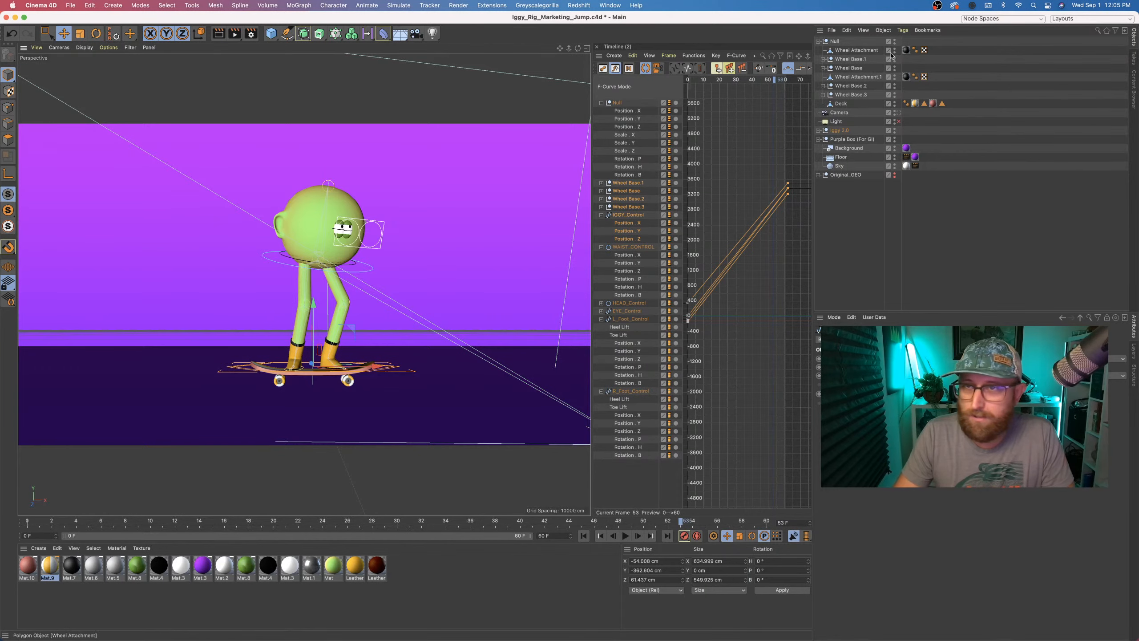
- Expand the Iggy 2.0 hierarchy and try moving the whole rig object upward, undoing the move
{"action": "left_click", "coordinate": [818, 130]}
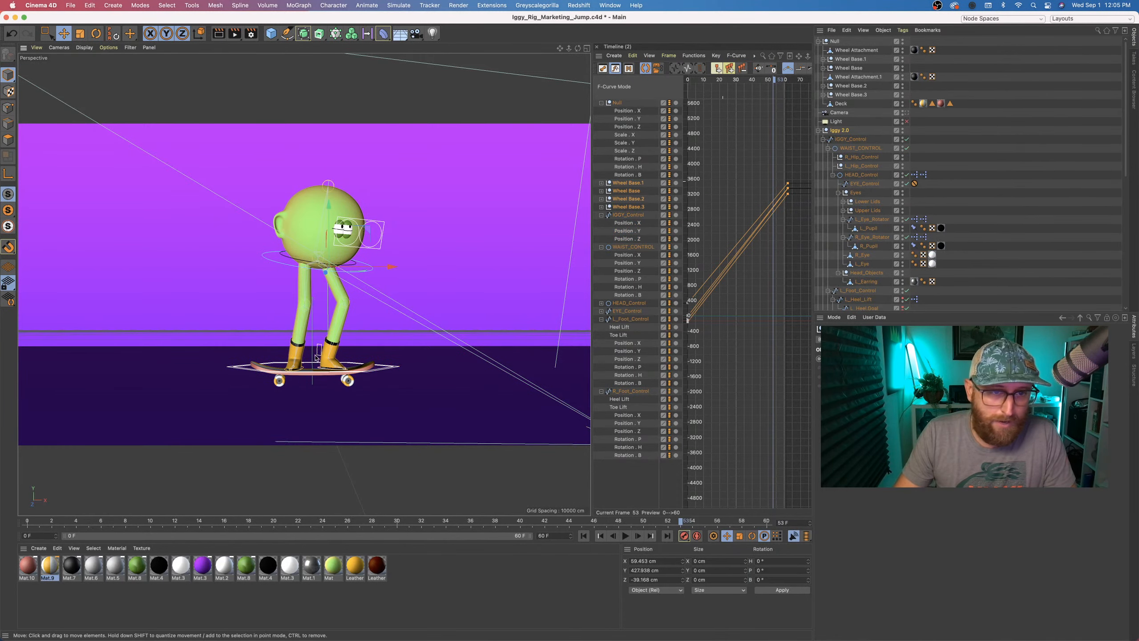
{"action": "mouse_move", "coordinate": [316, 358]}
{"action": "left_mouse_down", "text": "alt"}
{"action": "mouse_move", "coordinate": [437, 224]}
{"action": "mouse_move", "coordinate": [521, 376]}
{"action": "mouse_move", "coordinate": [298, 358]}
{"action": "left_mouse_up", "text": "alt"}
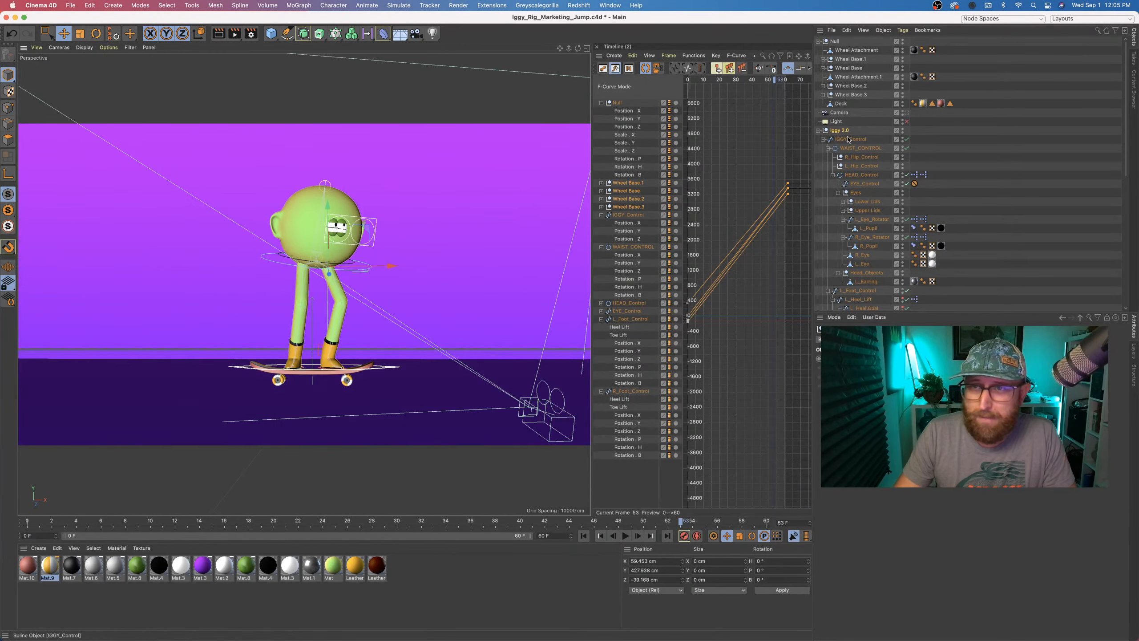
{"action": "left_click_drag", "start_coordinate": [334, 229], "coordinate": [333, 169]}
{"action": "key", "text": "super+z"}
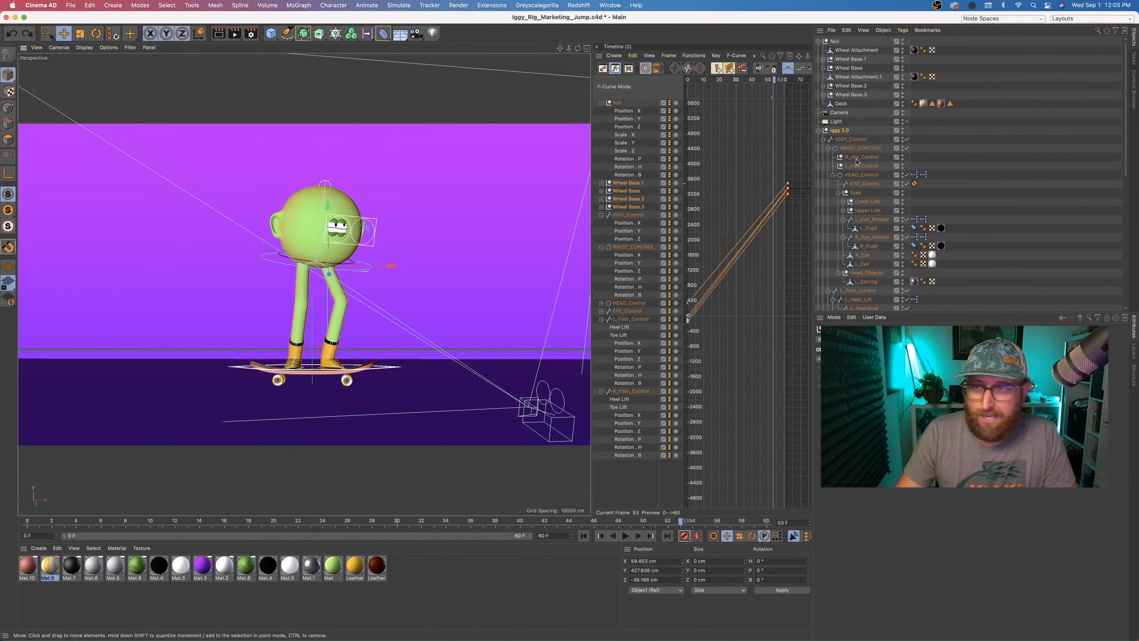
- Select IGGY_Control and try raising the whole character off the skateboard twice, undoing each move
{"action": "left_click", "coordinate": [850, 141]}
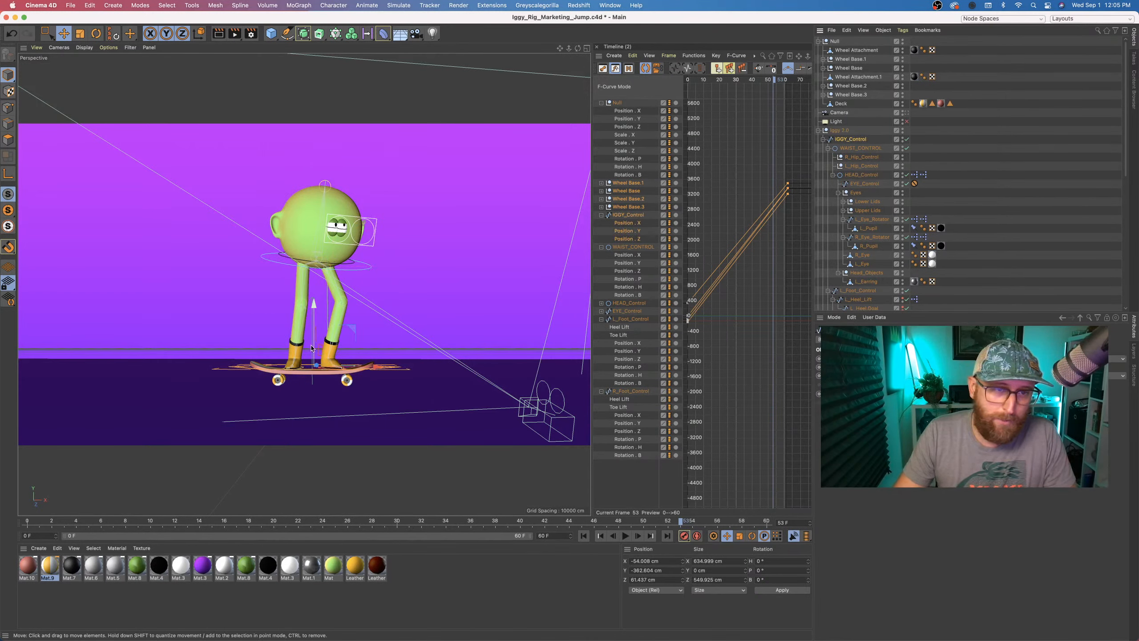
{"action": "left_click_drag", "start_coordinate": [313, 323], "coordinate": [312, 302]}
{"action": "left_click_drag", "start_coordinate": [327, 357], "coordinate": [351, 381], "text": "alt"}
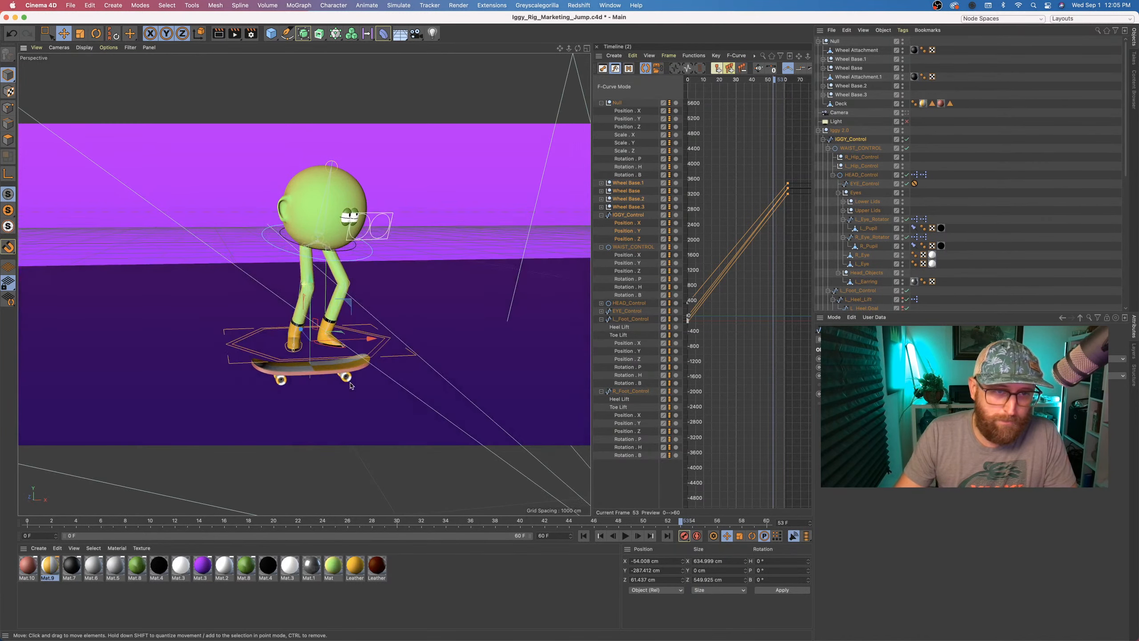
{"action": "key", "text": "super+z"}
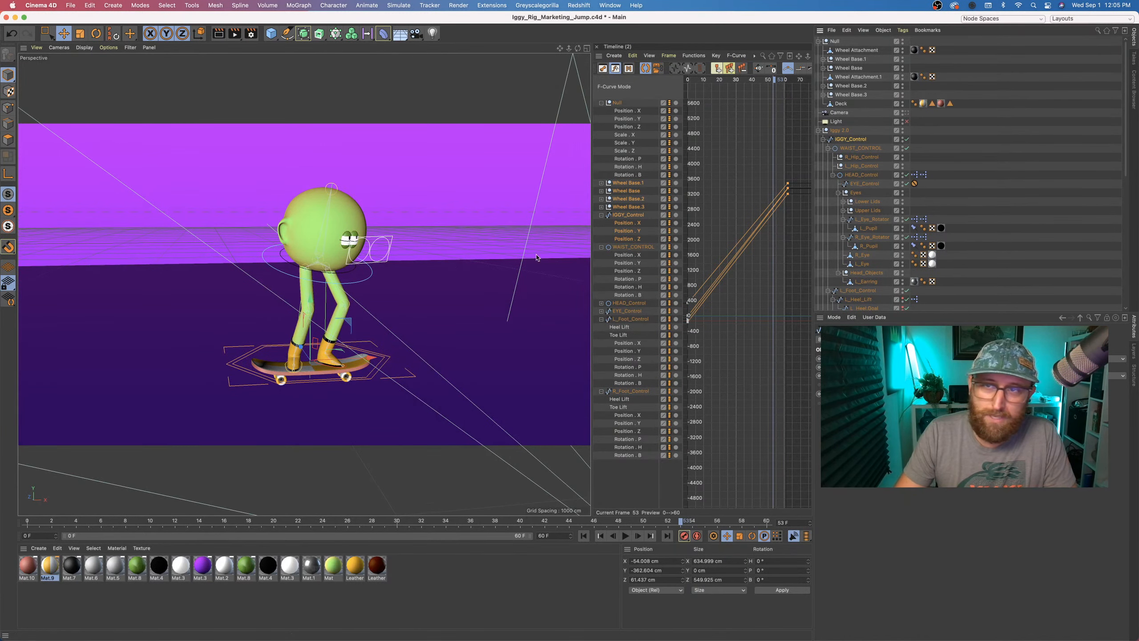
{"action": "left_click_drag", "start_coordinate": [310, 300], "coordinate": [309, 260]}
{"action": "key", "text": "super+z"}
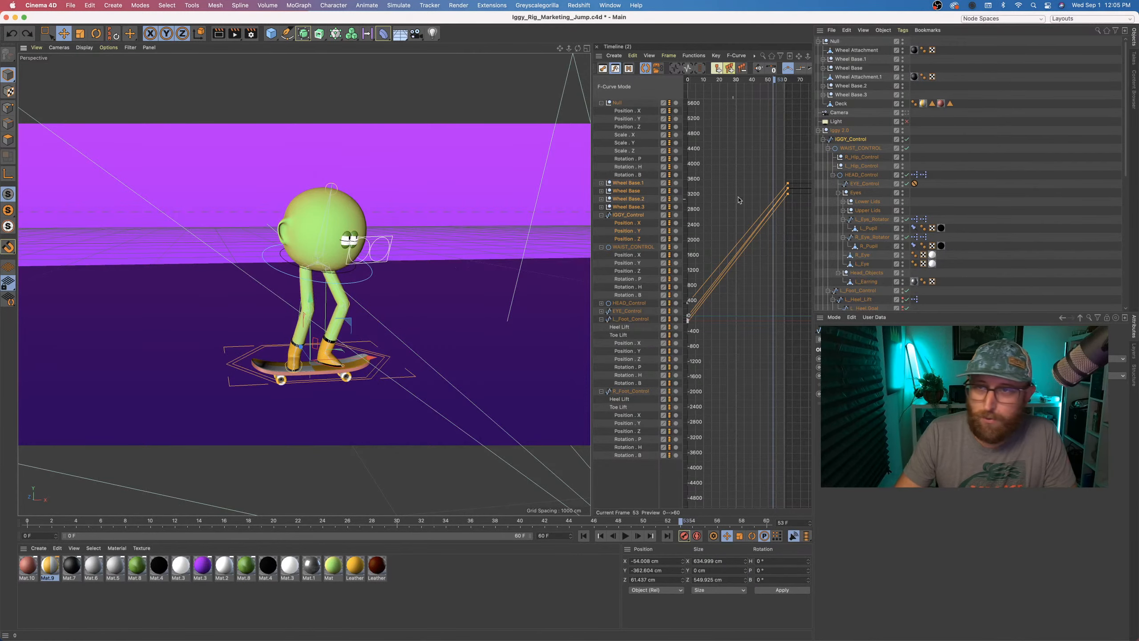
- Select WAIST_CONTROL and try pulling the character's body up until the legs straighten, undoing each move
{"action": "left_click", "coordinate": [837, 149]}
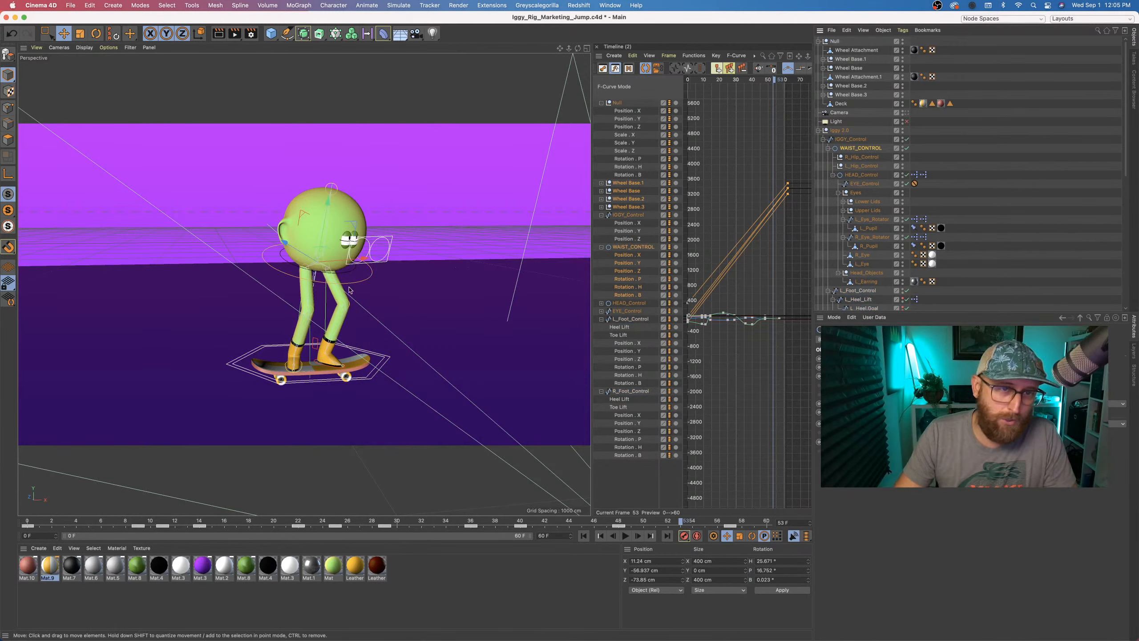
{"action": "left_click_drag", "start_coordinate": [389, 315], "coordinate": [391, 234]}
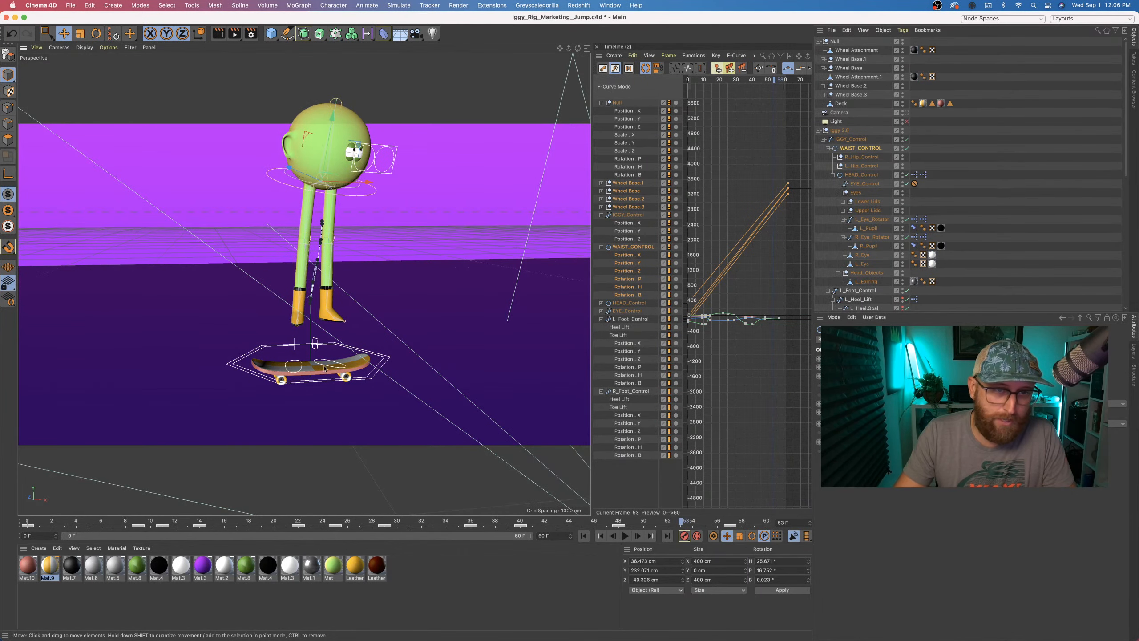
{"action": "key", "text": "super+z"}
{"action": "key", "text": "super+z"}
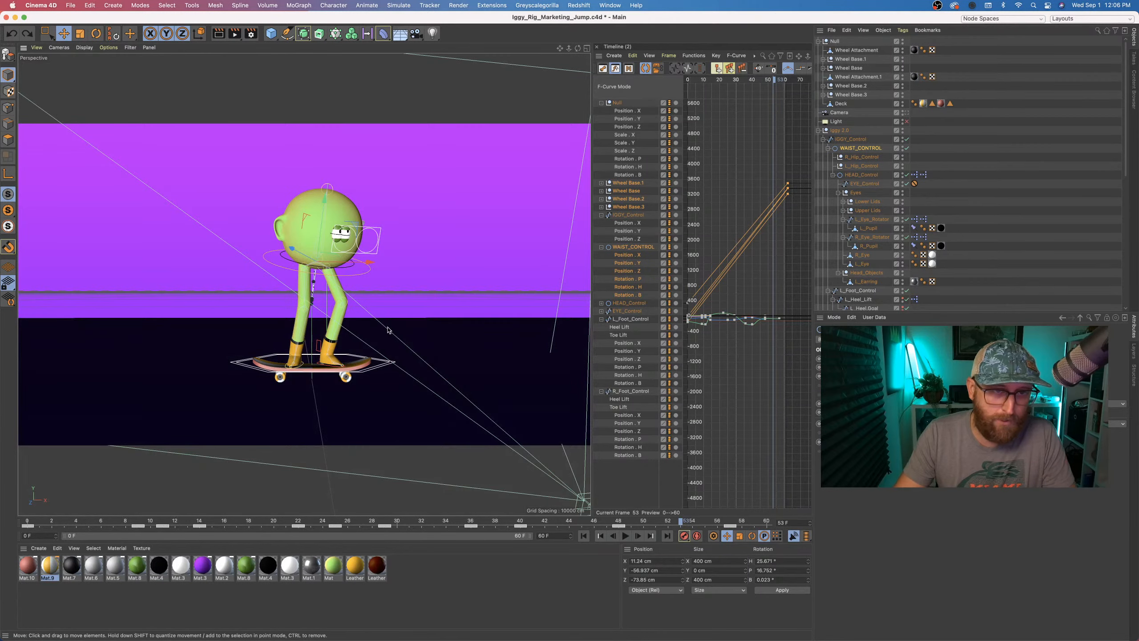
{"action": "left_click_drag", "start_coordinate": [388, 329], "coordinate": [400, 261]}
{"action": "key", "text": "super+z"}
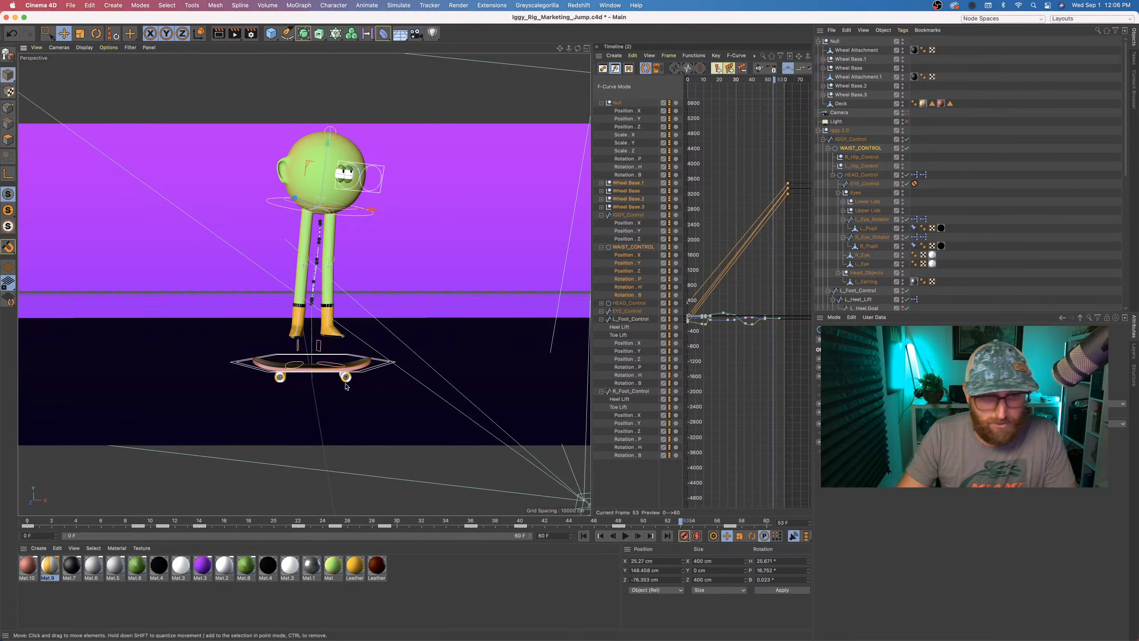
{"action": "key", "text": "super+z"}
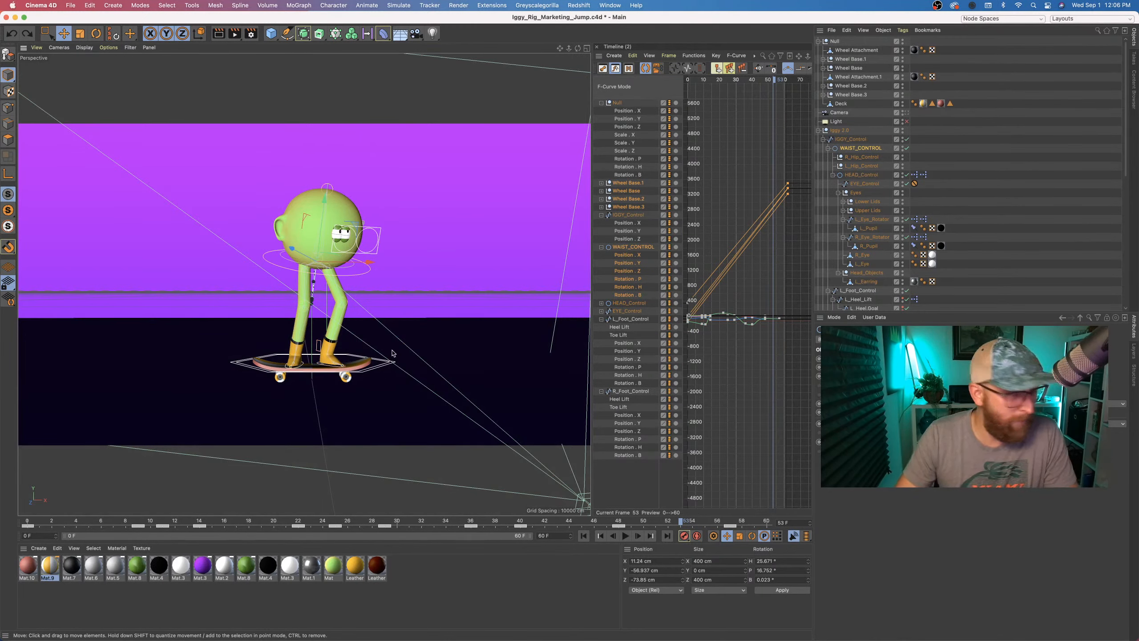
- Move WAIST_CONTROL downward to bend the knees into a crouch on the skateboard
{"action": "left_click_drag", "start_coordinate": [393, 354], "coordinate": [326, 369], "text": "alt"}
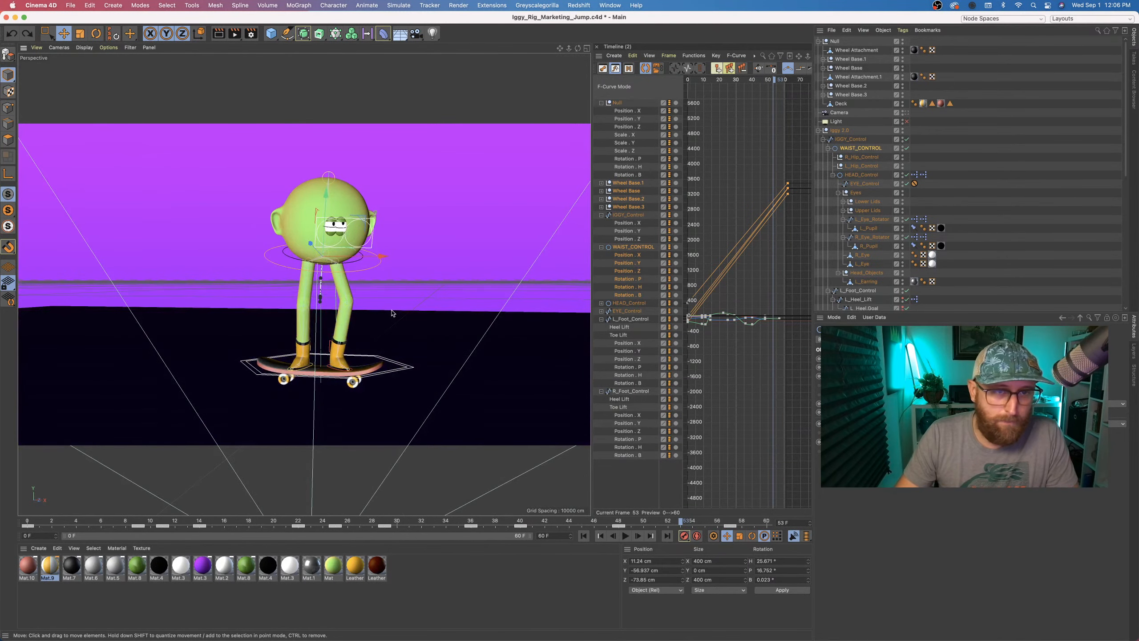
{"action": "mouse_move", "coordinate": [392, 314]}
{"action": "left_mouse_down"}
{"action": "mouse_move", "coordinate": [377, 232]}
{"action": "mouse_move", "coordinate": [382, 353]}
{"action": "mouse_move", "coordinate": [413, 287]}
{"action": "mouse_move", "coordinate": [392, 327]}
{"action": "left_mouse_up"}
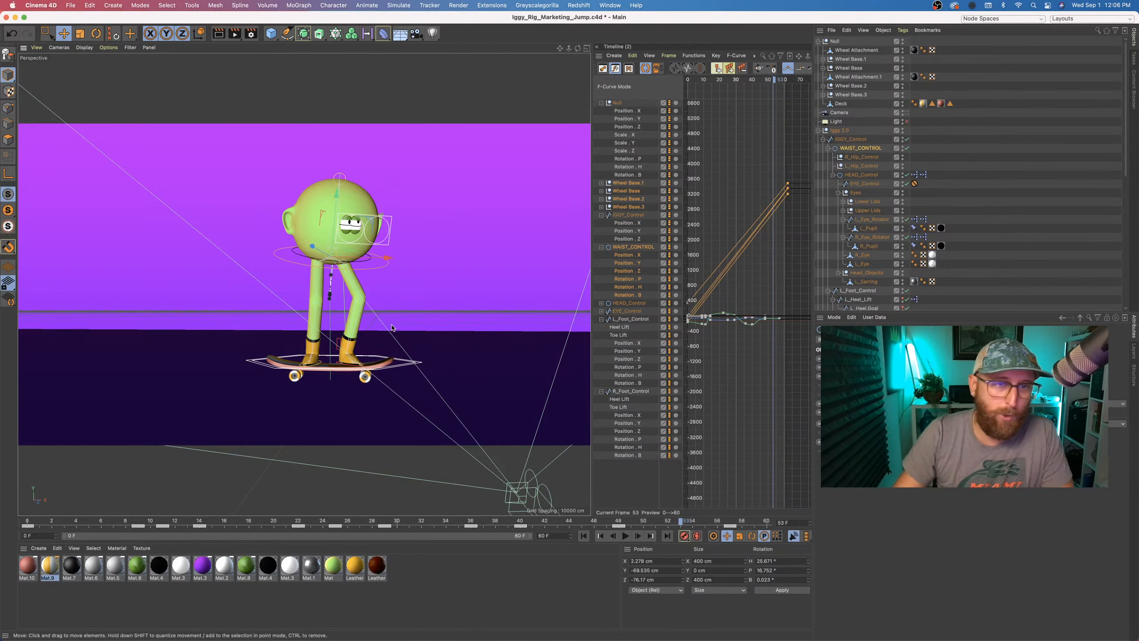
{"action": "left_click_drag", "start_coordinate": [398, 302], "coordinate": [444, 336]}
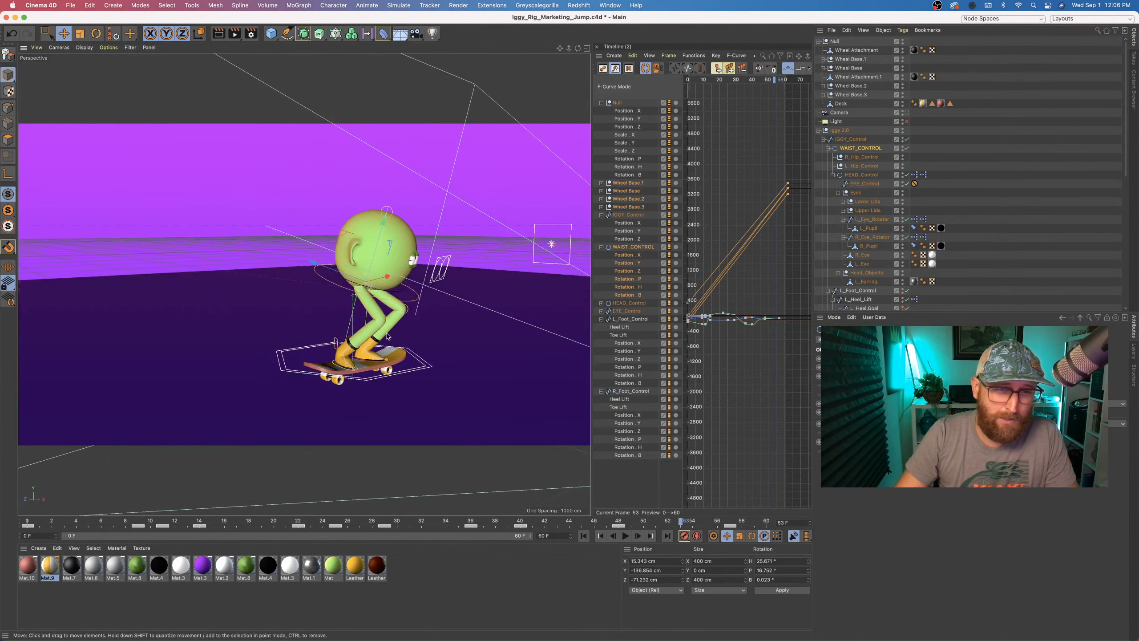
- Examine the character's bent legs, feet and skateboard up close from several angles
{"action": "right_click_drag", "start_coordinate": [371, 326], "coordinate": [431, 327], "text": "alt"}
{"action": "mouse_move", "coordinate": [371, 326]}
{"action": "left_mouse_down", "text": "alt"}
{"action": "mouse_move", "coordinate": [446, 331]}
{"action": "mouse_move", "coordinate": [372, 326]}
{"action": "left_mouse_up", "text": "alt"}
{"action": "right_click_drag", "start_coordinate": [371, 327], "coordinate": [396, 328], "text": "alt"}
{"action": "left_click_drag", "start_coordinate": [396, 328], "coordinate": [372, 332], "text": "alt"}
{"action": "right_click_drag", "start_coordinate": [405, 368], "coordinate": [372, 372], "text": "alt"}
{"action": "left_click_drag", "start_coordinate": [373, 372], "coordinate": [332, 378], "text": "alt"}
{"action": "right_click_drag", "start_coordinate": [367, 380], "coordinate": [348, 385], "text": "alt"}
{"action": "mouse_move", "coordinate": [347, 385]}
{"action": "left_mouse_down", "text": "alt"}
{"action": "mouse_move", "coordinate": [365, 391]}
{"action": "mouse_move", "coordinate": [364, 374]}
{"action": "left_mouse_up", "text": "alt"}
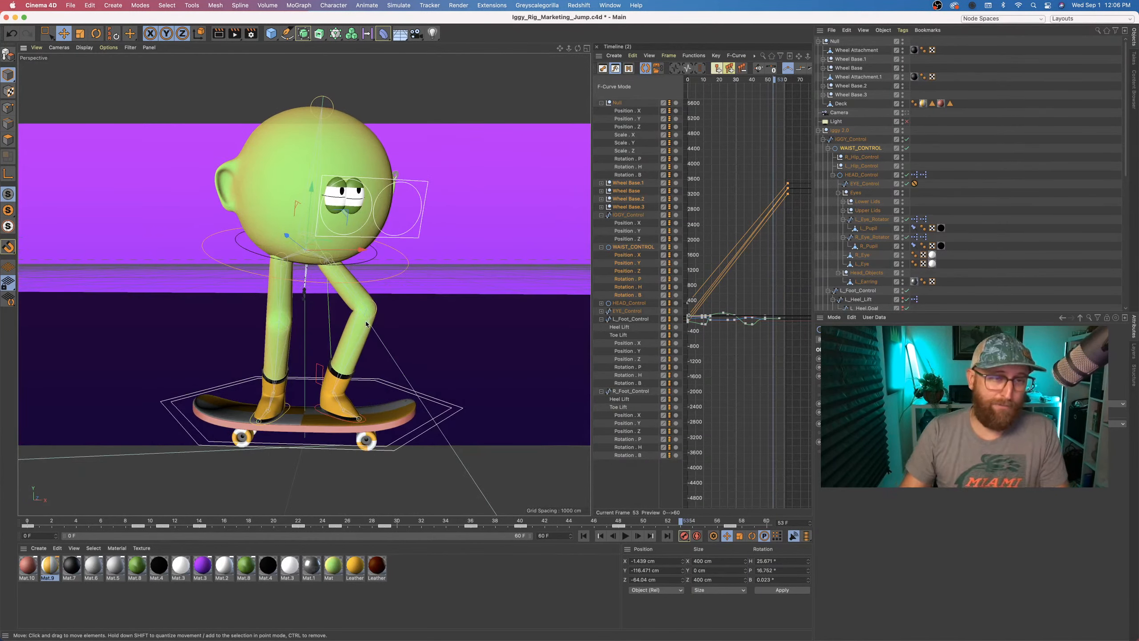
{"action": "right_click_drag", "start_coordinate": [365, 321], "coordinate": [341, 338], "text": "alt"}
{"action": "left_click_drag", "start_coordinate": [341, 338], "coordinate": [317, 384], "text": "alt"}
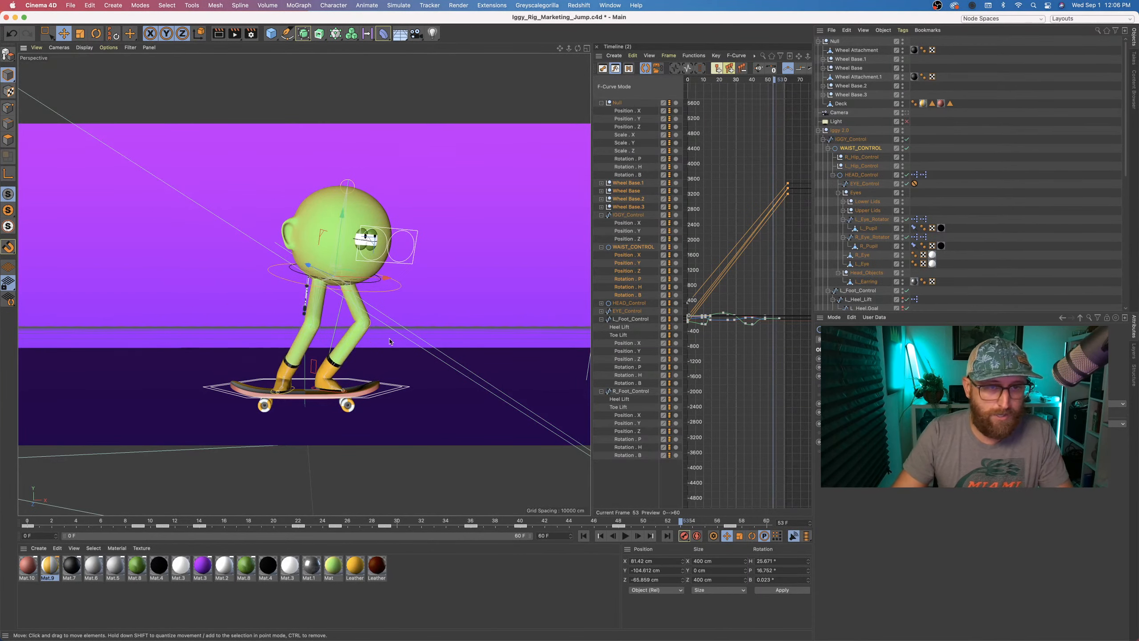
{"action": "left_click_drag", "start_coordinate": [385, 300], "coordinate": [344, 367], "text": "alt"}
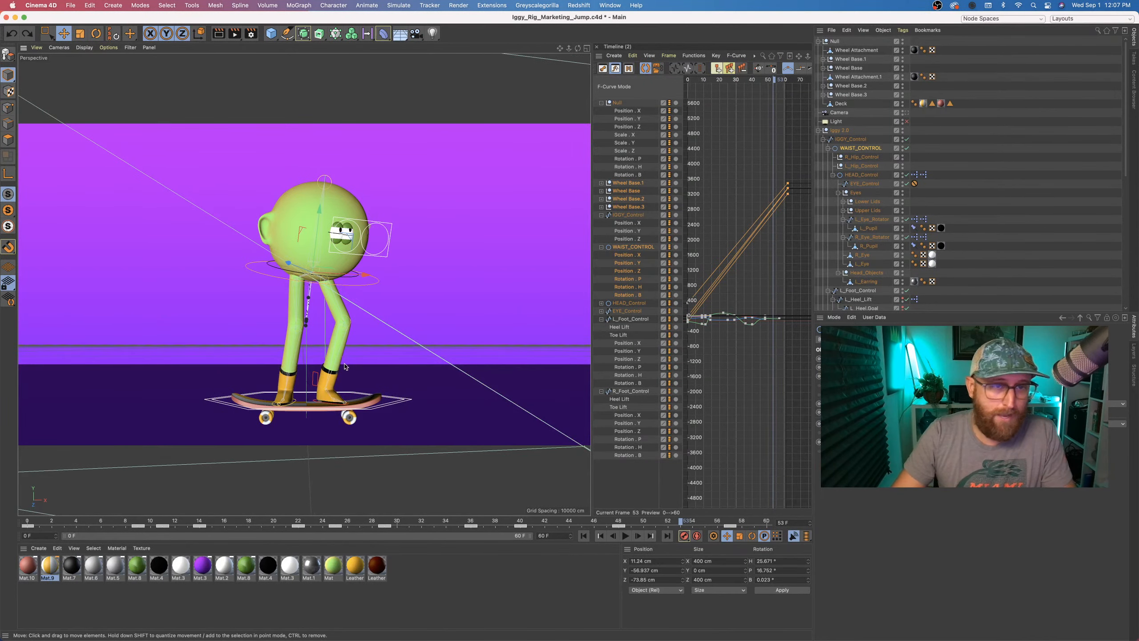
- Lower WAIST_CONTROL slightly and pull it high above the skateboard until the feet leave the deck
{"action": "left_click_drag", "start_coordinate": [398, 296], "coordinate": [395, 323]}
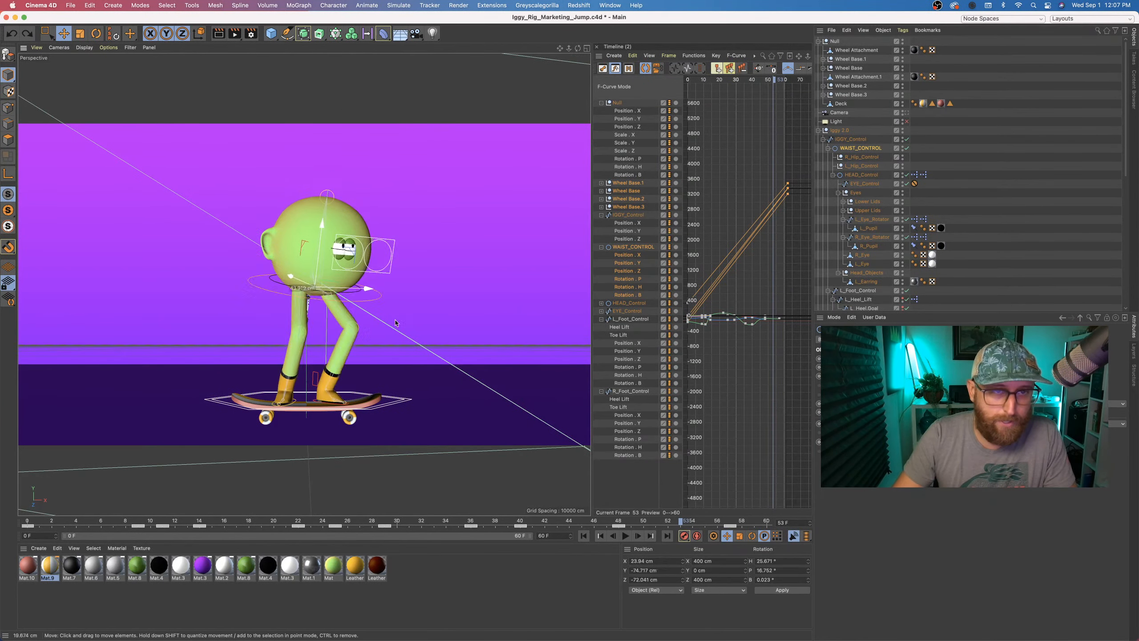
{"action": "left_click_drag", "start_coordinate": [394, 279], "coordinate": [392, 206]}
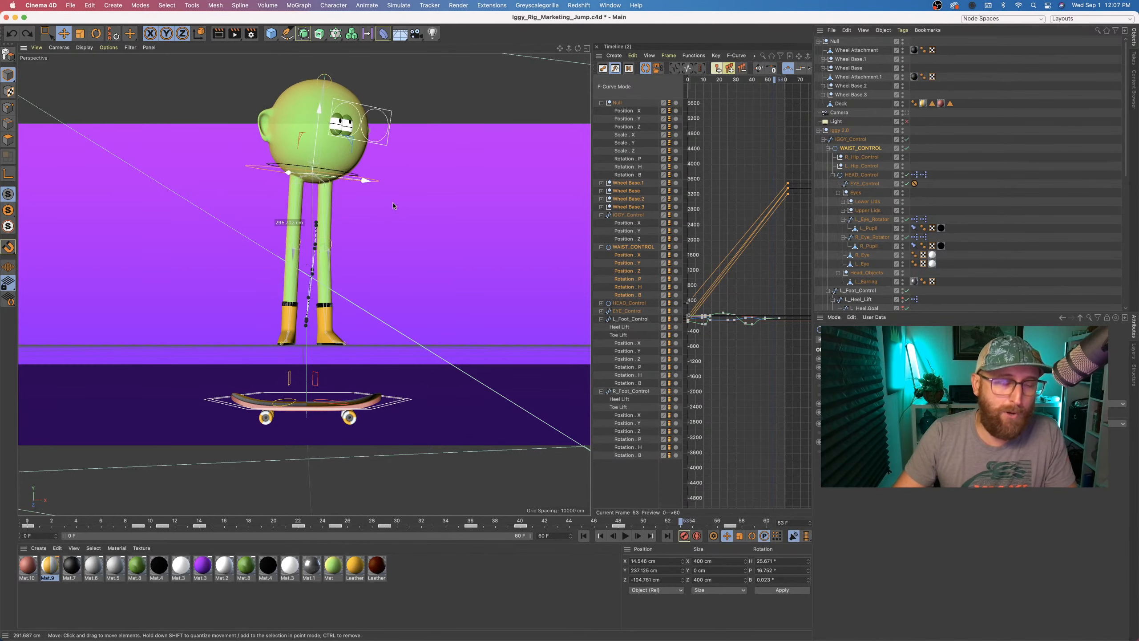
{"action": "key", "text": "0"}
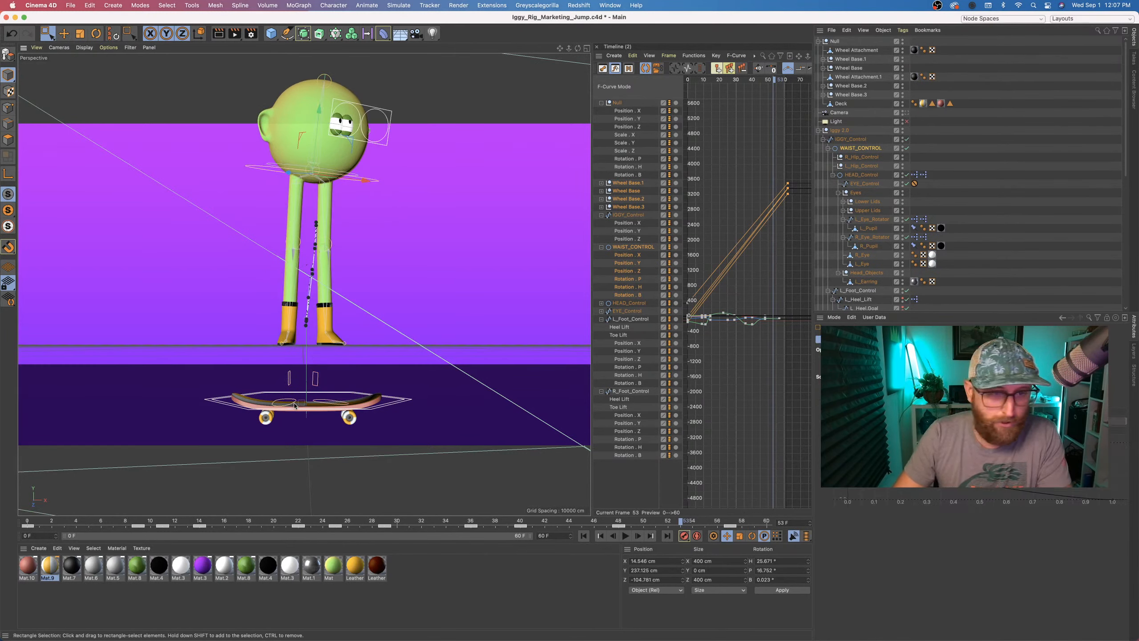
- Select R_Foot_Control and try lifting the right foot off the skateboard, undoing the pose changes
{"action": "left_click", "coordinate": [293, 405]}
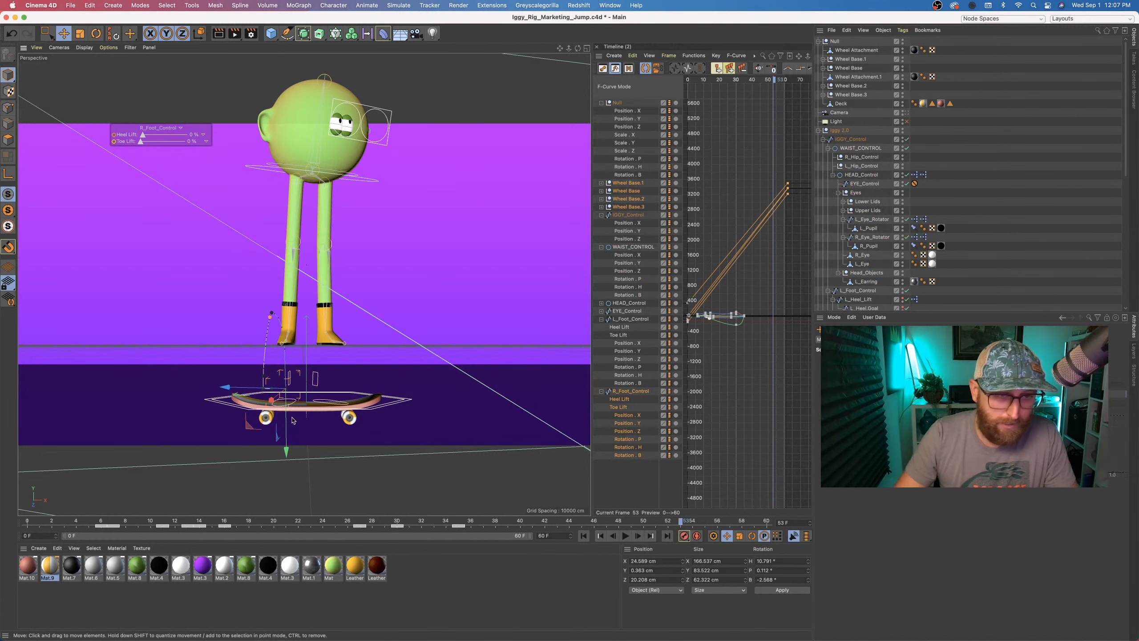
{"action": "key", "text": "e"}
{"action": "left_click_drag", "start_coordinate": [286, 428], "coordinate": [269, 299]}
{"action": "left_click_drag", "start_coordinate": [284, 355], "coordinate": [353, 280], "text": "alt"}
{"action": "key", "text": "super+z"}
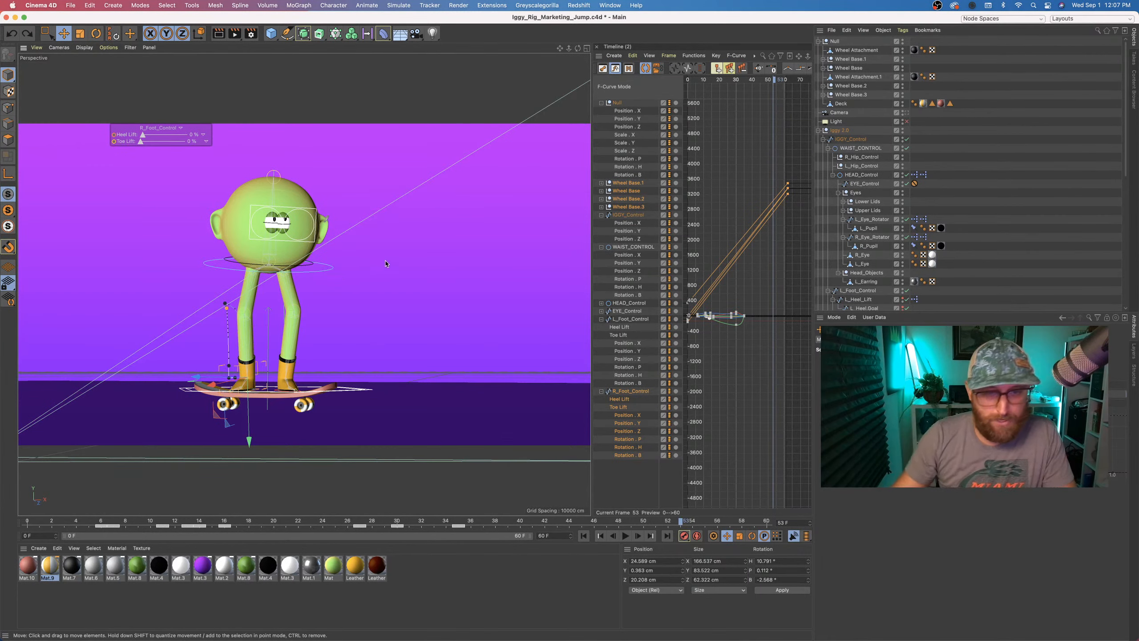
- Play the animation, stop it, and return to frame 0 with the character viewed from the side
{"action": "left_click", "coordinate": [626, 539]}
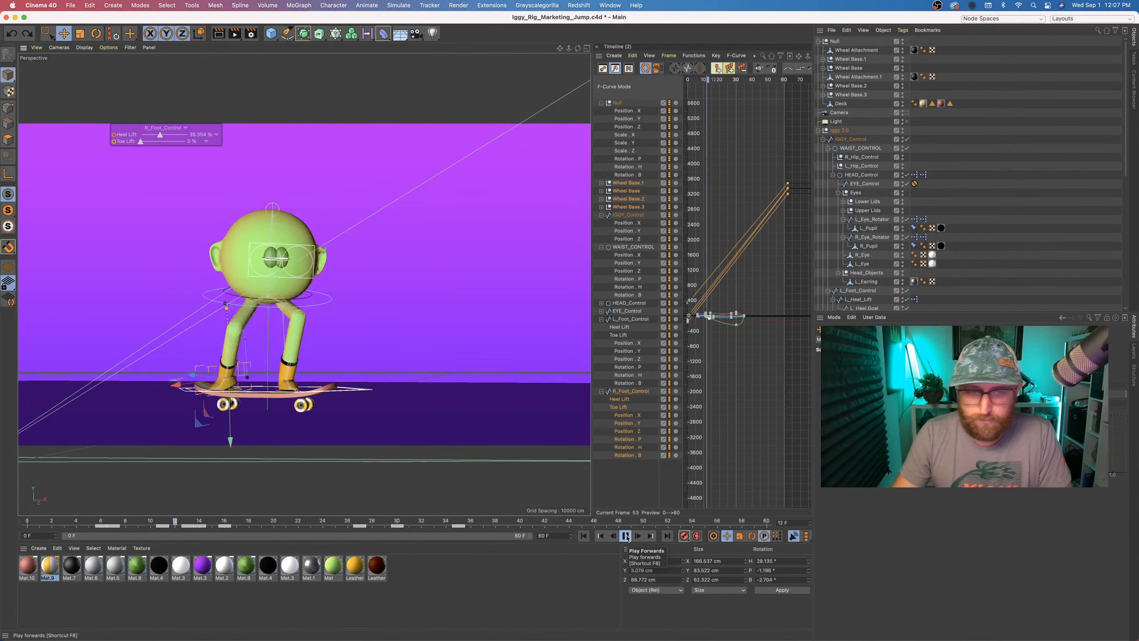
{"action": "left_click", "coordinate": [626, 535]}
{"action": "left_click_drag", "start_coordinate": [278, 321], "coordinate": [341, 373], "text": "alt"}
{"action": "left_click", "coordinate": [903, 111]}
{"action": "left_click_drag", "start_coordinate": [409, 529], "coordinate": [6, 512]}
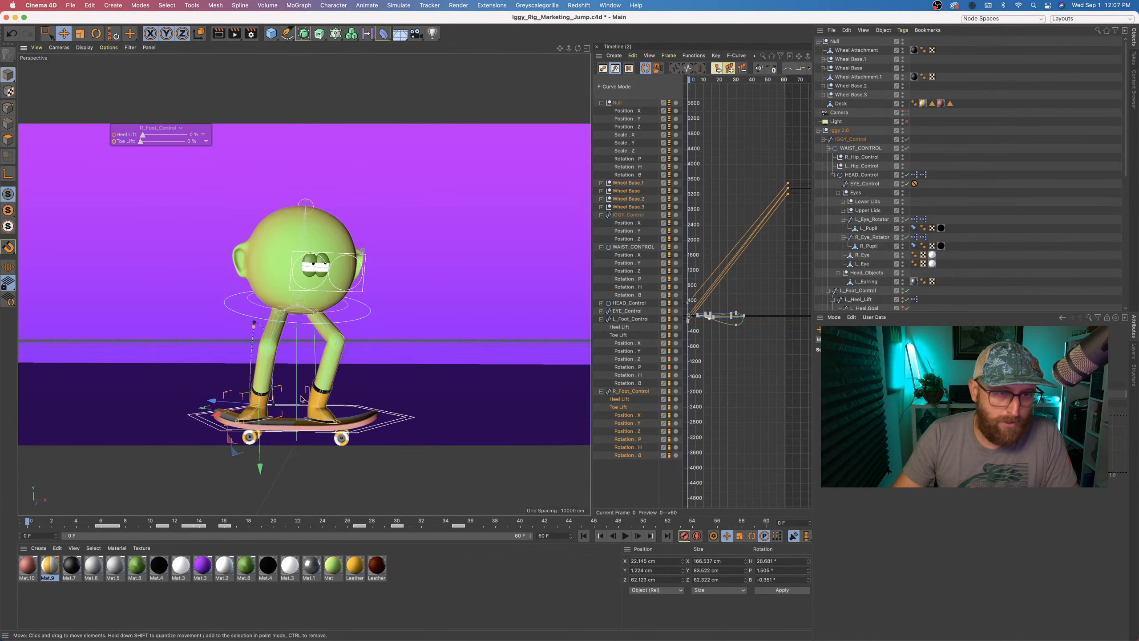
- Go to frame 10 and set the Heel Lift of R_Foot_Control to 74%
{"action": "mouse_move", "coordinate": [301, 397]}
{"action": "left_mouse_down", "text": "alt"}
{"action": "mouse_move", "coordinate": [359, 395]}
{"action": "mouse_move", "coordinate": [309, 392]}
{"action": "mouse_move", "coordinate": [312, 400]}
{"action": "left_mouse_up", "text": "alt"}
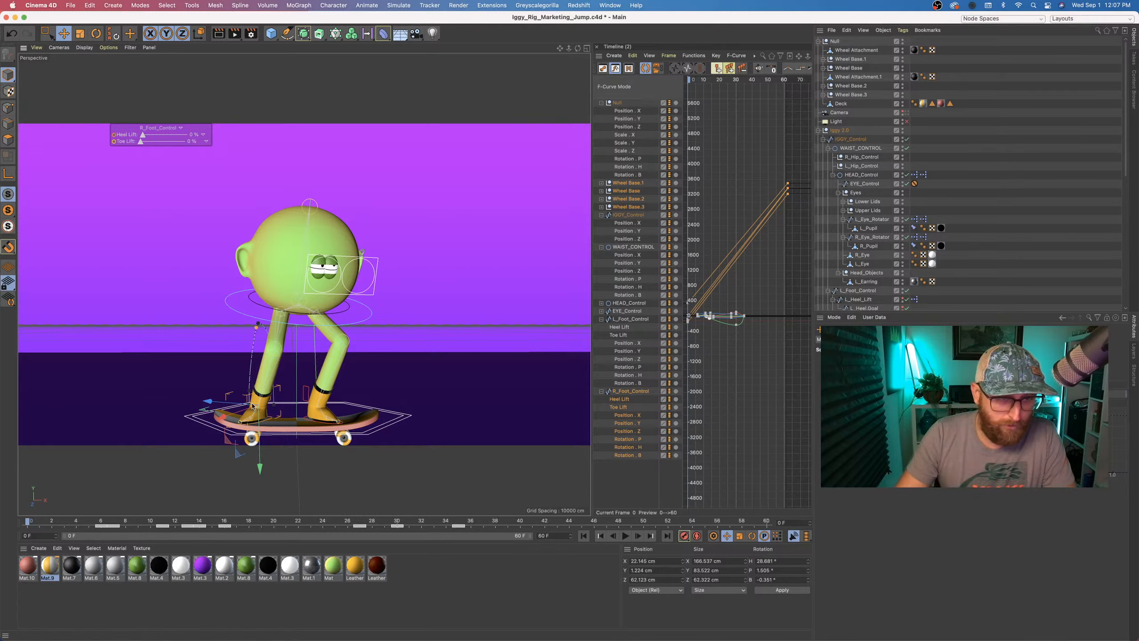
{"action": "scroll", "coordinate": [306, 366], "scroll_direction": "up", "scroll_amount": 6}
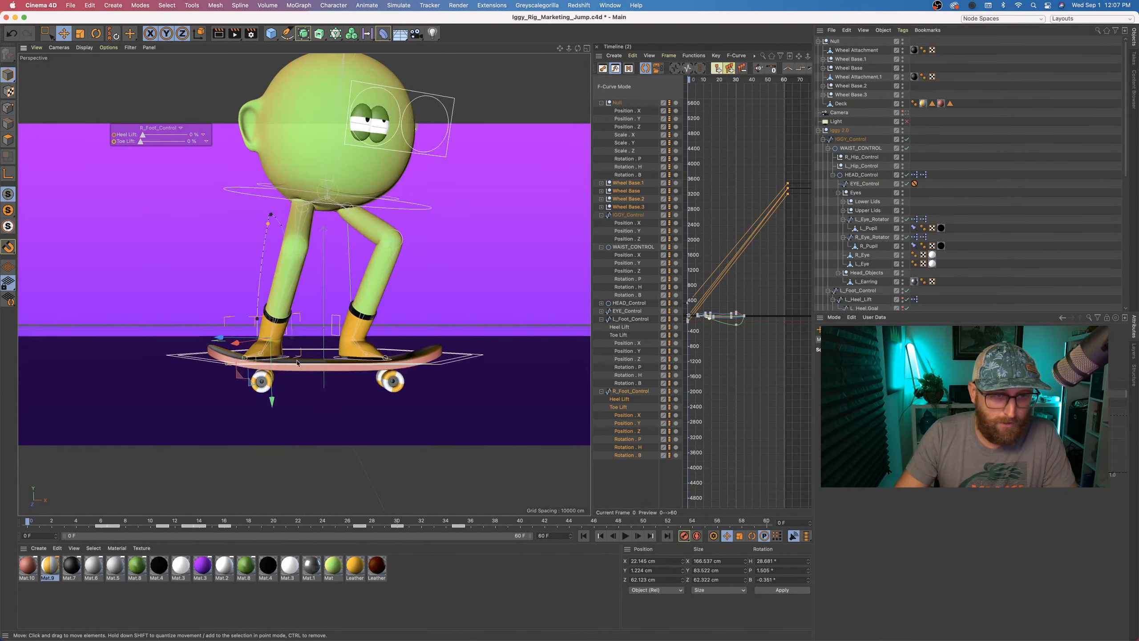
{"action": "scroll", "coordinate": [306, 366], "scroll_direction": "up", "scroll_amount": 2}
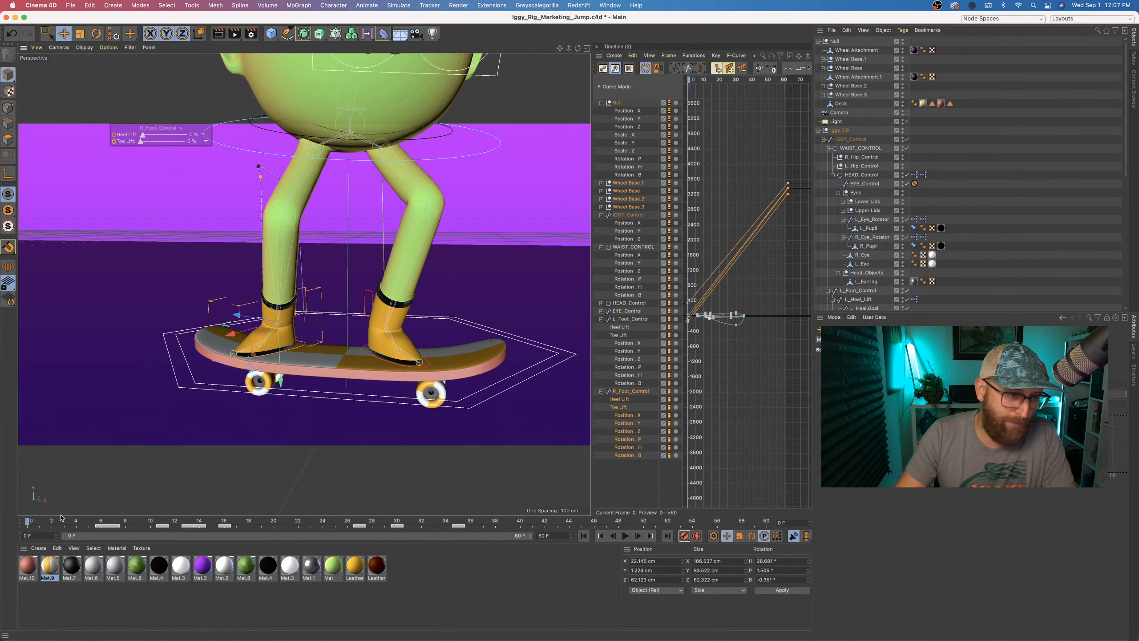
{"action": "left_click_drag", "start_coordinate": [30, 522], "coordinate": [150, 523]}
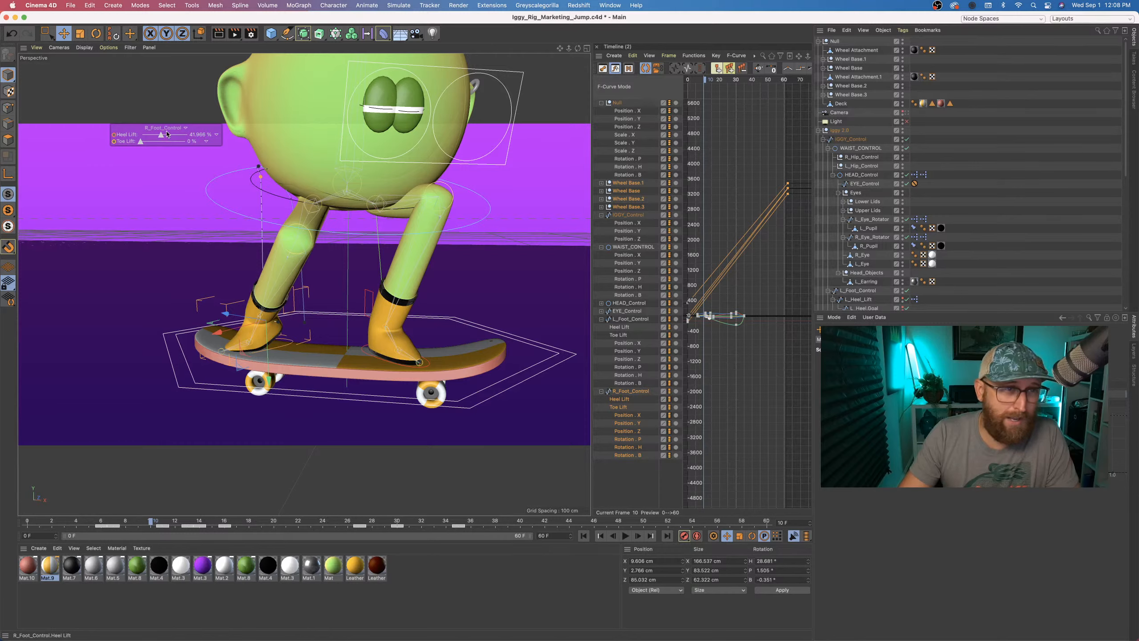
{"action": "left_click_drag", "start_coordinate": [203, 131], "coordinate": [175, 142]}
{"action": "key", "text": "super+z"}
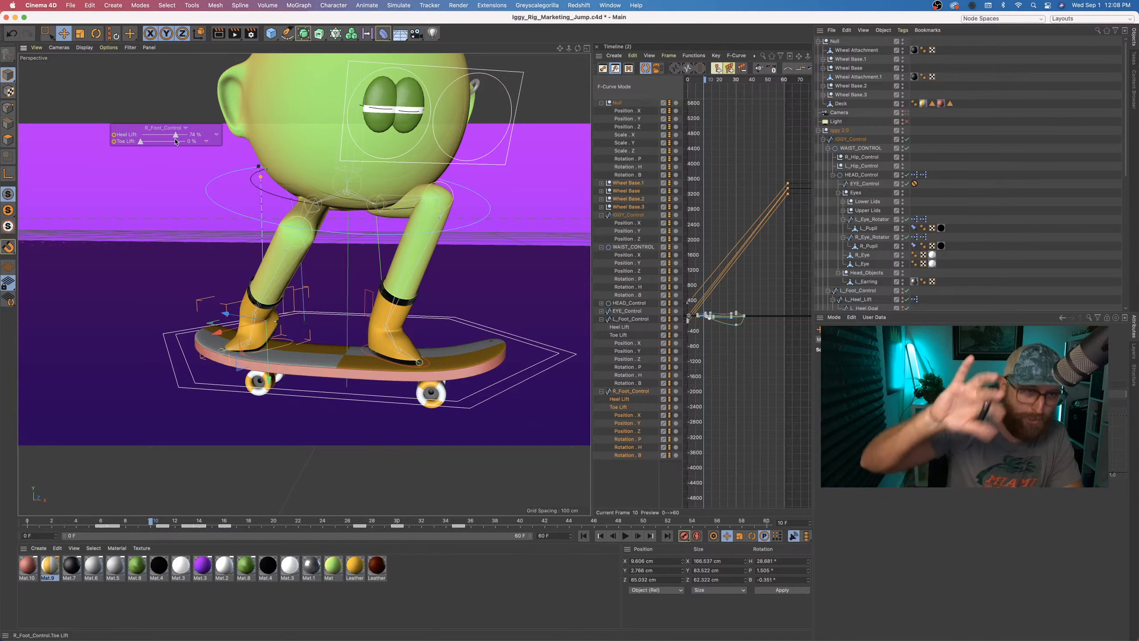
- Undo the Heel Lift change on R_Foot_Control and scrub between frames 6 and 11 to examine the heel's animation
{"action": "key", "text": "super+z"}
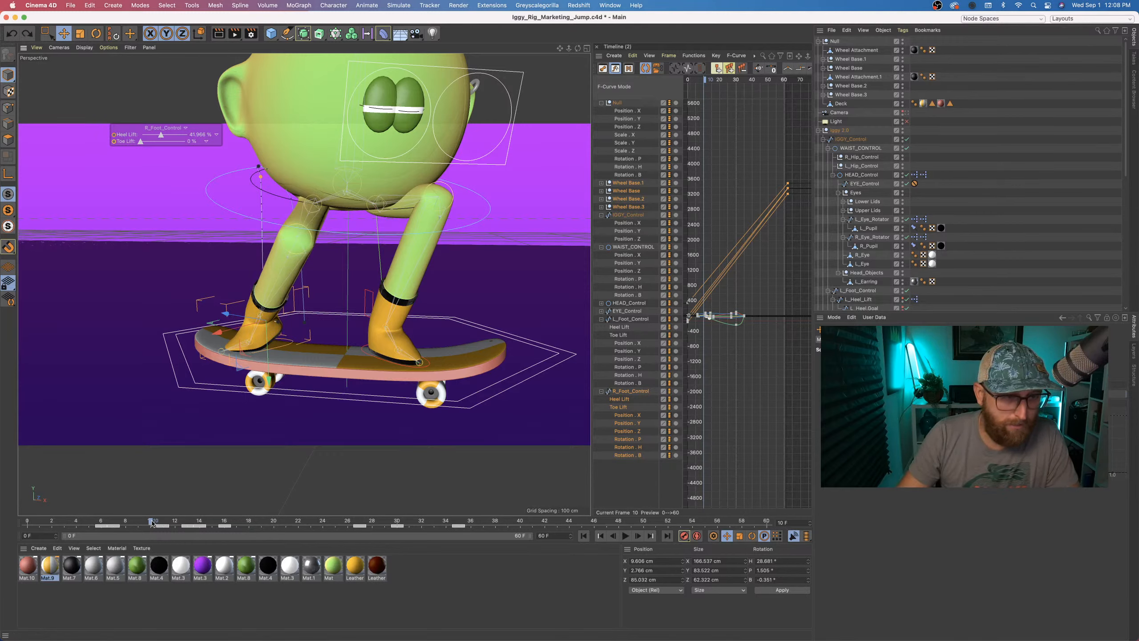
{"action": "left_click_drag", "start_coordinate": [146, 523], "coordinate": [101, 528]}
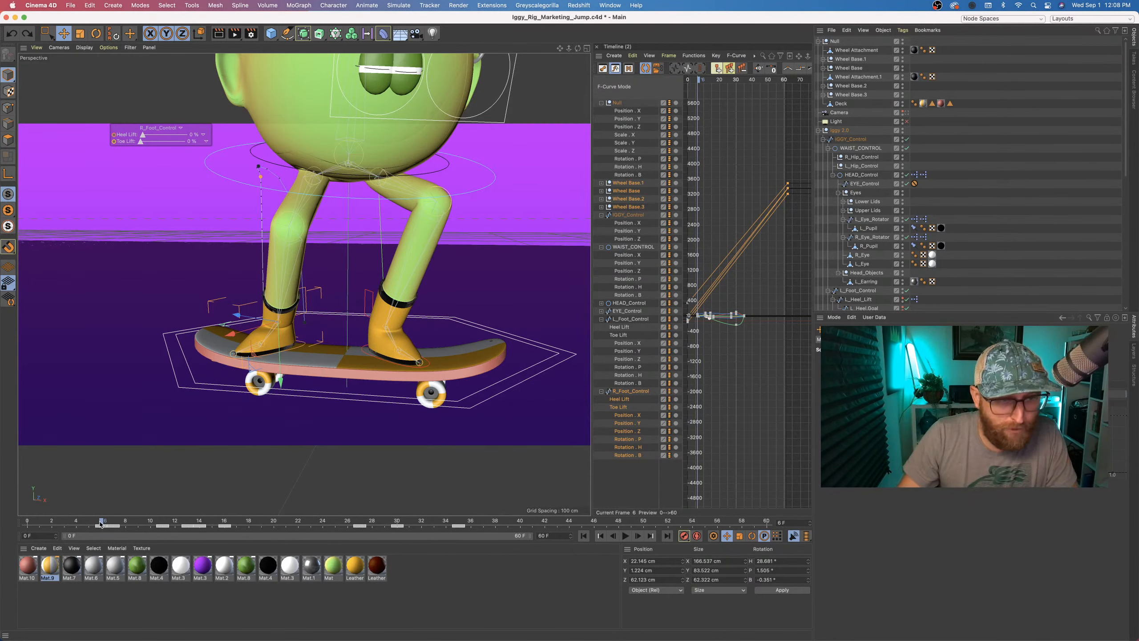
{"action": "left_click_drag", "start_coordinate": [101, 523], "coordinate": [163, 520]}
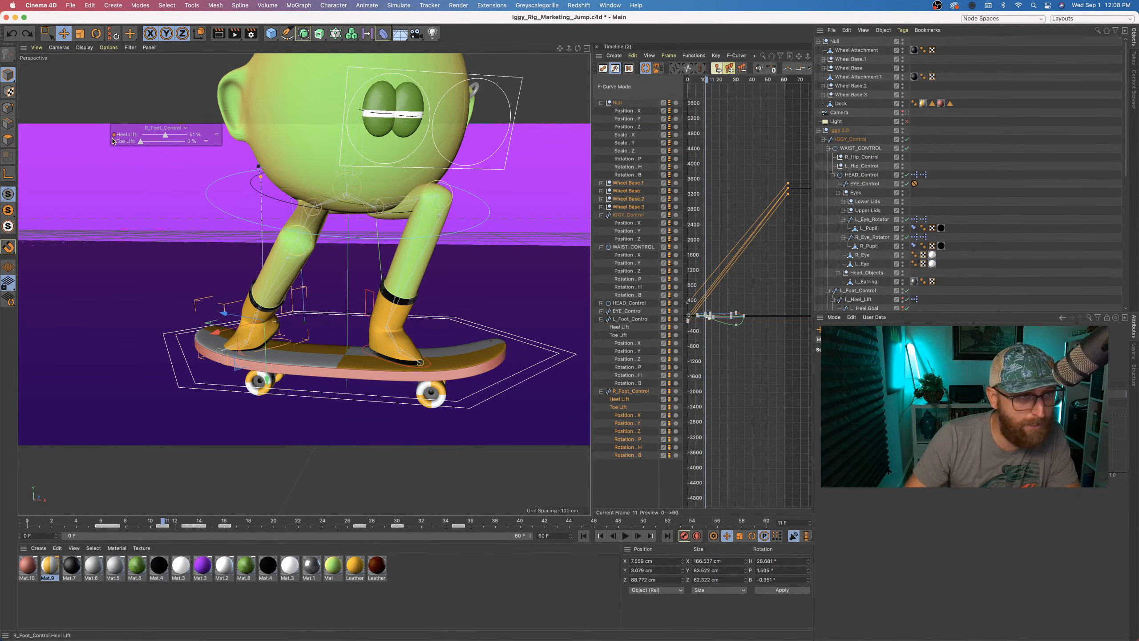
- Move the on-screen R_Foot_Control sliders lower and scrub to frame 18 with the whole character in view
{"action": "left_click_drag", "start_coordinate": [133, 128], "coordinate": [119, 161]}
{"action": "key", "text": "super+z"}
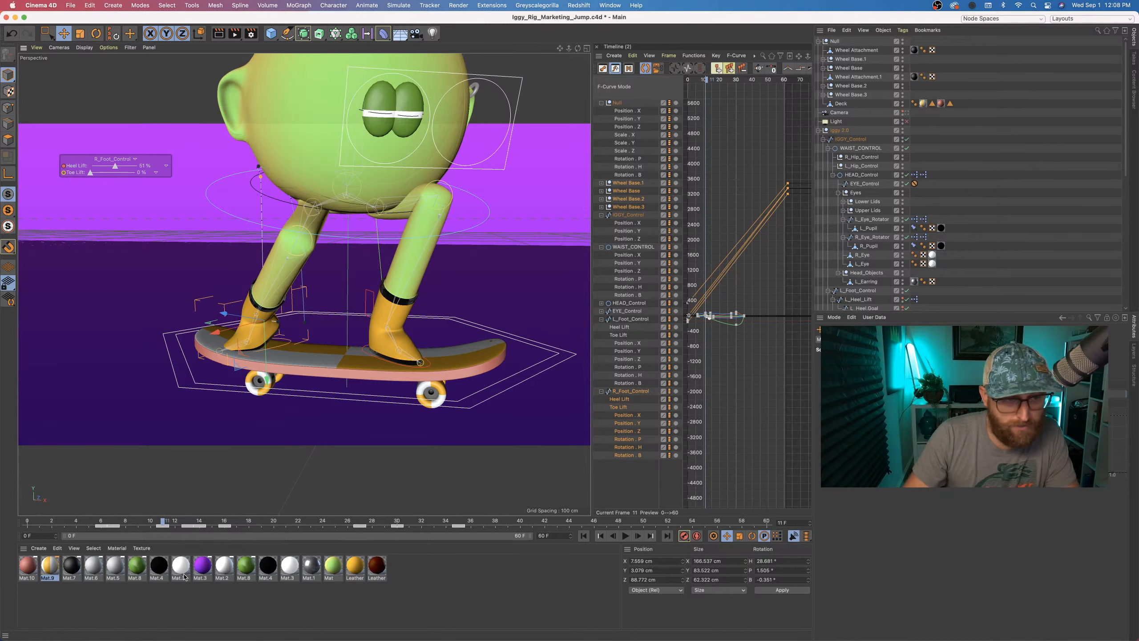
{"action": "left_click_drag", "start_coordinate": [165, 522], "coordinate": [227, 515]}
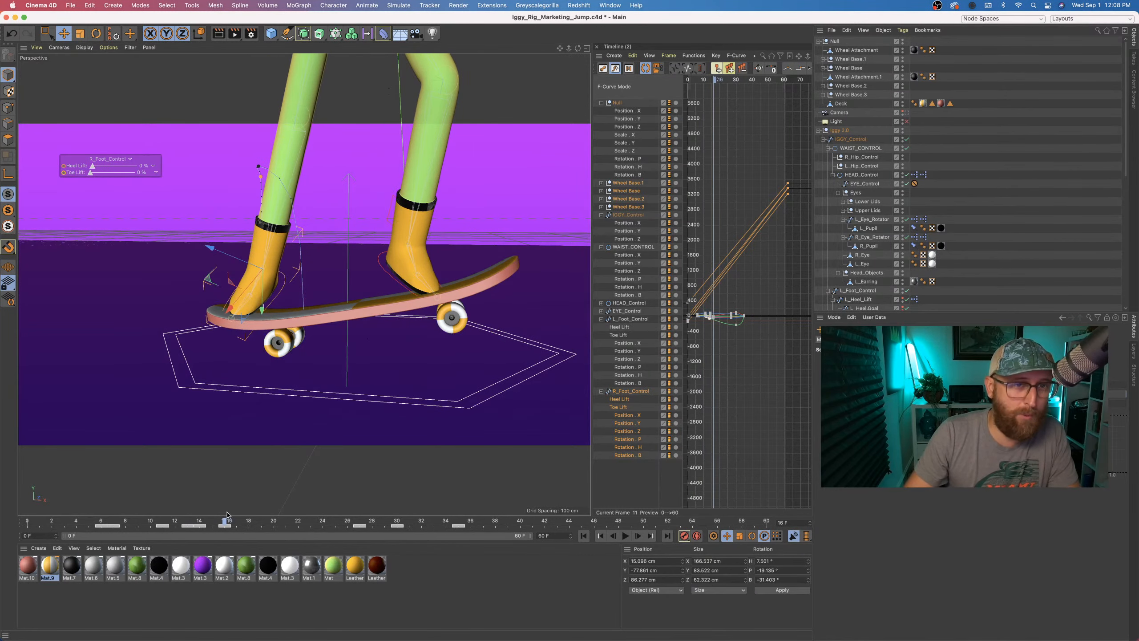
{"action": "scroll", "coordinate": [320, 359], "scroll_direction": "down", "scroll_amount": 10}
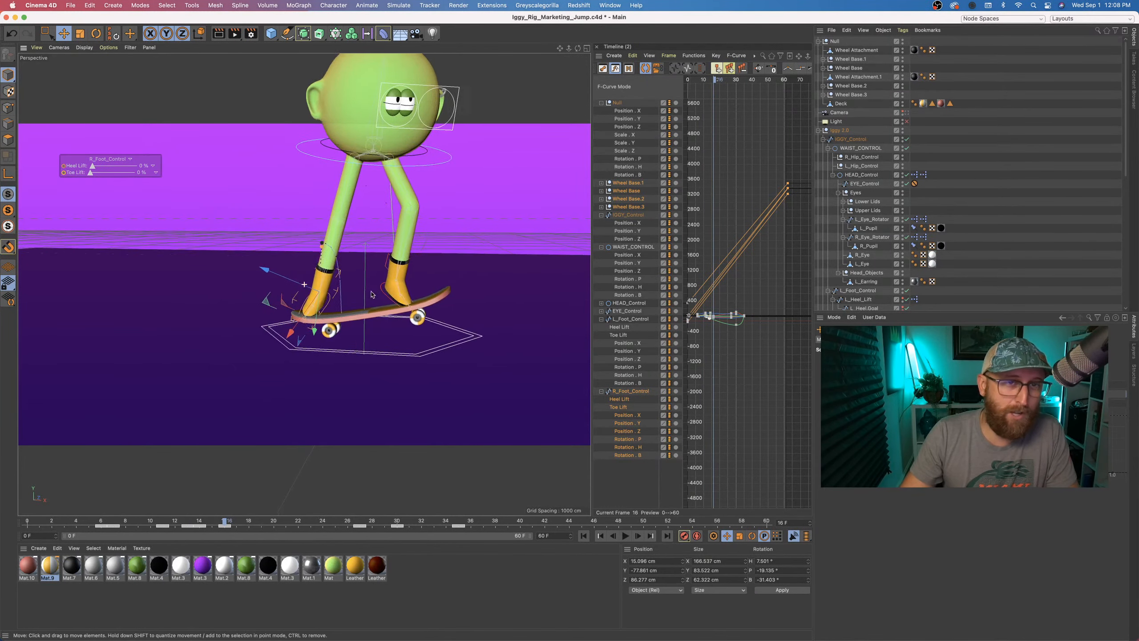
{"action": "middle_click_drag", "start_coordinate": [329, 344], "coordinate": [331, 346], "text": "alt"}
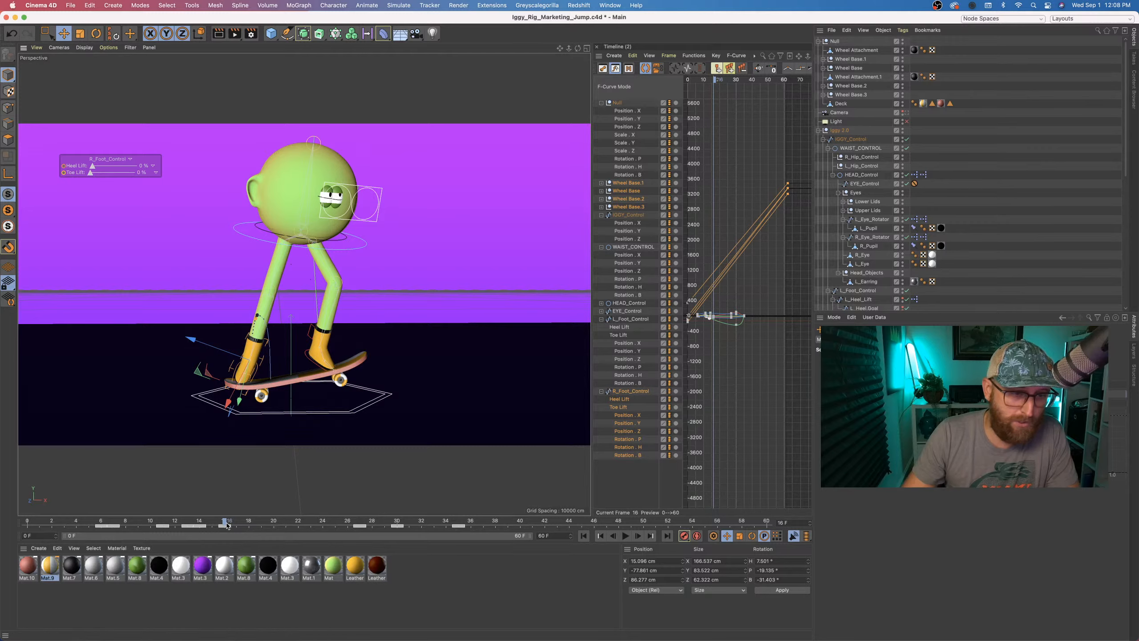
{"action": "mouse_move", "coordinate": [227, 525]}
{"action": "left_mouse_down"}
{"action": "mouse_move", "coordinate": [76, 522]}
{"action": "mouse_move", "coordinate": [173, 522]}
{"action": "mouse_move", "coordinate": [140, 511]}
{"action": "mouse_move", "coordinate": [223, 502]}
{"action": "mouse_move", "coordinate": [149, 512]}
{"action": "mouse_move", "coordinate": [235, 511]}
{"action": "mouse_move", "coordinate": [144, 514]}
{"action": "mouse_move", "coordinate": [249, 521]}
{"action": "left_mouse_up"}
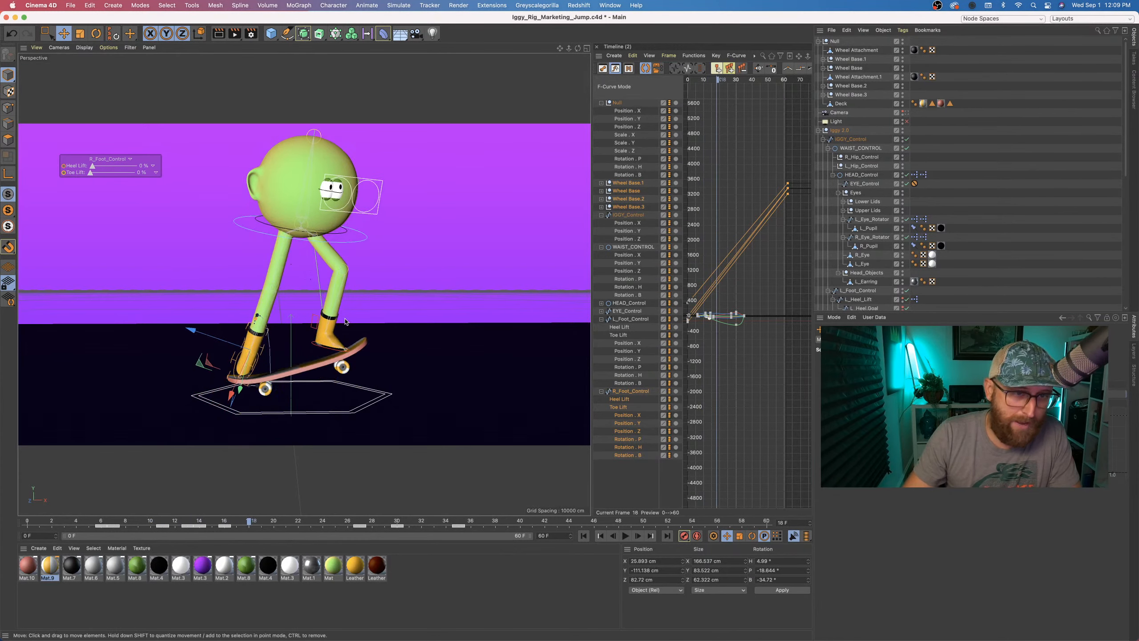
- Select L_Foot_Control, go to frame 26 and examine the foot and skateboard in mid-jump from the side and front
{"action": "left_click", "coordinate": [319, 348]}
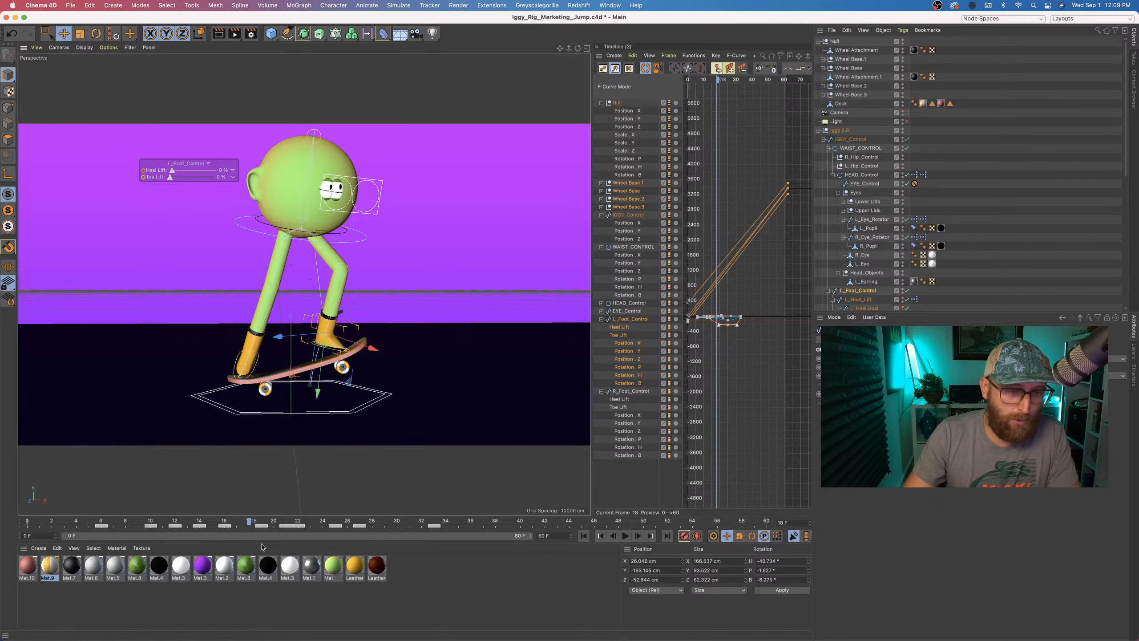
{"action": "left_click_drag", "start_coordinate": [250, 521], "coordinate": [343, 495]}
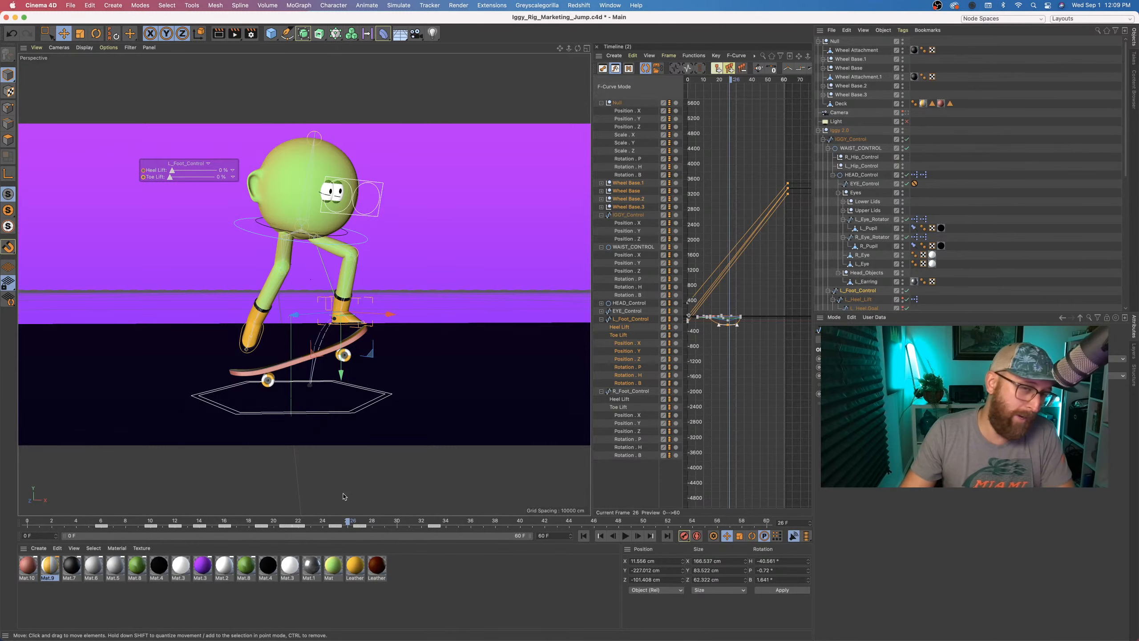
{"action": "right_click_drag", "start_coordinate": [308, 318], "coordinate": [367, 321], "text": "alt"}
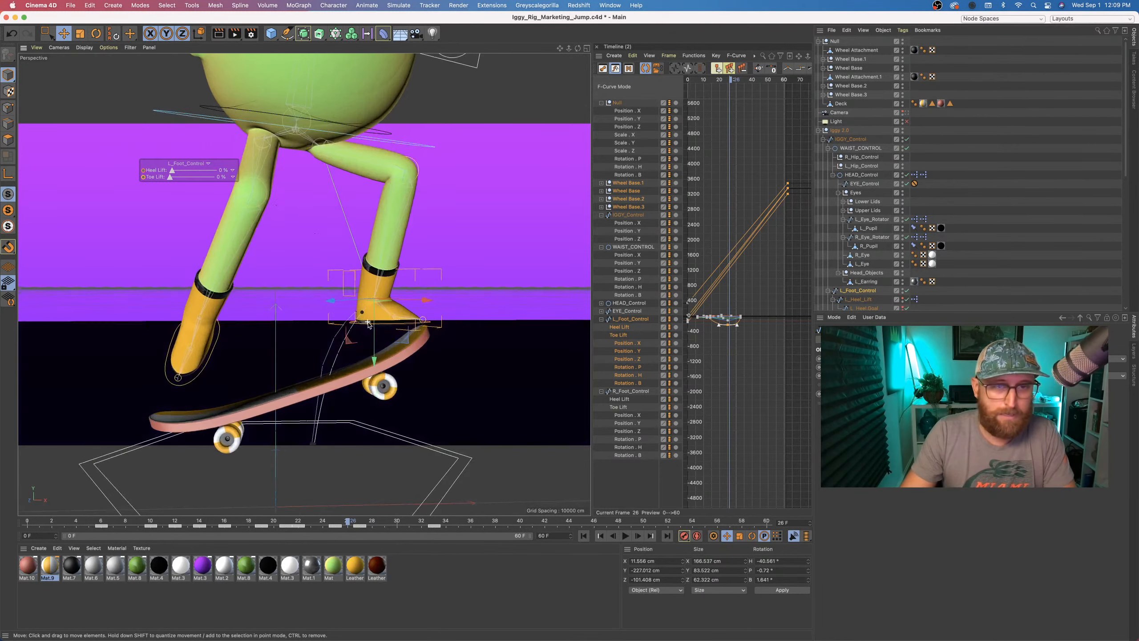
{"action": "left_click_drag", "start_coordinate": [367, 321], "coordinate": [240, 314], "text": "alt"}
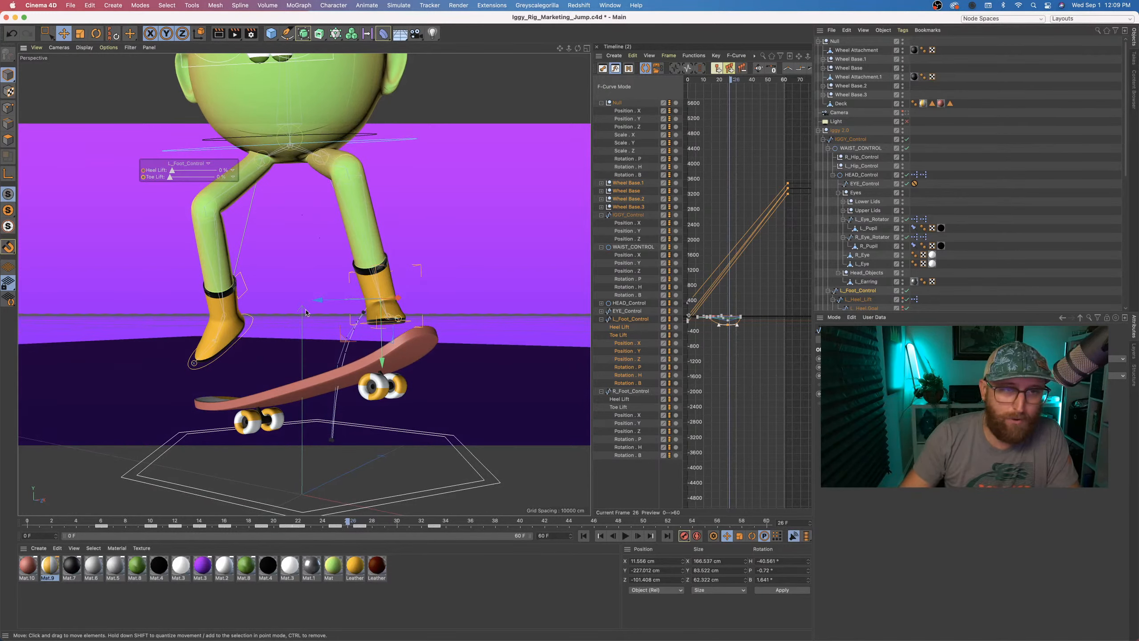
{"action": "scroll", "coordinate": [302, 285], "scroll_direction": "down", "scroll_amount": 3}
{"action": "left_click_drag", "start_coordinate": [303, 285], "coordinate": [269, 358], "text": "alt"}
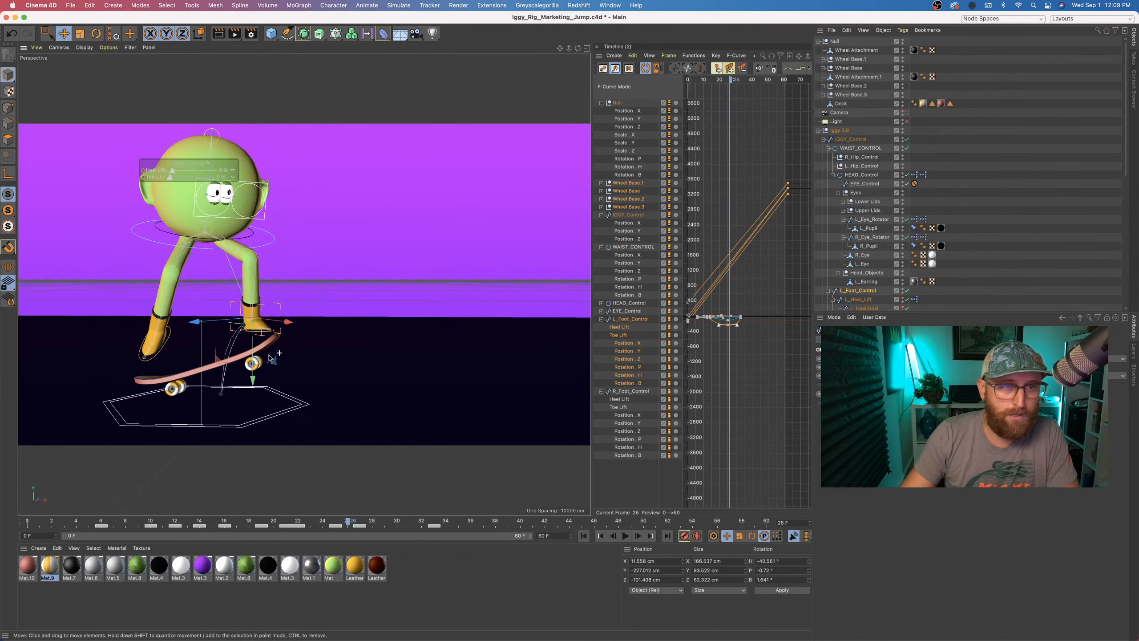
{"action": "middle_click_drag", "start_coordinate": [269, 358], "coordinate": [347, 358], "text": "alt"}
{"action": "mouse_move", "coordinate": [302, 353]}
{"action": "left_mouse_down", "text": "alt"}
{"action": "mouse_move", "coordinate": [314, 336]}
{"action": "mouse_move", "coordinate": [406, 370]}
{"action": "mouse_move", "coordinate": [303, 355]}
{"action": "left_mouse_up", "text": "alt"}
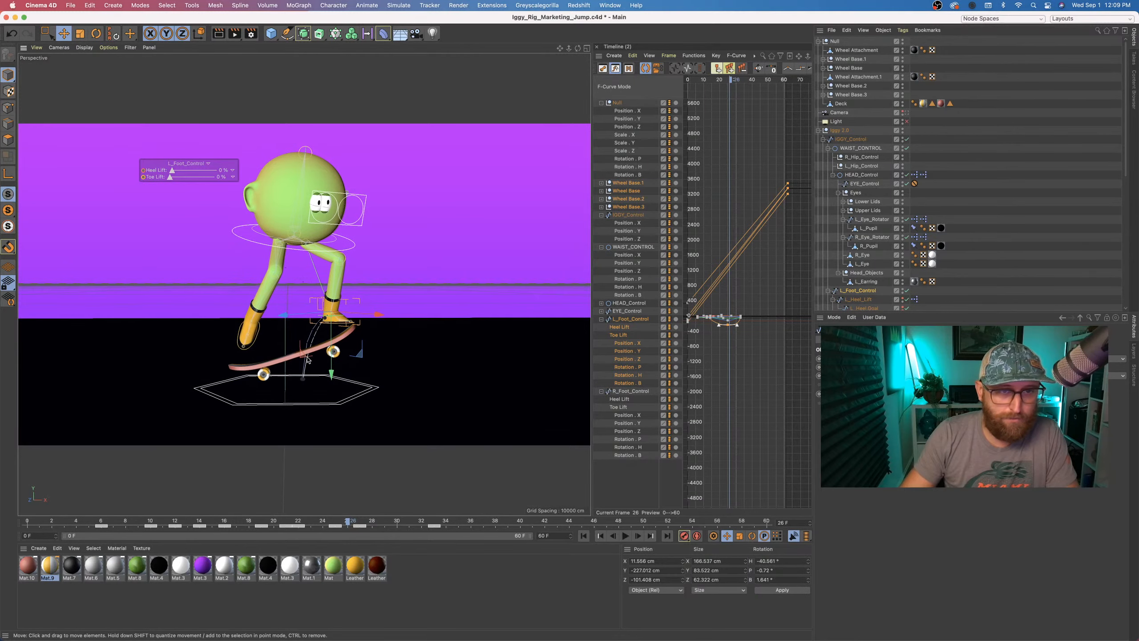
- Scrub through the start of the jump to frame 14, play the animation and stop it at frame 55
{"action": "left_click_drag", "start_coordinate": [349, 523], "coordinate": [57, 525]}
{"action": "left_click_drag", "start_coordinate": [147, 526], "coordinate": [200, 524]}
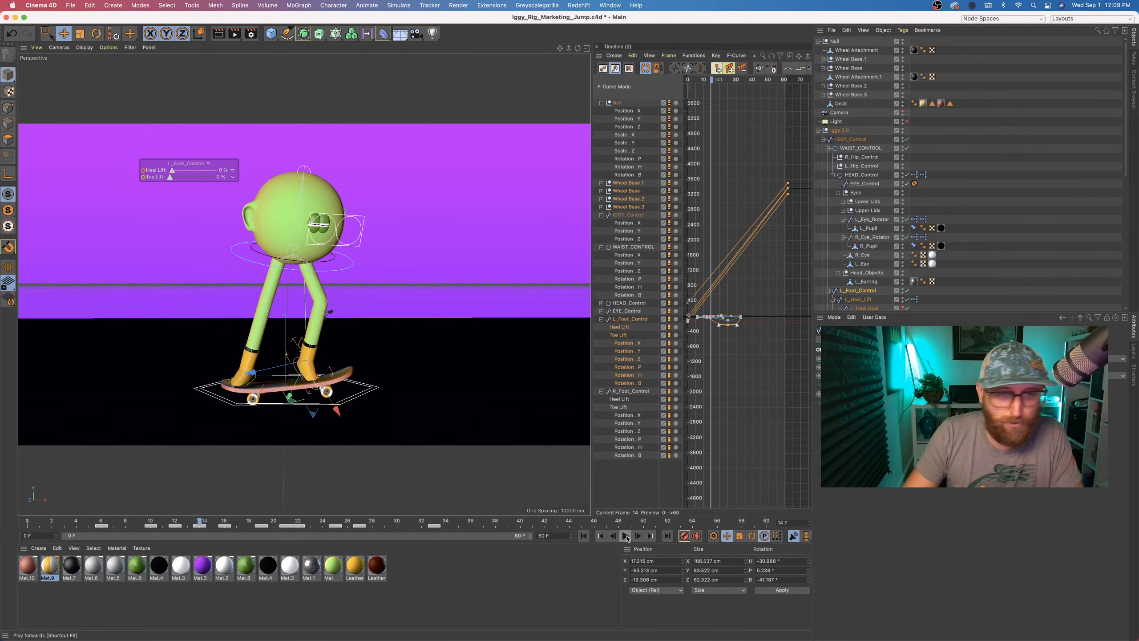
{"action": "left_click", "coordinate": [627, 537]}
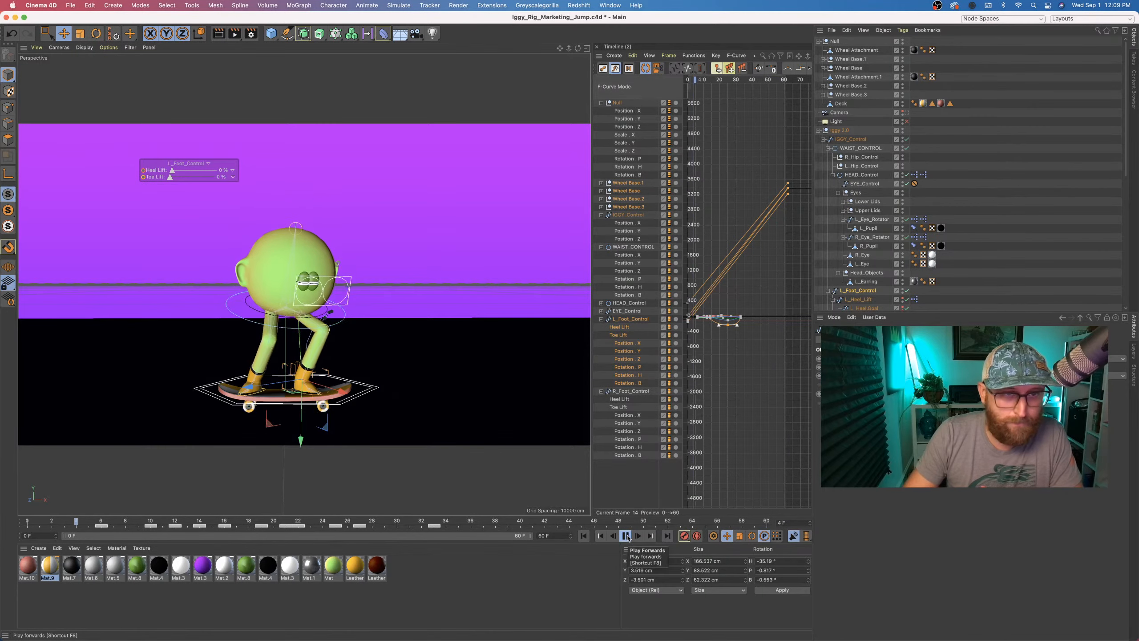
{"action": "left_click", "coordinate": [627, 538]}
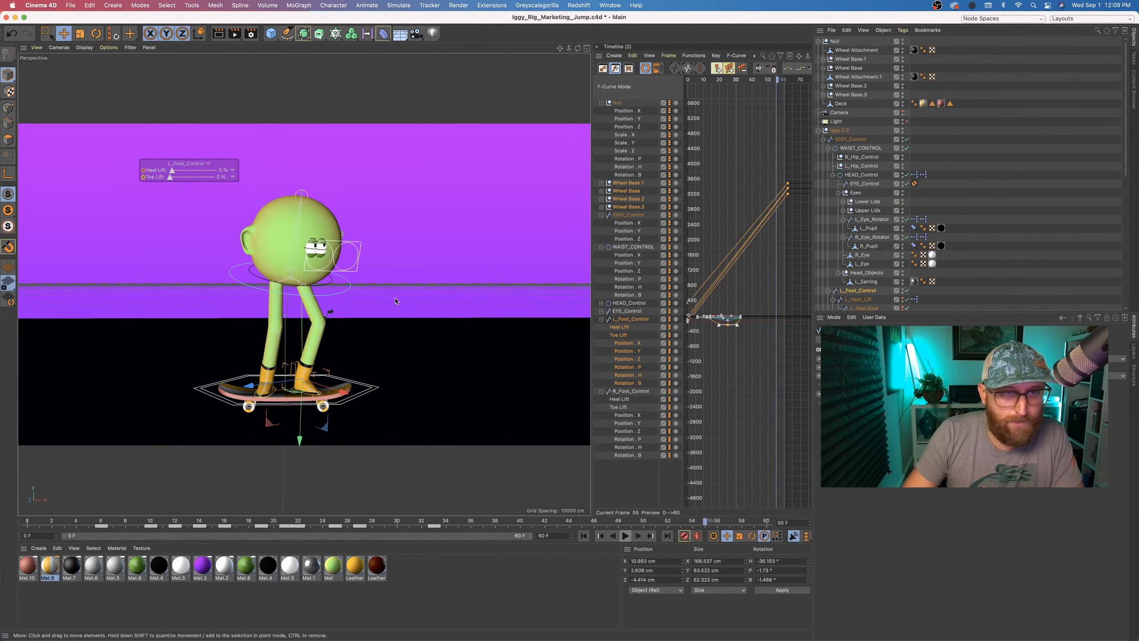
- Select WAIST_CONTROL, scrub through the end of the animation, and play it through to frame 40
{"action": "left_click", "coordinate": [345, 292]}
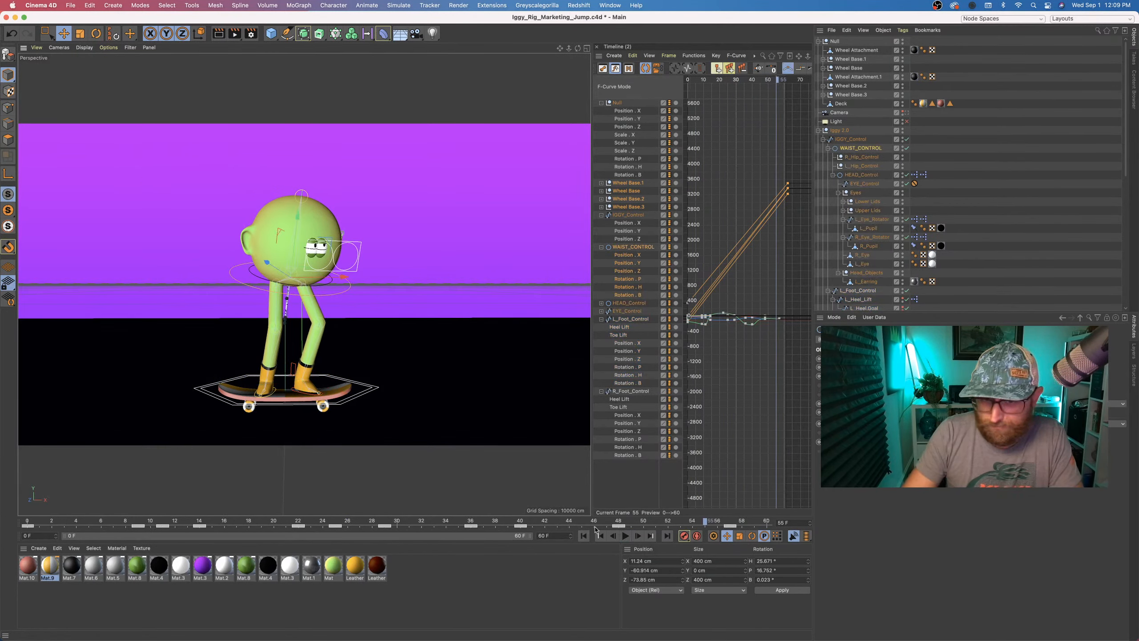
{"action": "left_click_drag", "start_coordinate": [595, 529], "coordinate": [768, 517]}
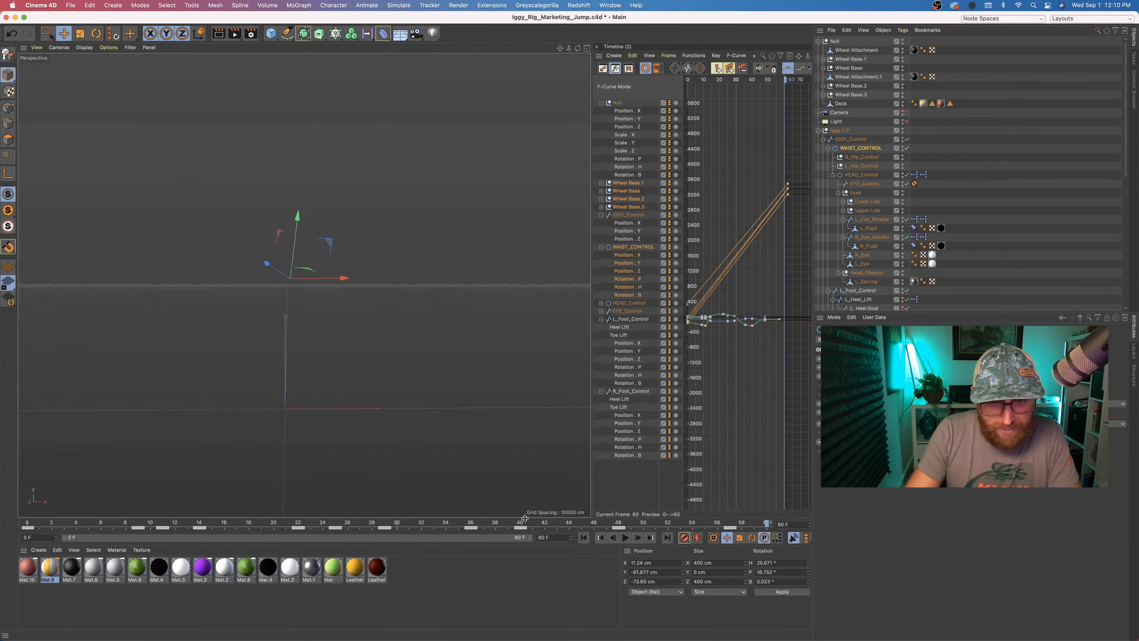
{"action": "left_click_drag", "start_coordinate": [527, 521], "coordinate": [636, 530]}
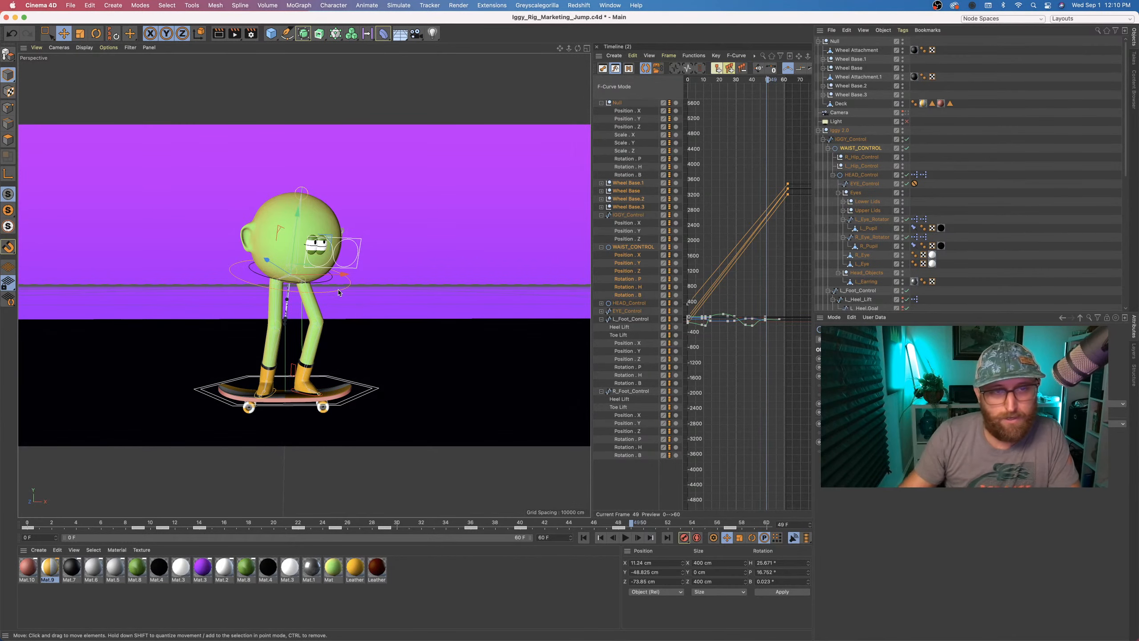
{"action": "left_click_drag", "start_coordinate": [520, 520], "coordinate": [705, 532]}
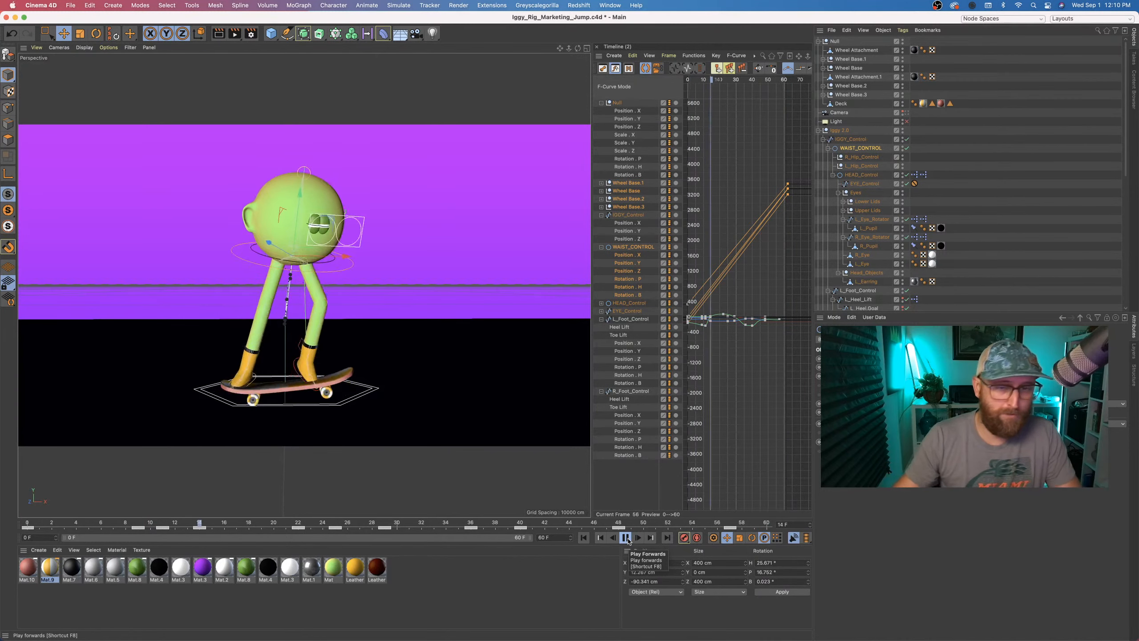
{"action": "left_click", "coordinate": [626, 537]}
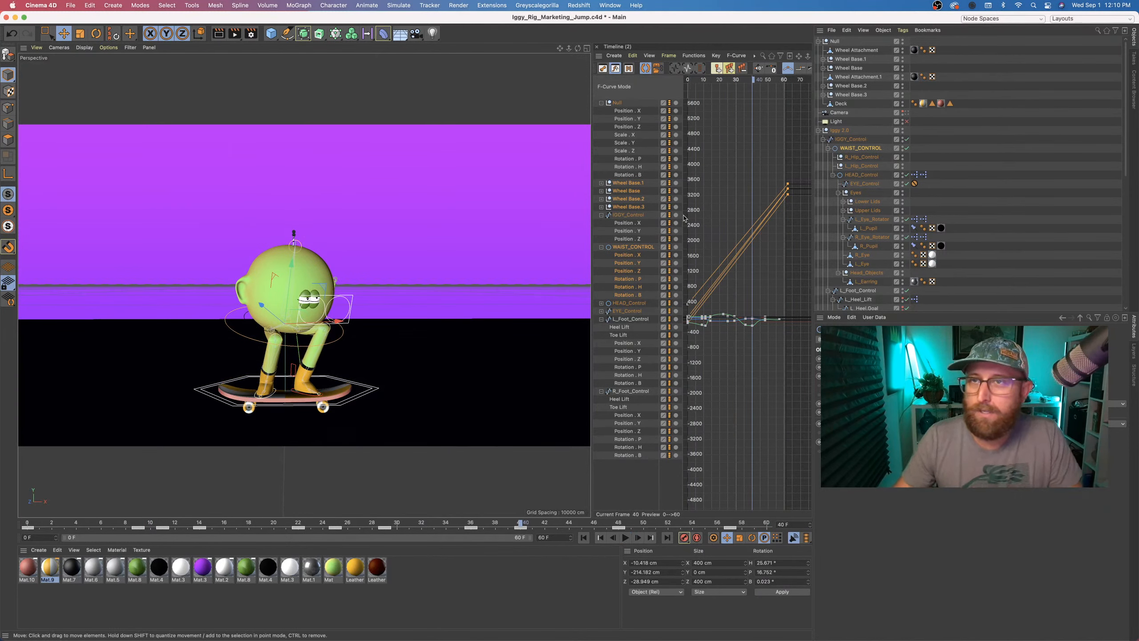
- Select the skateboard's Null, return to frame 0 and show all four views with the board framed in the Front view
{"action": "left_click", "coordinate": [833, 42]}
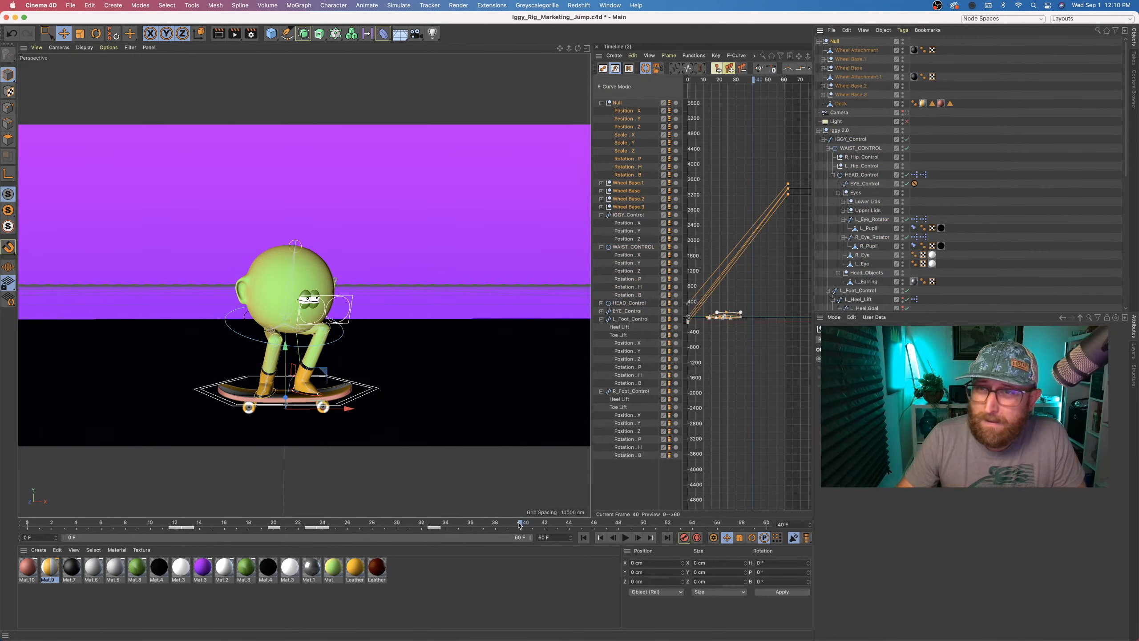
{"action": "left_click_drag", "start_coordinate": [520, 525], "coordinate": [177, 538]}
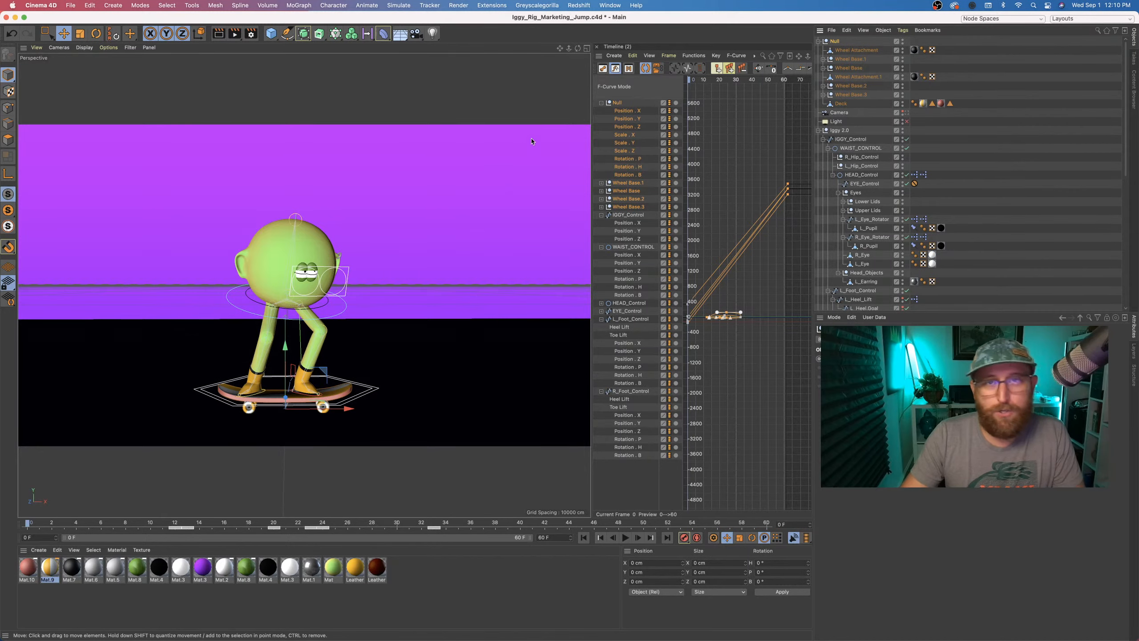
{"action": "left_click", "coordinate": [587, 48]}
{"action": "scroll", "coordinate": [448, 377], "scroll_direction": "up", "scroll_amount": 5}
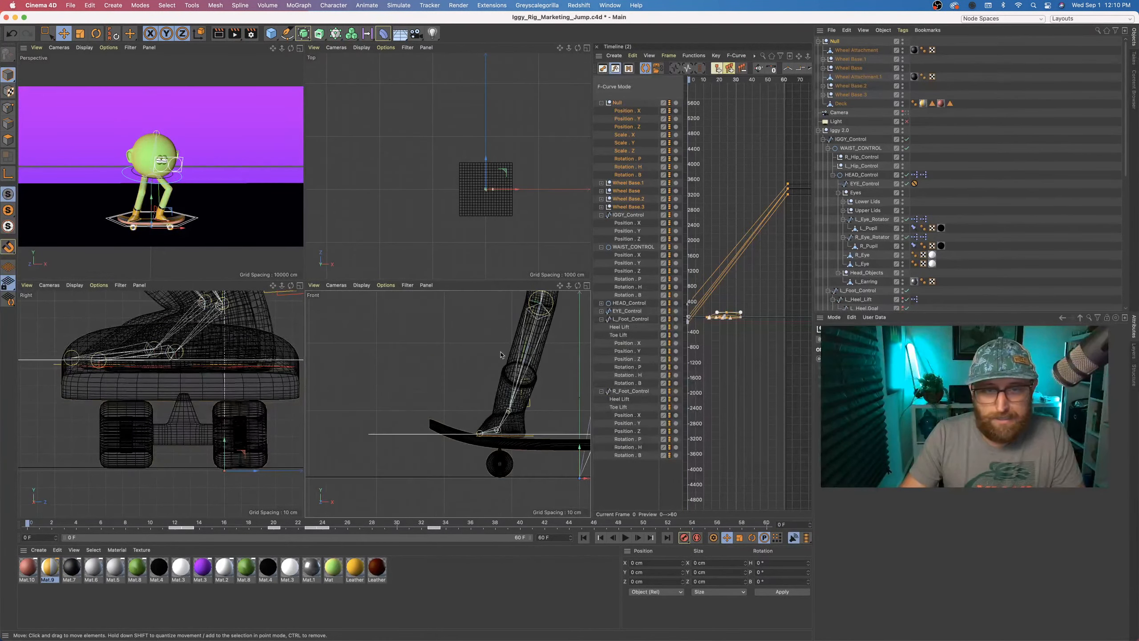
{"action": "scroll", "coordinate": [438, 396], "scroll_direction": "down", "scroll_amount": 3}
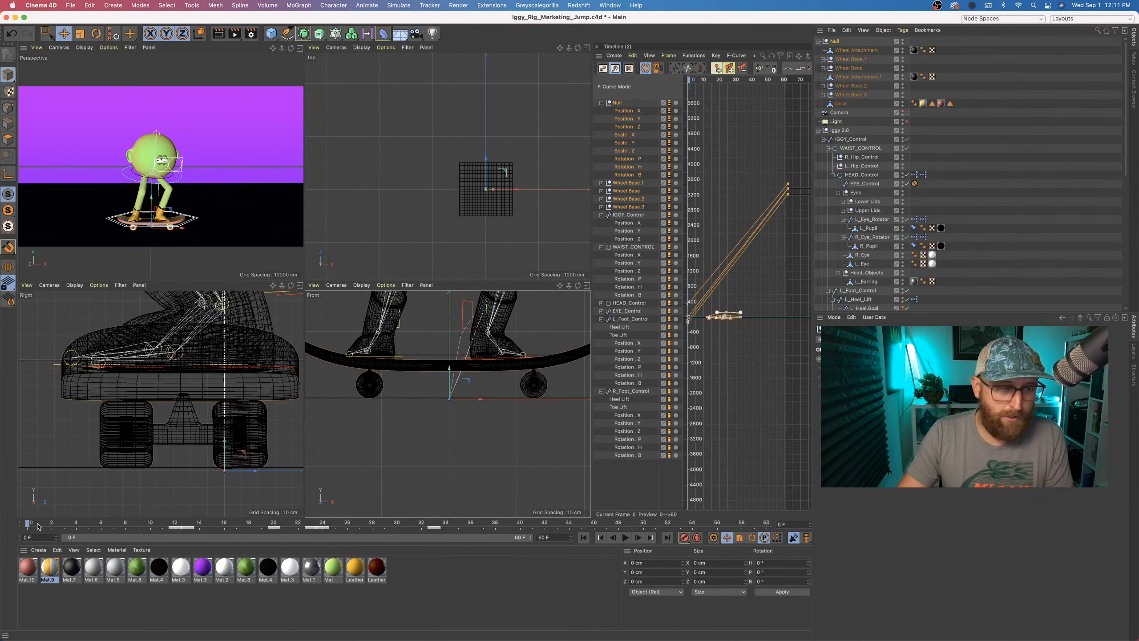
- Scrub to frames 20 and 19 to examine the skateboard's tilt in the Front view, and return to frame 0
{"action": "left_click_drag", "start_coordinate": [26, 528], "coordinate": [274, 532]}
{"action": "scroll", "coordinate": [442, 428], "scroll_direction": "down", "scroll_amount": 5}
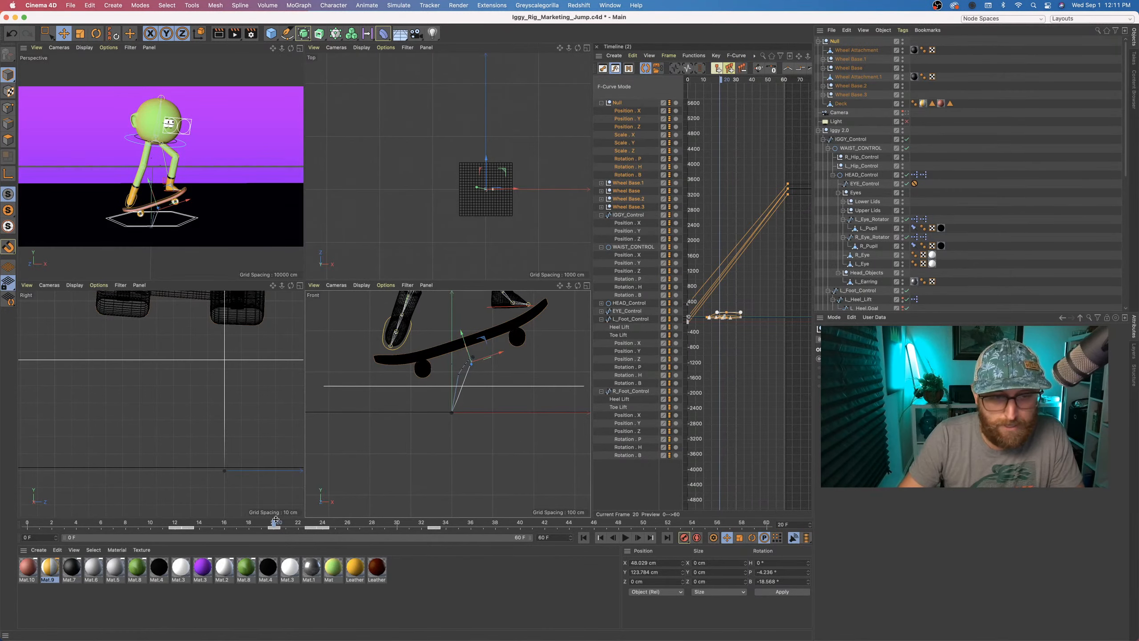
{"action": "mouse_move", "coordinate": [278, 525]}
{"action": "left_mouse_down"}
{"action": "mouse_move", "coordinate": [434, 525]}
{"action": "mouse_move", "coordinate": [175, 524]}
{"action": "mouse_move", "coordinate": [260, 520]}
{"action": "left_mouse_up"}
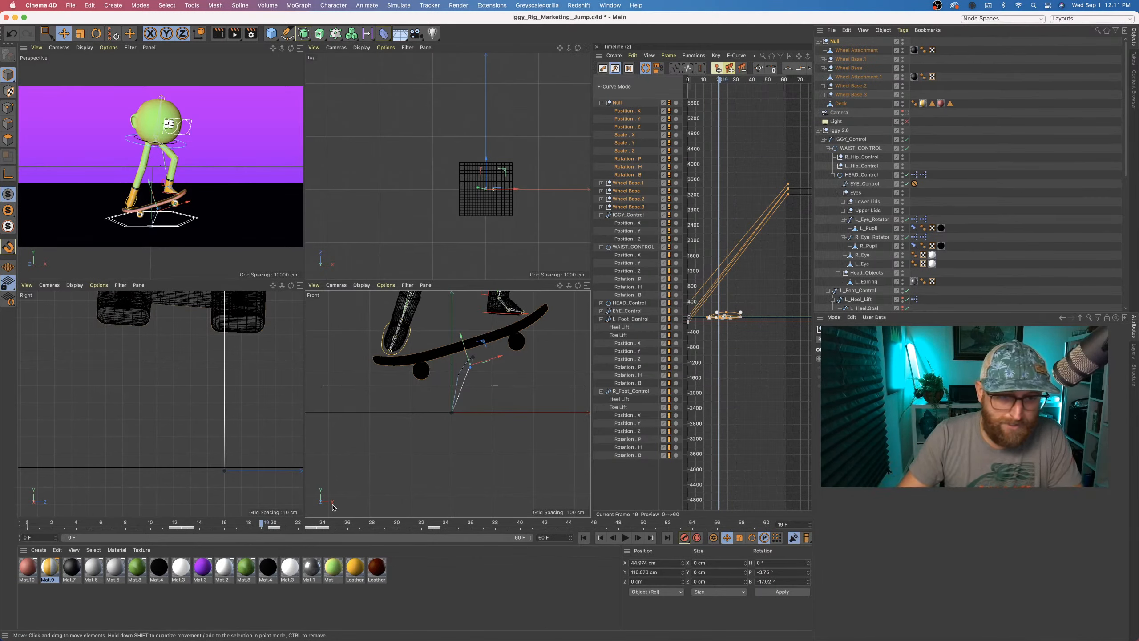
{"action": "left_click_drag", "start_coordinate": [261, 525], "coordinate": [27, 524]}
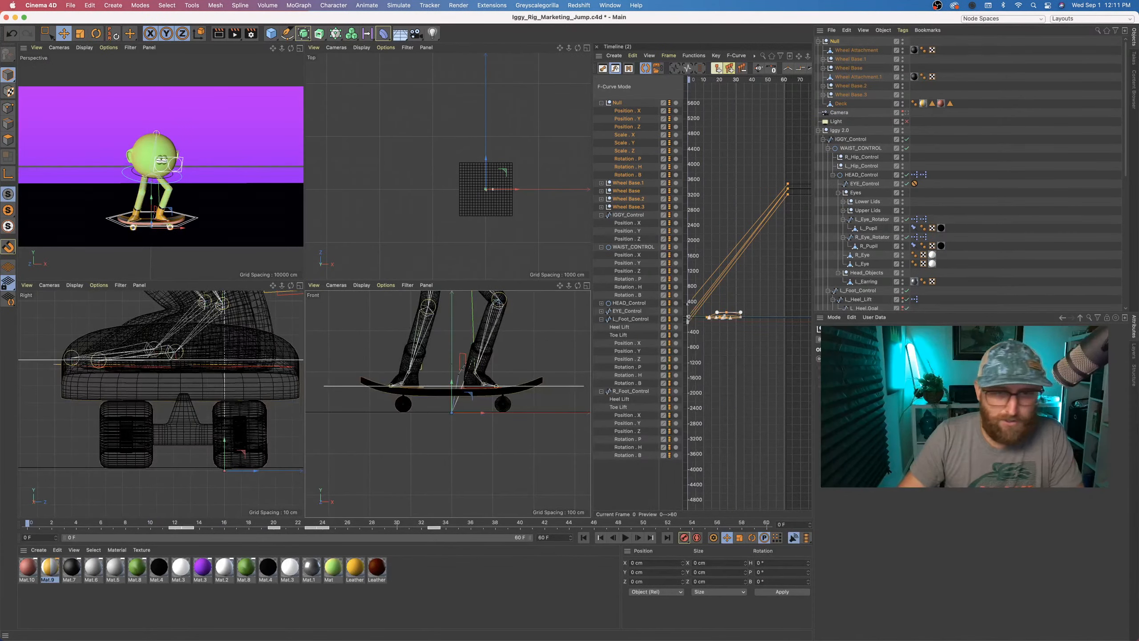
- Add a new null as the first child of the skateboard's Null and rename that parent Master Skateboard
{"action": "left_click_drag", "start_coordinate": [275, 35], "coordinate": [296, 46]}
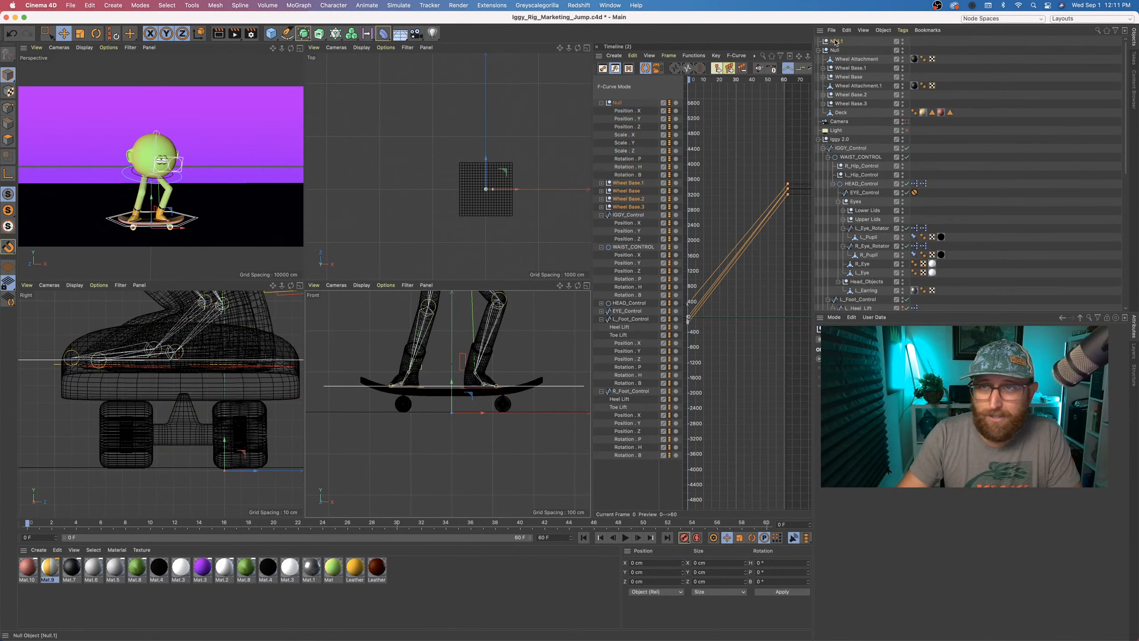
{"action": "left_click_drag", "start_coordinate": [838, 47], "coordinate": [837, 51]}
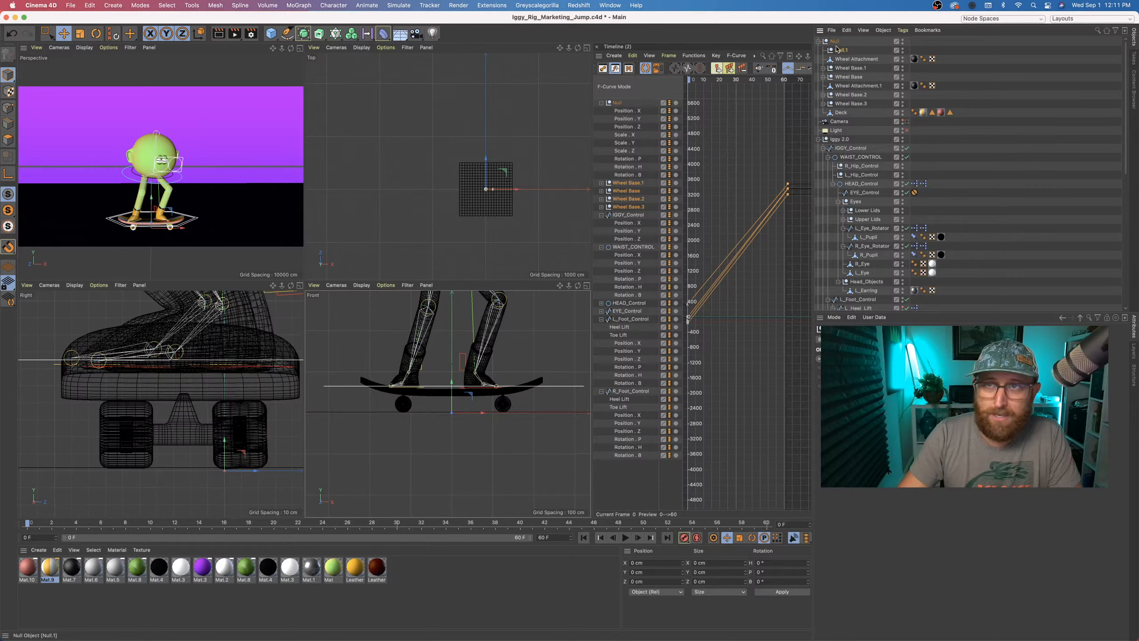
{"action": "left_click", "coordinate": [834, 42]}
{"action": "double_click", "coordinate": [834, 42]}
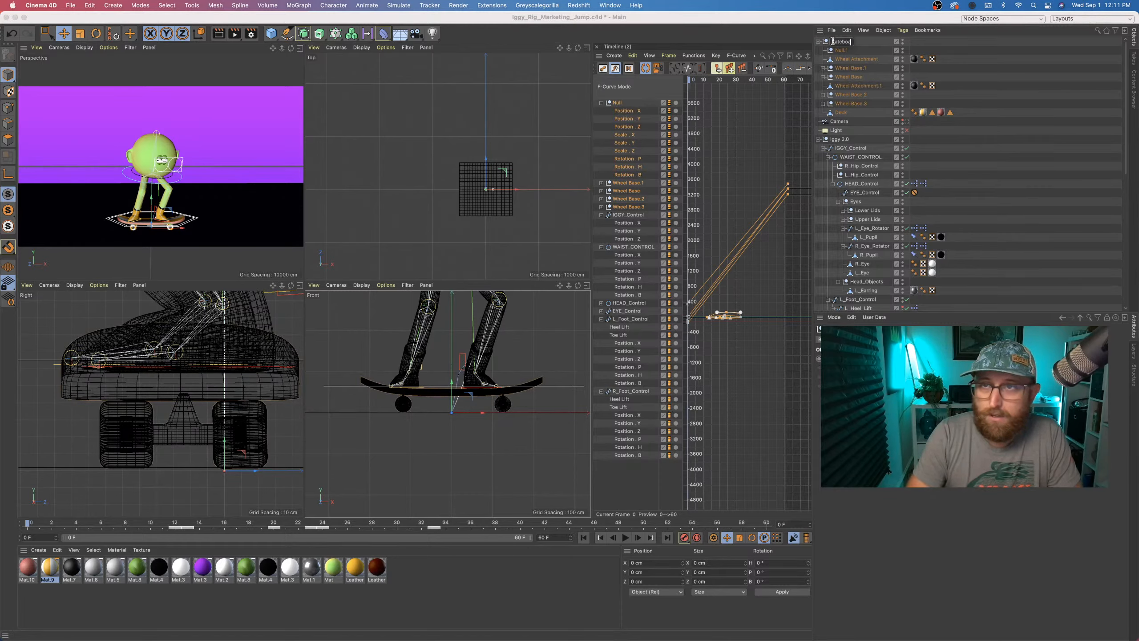
{"action": "key", "text": "Return"}
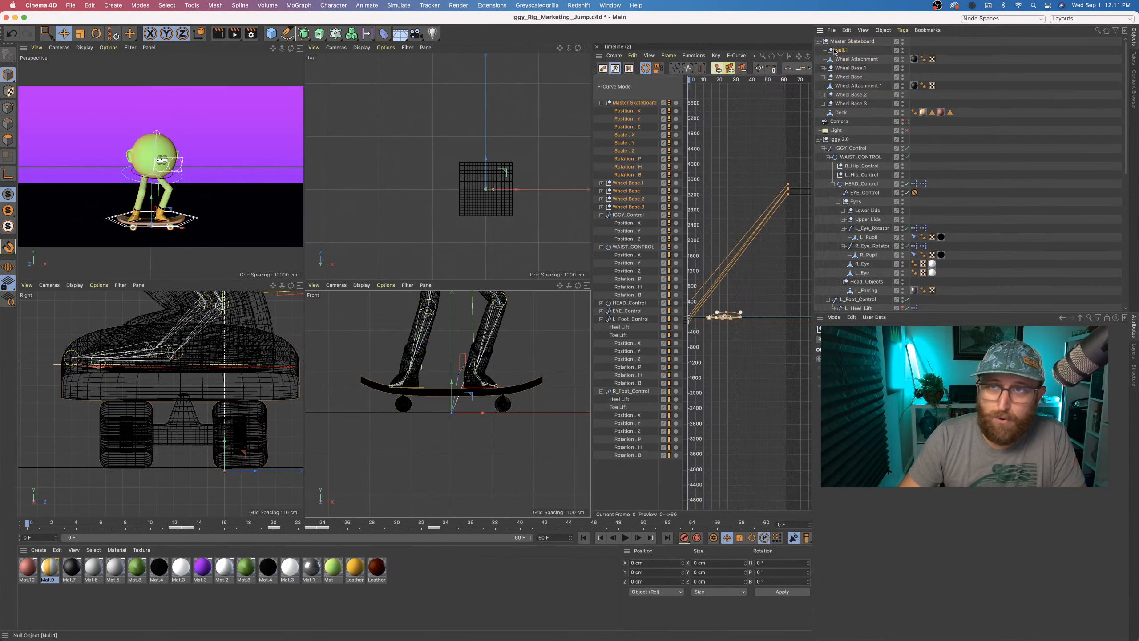
- Rename the new null inside Master Skateboard as Rotate
{"action": "double_click", "coordinate": [837, 50]}
{"action": "type", "text": "Rotat"}
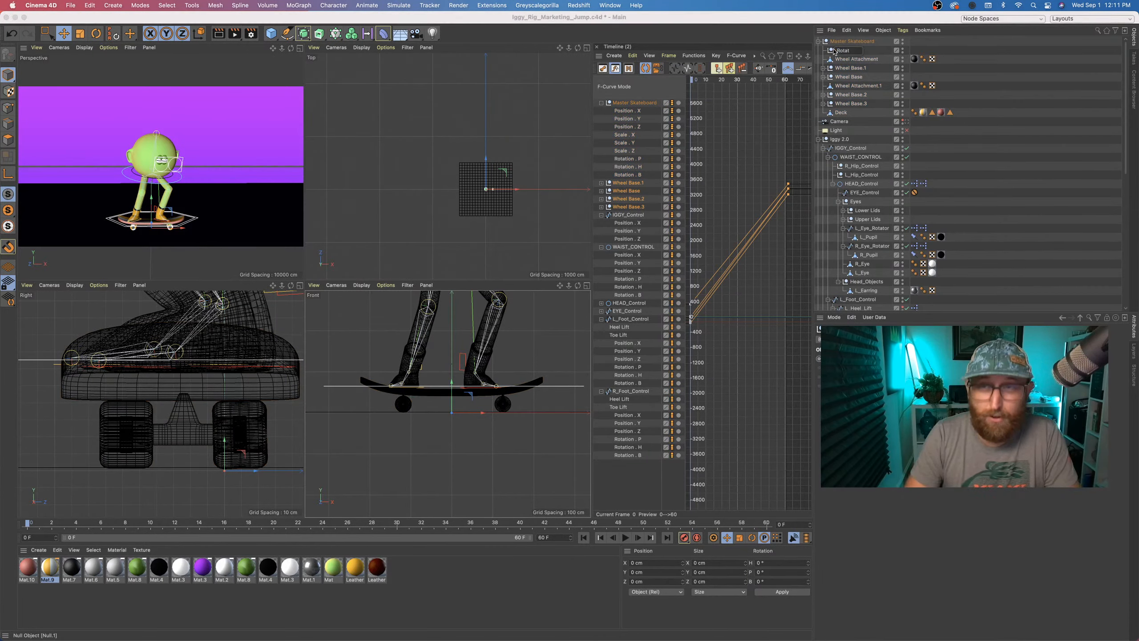
{"action": "type", "text": "e"}
{"action": "key", "text": "Return"}
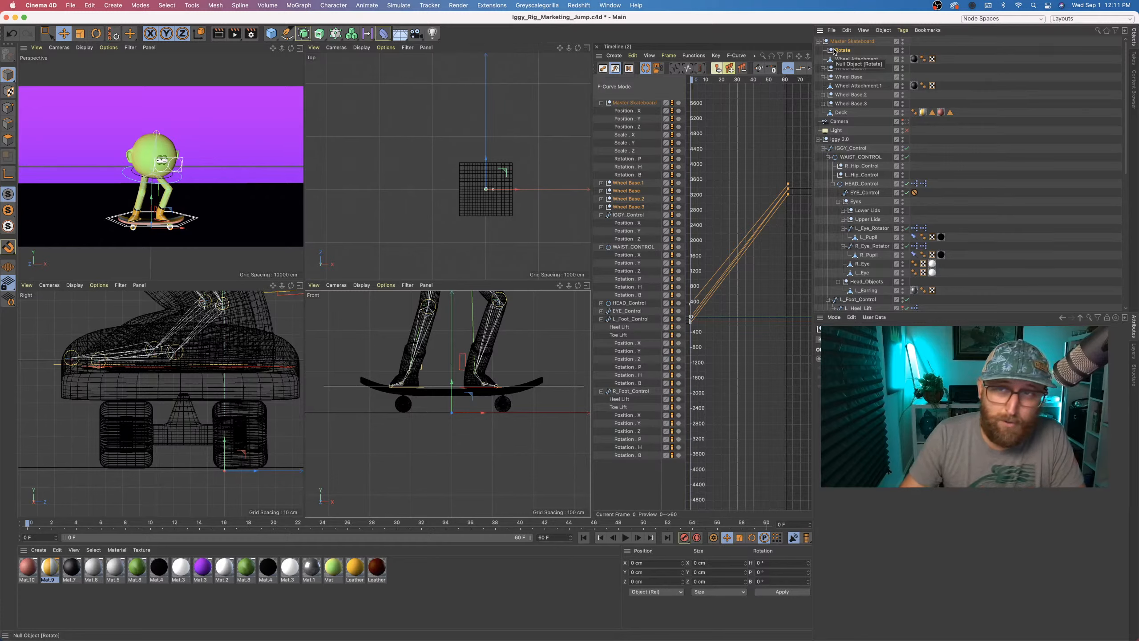
- Move the Rotate null to the centre of the skateboard deck, at about Y 48.4 cm and Z -24.8 cm
{"action": "scroll", "coordinate": [451, 415], "scroll_direction": "up", "scroll_amount": 2}
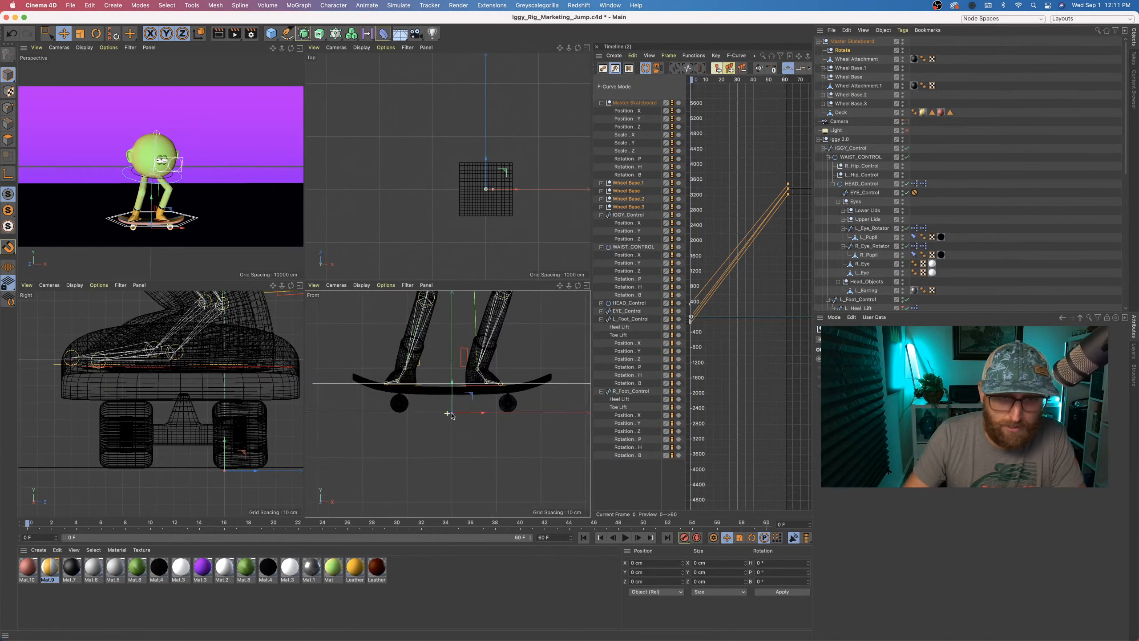
{"action": "scroll", "coordinate": [451, 415], "scroll_direction": "up", "scroll_amount": 3}
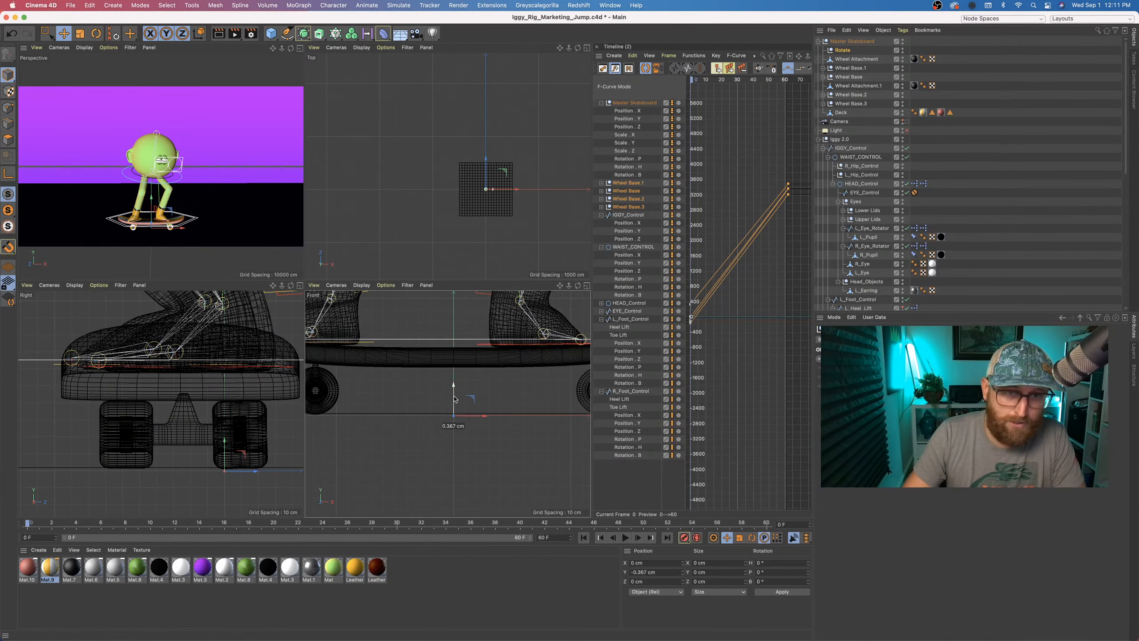
{"action": "left_click_drag", "start_coordinate": [452, 394], "coordinate": [464, 343]}
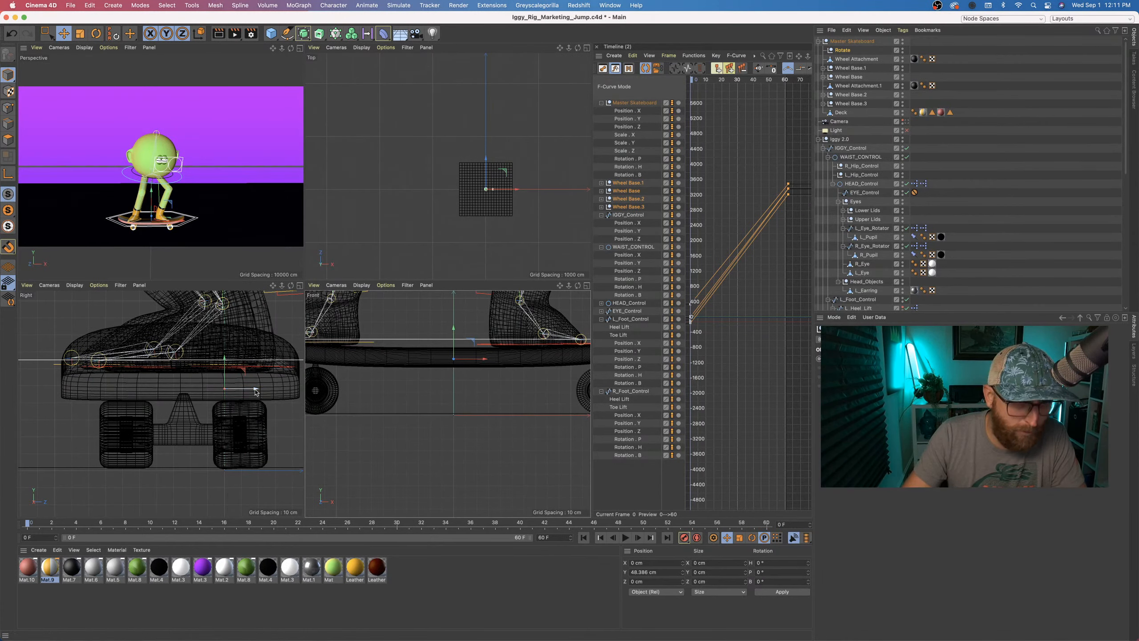
{"action": "left_click_drag", "start_coordinate": [256, 388], "coordinate": [213, 388]}
{"action": "scroll", "coordinate": [435, 383], "scroll_direction": "down", "scroll_amount": 3}
{"action": "scroll", "coordinate": [533, 188], "scroll_direction": "up", "scroll_amount": 5}
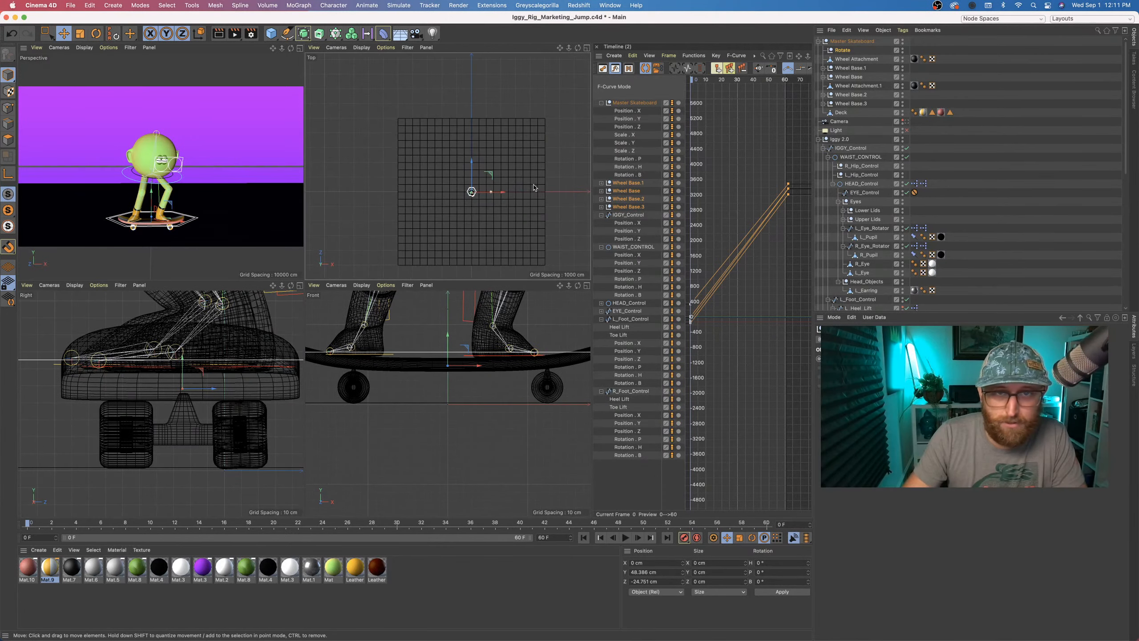
{"action": "scroll", "coordinate": [478, 202], "scroll_direction": "up", "scroll_amount": 6}
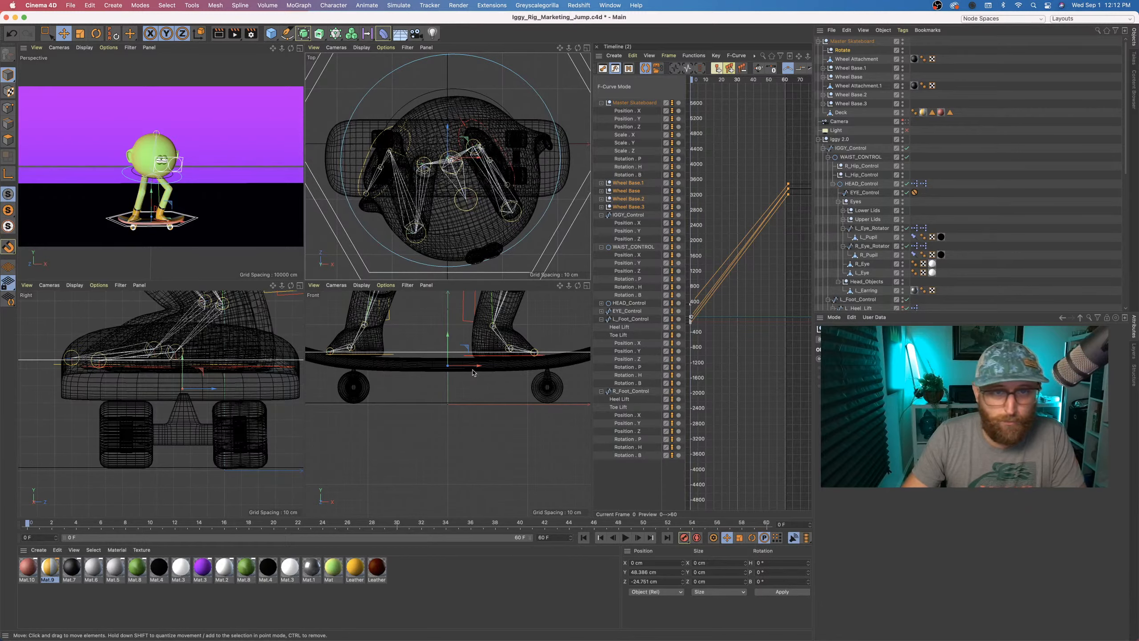
- Try to nest the skateboard parts from Wheel Attachment to Deck inside the Rotate null and inspect the board at frame 0
{"action": "left_click", "coordinate": [840, 113]}
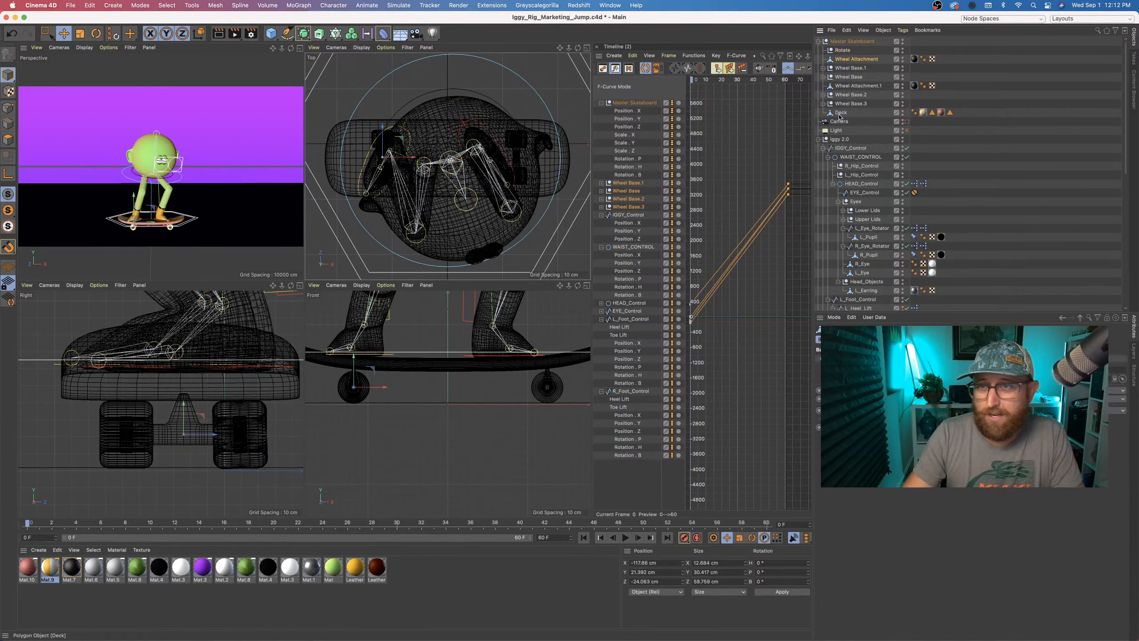
{"action": "left_click", "coordinate": [854, 60]}
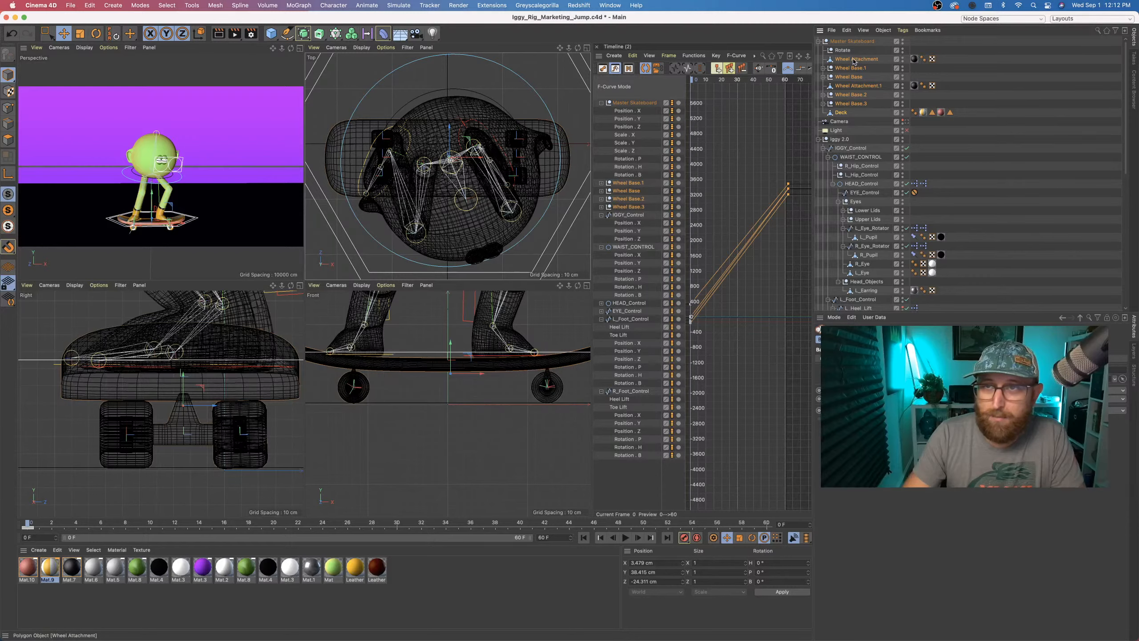
{"action": "left_click_drag", "start_coordinate": [854, 60], "coordinate": [846, 52]}
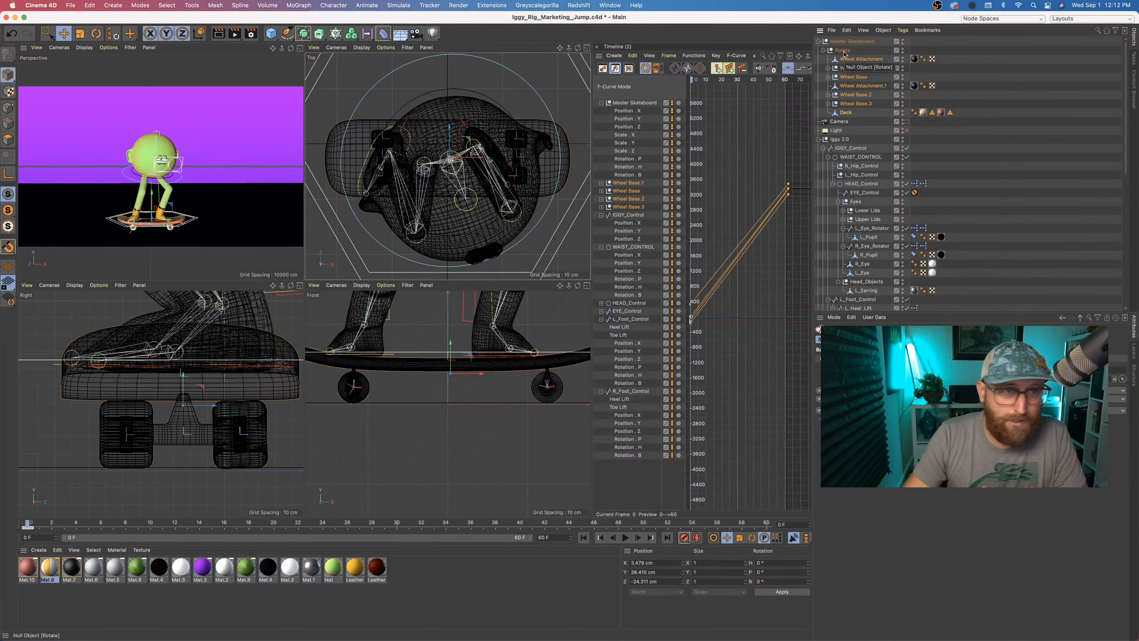
{"action": "left_click", "coordinate": [844, 52]}
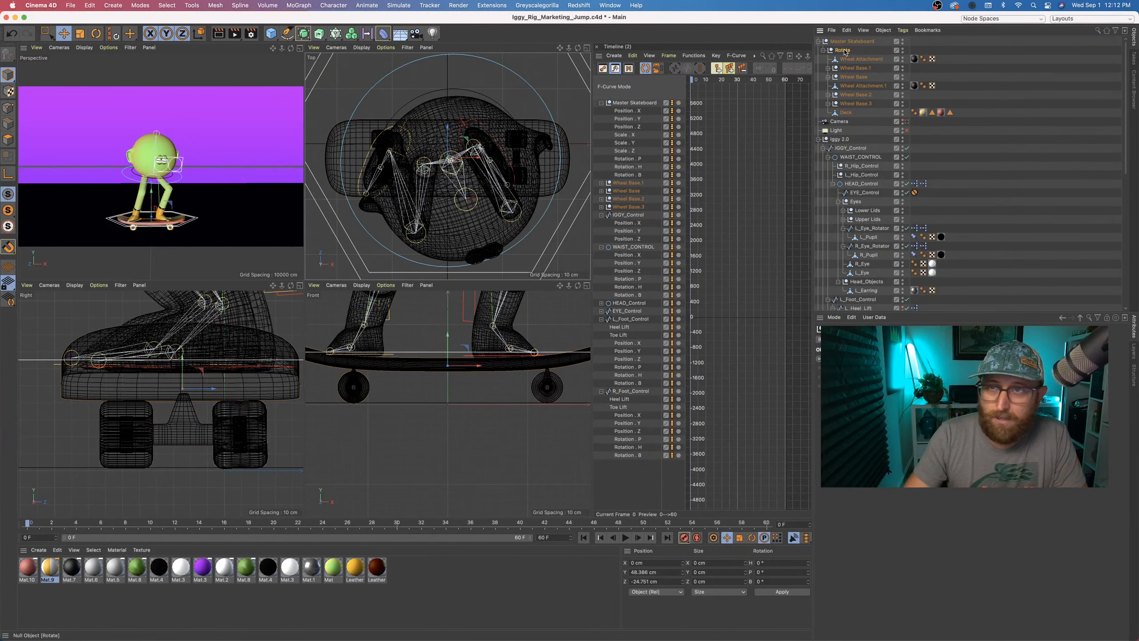
{"action": "mouse_move", "coordinate": [31, 523]}
{"action": "left_mouse_down"}
{"action": "mouse_move", "coordinate": [101, 523]}
{"action": "mouse_move", "coordinate": [28, 523]}
{"action": "left_mouse_up"}
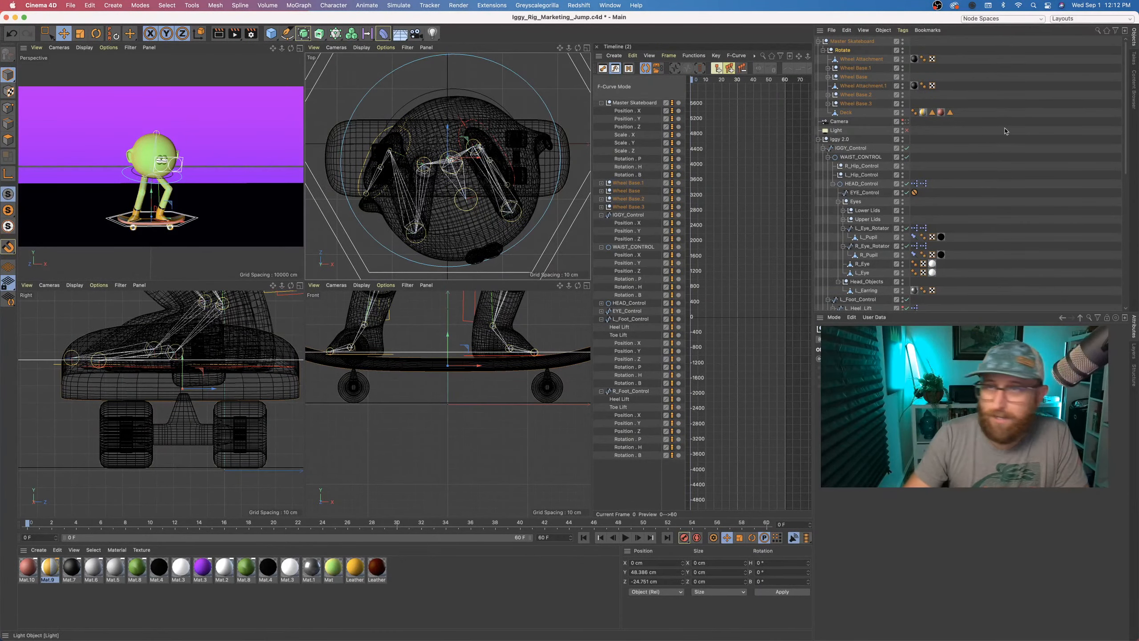
{"action": "scroll", "coordinate": [136, 221], "scroll_direction": "up", "scroll_amount": 10}
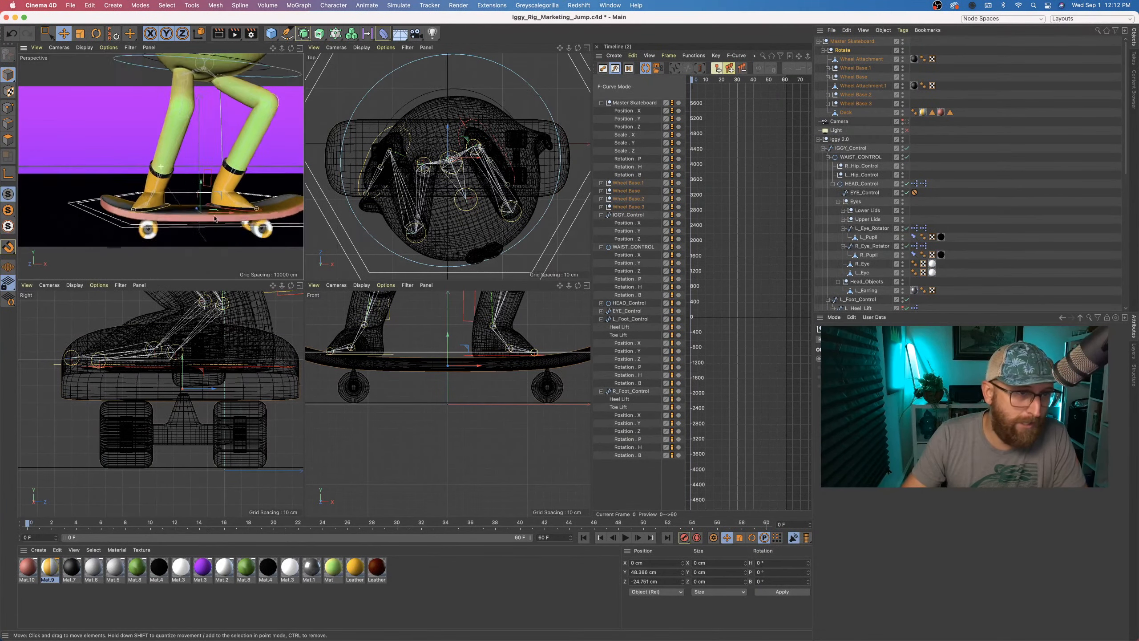
{"action": "left_click_drag", "start_coordinate": [137, 221], "coordinate": [221, 214], "text": "alt"}
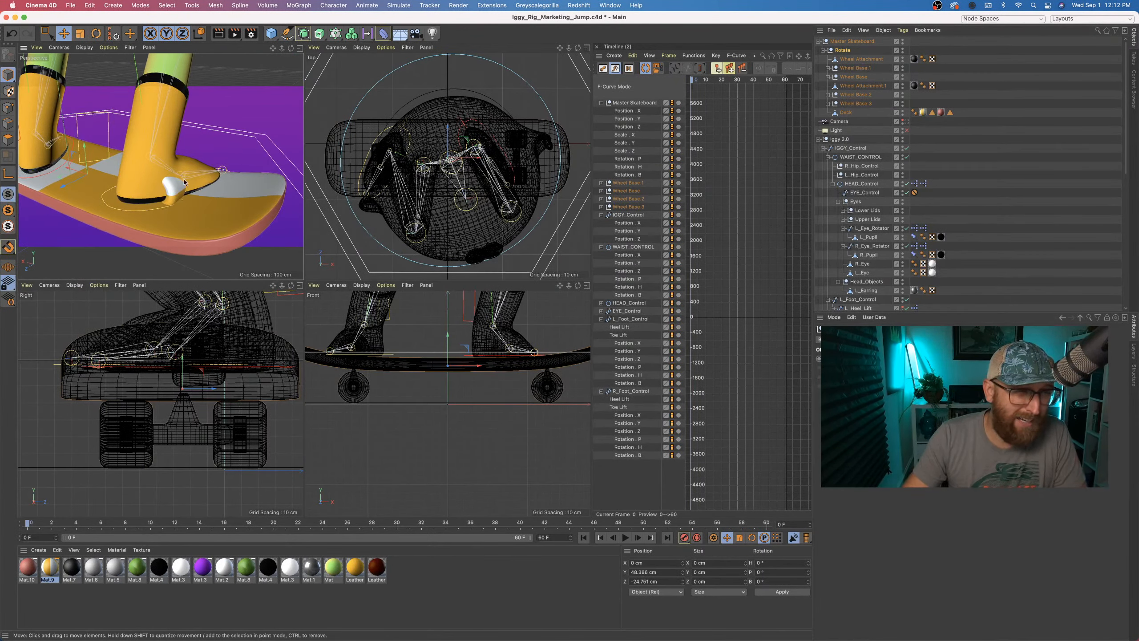
- Undo the nesting of the skateboard parts under Rotate and bring the wheels into view in the Perspective view
{"action": "key", "text": "super+z"}
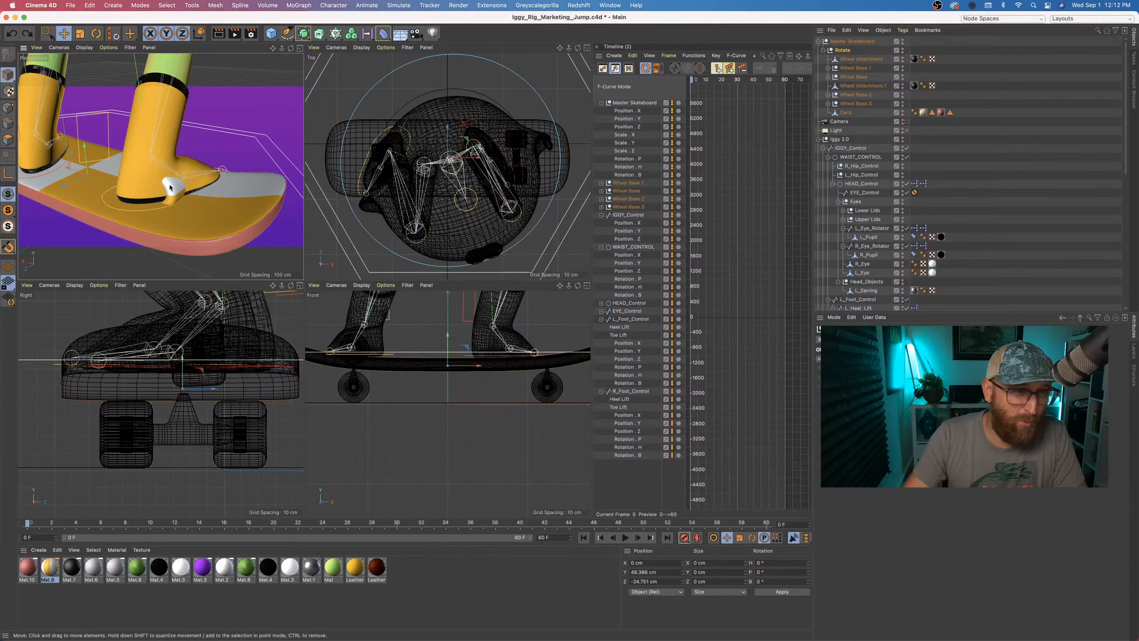
{"action": "left_click", "coordinate": [173, 186]}
{"action": "left_click_drag", "start_coordinate": [186, 222], "coordinate": [166, 189], "text": "alt"}
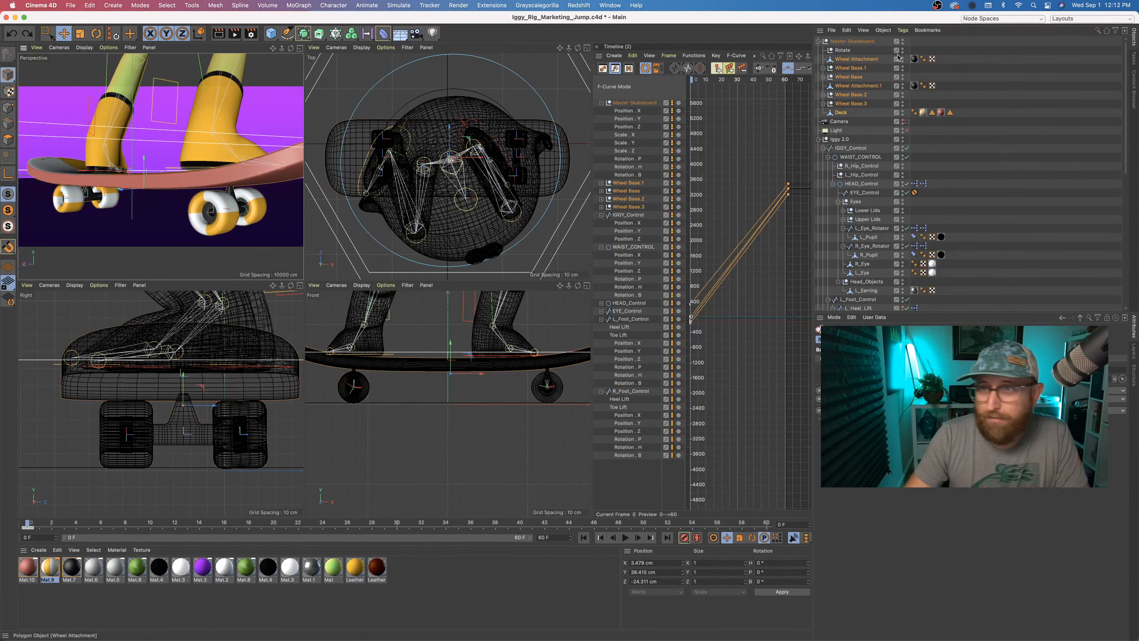
- Try deleting the Wheel Base.1 null's keyframe at frame 0
{"action": "left_click", "coordinate": [846, 95]}
{"action": "left_click", "coordinate": [852, 78]}
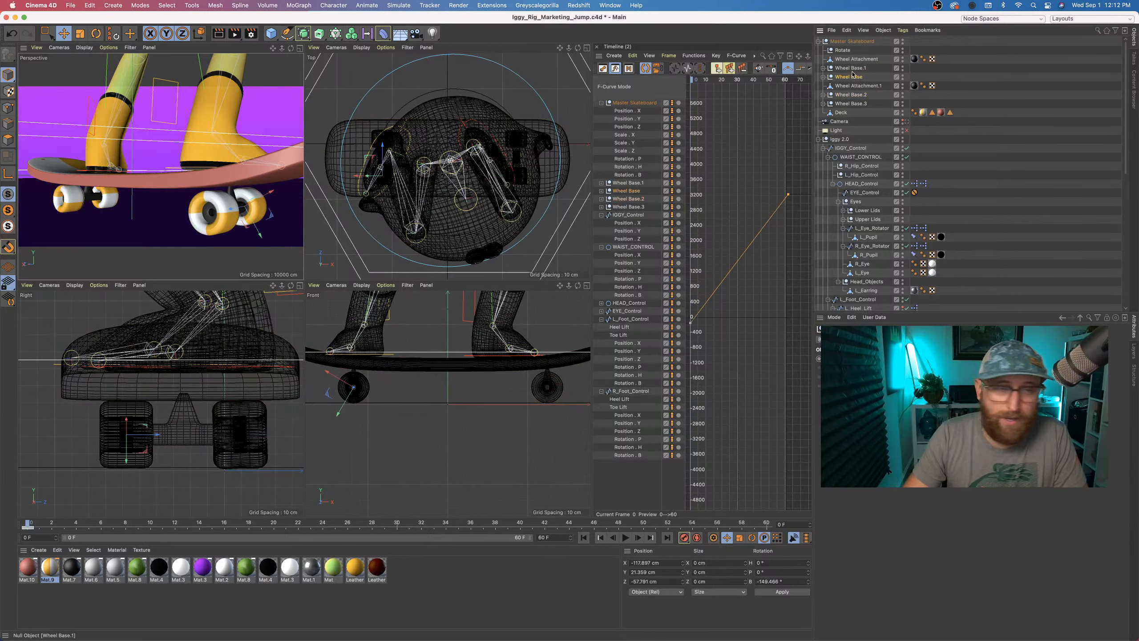
{"action": "left_click", "coordinate": [853, 68]}
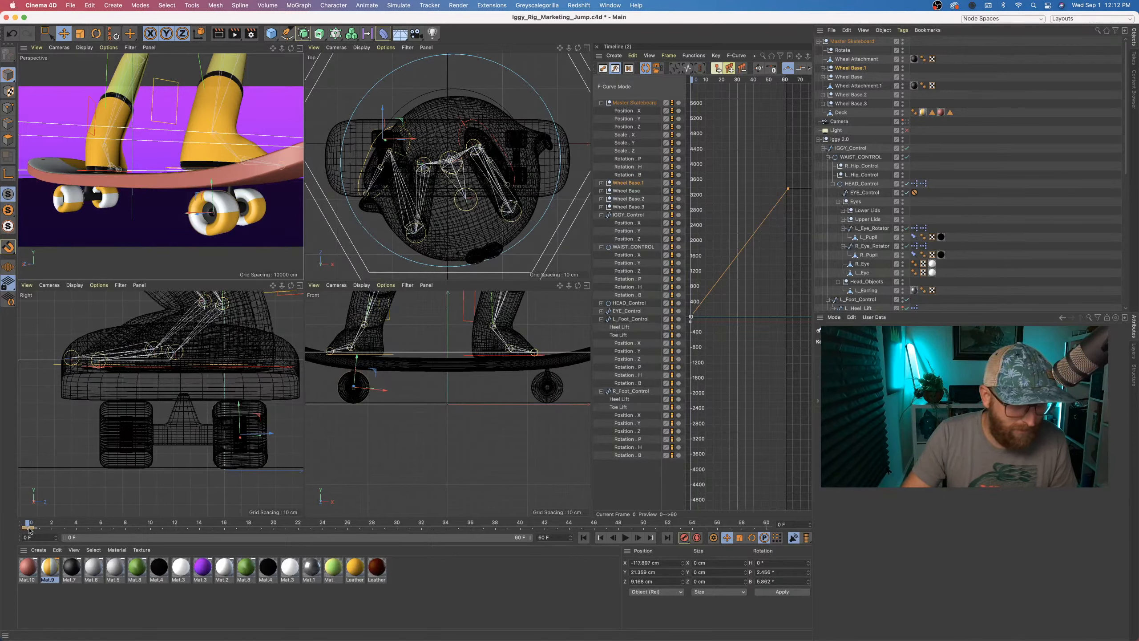
{"action": "key", "text": "Delete"}
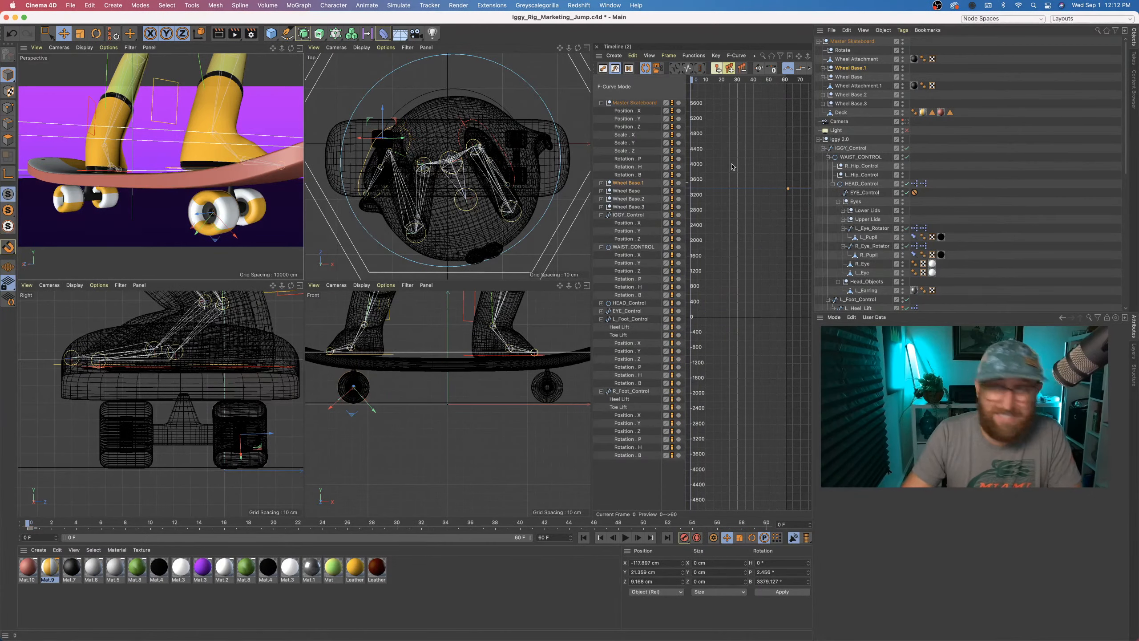
- Nest all skateboard parts from Wheel Attachment to Deck under Rotate, and check the wheels between frames 0 and 1
{"action": "left_click", "coordinate": [841, 59]}
{"action": "left_click", "coordinate": [836, 105], "text": "shift"}
{"action": "left_click", "coordinate": [838, 113], "text": "shift"}
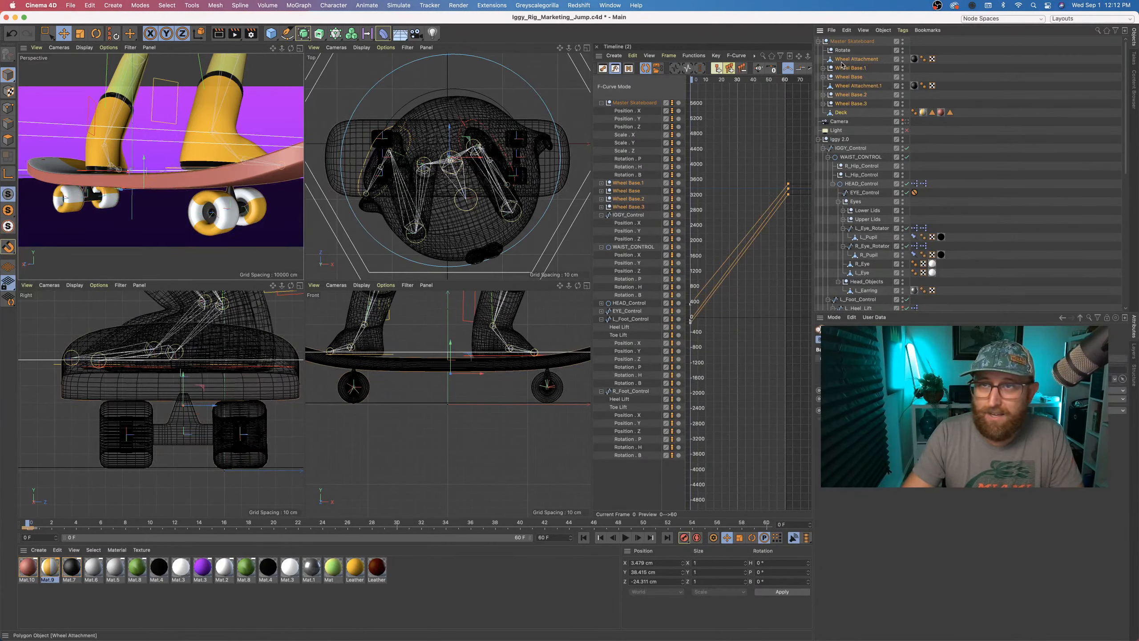
{"action": "left_click_drag", "start_coordinate": [843, 58], "coordinate": [844, 52]}
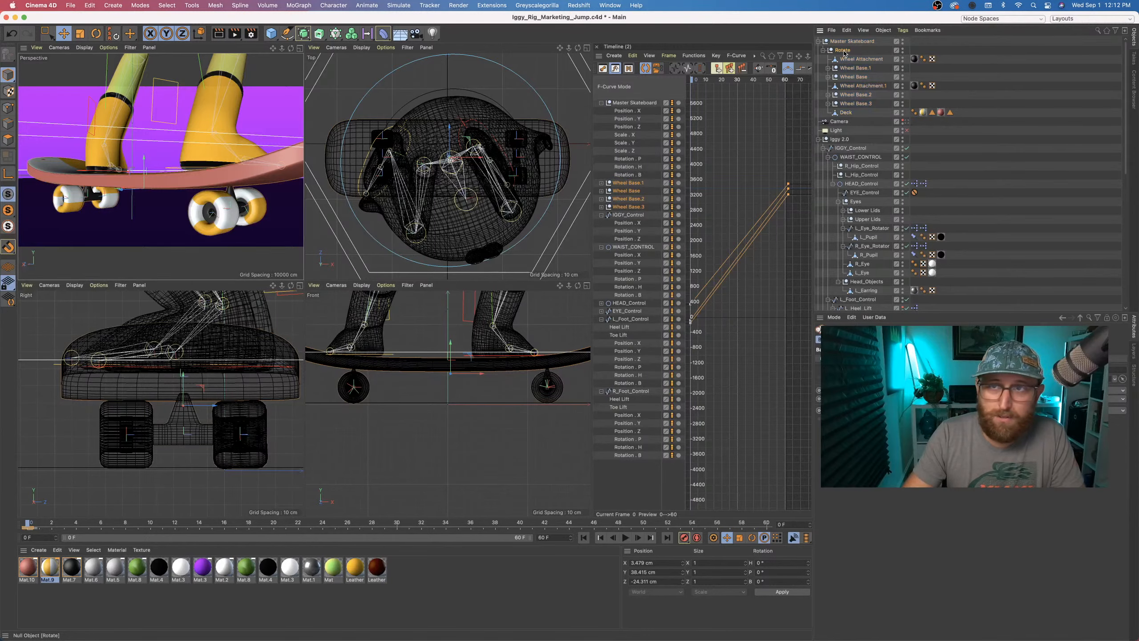
{"action": "left_click", "coordinate": [844, 52]}
{"action": "left_click", "coordinate": [43, 526]}
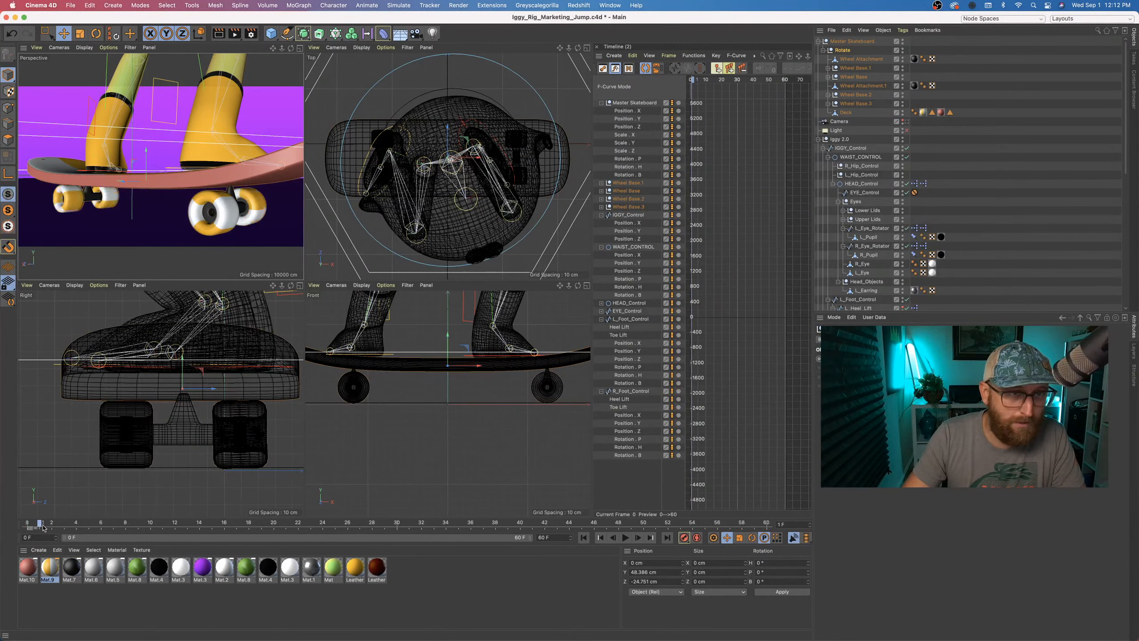
{"action": "mouse_move", "coordinate": [43, 526]}
{"action": "left_mouse_down"}
{"action": "mouse_move", "coordinate": [175, 526]}
{"action": "mouse_move", "coordinate": [27, 526]}
{"action": "left_mouse_up"}
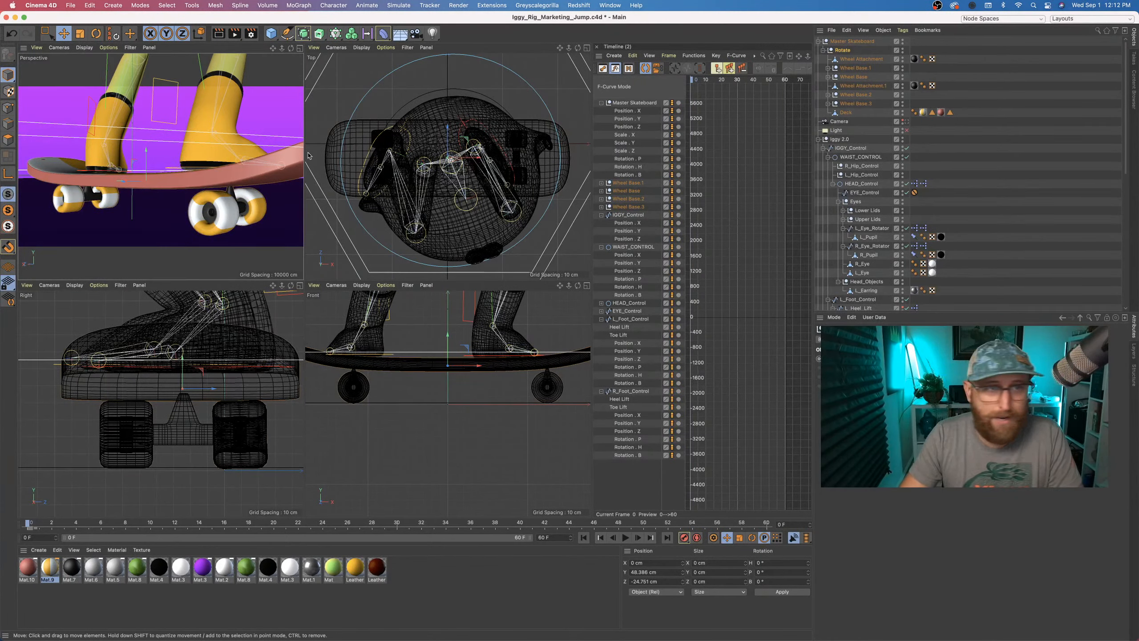
- Test-tilt the skateboard about 11° in pitch with the Rotate null, and undo the rotation
{"action": "left_click_drag", "start_coordinate": [188, 168], "coordinate": [269, 194], "text": "alt"}
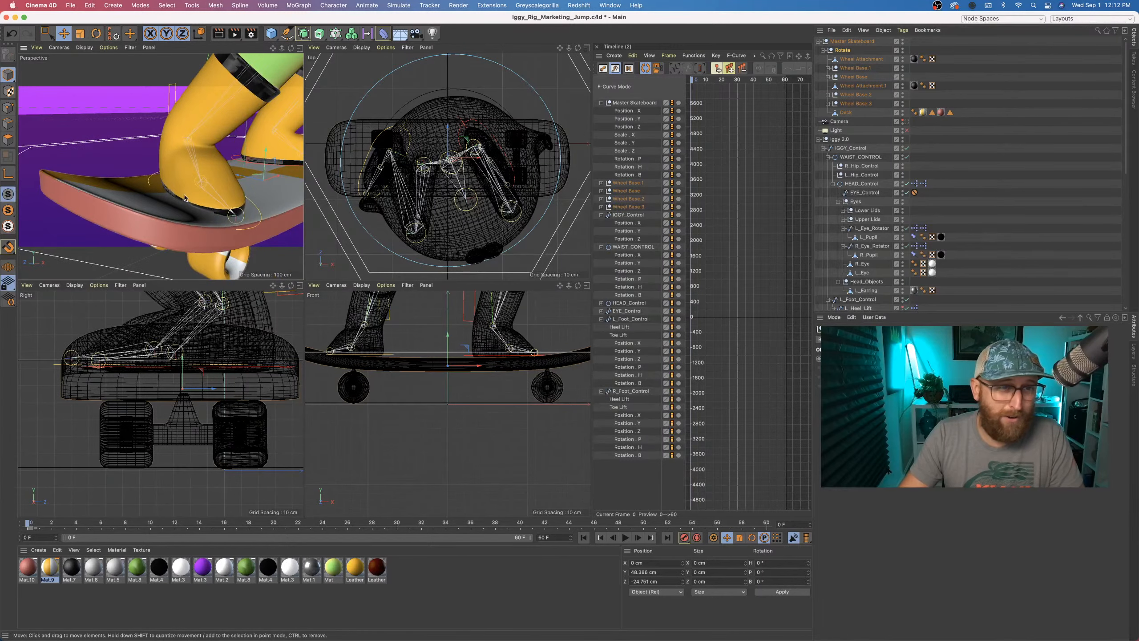
{"action": "middle_click_drag", "start_coordinate": [269, 194], "coordinate": [158, 218], "text": "alt"}
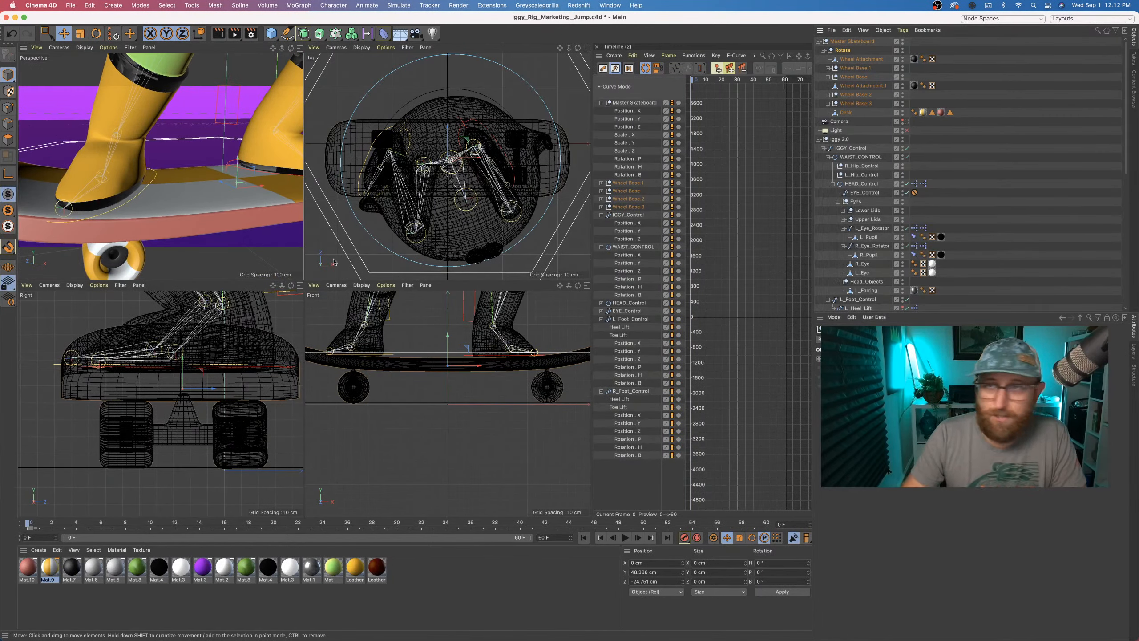
{"action": "right_click_drag", "start_coordinate": [239, 242], "coordinate": [180, 241], "text": "alt"}
{"action": "middle_click_drag", "start_coordinate": [261, 205], "coordinate": [213, 173], "text": "alt"}
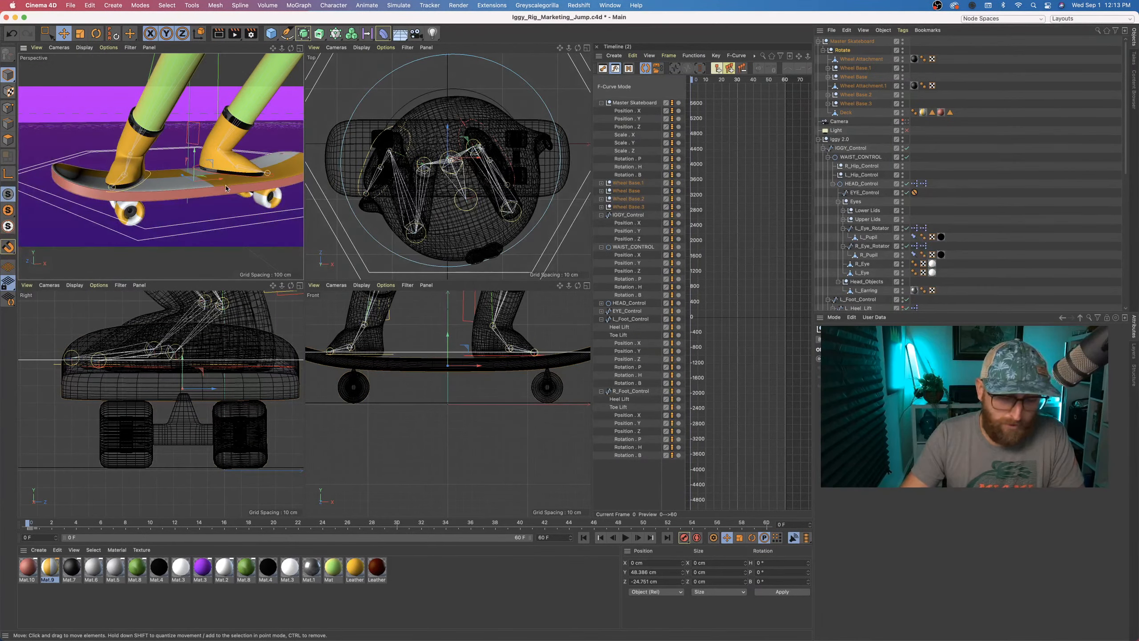
{"action": "key", "text": "r"}
{"action": "left_click_drag", "start_coordinate": [203, 169], "coordinate": [267, 96]}
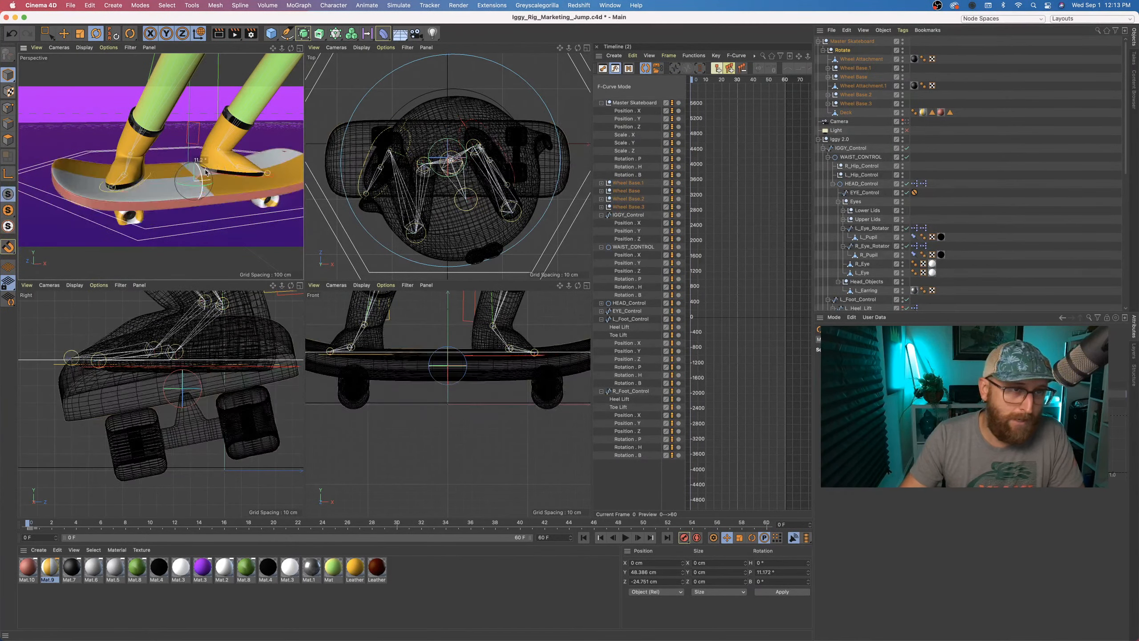
{"action": "key", "text": "super+z"}
- Maximize the Perspective view, select Master Skateboard, face the board side-on and go to frame 14
{"action": "left_click", "coordinate": [300, 48]}
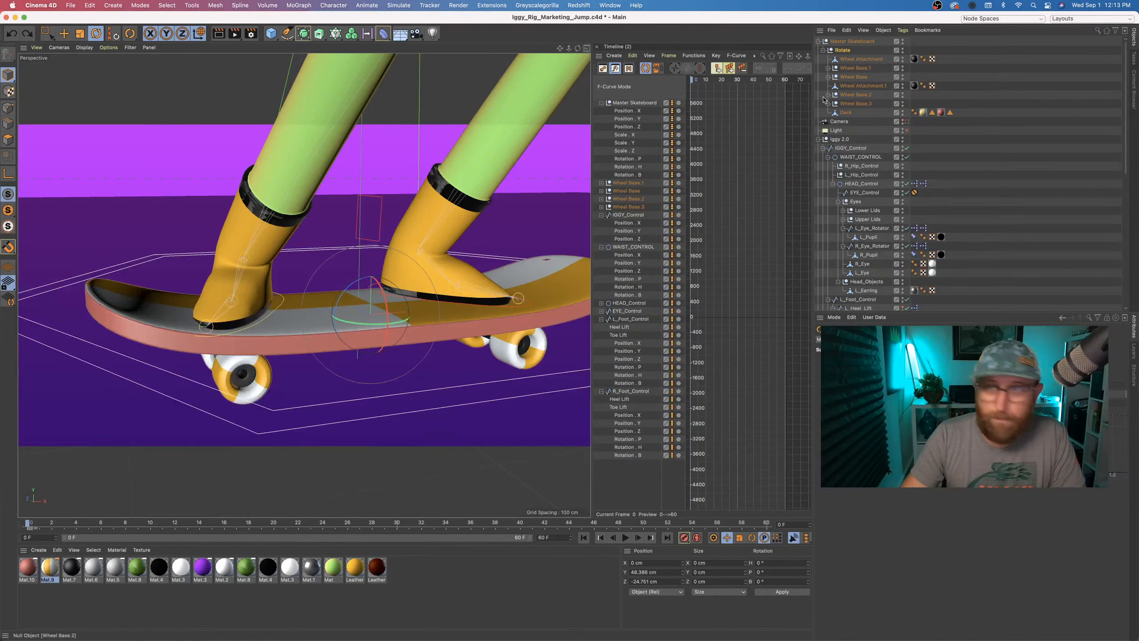
{"action": "left_click", "coordinate": [844, 43]}
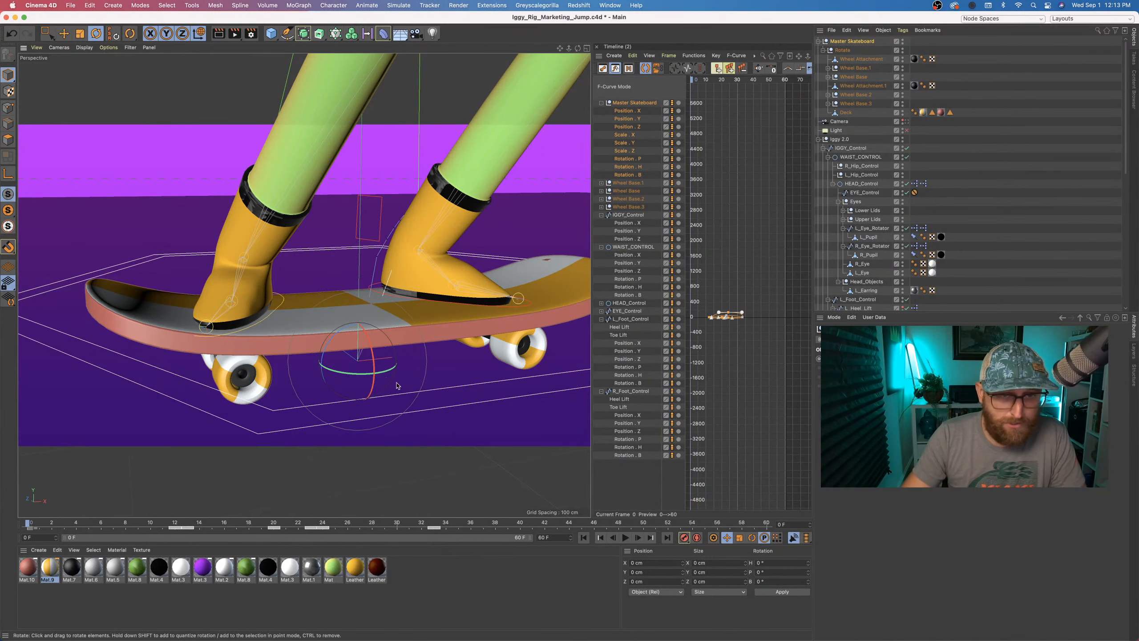
{"action": "left_click_drag", "start_coordinate": [397, 387], "coordinate": [209, 318], "text": "alt"}
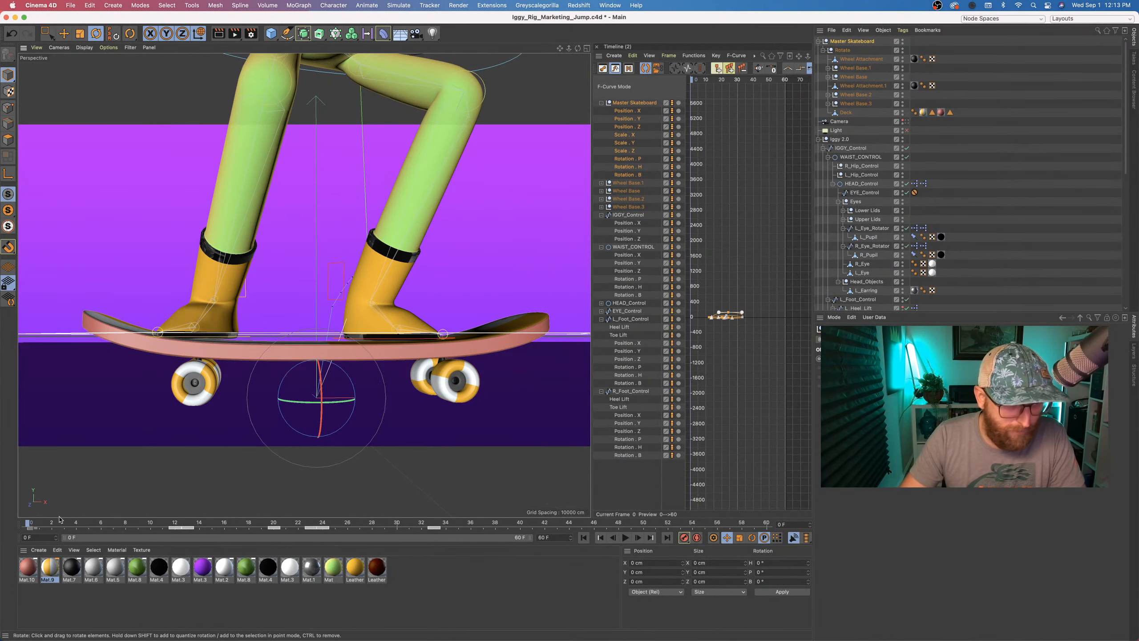
{"action": "left_click_drag", "start_coordinate": [52, 525], "coordinate": [199, 537]}
- Select the Rotate null, switch recording from position to rotation and record a keyframe at frame 14
{"action": "left_click", "coordinate": [835, 51]}
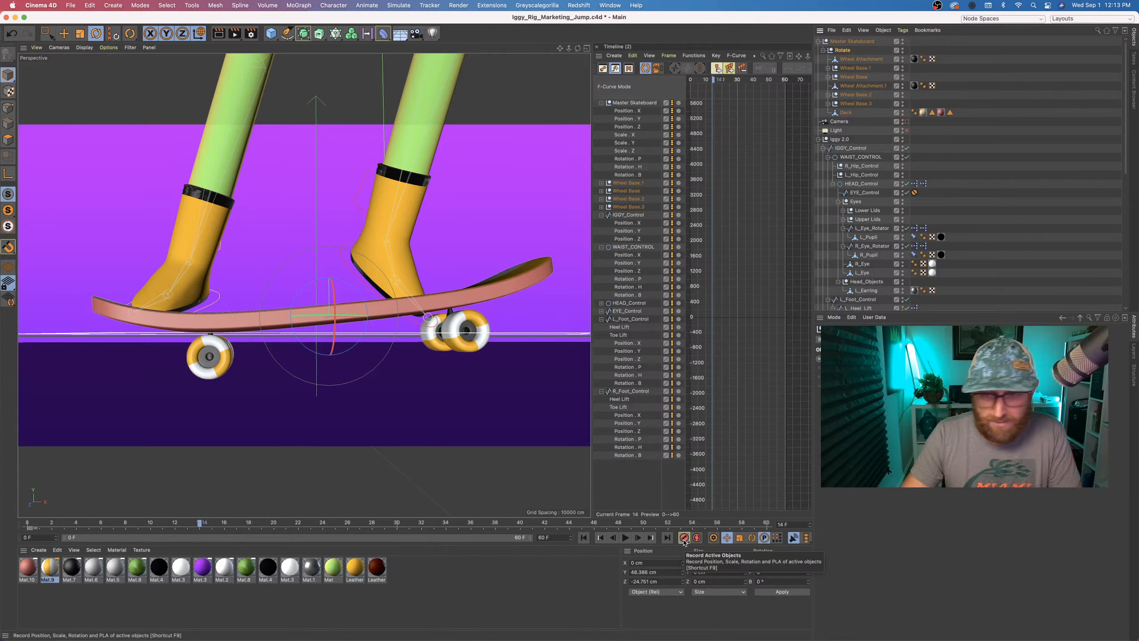
{"action": "left_click", "coordinate": [751, 538]}
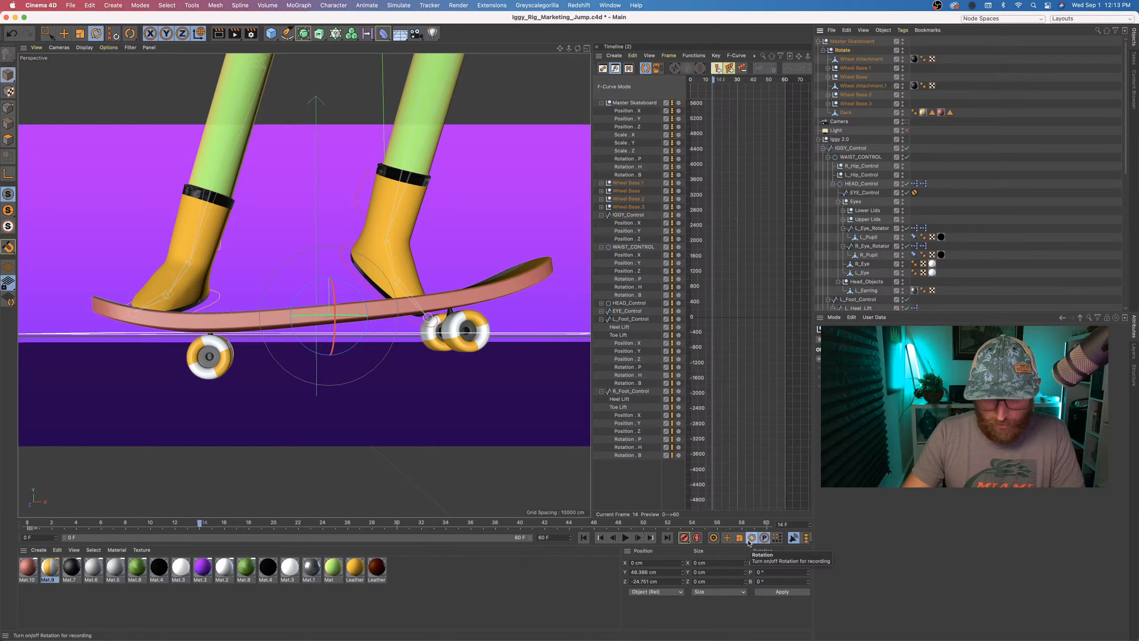
{"action": "left_click", "coordinate": [685, 538]}
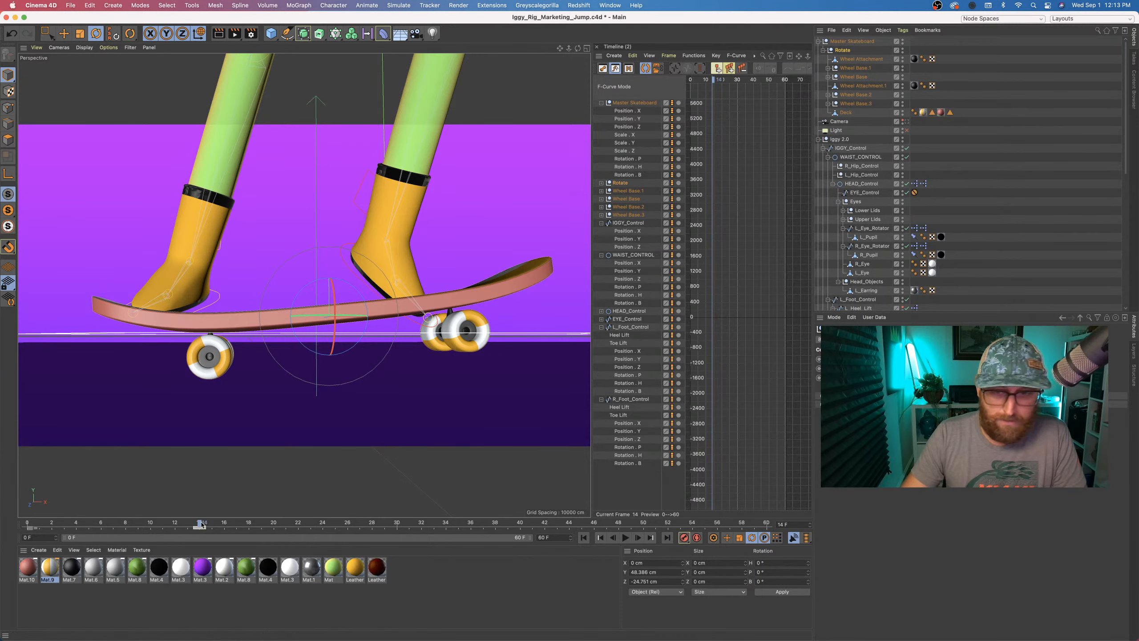
- Go to frame 33 and rotate the Rotate null to a pitch of 360° so the board completes one flip with its wheels down
{"action": "left_click_drag", "start_coordinate": [202, 524], "coordinate": [236, 523]}
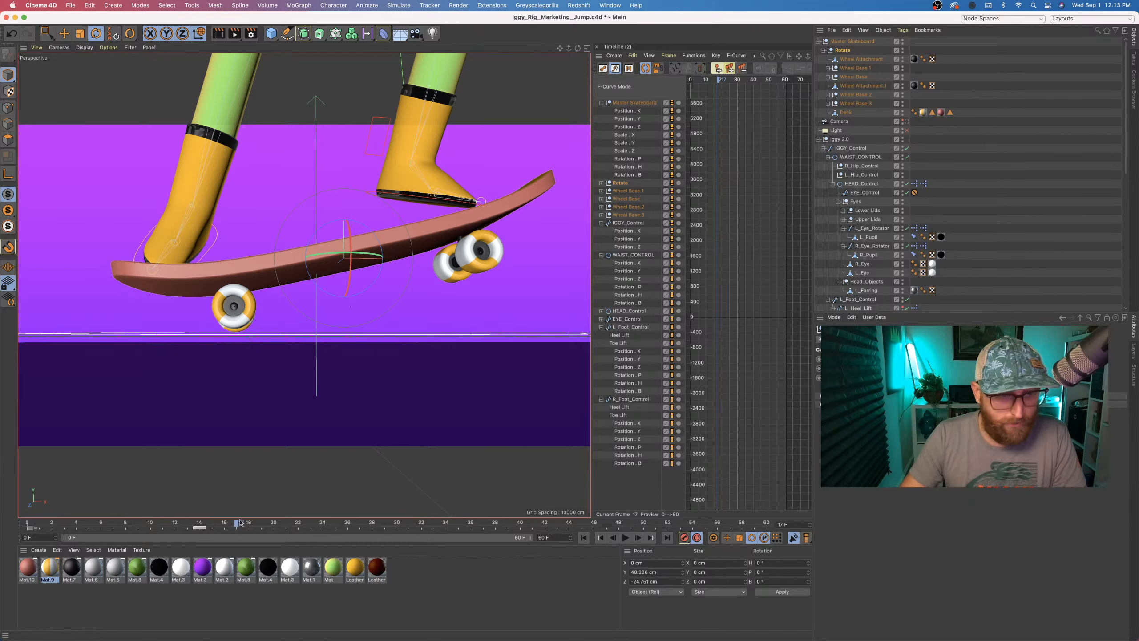
{"action": "key", "text": "F8"}
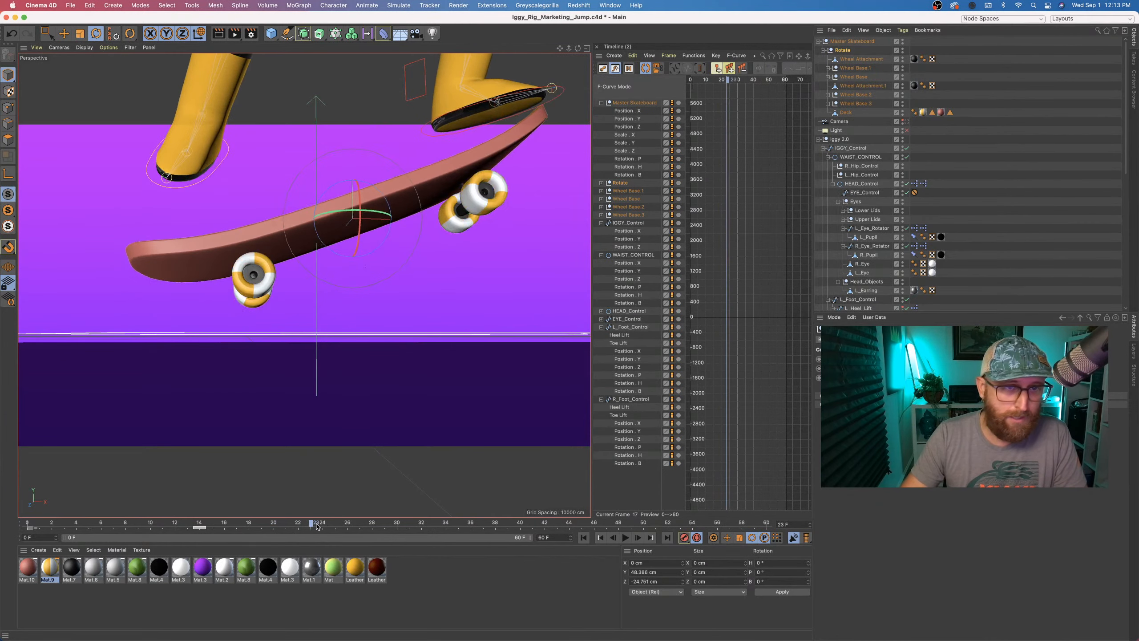
{"action": "key", "text": "F8"}
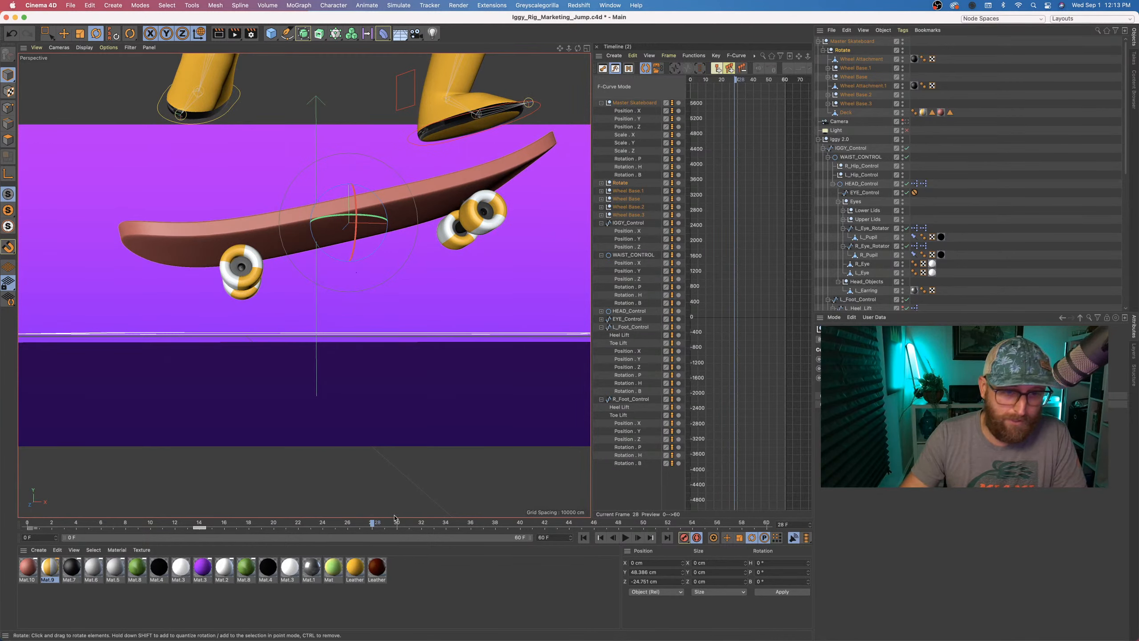
{"action": "left_click_drag", "start_coordinate": [372, 524], "coordinate": [303, 526]}
{"action": "left_click_drag", "start_coordinate": [382, 528], "coordinate": [432, 528]}
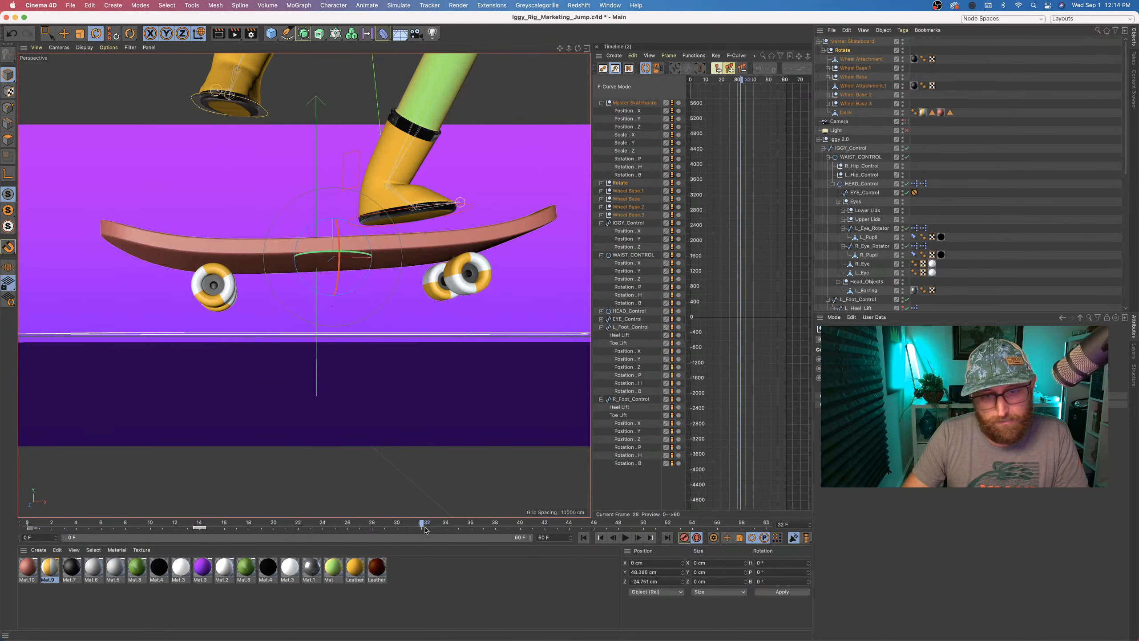
{"action": "mouse_move", "coordinate": [324, 333]}
{"action": "left_mouse_down"}
{"action": "mouse_move", "coordinate": [319, 422]}
{"action": "mouse_move", "coordinate": [322, 324]}
{"action": "left_mouse_up"}
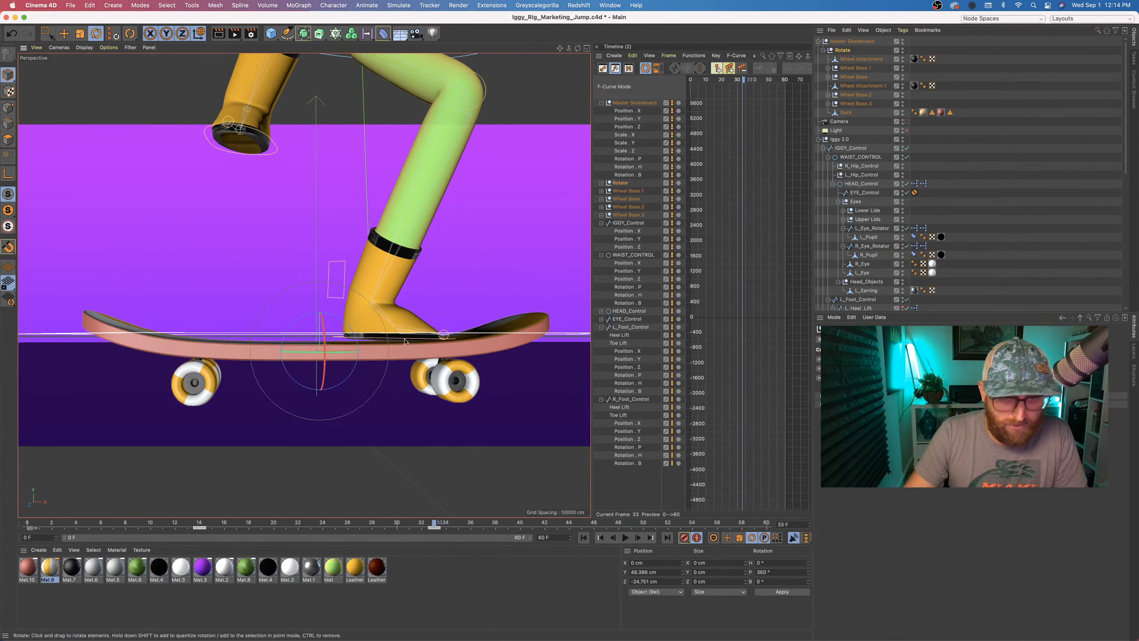
- Play and scrub through the board flip from several angles, inspect it up close around frame 21, and return to frame 0
{"action": "left_click_drag", "start_coordinate": [429, 524], "coordinate": [127, 527]}
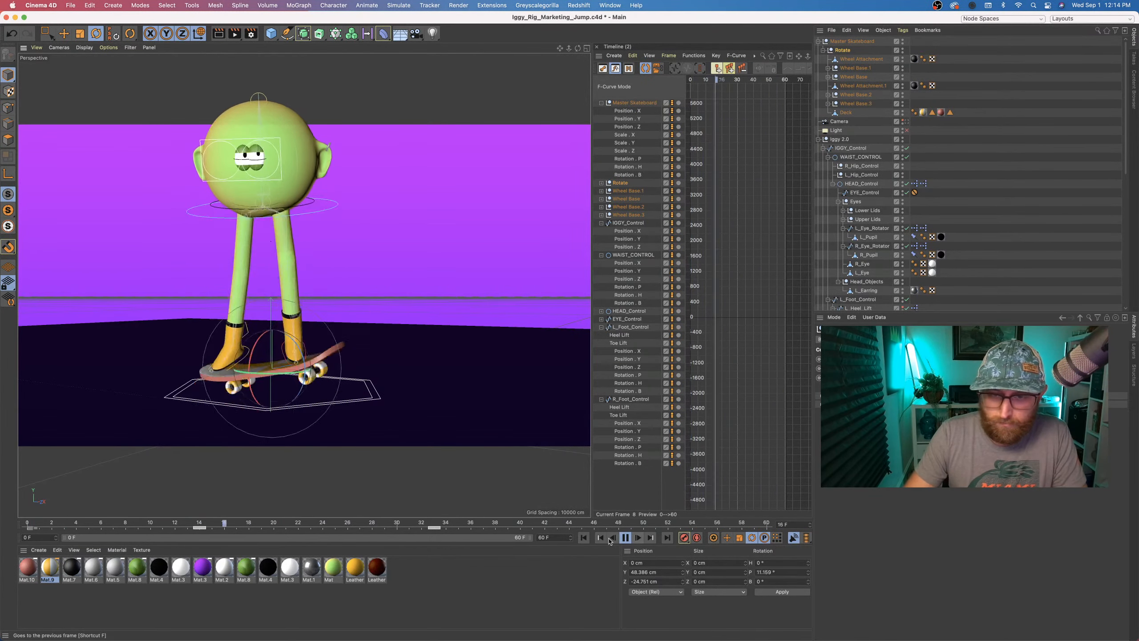
{"action": "key", "text": "F8"}
{"action": "left_click_drag", "start_coordinate": [249, 393], "coordinate": [291, 395], "text": "alt"}
{"action": "right_click_drag", "start_coordinate": [291, 395], "coordinate": [404, 399], "text": "alt"}
{"action": "left_click_drag", "start_coordinate": [436, 526], "coordinate": [286, 522]}
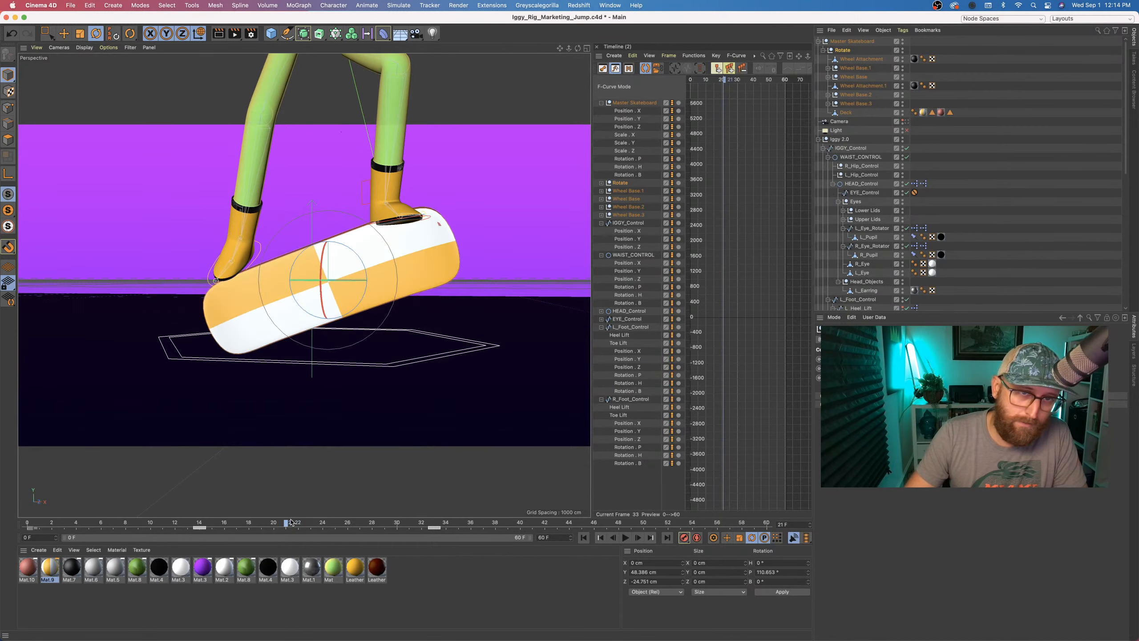
{"action": "right_click_drag", "start_coordinate": [381, 234], "coordinate": [400, 248], "text": "alt"}
{"action": "mouse_move", "coordinate": [400, 248]}
{"action": "left_mouse_down", "text": "alt"}
{"action": "mouse_move", "coordinate": [494, 234]}
{"action": "mouse_move", "coordinate": [501, 221]}
{"action": "mouse_move", "coordinate": [416, 236]}
{"action": "left_mouse_up", "text": "alt"}
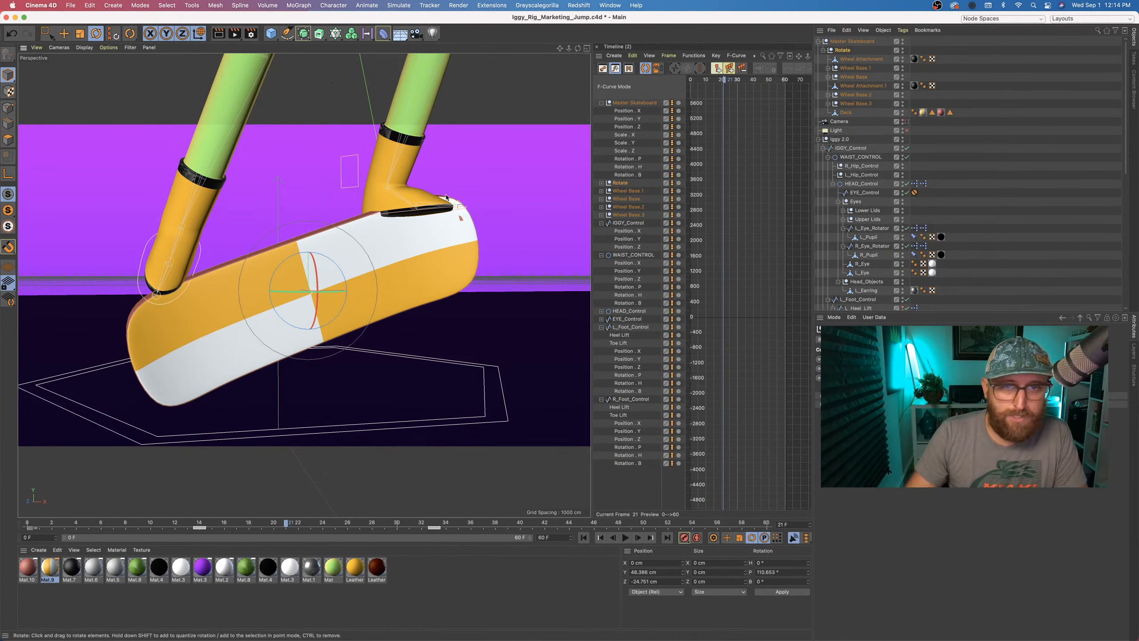
{"action": "scroll", "coordinate": [403, 211], "scroll_direction": "down", "scroll_amount": 10}
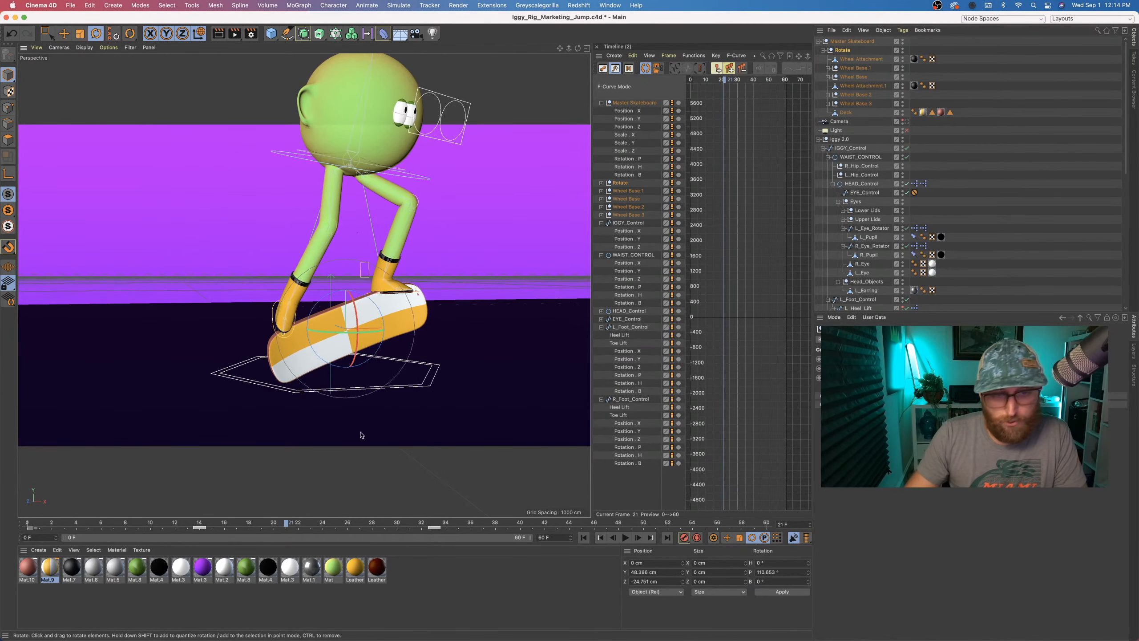
{"action": "left_click_drag", "start_coordinate": [358, 362], "coordinate": [312, 357], "text": "alt"}
{"action": "left_click", "coordinate": [584, 537]}
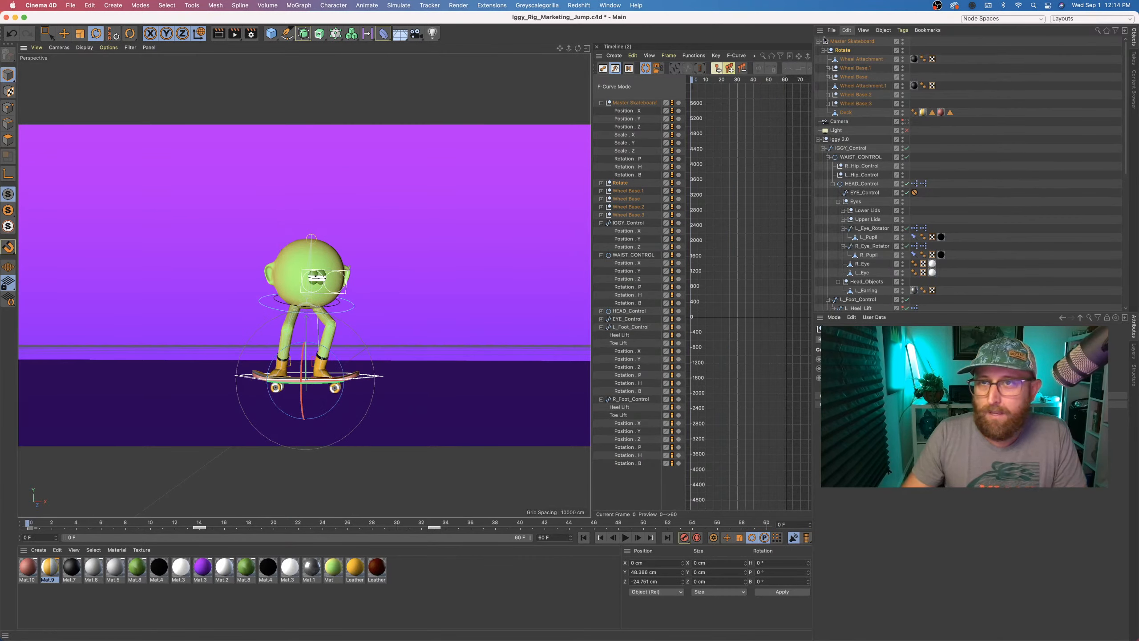
- Collapse the Master Skateboard and Iggy 2.0 hierarchies, clear the selection, and play the jump up to frame 24
{"action": "left_click", "coordinate": [818, 42]}
{"action": "left_click", "coordinate": [819, 68]}
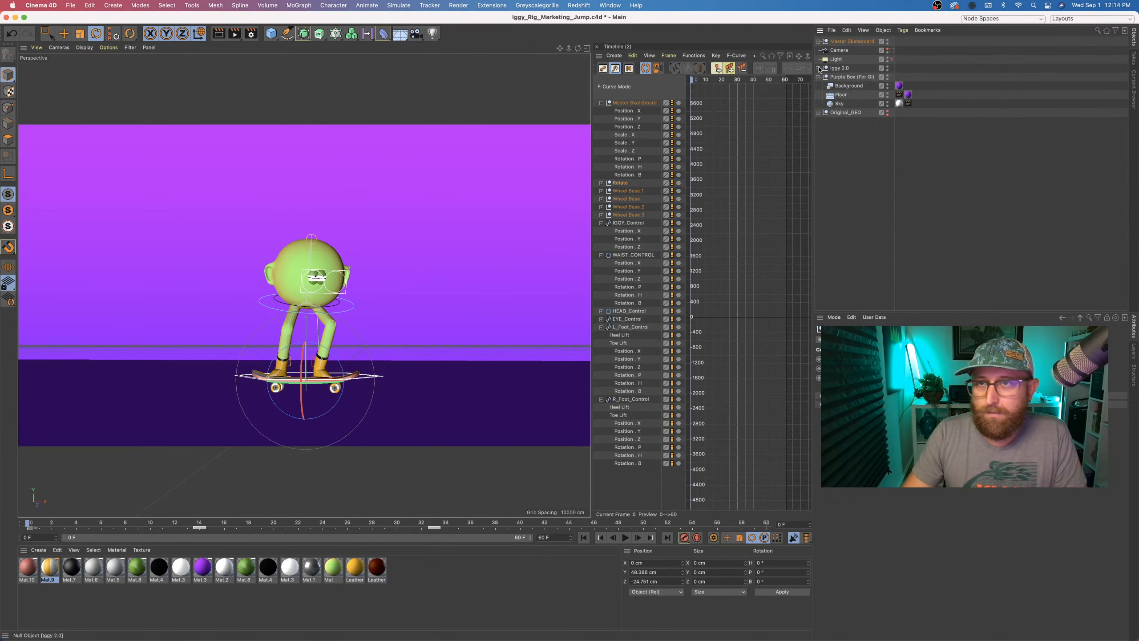
{"action": "left_click", "coordinate": [834, 69]}
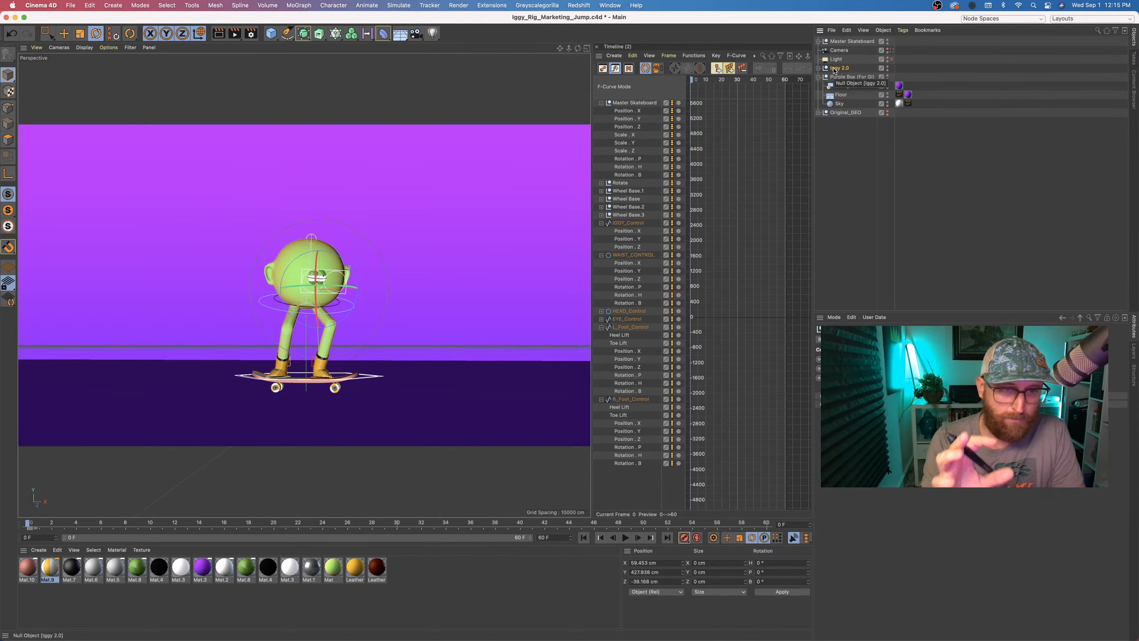
{"action": "left_click", "coordinate": [846, 143]}
{"action": "left_click", "coordinate": [626, 538]}
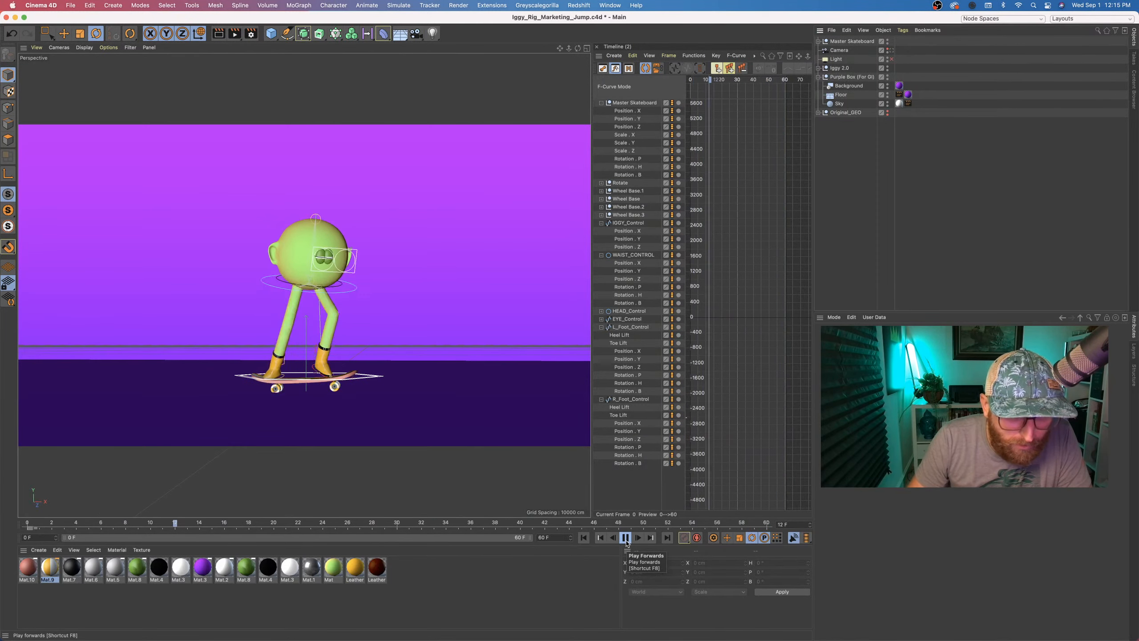
{"action": "left_click", "coordinate": [626, 538]}
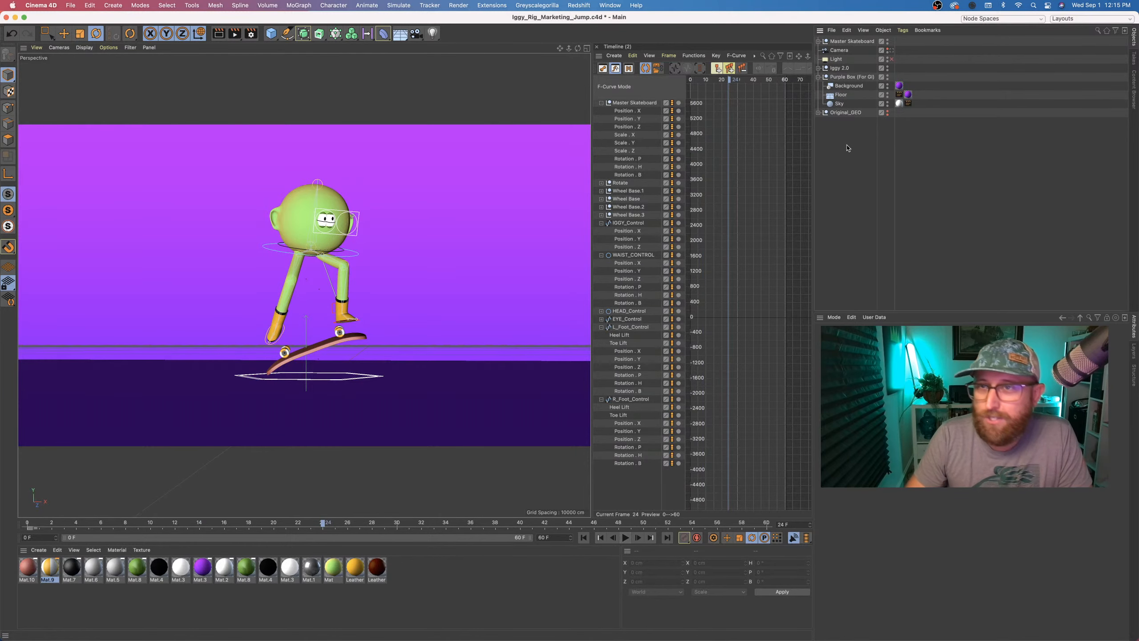
{"action": "left_click", "coordinate": [818, 68]}
{"action": "left_click", "coordinate": [818, 68]}
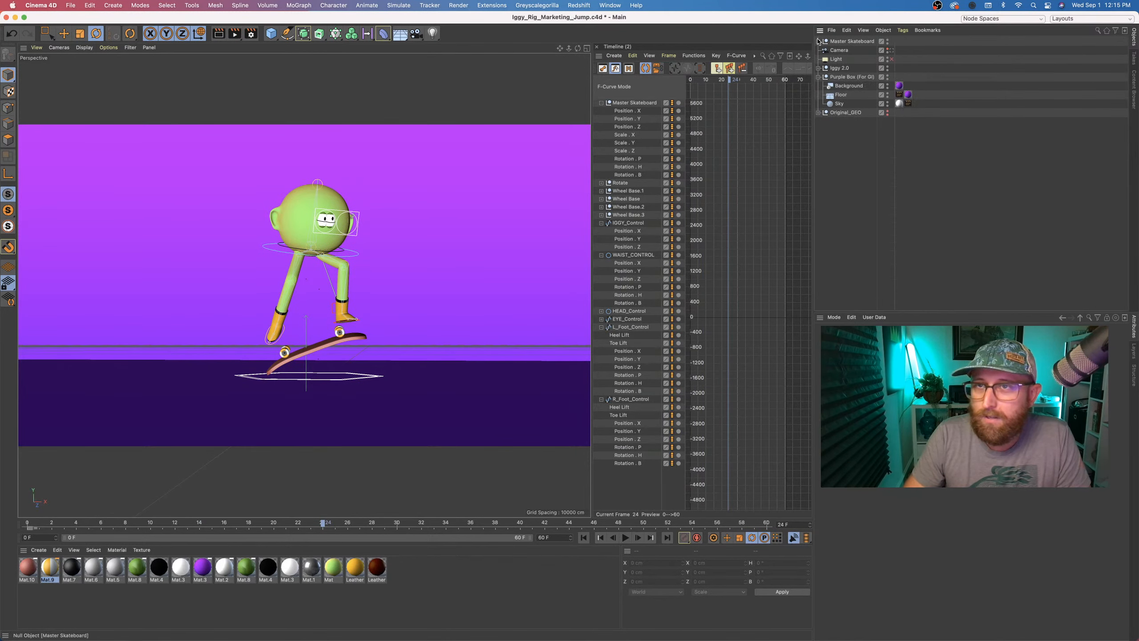
- Expand Master Skateboard, select the Rotate null, fit its rotation curves in the Timeline and widen the curve view
{"action": "left_click", "coordinate": [818, 41]}
{"action": "left_click", "coordinate": [843, 50]}
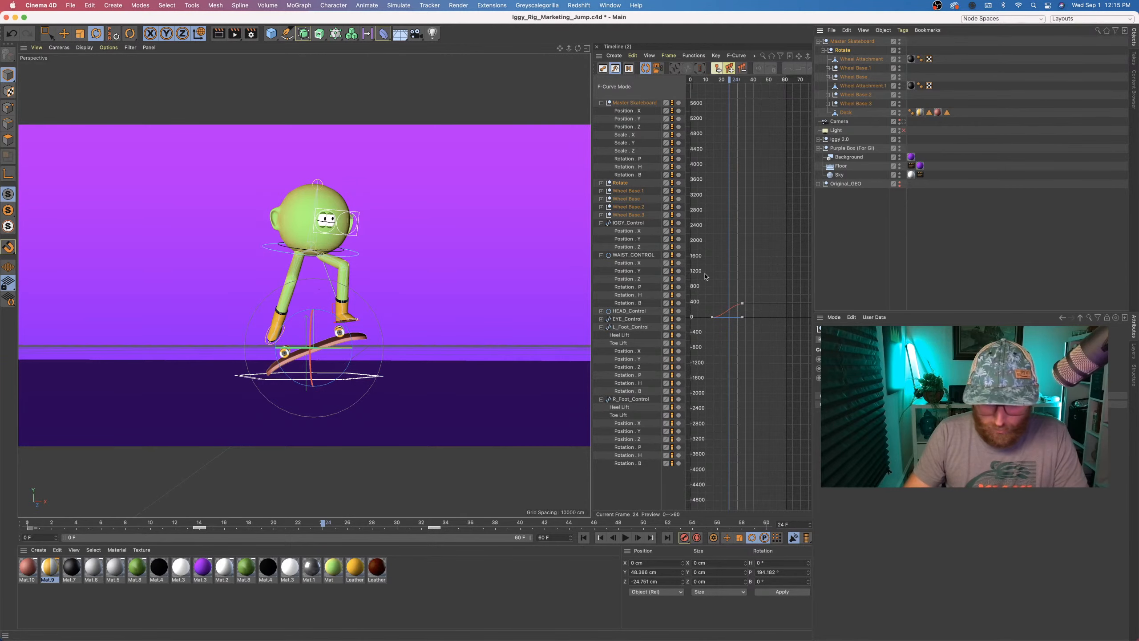
{"action": "key", "text": "h"}
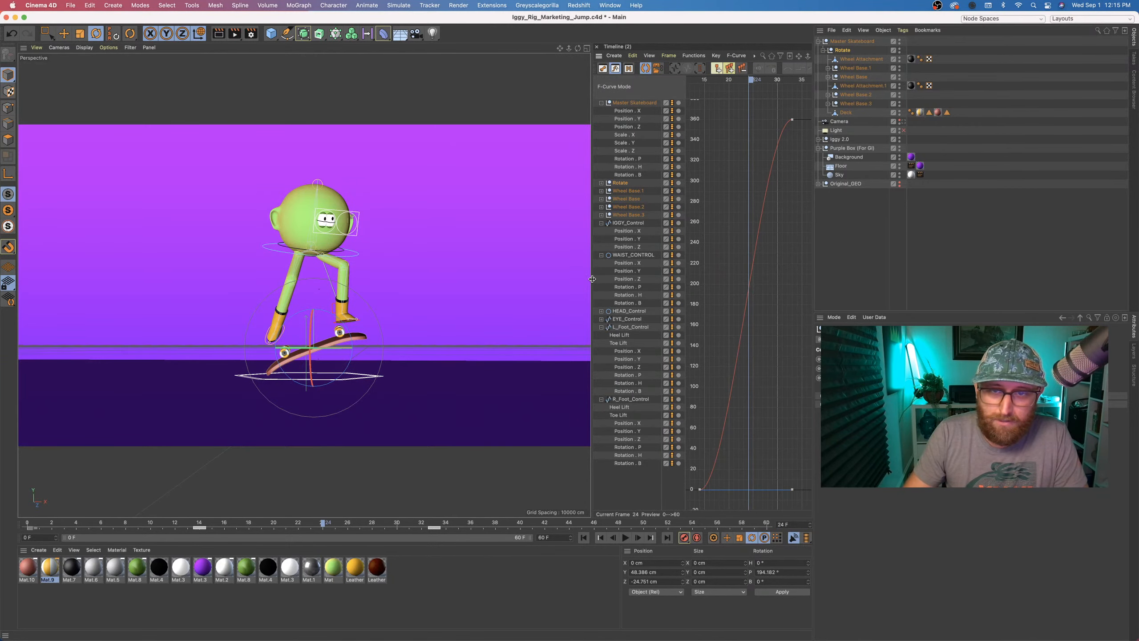
{"action": "left_click_drag", "start_coordinate": [592, 279], "coordinate": [404, 278]}
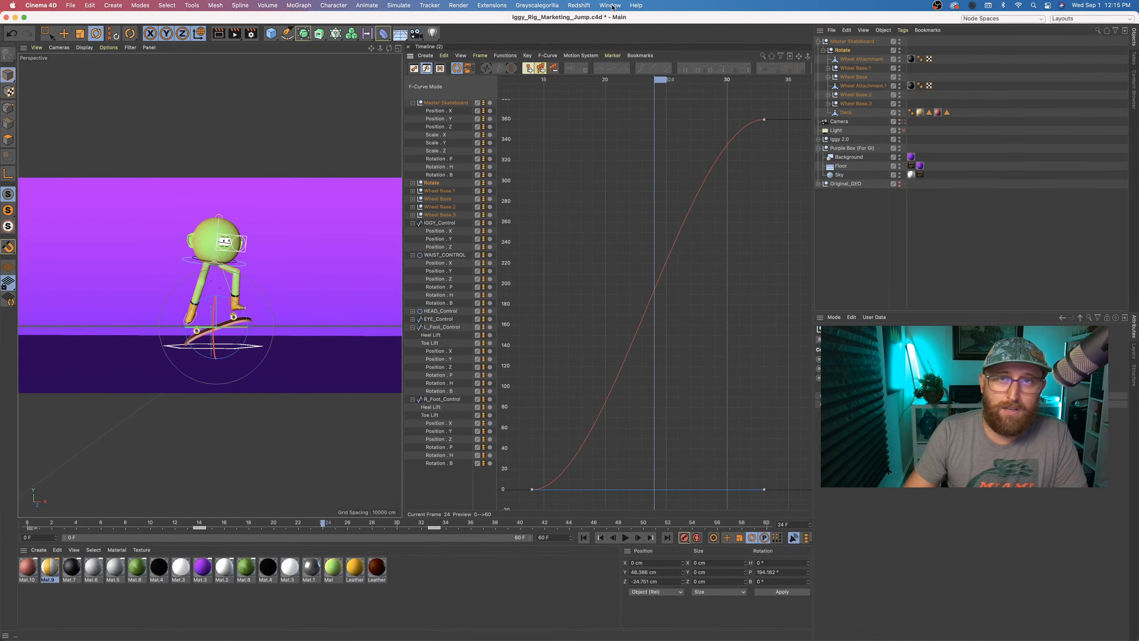
- Restore the Standard layout and open a Timeline window in F-Curve mode
{"action": "left_click", "coordinate": [602, 5]}
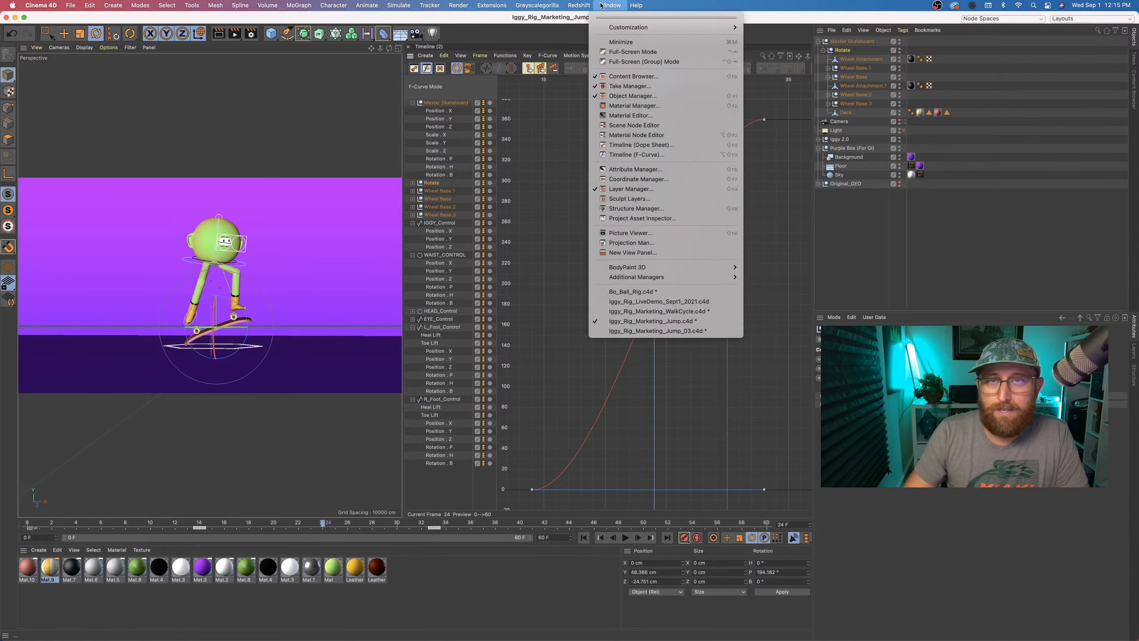
{"action": "mouse_move", "coordinate": [643, 30]}
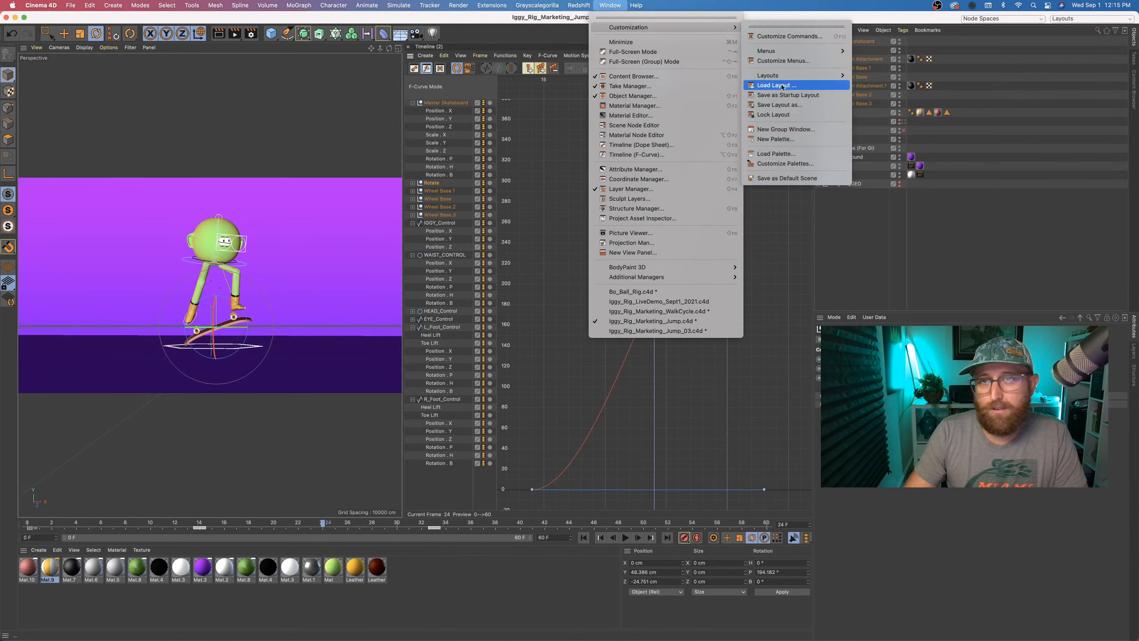
{"action": "mouse_move", "coordinate": [790, 77]}
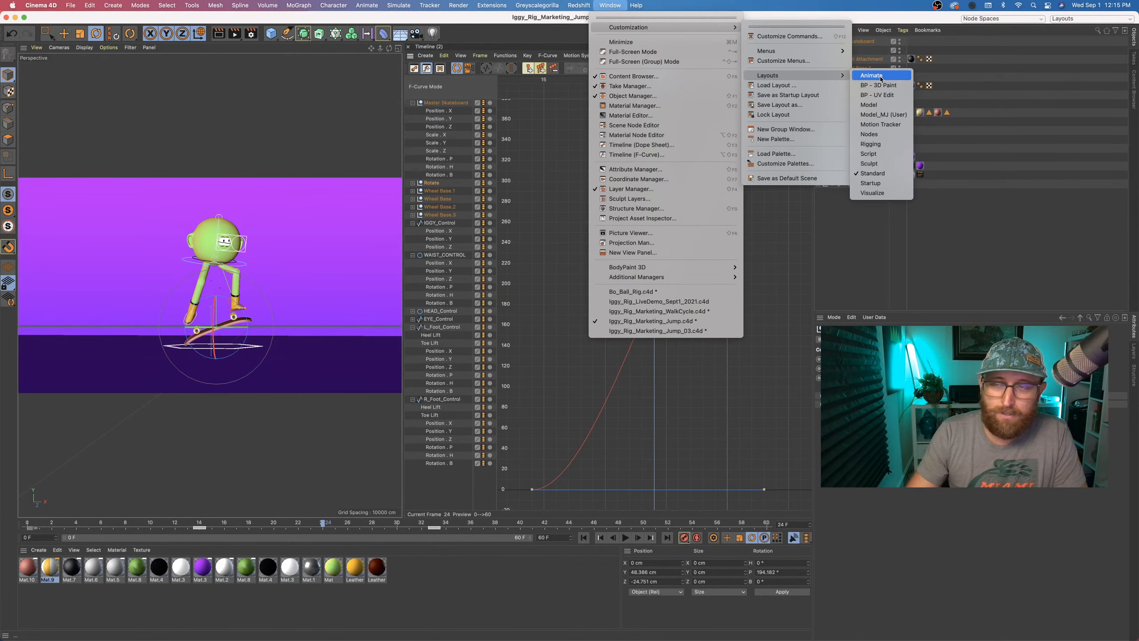
{"action": "left_click", "coordinate": [873, 173]}
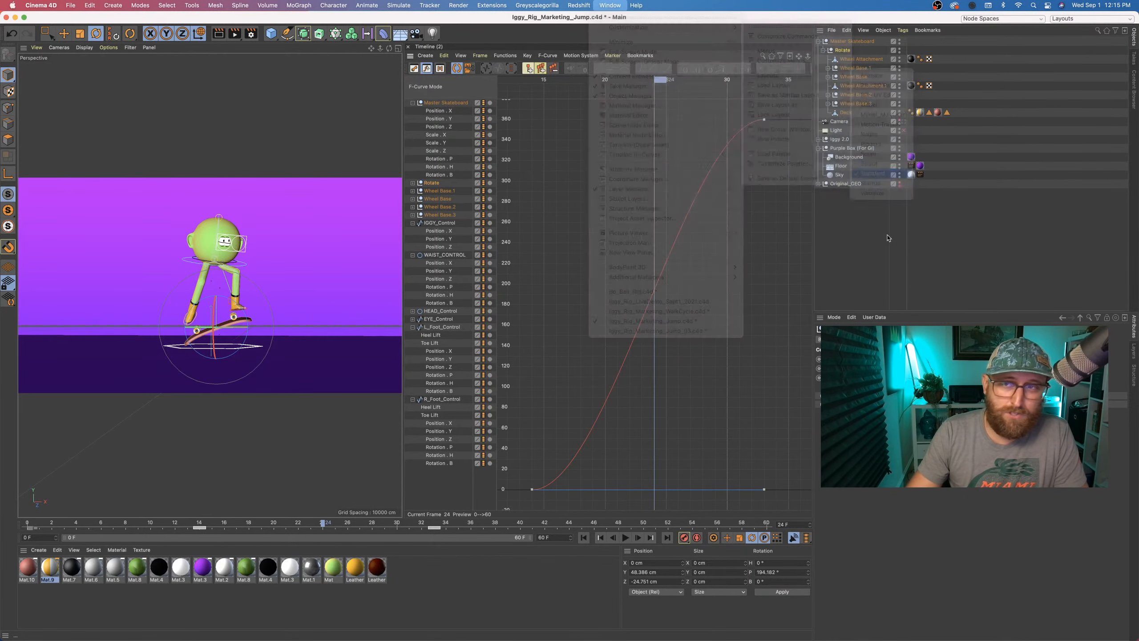
{"action": "left_click", "coordinate": [609, 5]}
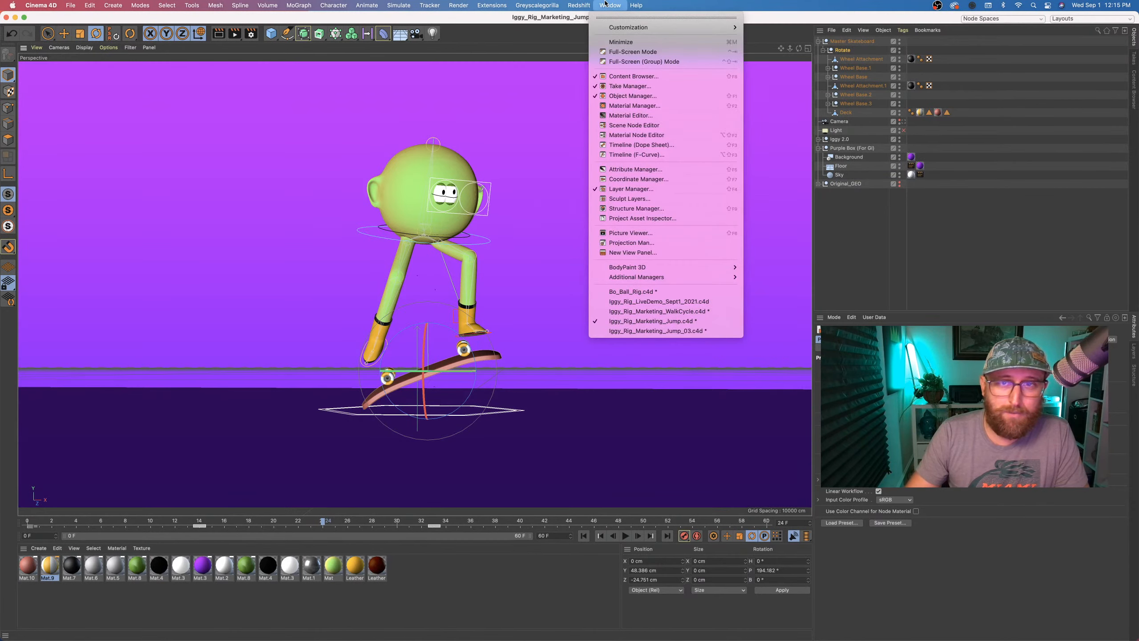
{"action": "left_click", "coordinate": [685, 156]}
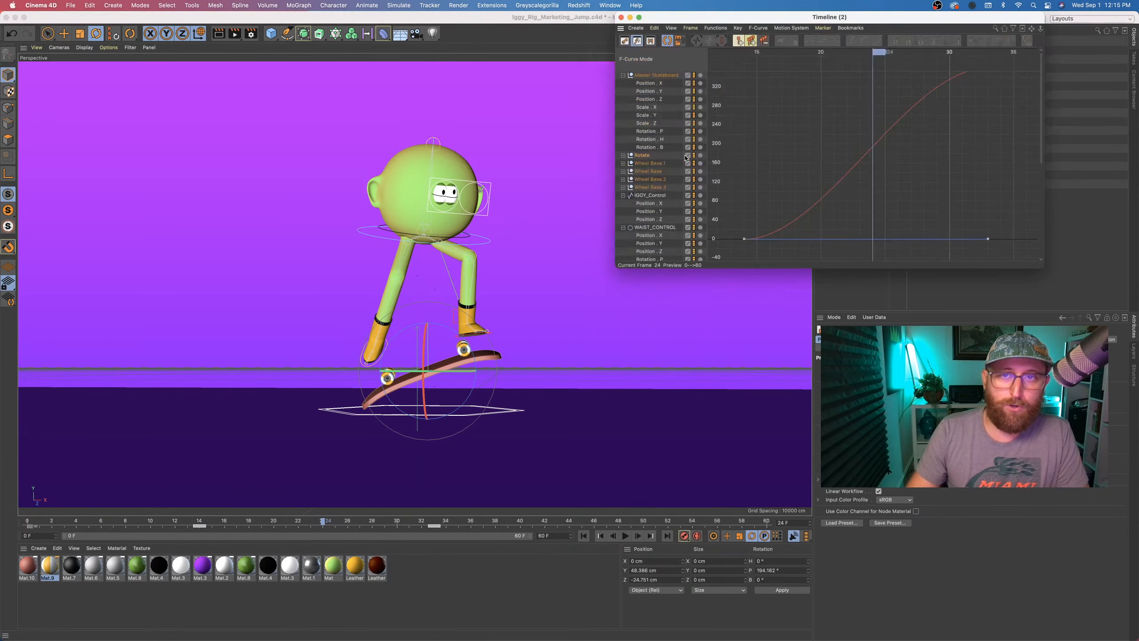
- Toggle the Timeline between dope sheet and F-Curve modes, end in F-Curve mode, and dock the window beside the viewport
{"action": "left_click", "coordinate": [624, 41]}
{"action": "left_click", "coordinate": [624, 41]}
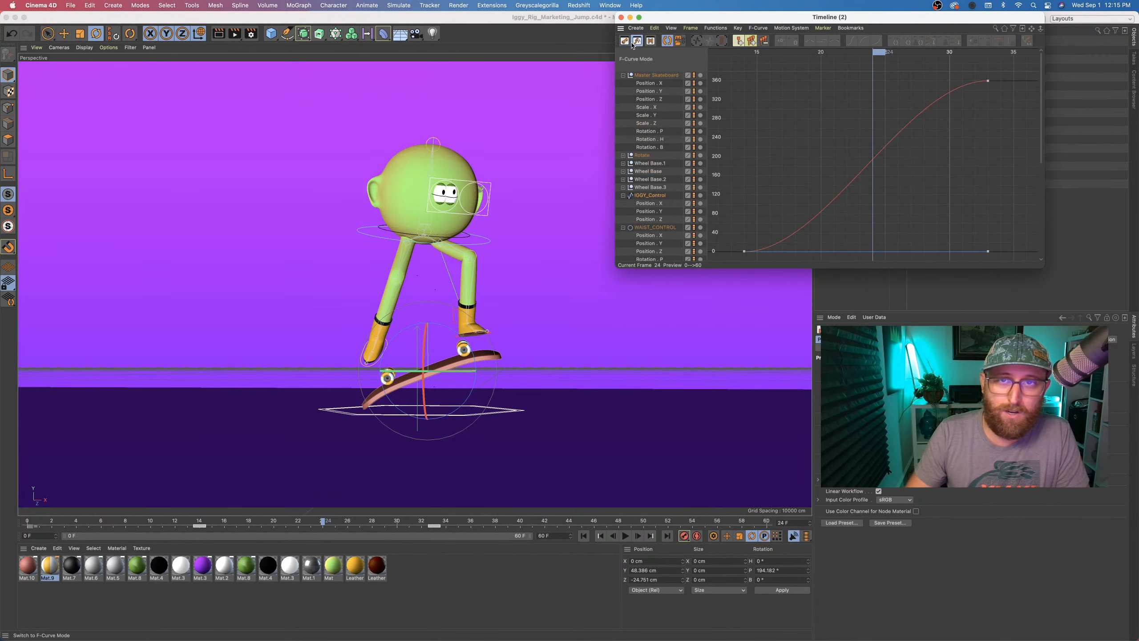
{"action": "left_click", "coordinate": [625, 41]}
{"action": "left_click", "coordinate": [640, 42]}
{"action": "left_click_drag", "start_coordinate": [650, 18], "coordinate": [803, 135]}
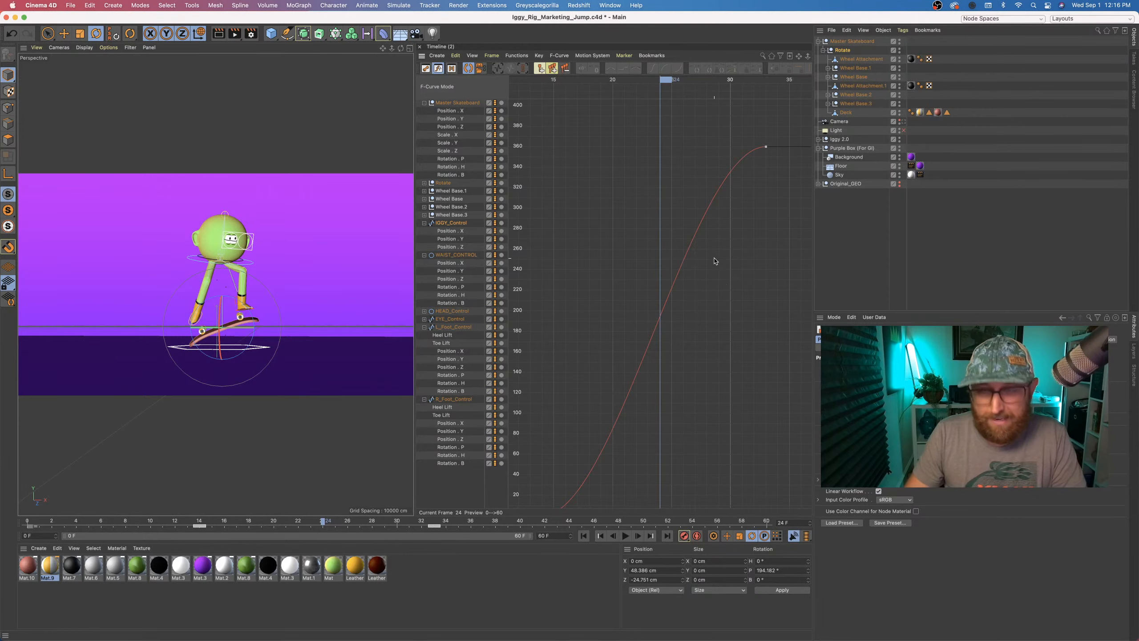
- Fit the curves in the Timeline, expand the Rotate track and isolate its Rotation . P curve
{"action": "key", "text": "h"}
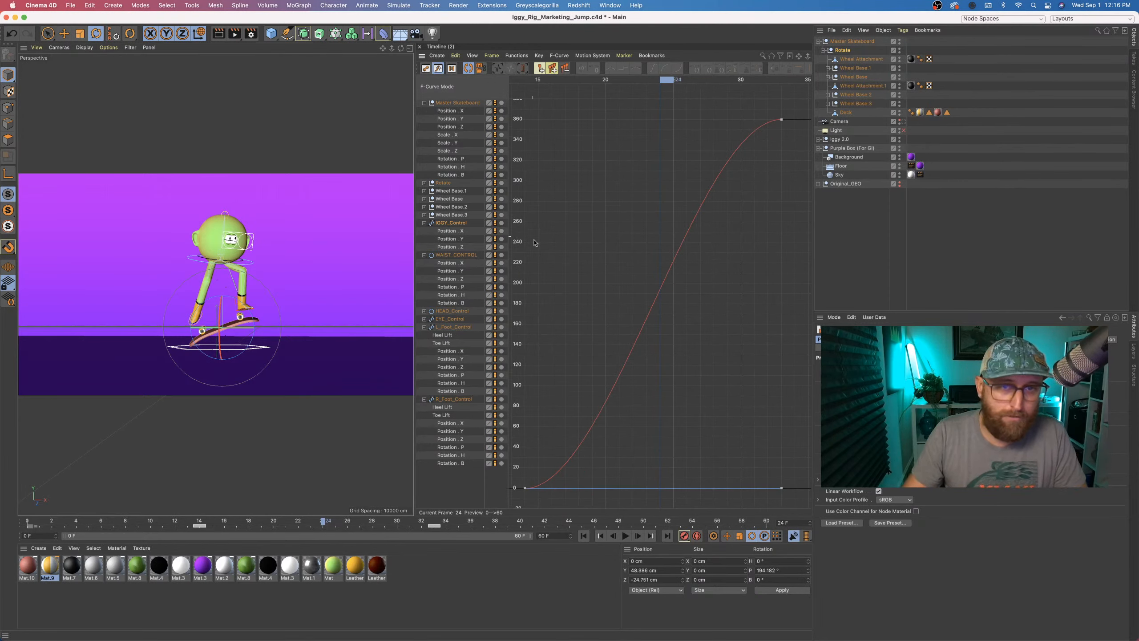
{"action": "left_click", "coordinate": [443, 183]}
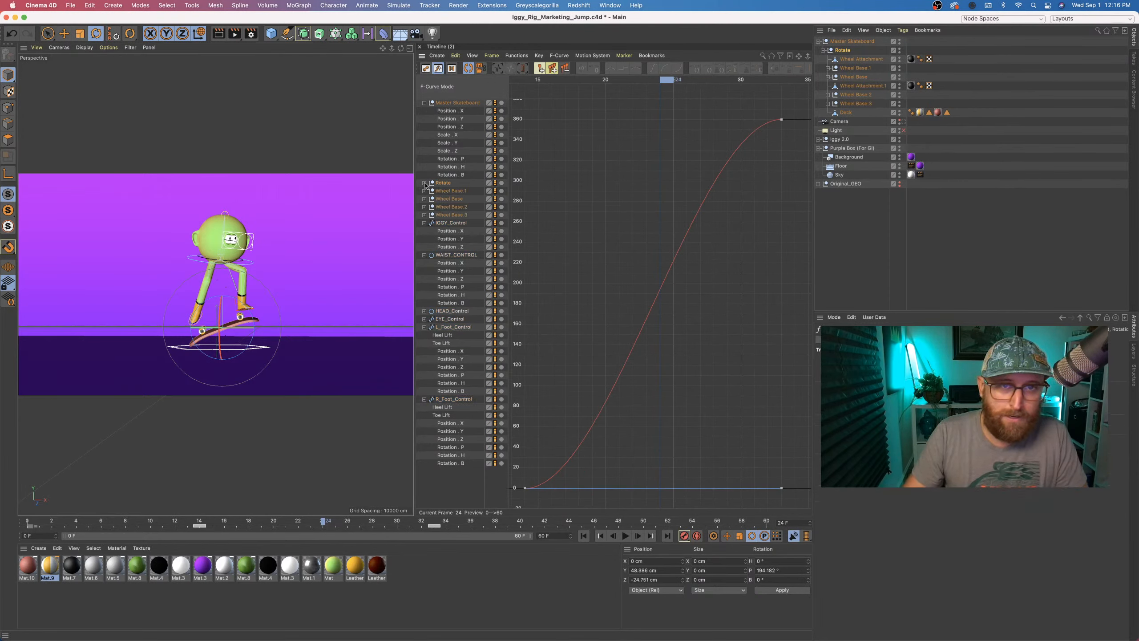
{"action": "left_click", "coordinate": [424, 183]}
{"action": "left_click", "coordinate": [451, 192]}
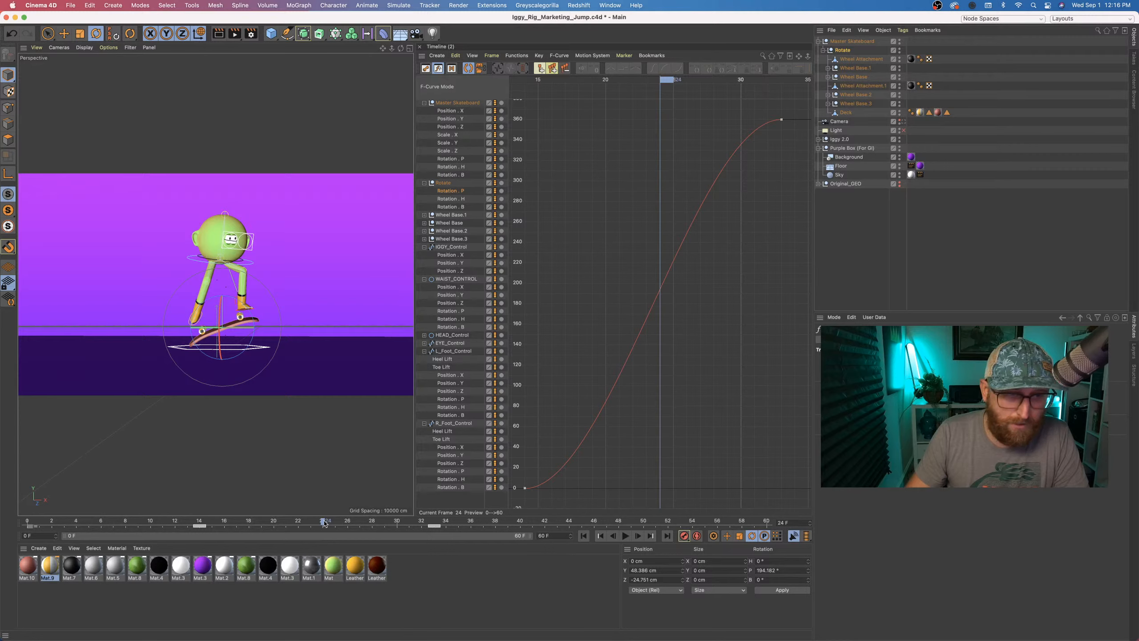
- Try reversing the board flip by setting the Rotation . P key at frame 33 to -360°, and scrub back to frame 31
{"action": "left_click_drag", "start_coordinate": [325, 523], "coordinate": [230, 517]}
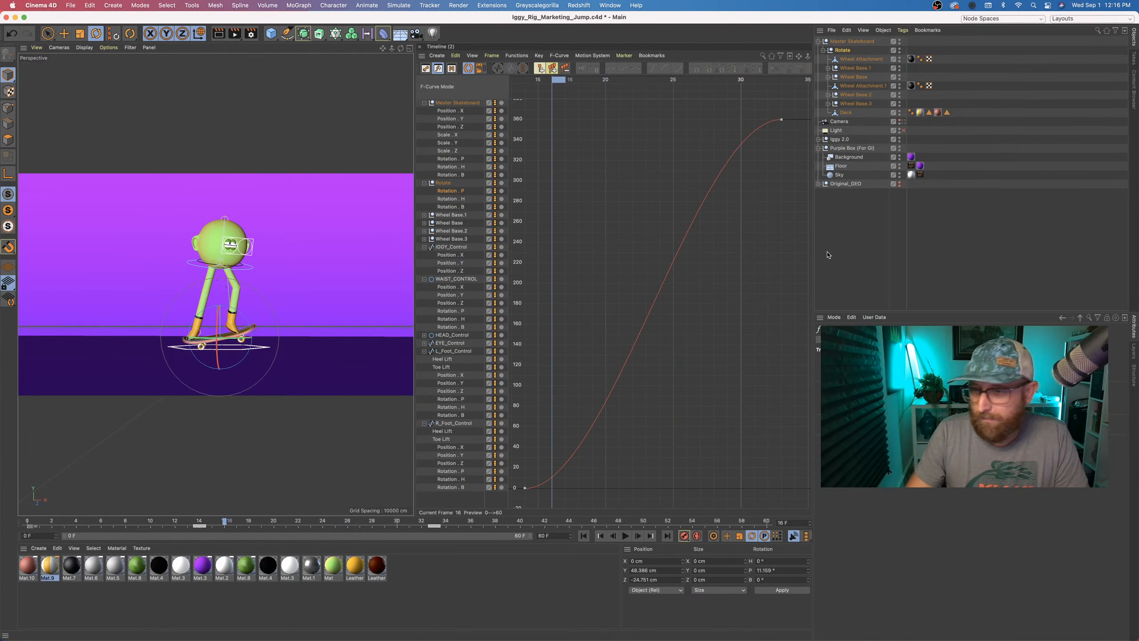
{"action": "left_click", "coordinate": [781, 81]}
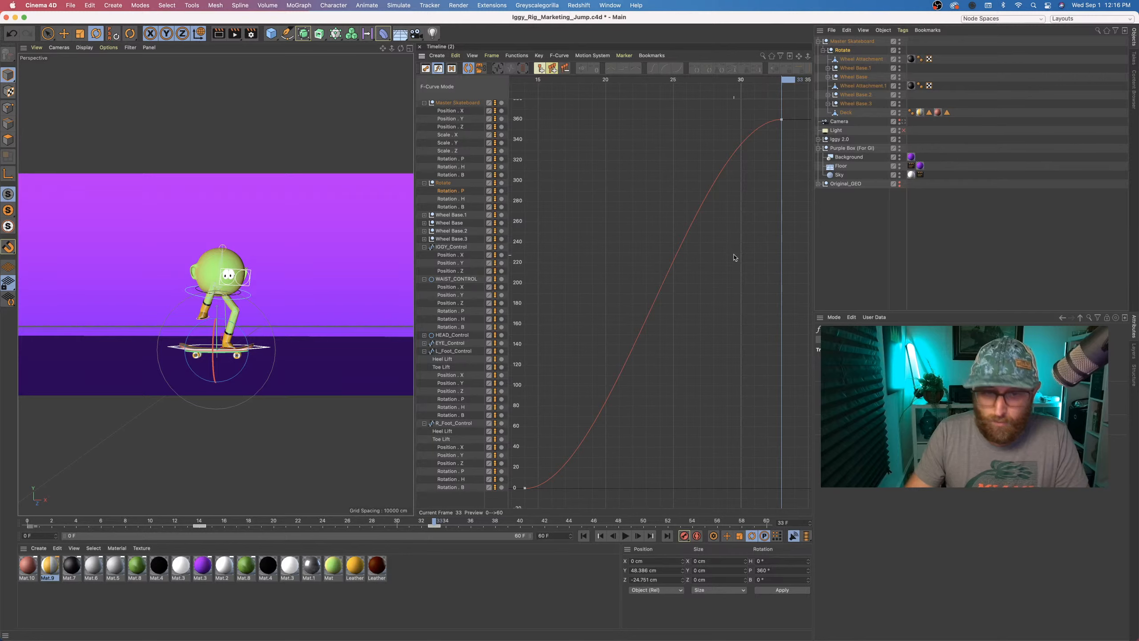
{"action": "right_click_drag", "start_coordinate": [736, 227], "coordinate": [736, 305], "text": "alt"}
{"action": "left_click_drag", "start_coordinate": [794, 193], "coordinate": [778, 338]}
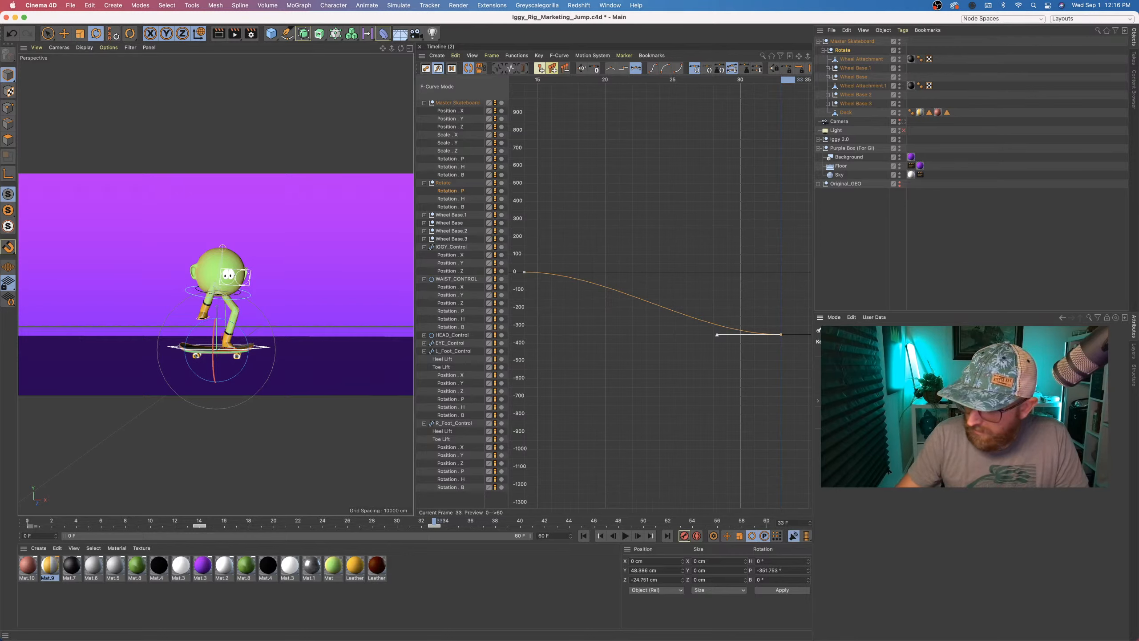
{"action": "key", "text": "Return"}
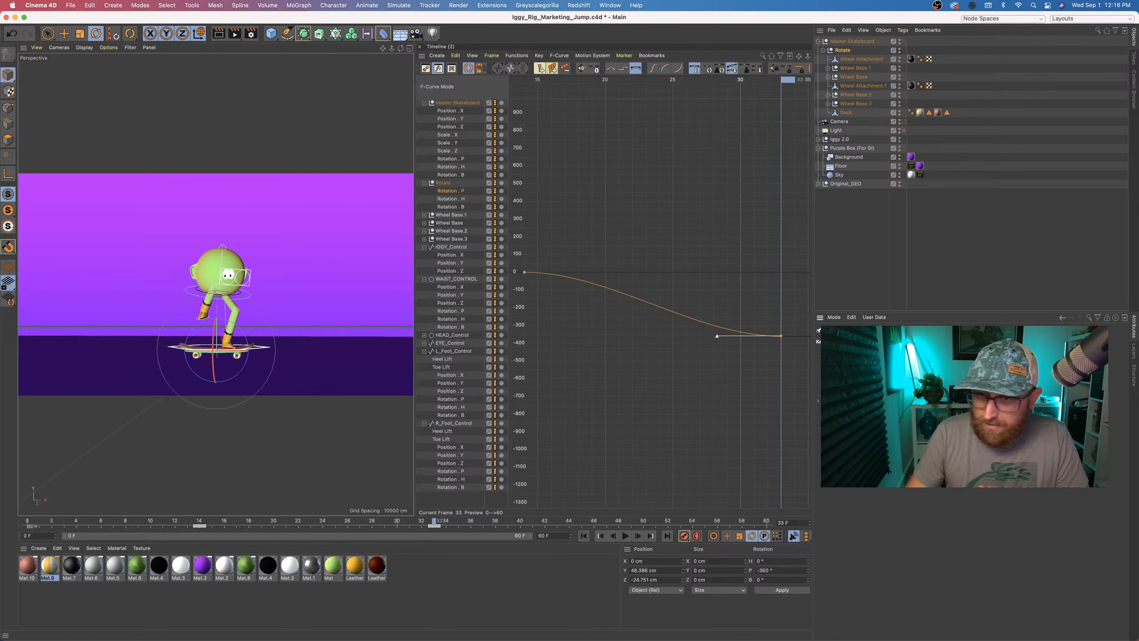
{"action": "left_click", "coordinate": [878, 233]}
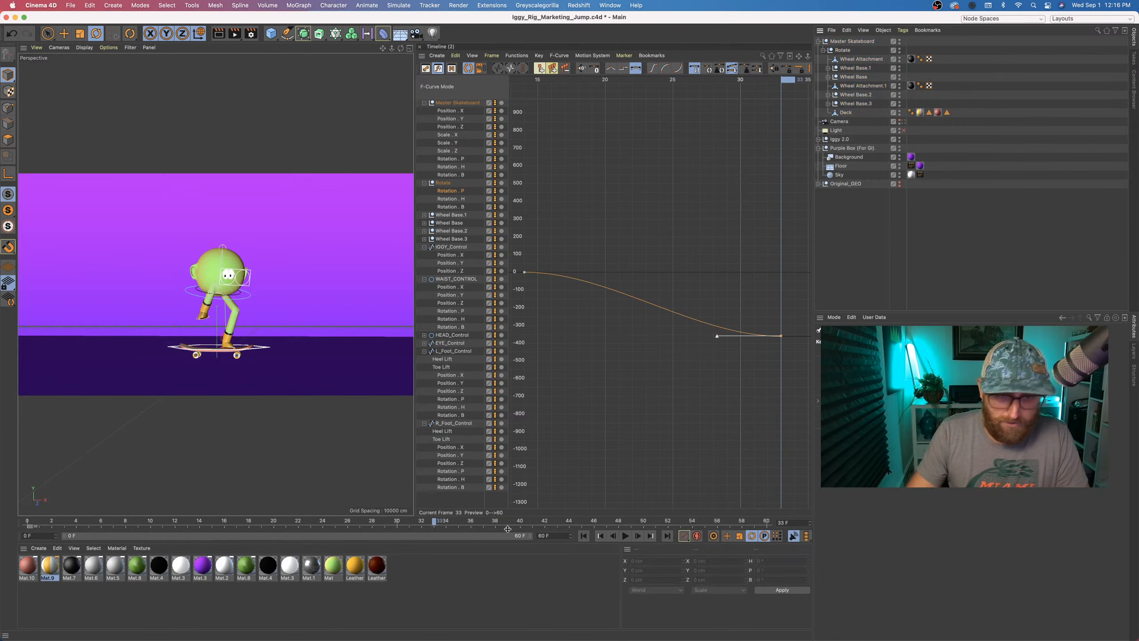
{"action": "left_click_drag", "start_coordinate": [438, 527], "coordinate": [410, 511]}
- Undo the reversal of the Rotate null's pitch key at frame 33
{"action": "key", "text": "super+z"}
{"action": "key", "text": "super+z"}
{"action": "key", "text": "super+z"}
{"action": "key", "text": "super+z"}
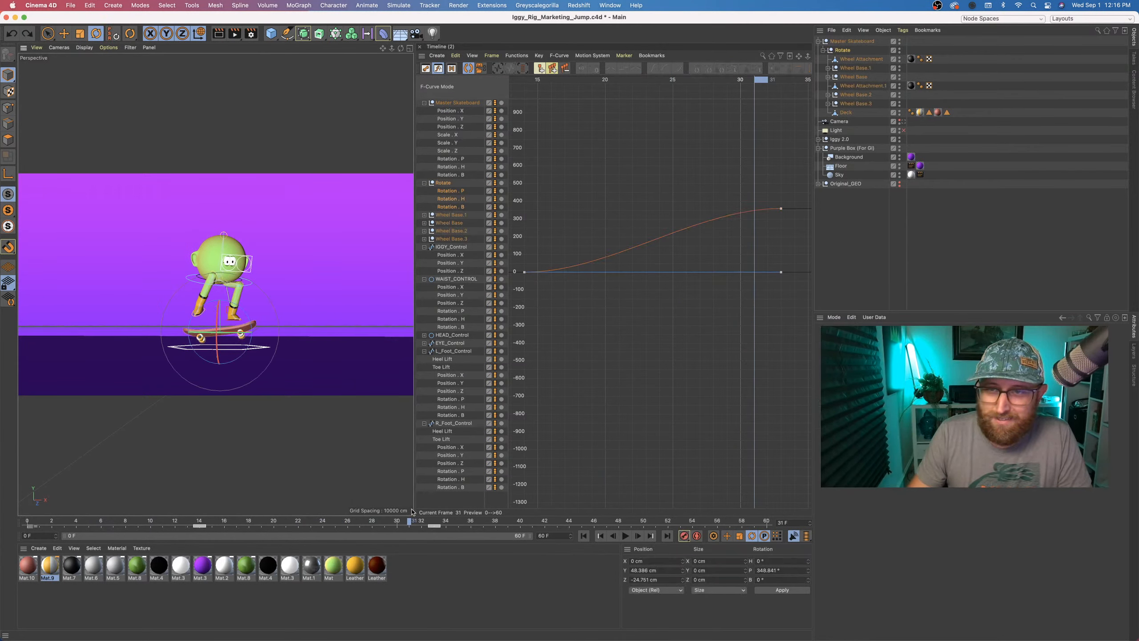
- Scrub to frame 17 and reverse the board flip by lowering the Rotate null's Rotation . P key at frame 33 to about -360°
{"action": "left_click_drag", "start_coordinate": [194, 521], "coordinate": [238, 527]}
{"action": "key", "text": "super+shift+z"}
{"action": "key", "text": "super+shift+z"}
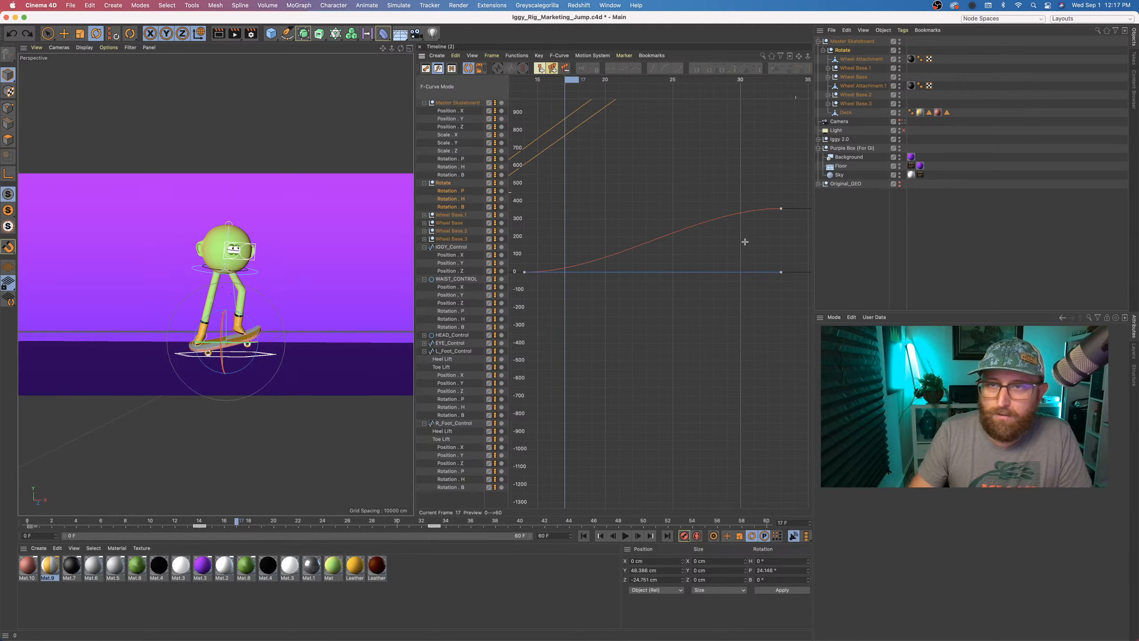
{"action": "left_click", "coordinate": [772, 210]}
{"action": "left_click_drag", "start_coordinate": [781, 210], "coordinate": [782, 331]}
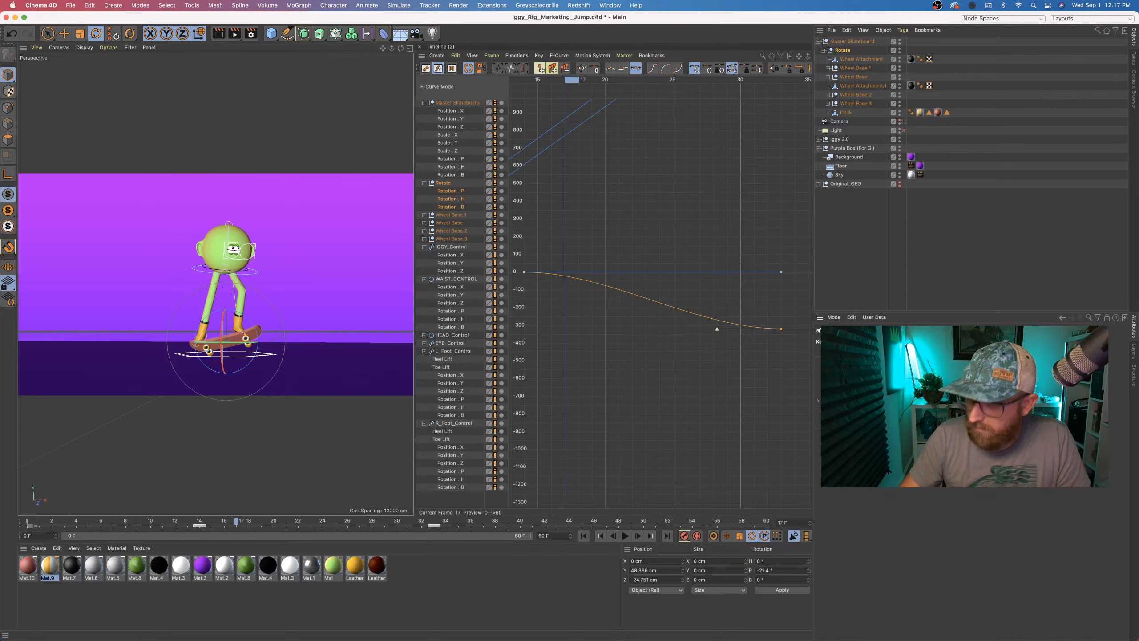
{"action": "left_click_drag", "start_coordinate": [781, 328], "coordinate": [781, 335]}
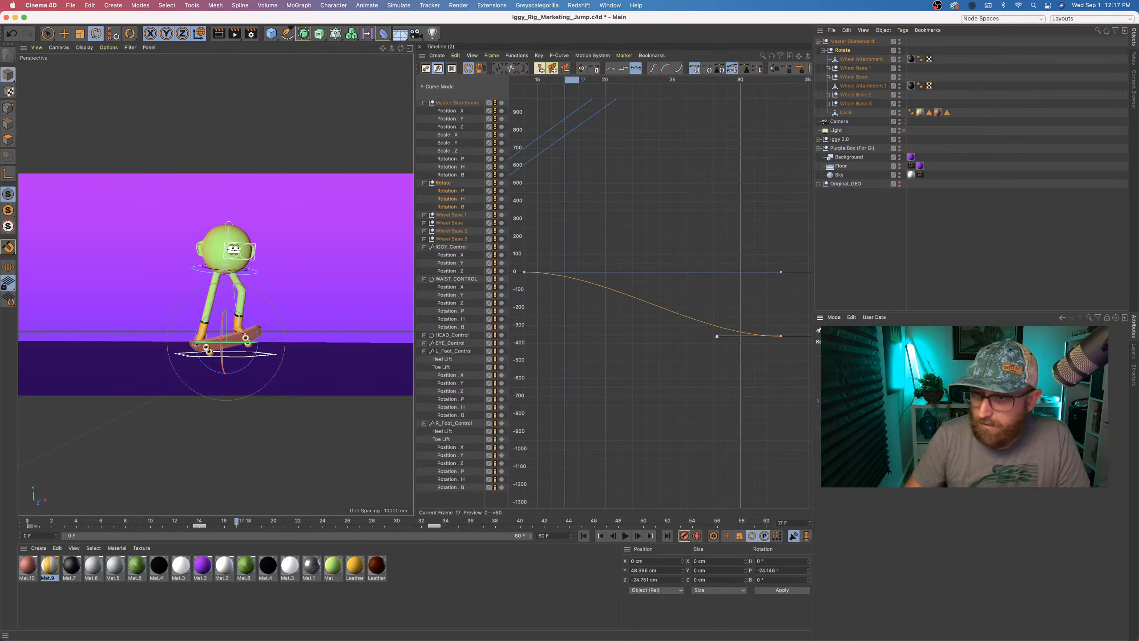
- Deselect the board's objects, scrub to frame 41 and fit all the curves in the Timeline
{"action": "left_click", "coordinate": [846, 254]}
{"action": "left_click_drag", "start_coordinate": [237, 524], "coordinate": [529, 524]}
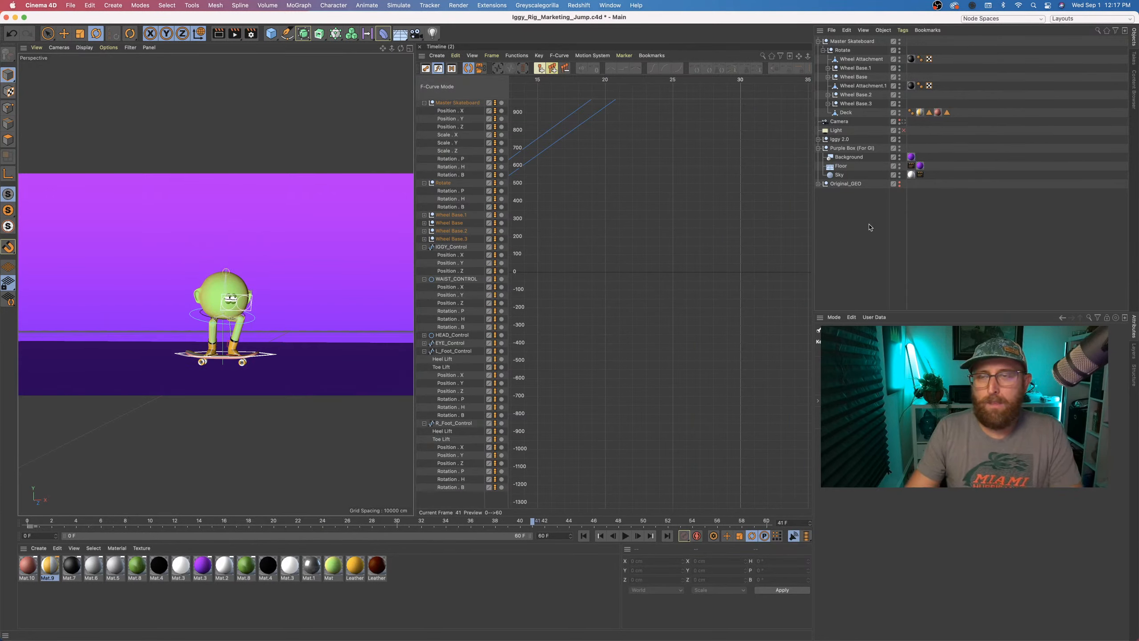
{"action": "key", "text": "h"}
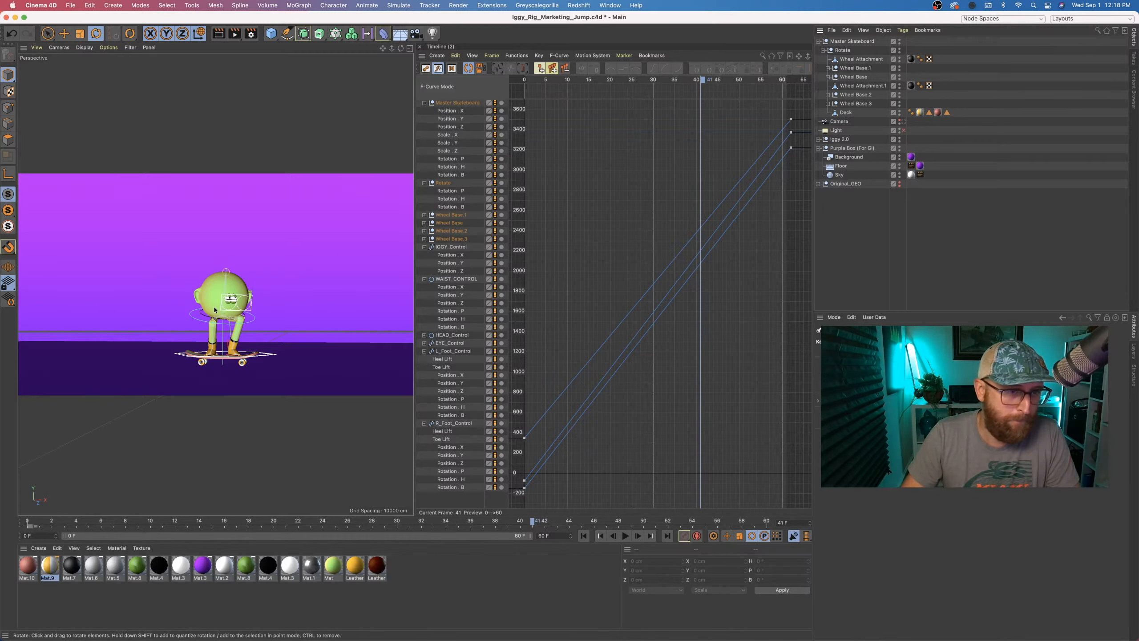
- Switch to the Iggy_Rig_Marketing_WalkCycle.c4d scene and start playing its walk cycle
{"action": "left_click", "coordinate": [609, 5]}
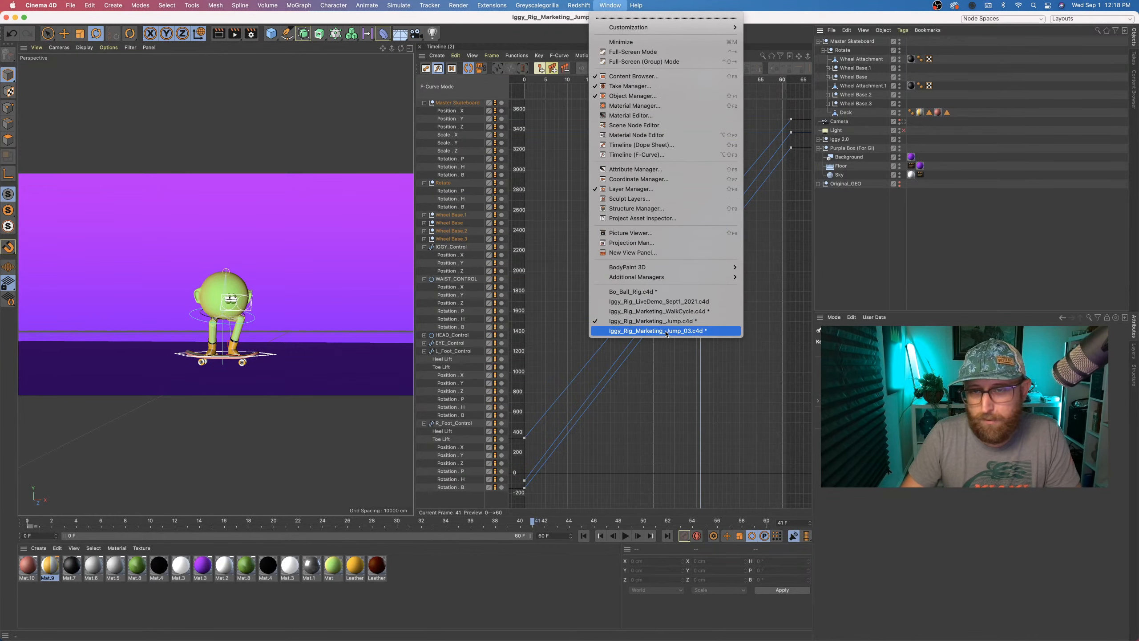
{"action": "left_click", "coordinate": [660, 311]}
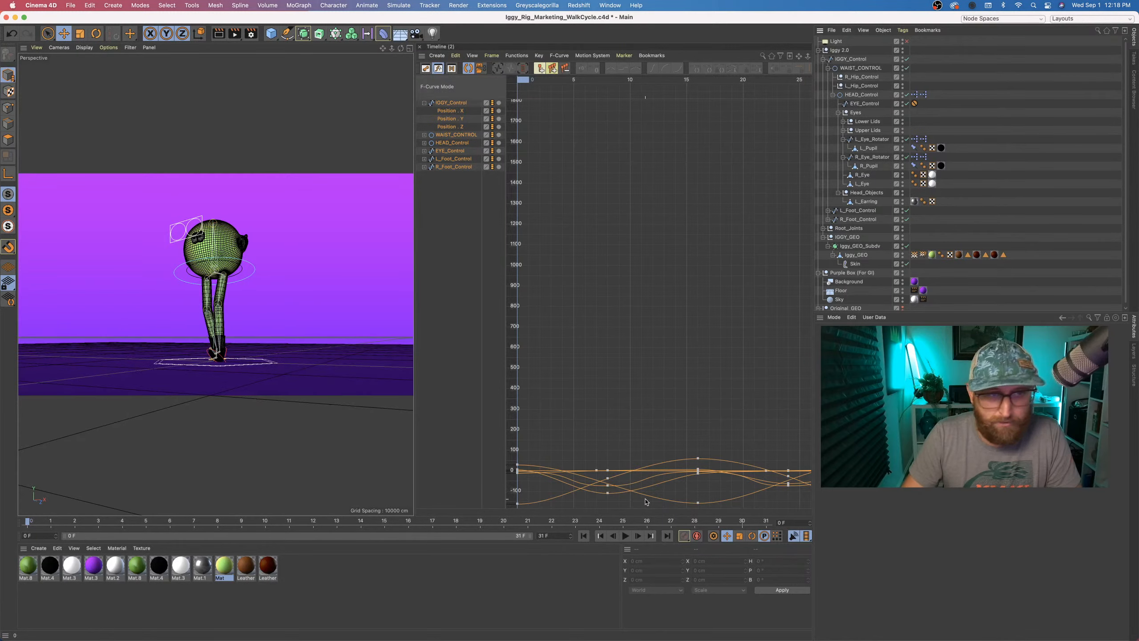
{"action": "left_click", "coordinate": [627, 537]}
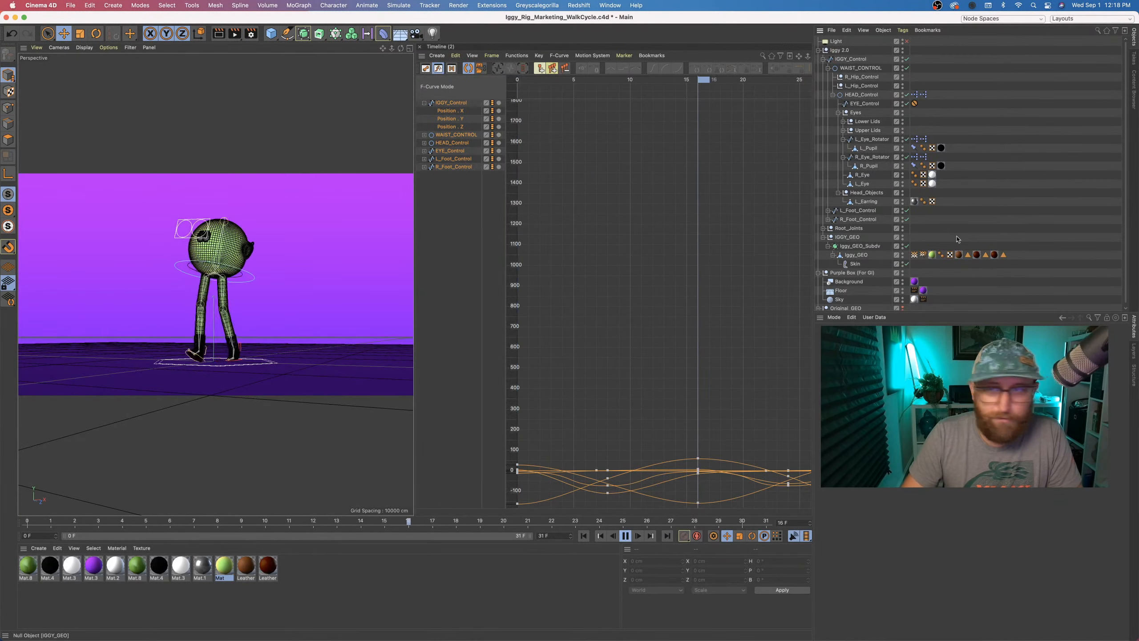
- Examine the playing walk cycle from several angles, up close and from a distance, and stop playback
{"action": "mouse_move", "coordinate": [204, 284]}
{"action": "right_mouse_down", "text": "alt"}
{"action": "mouse_move", "coordinate": [269, 284]}
{"action": "mouse_move", "coordinate": [211, 287]}
{"action": "right_mouse_up", "text": "alt"}
{"action": "left_click_drag", "start_coordinate": [224, 293], "coordinate": [320, 312], "text": "alt"}
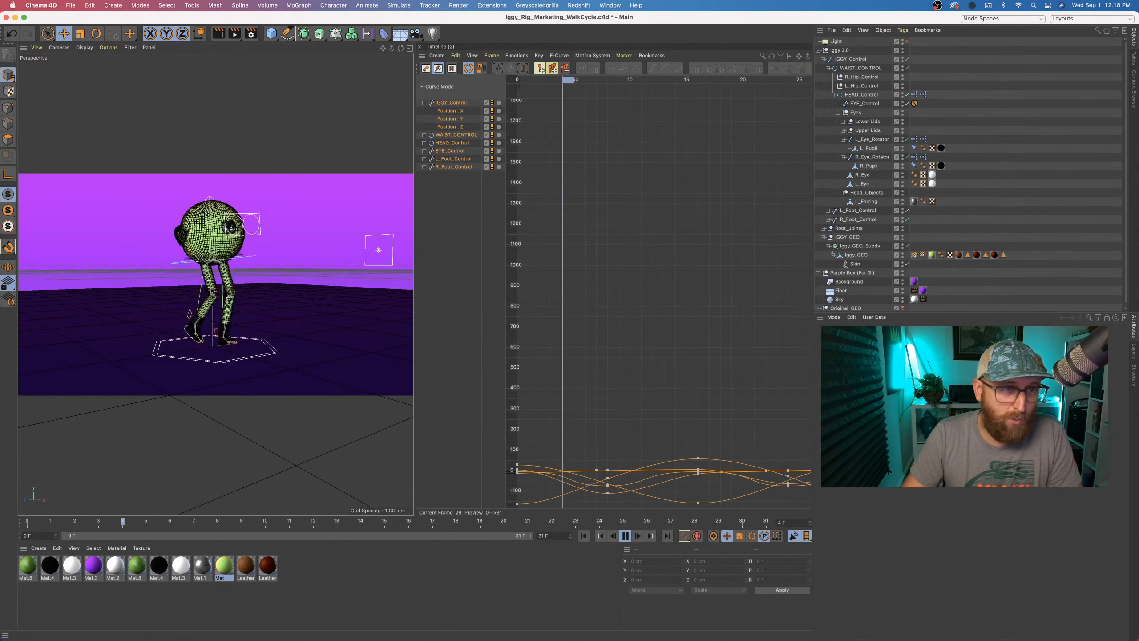
{"action": "right_click_drag", "start_coordinate": [215, 292], "coordinate": [264, 296], "text": "alt"}
{"action": "left_click_drag", "start_coordinate": [224, 296], "coordinate": [228, 326], "text": "alt"}
{"action": "middle_click_drag", "start_coordinate": [228, 326], "coordinate": [211, 302], "text": "alt"}
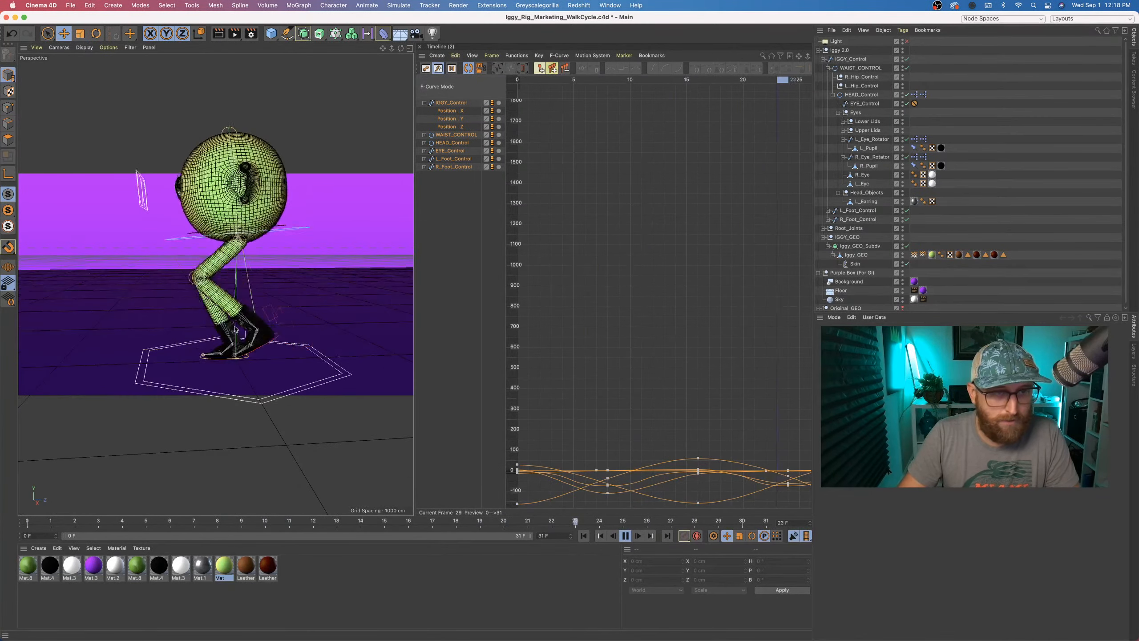
{"action": "right_click_drag", "start_coordinate": [211, 302], "coordinate": [166, 308], "text": "alt"}
{"action": "left_click_drag", "start_coordinate": [166, 307], "coordinate": [276, 327], "text": "alt"}
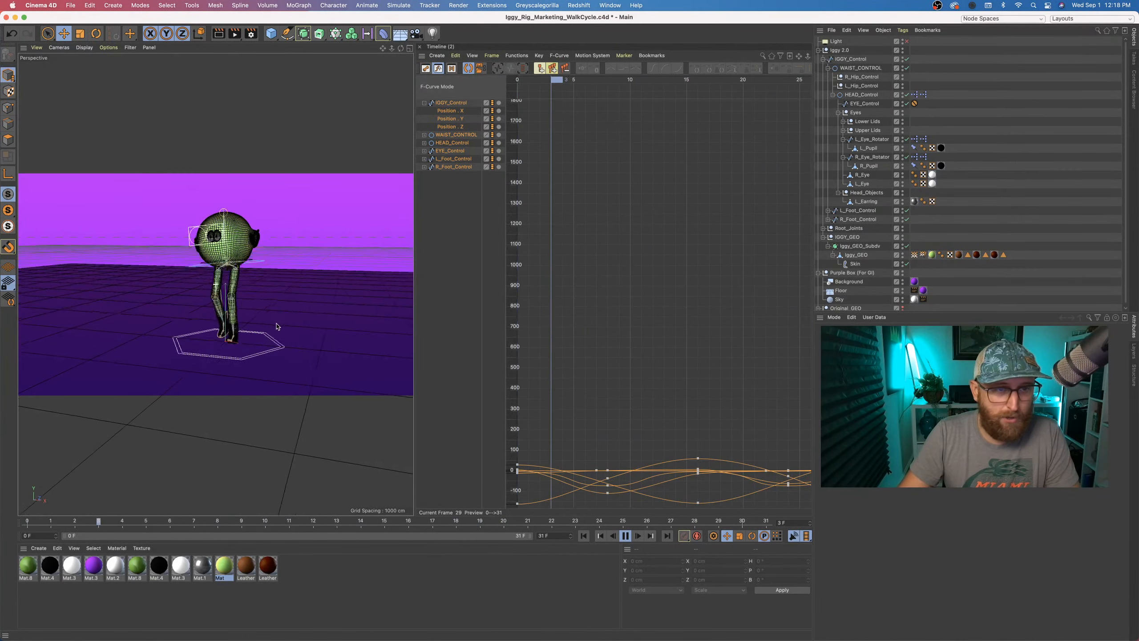
{"action": "right_click_drag", "start_coordinate": [276, 327], "coordinate": [301, 322], "text": "alt"}
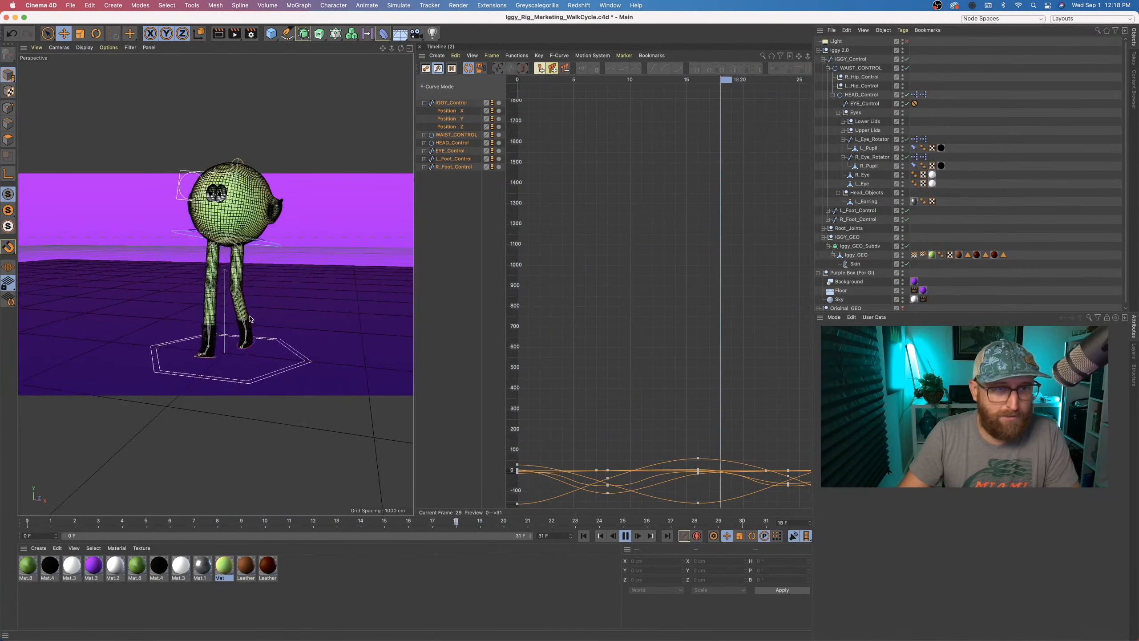
{"action": "left_click_drag", "start_coordinate": [301, 322], "coordinate": [260, 310], "text": "alt"}
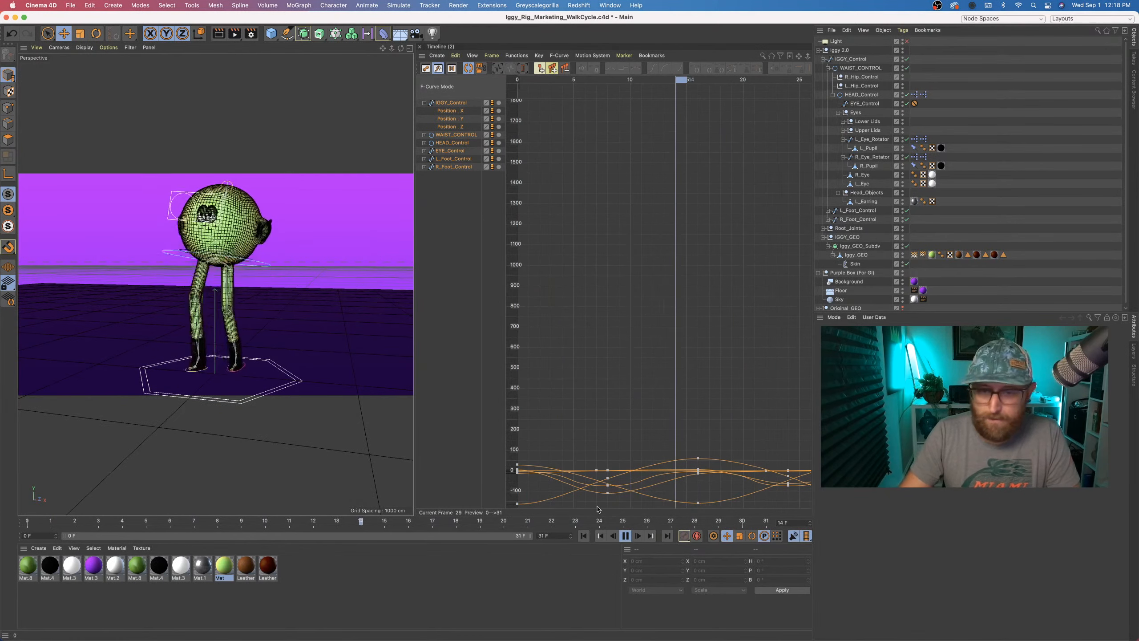
{"action": "key", "text": "F8"}
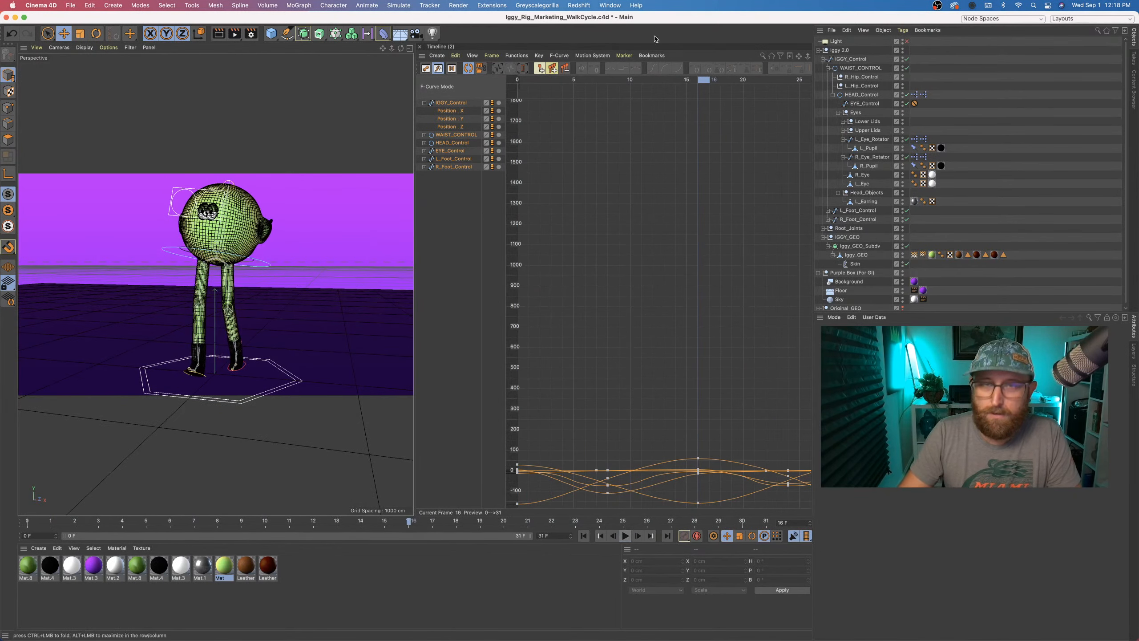
- Show the Iggy_Rig_Marketing_Jump_03.c4d scene, followed by the Iggy_Rig_LiveDemo_Sept1_2021.c4d scene
{"action": "left_click", "coordinate": [610, 5]}
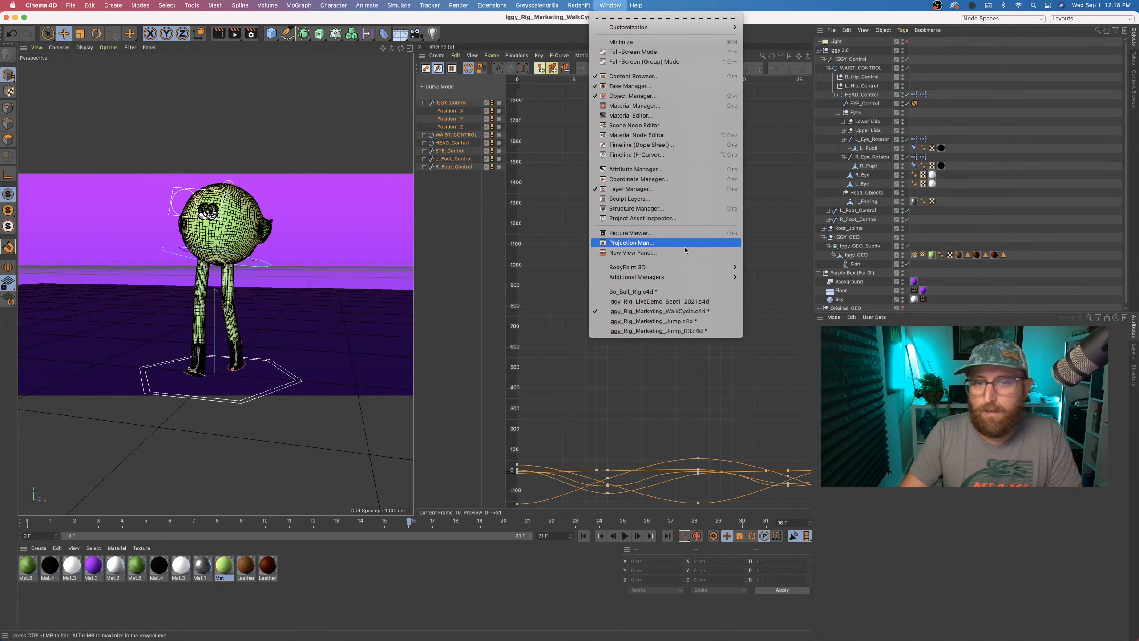
{"action": "left_click", "coordinate": [677, 332]}
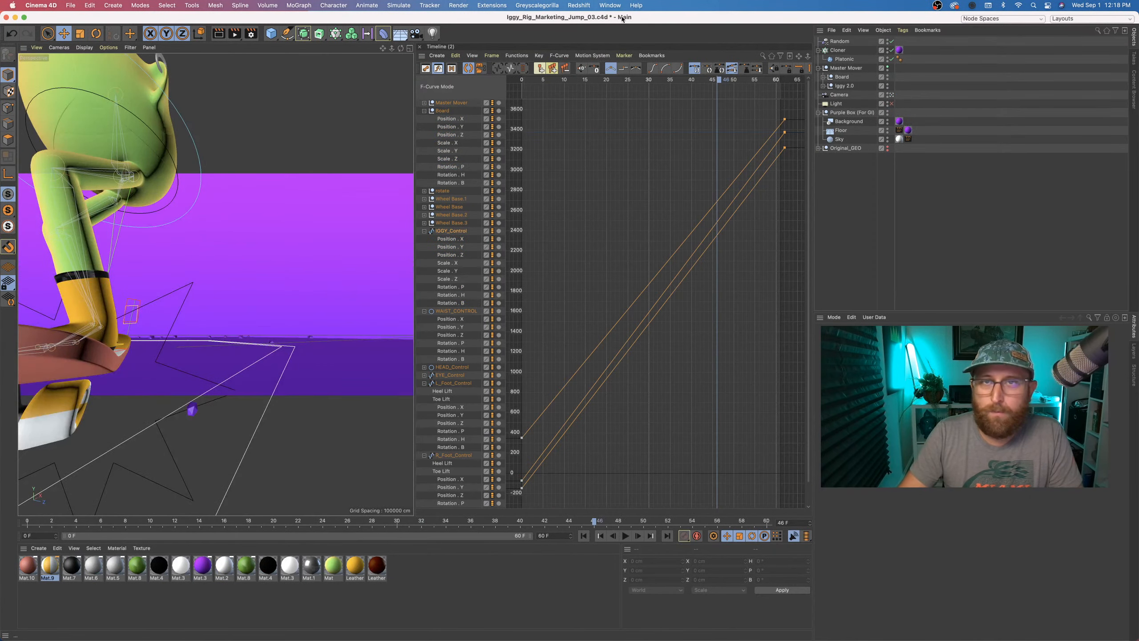
{"action": "left_click", "coordinate": [610, 5]}
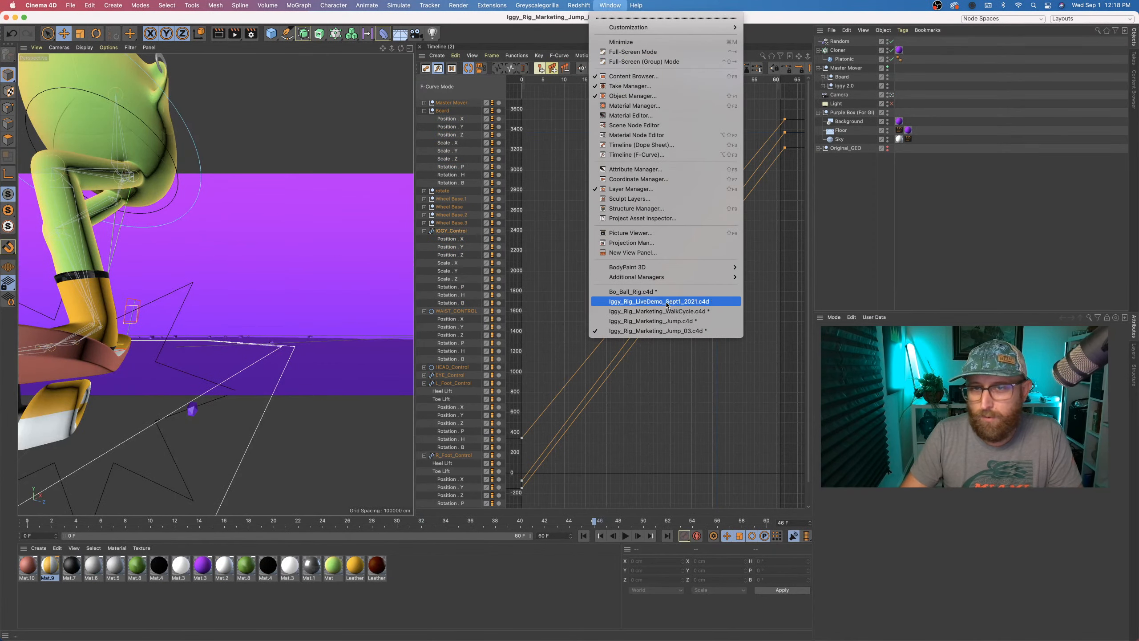
{"action": "left_click", "coordinate": [666, 301]}
- Return to Iggy_Rig_Marketing_Jump.c4d and play back the skateboard jump animation
{"action": "left_click", "coordinate": [618, 6]}
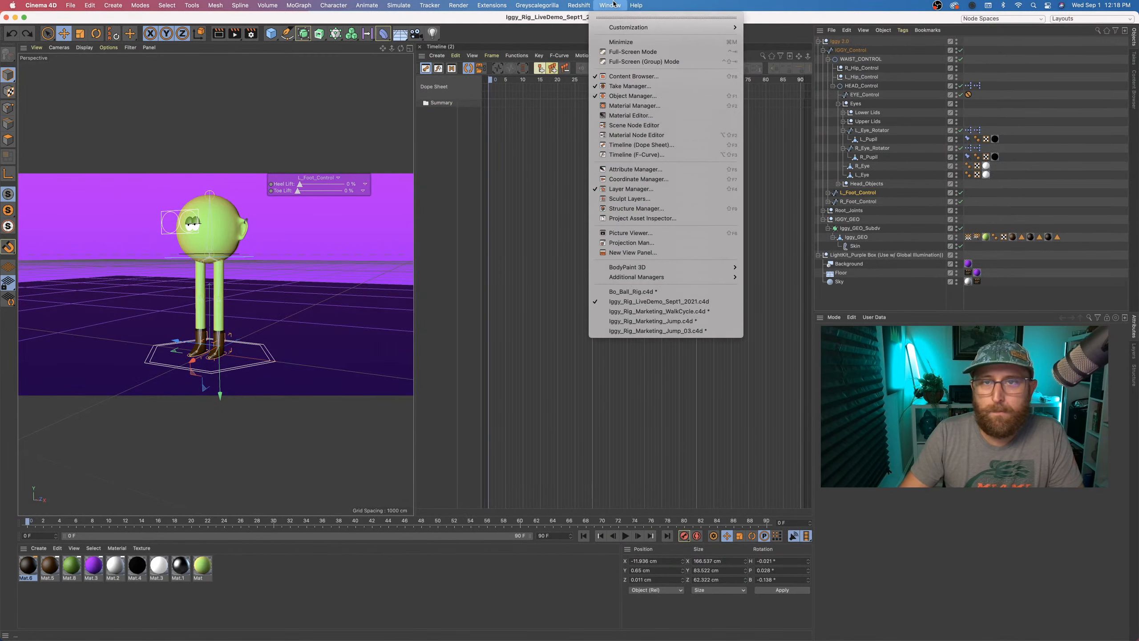
{"action": "left_click", "coordinate": [672, 321]}
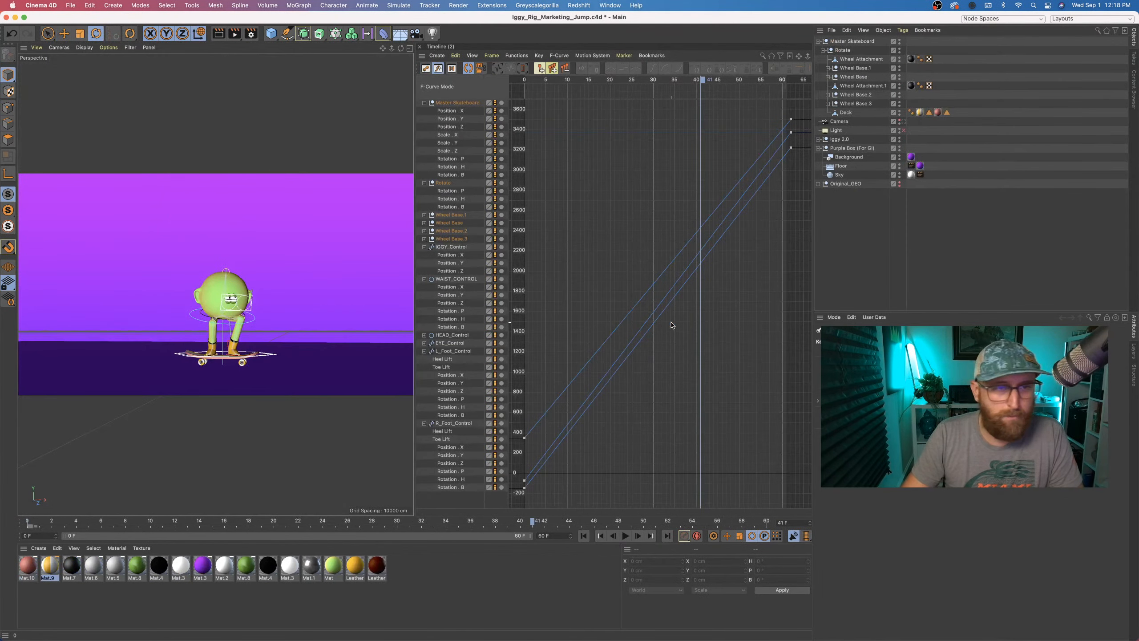
{"action": "left_click", "coordinate": [625, 536]}
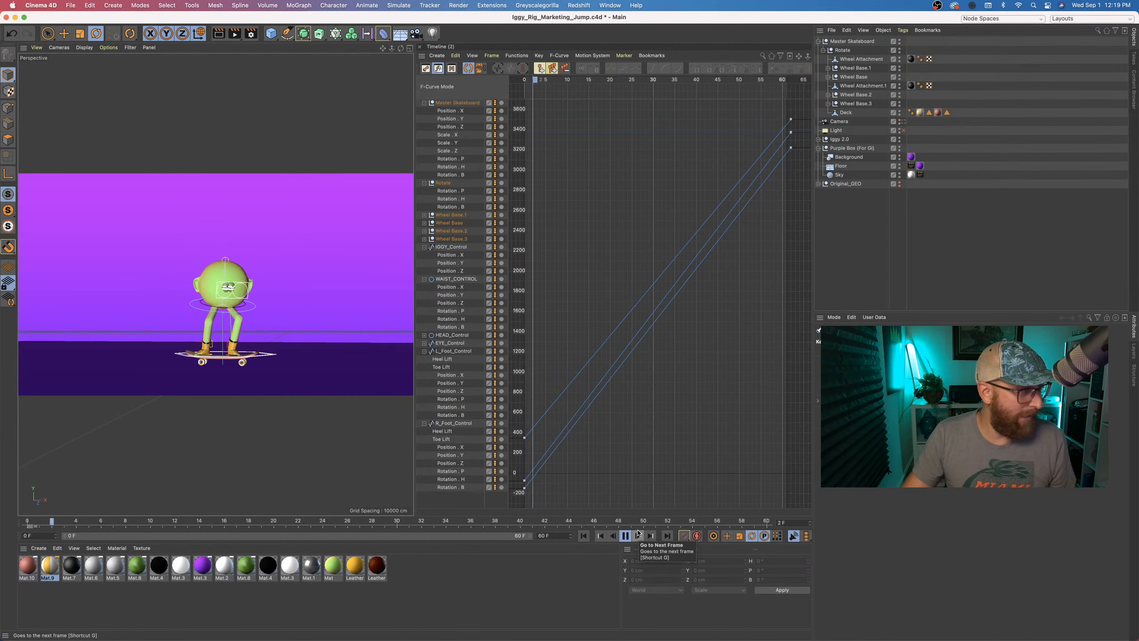
{"action": "left_click", "coordinate": [626, 535]}
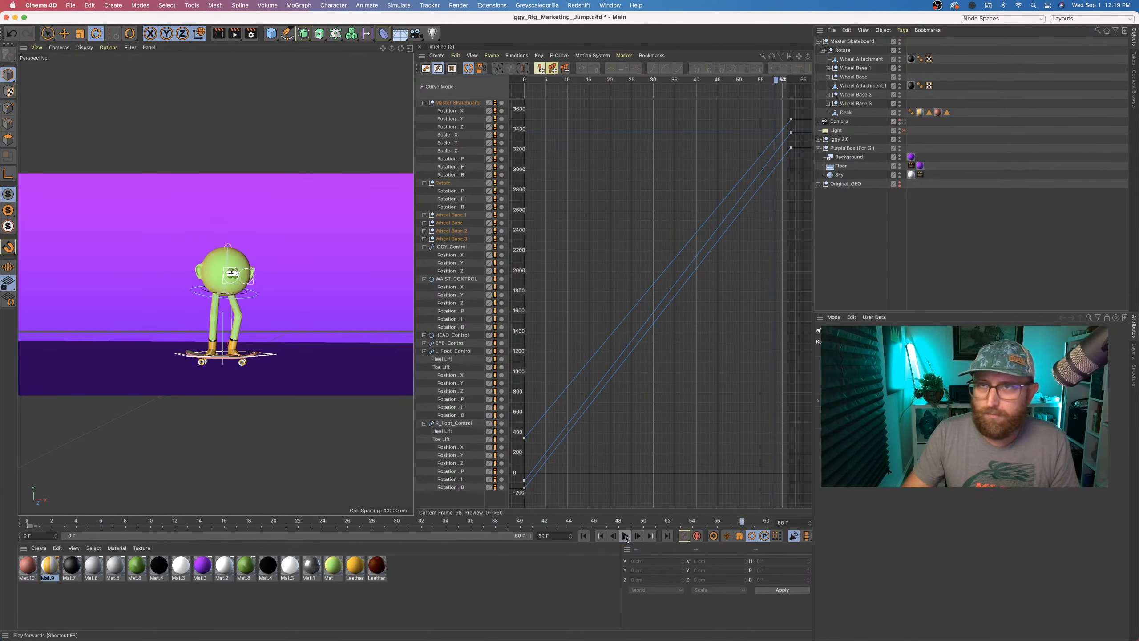
- Add a Null and, at frame 0, parent Master Skateboard and the Iggy 2.0 rig under it
{"action": "left_click", "coordinate": [818, 41]}
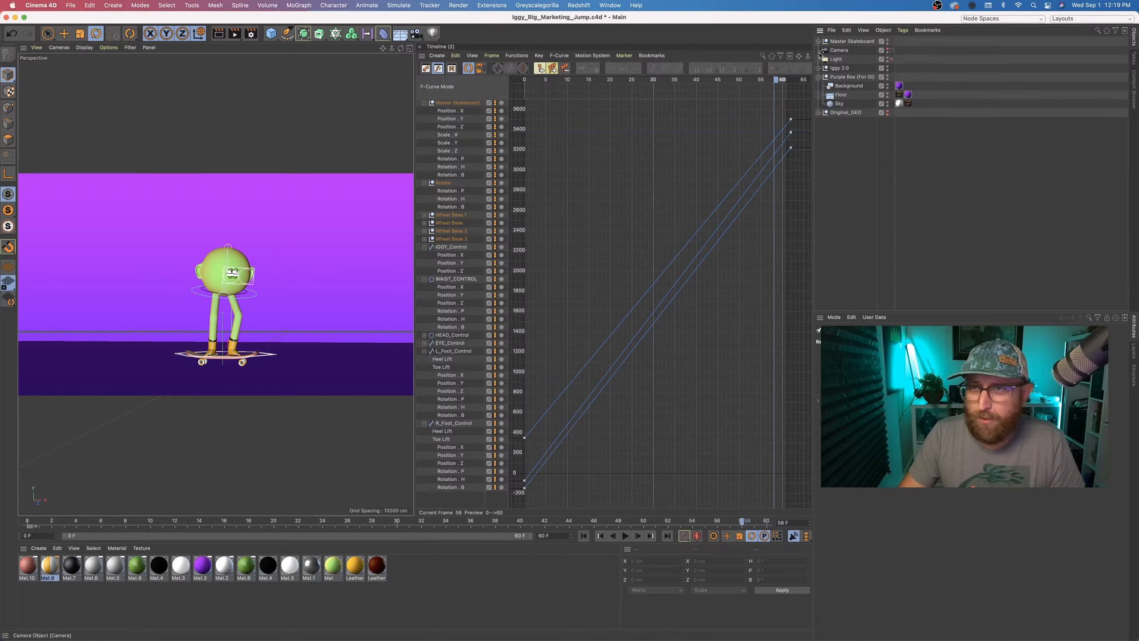
{"action": "left_click_drag", "start_coordinate": [271, 34], "coordinate": [300, 51]}
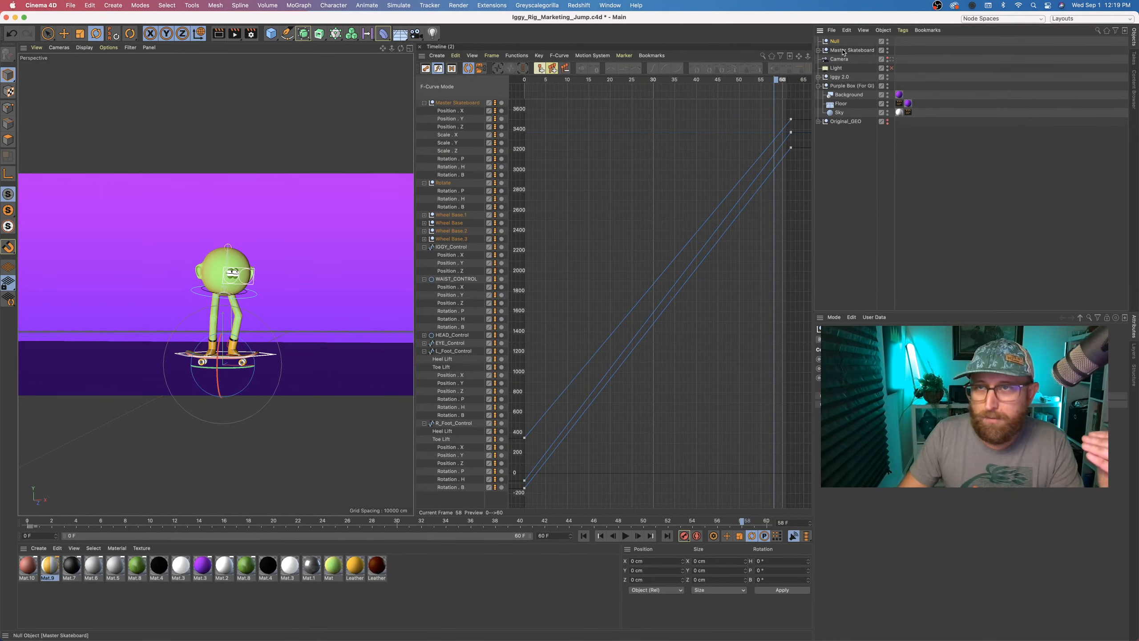
{"action": "left_click_drag", "start_coordinate": [843, 52], "coordinate": [837, 43]}
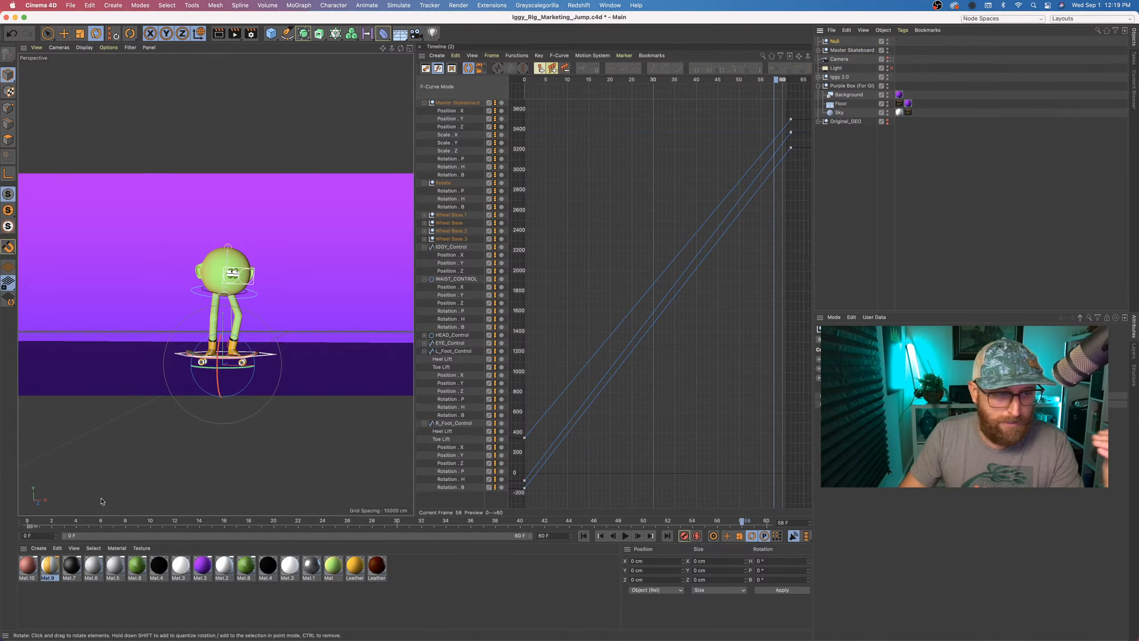
{"action": "left_click_drag", "start_coordinate": [52, 526], "coordinate": [28, 524]}
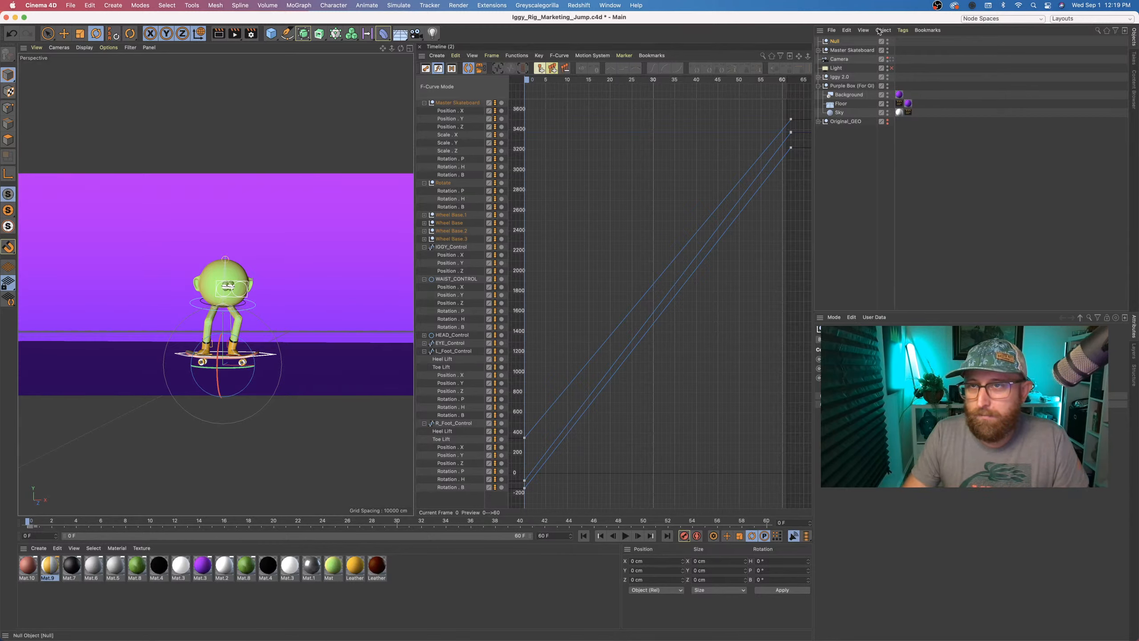
{"action": "mouse_move", "coordinate": [849, 52]}
{"action": "left_mouse_down"}
{"action": "mouse_move", "coordinate": [843, 42]}
{"action": "mouse_move", "coordinate": [848, 57]}
{"action": "left_mouse_up"}
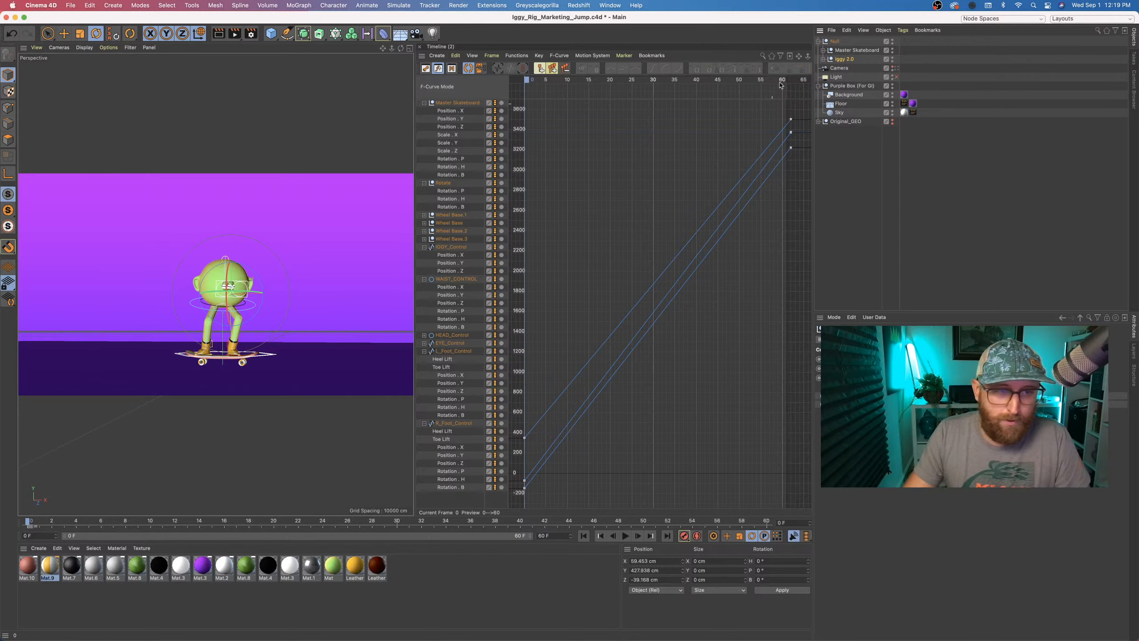
- Move the Null along X to about -1040.5 cm and key it at frame 0
{"action": "left_click", "coordinate": [835, 42]}
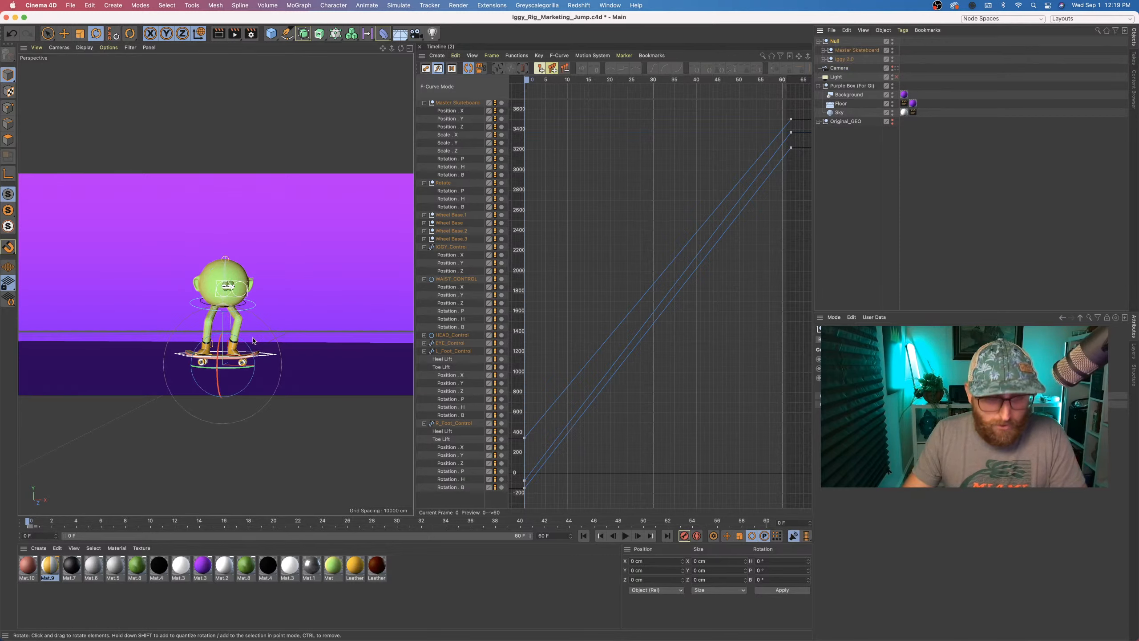
{"action": "key", "text": "e"}
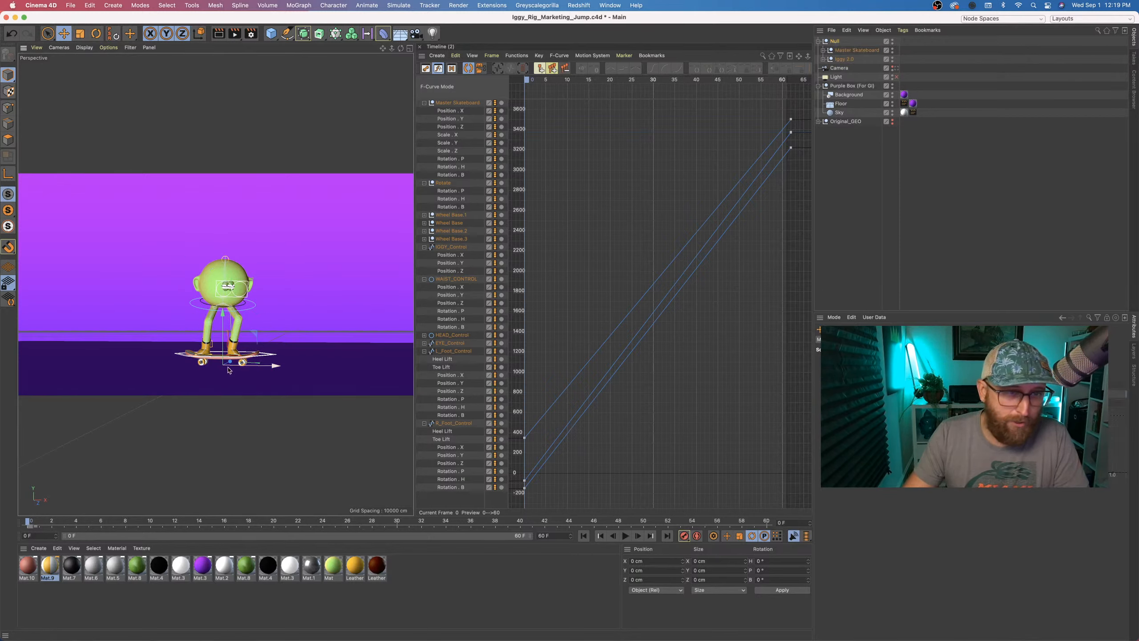
{"action": "left_click", "coordinate": [835, 42]}
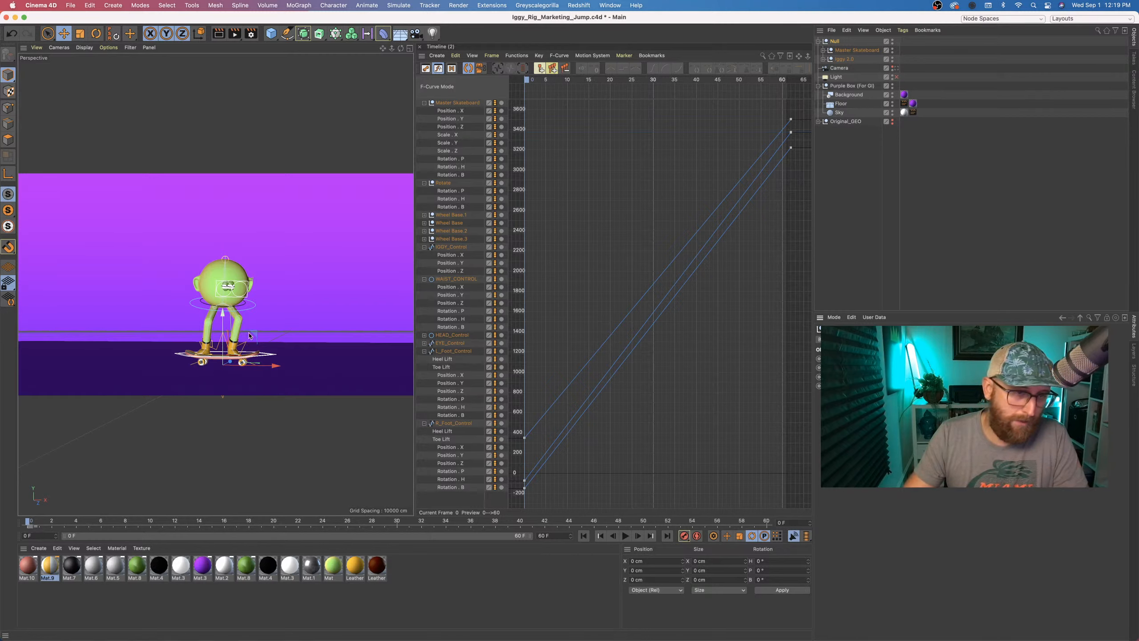
{"action": "scroll", "coordinate": [221, 351], "scroll_direction": "up", "scroll_amount": 3}
{"action": "scroll", "coordinate": [221, 351], "scroll_direction": "down", "scroll_amount": 2}
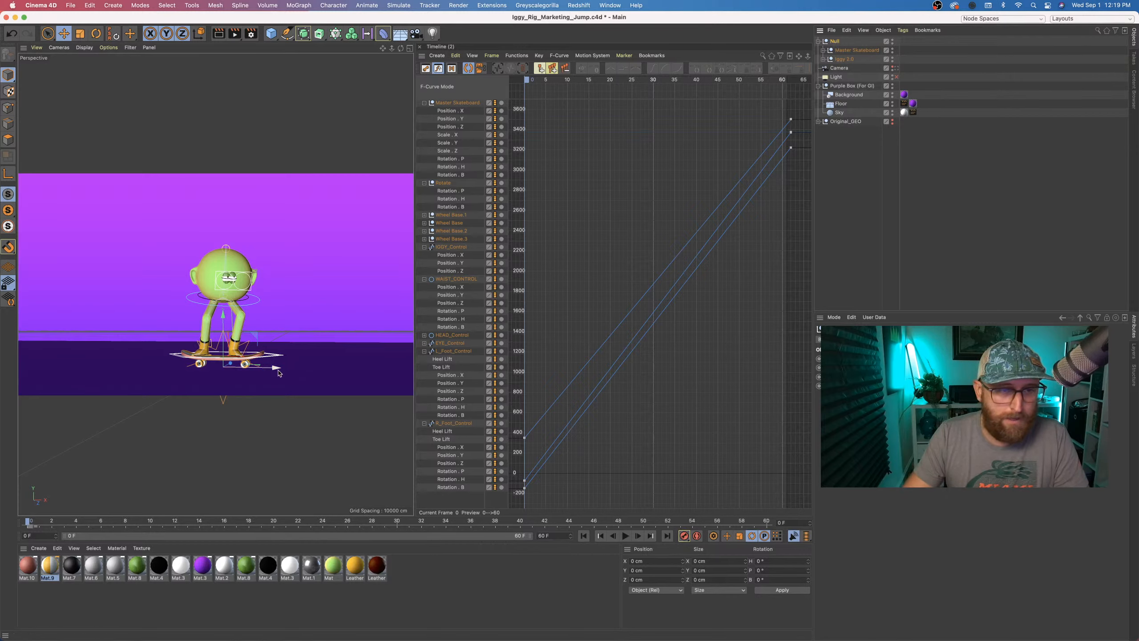
{"action": "left_click_drag", "start_coordinate": [268, 367], "coordinate": [89, 372]}
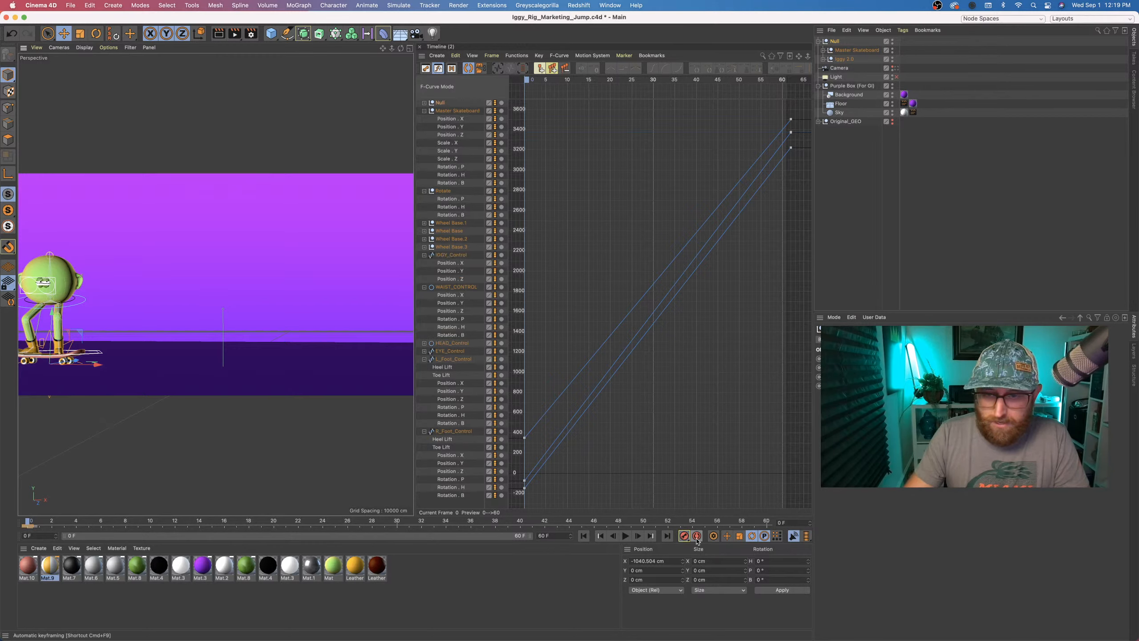
- At frame 60, move the Null across the scene to about X 811 cm with automatic keyframing on
{"action": "left_click", "coordinate": [705, 523]}
{"action": "left_click_drag", "start_coordinate": [706, 524], "coordinate": [784, 524]}
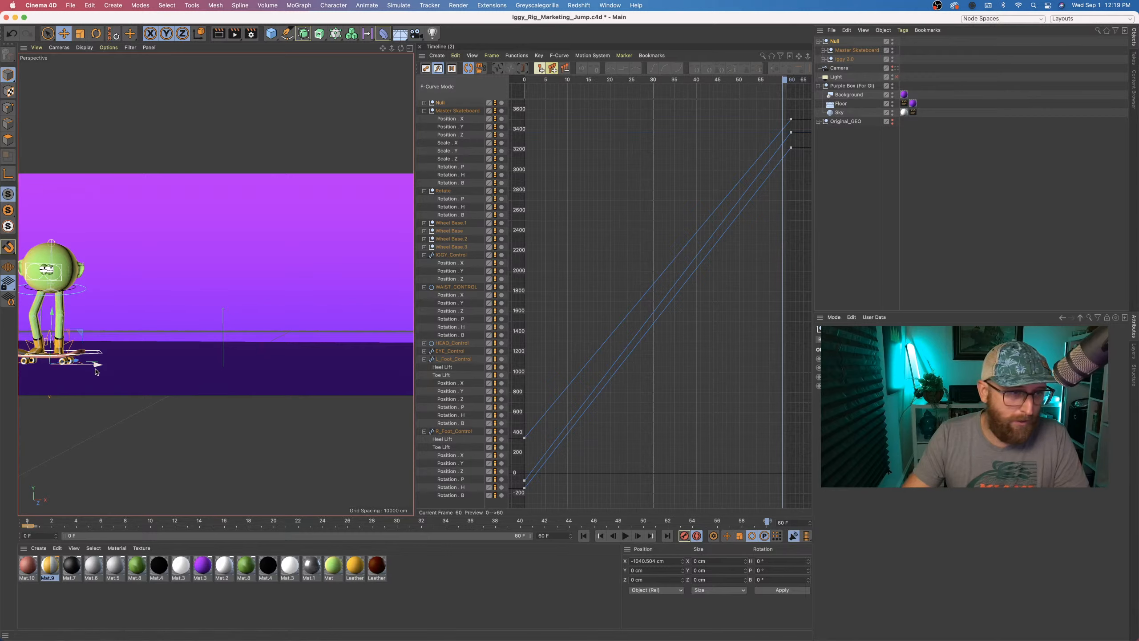
{"action": "left_click_drag", "start_coordinate": [98, 366], "coordinate": [348, 343]}
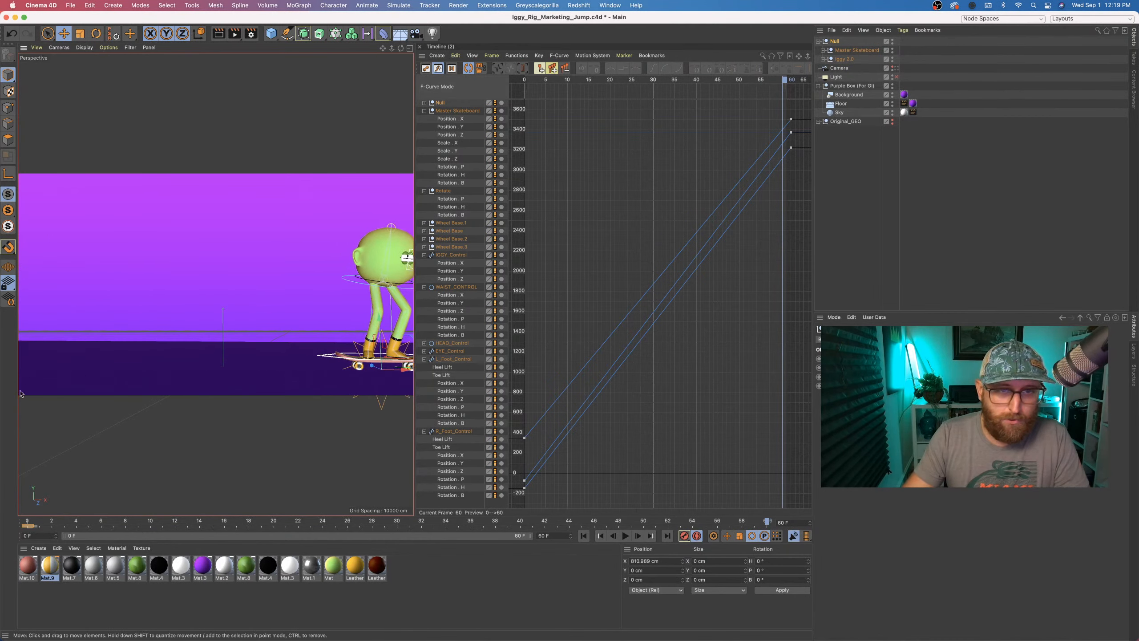
- Try moving the Null farther across at frame 60, to about X 998 cm, and scrub back to frame 32 to check the motion
{"action": "left_click", "coordinate": [410, 48]}
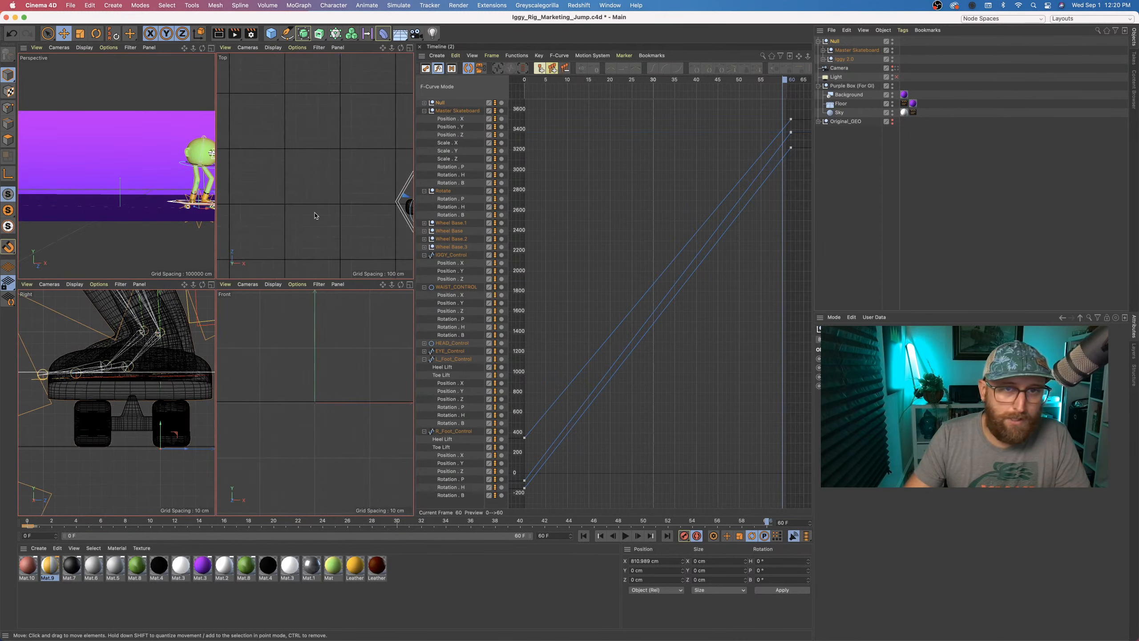
{"action": "scroll", "coordinate": [317, 216], "scroll_direction": "down", "scroll_amount": 3}
{"action": "middle_click_drag", "start_coordinate": [325, 219], "coordinate": [303, 215], "text": "alt"}
{"action": "middle_click_drag", "start_coordinate": [392, 218], "coordinate": [366, 215], "text": "alt"}
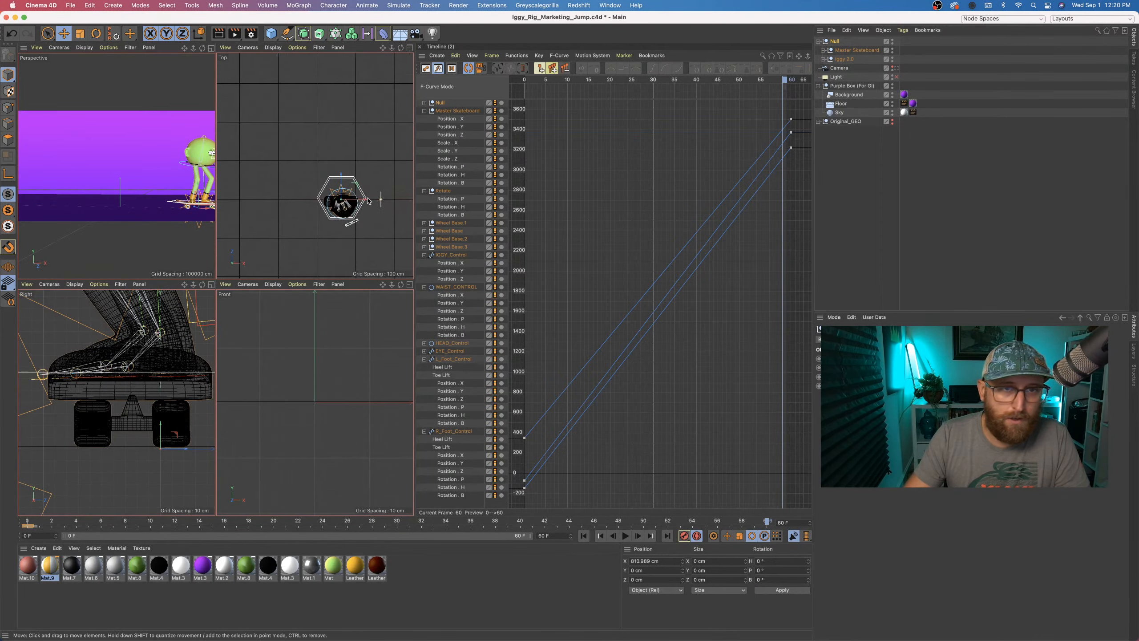
{"action": "left_click_drag", "start_coordinate": [368, 201], "coordinate": [384, 203]}
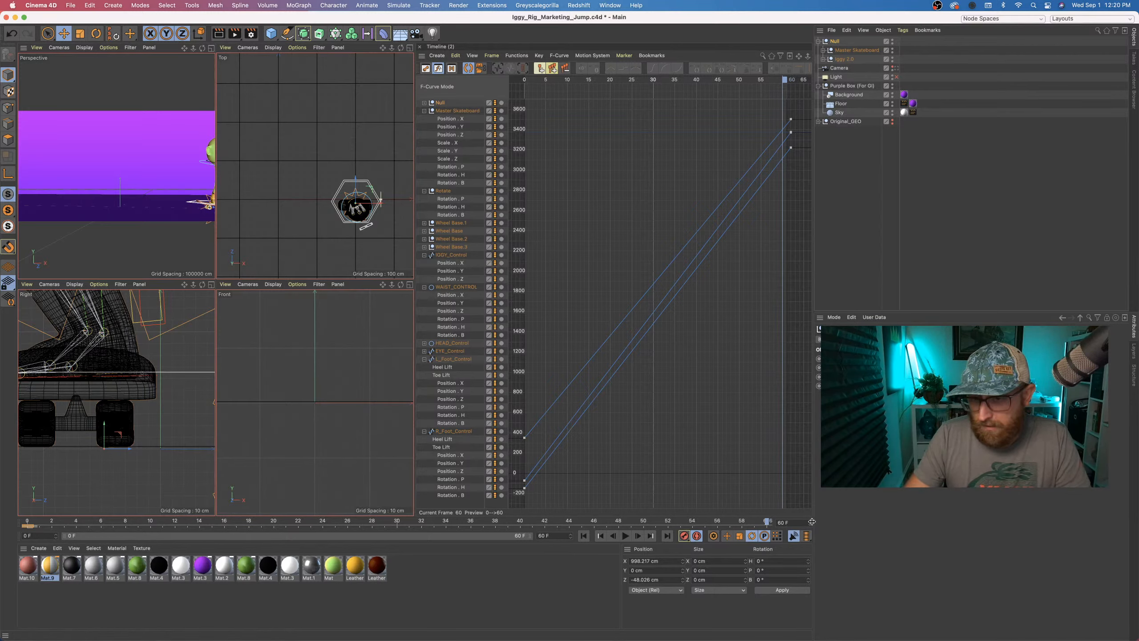
{"action": "left_click", "coordinate": [212, 48]}
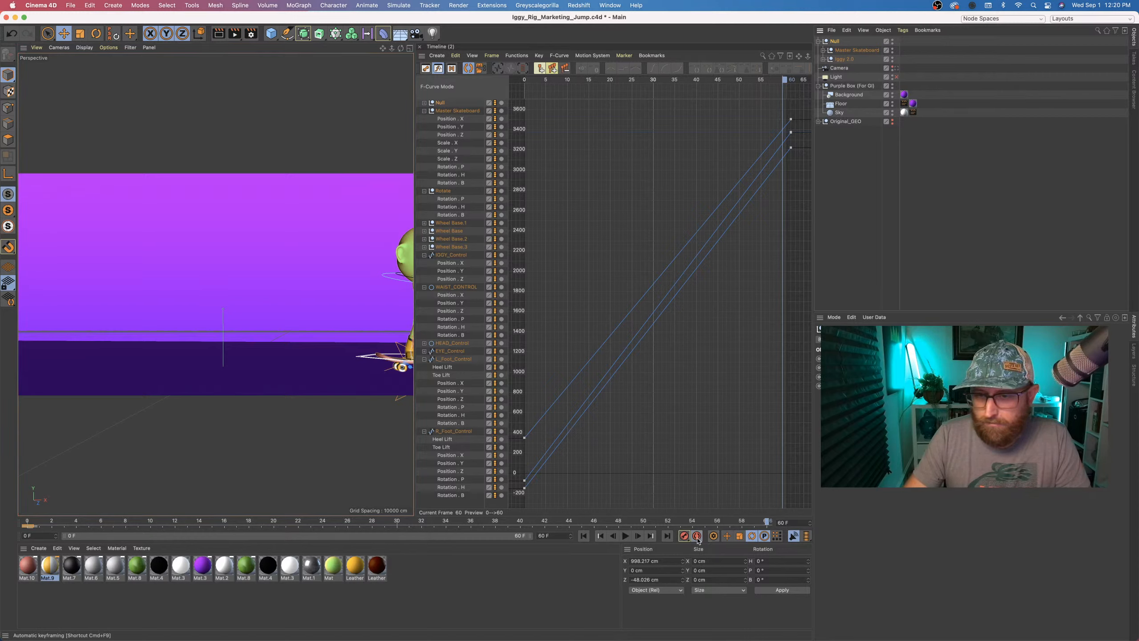
{"action": "left_click_drag", "start_coordinate": [766, 523], "coordinate": [425, 510]}
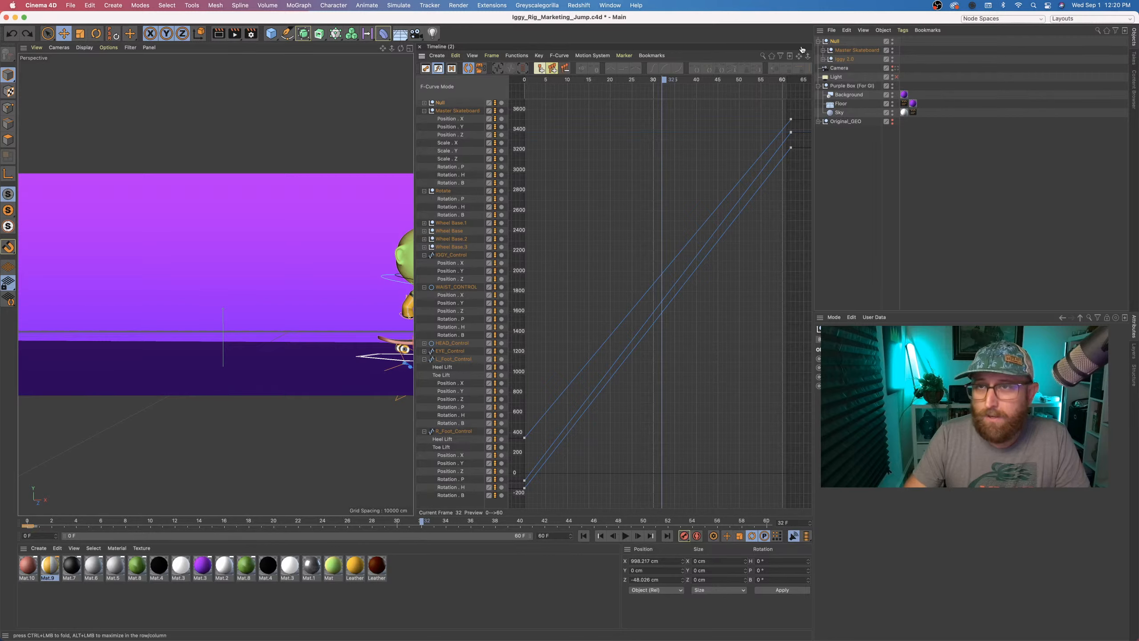
- Undo the Null's recorded moves back to its start position, reselect it, and revert a trial shift along X
{"action": "key", "text": "super+z"}
{"action": "key", "text": "super+z"}
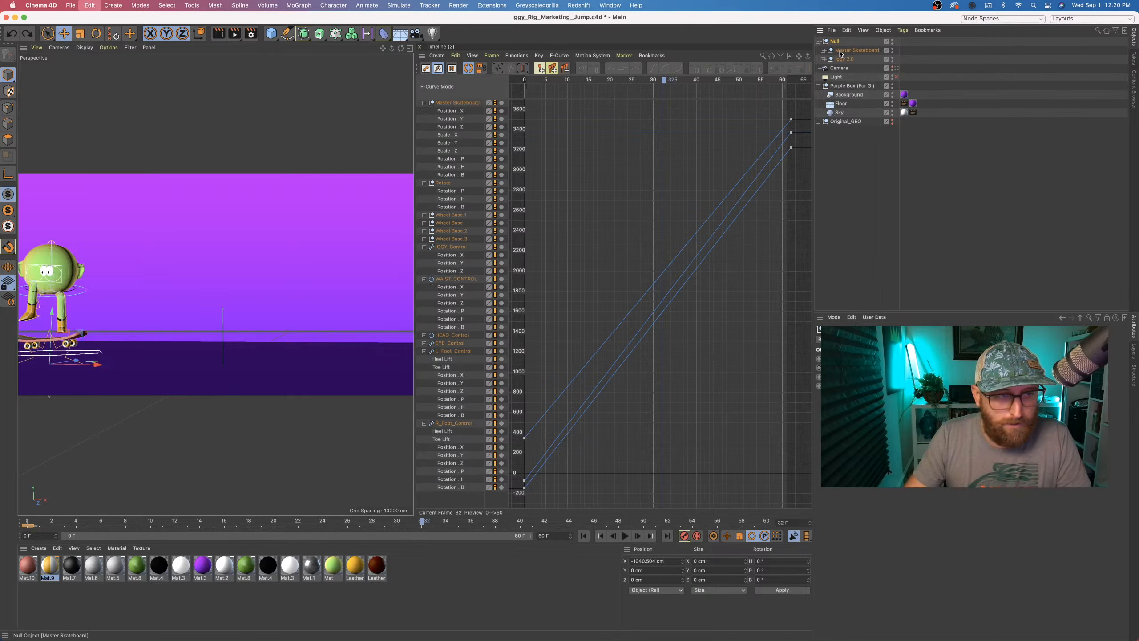
{"action": "left_click", "coordinate": [859, 104]}
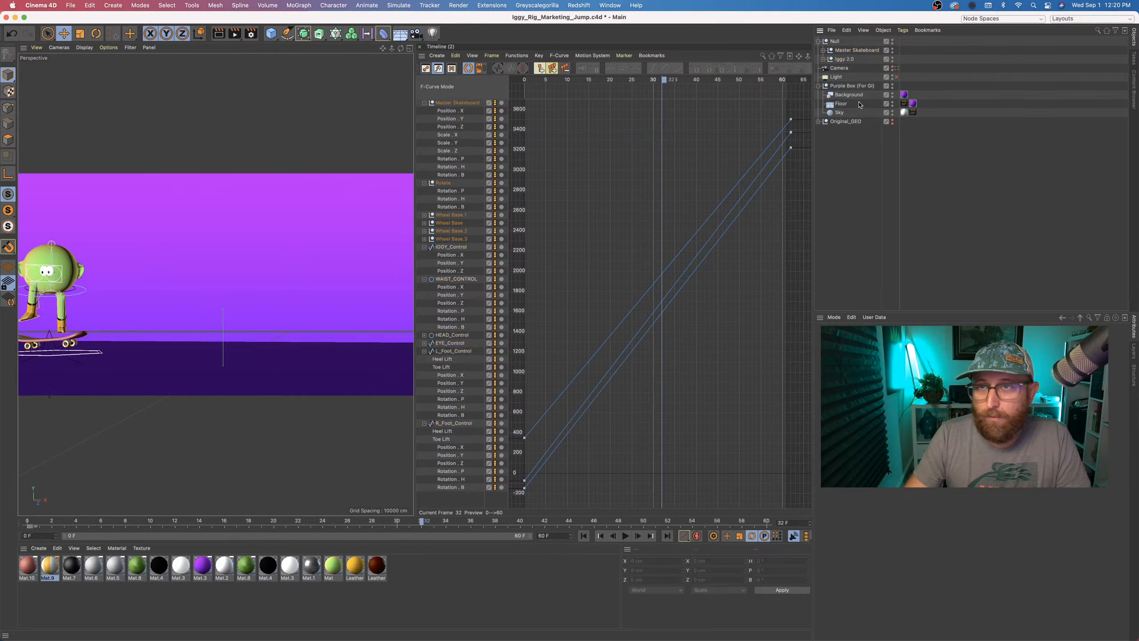
{"action": "left_click", "coordinate": [835, 41]}
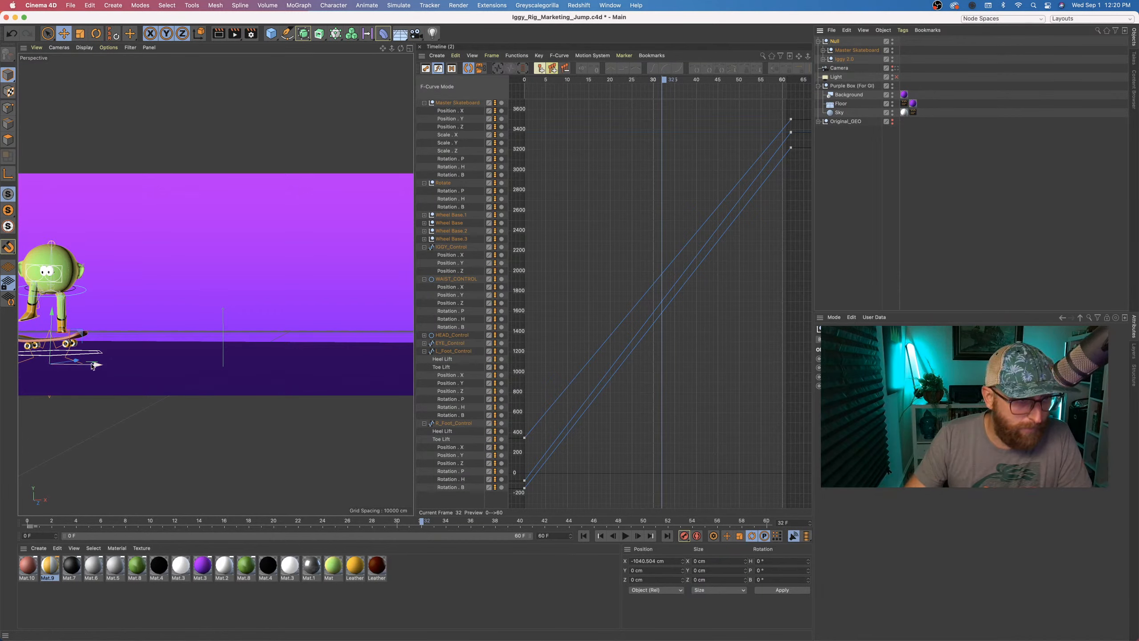
{"action": "left_click_drag", "start_coordinate": [92, 366], "coordinate": [159, 369]}
{"action": "key", "text": "super+z"}
- At frame 0, move the Null along X to about -1053.6 cm, record a keyframe, and check the motion at frame 60
{"action": "left_click_drag", "start_coordinate": [99, 525], "coordinate": [27, 523]}
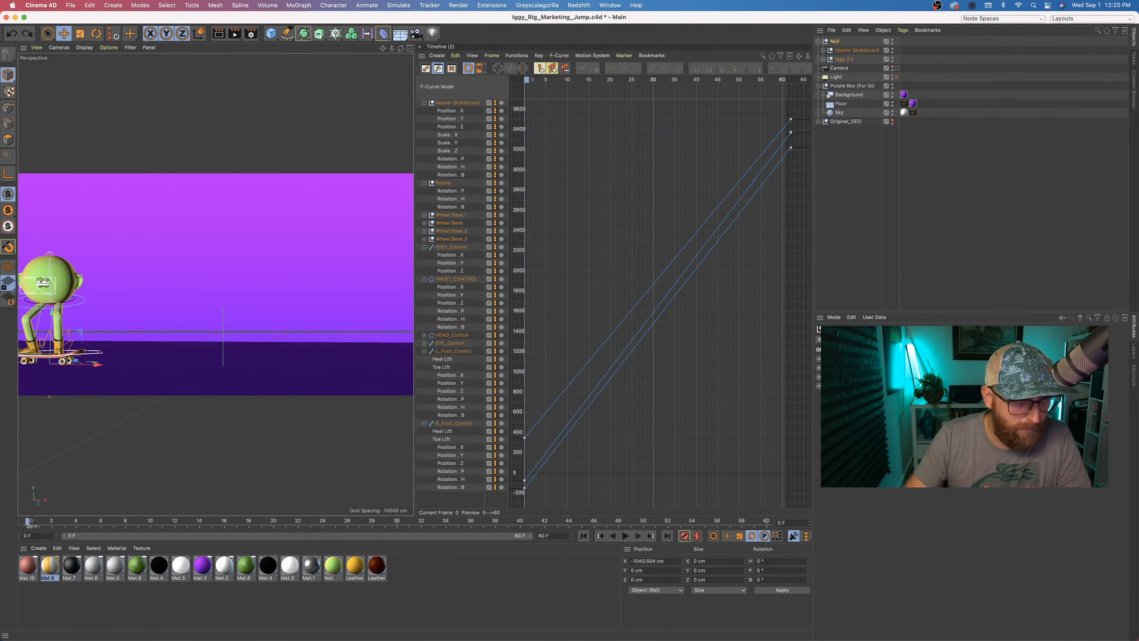
{"action": "left_click_drag", "start_coordinate": [99, 367], "coordinate": [95, 366]}
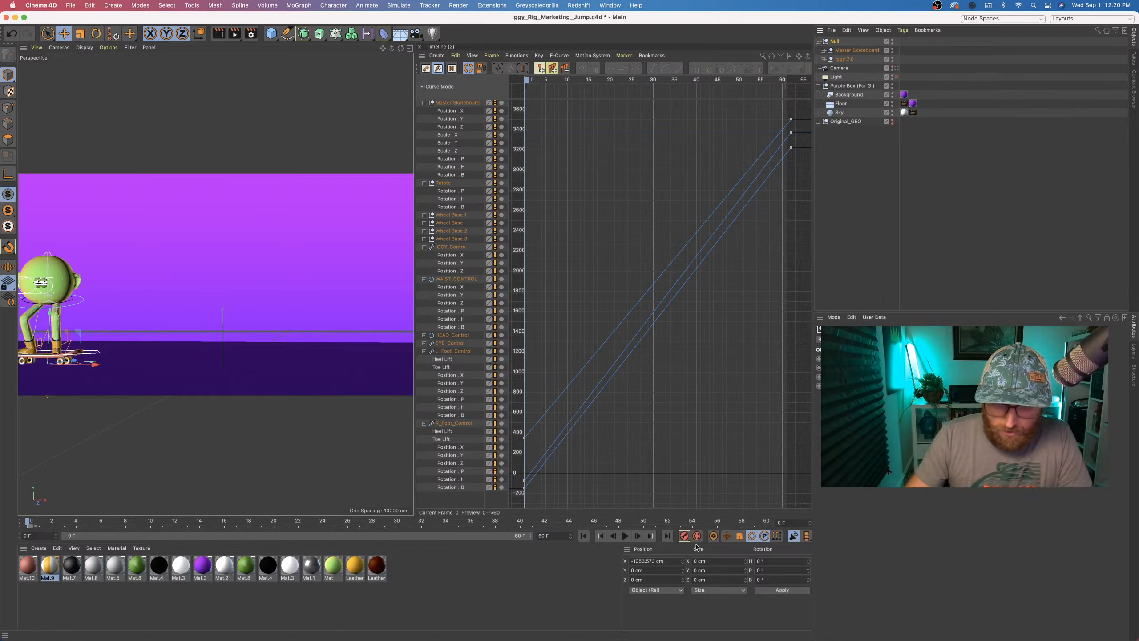
{"action": "left_click", "coordinate": [683, 536]}
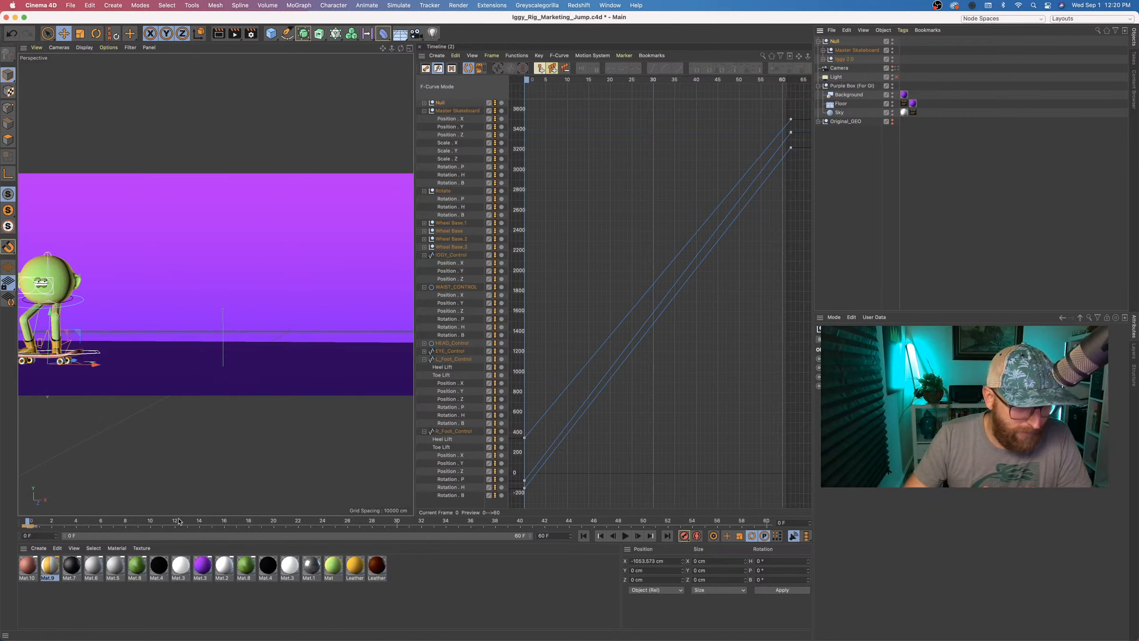
{"action": "key", "text": "F8"}
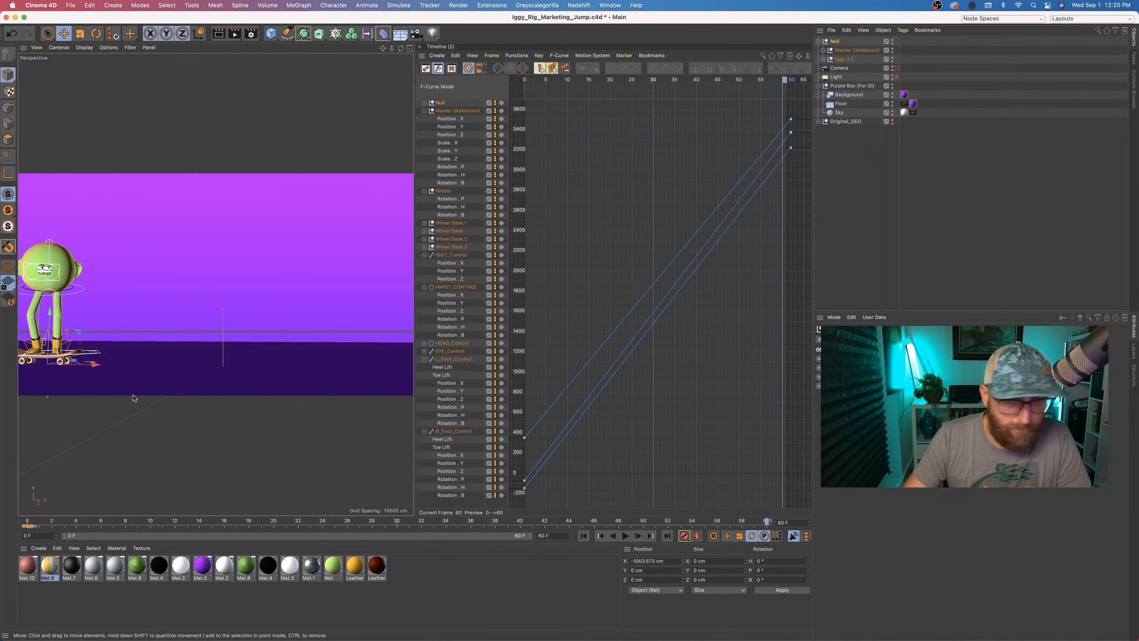
- Undo the Null's keyframe, enable position and scale recording, and record the Null again at frame 0
{"action": "key", "text": "super+z"}
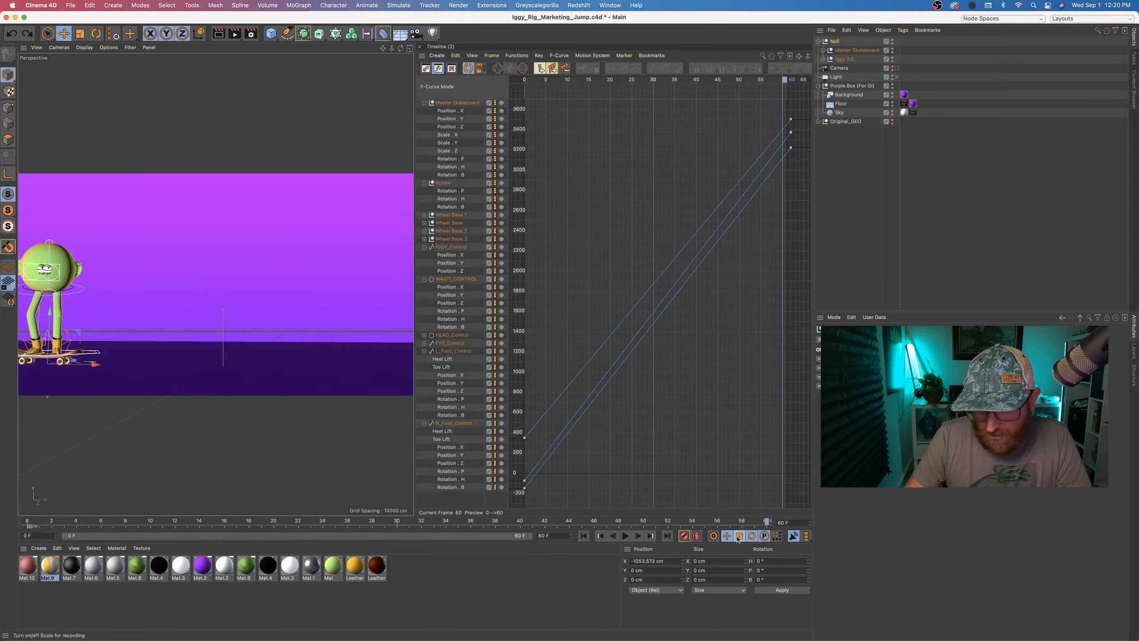
{"action": "left_click_drag", "start_coordinate": [766, 522], "coordinate": [28, 522]}
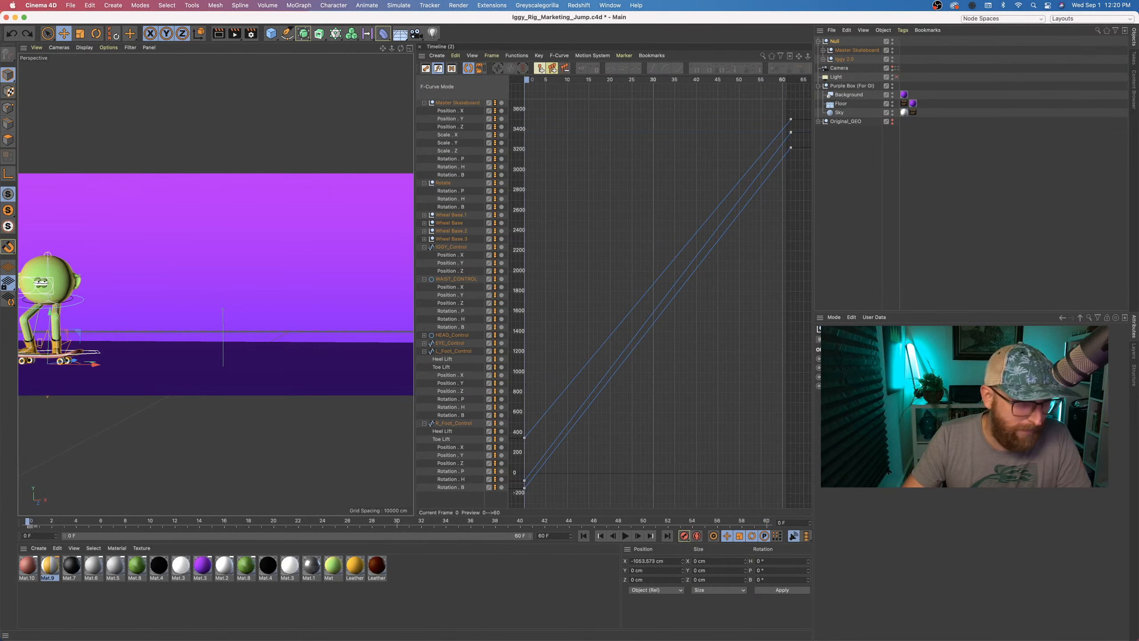
{"action": "left_click", "coordinate": [684, 535]}
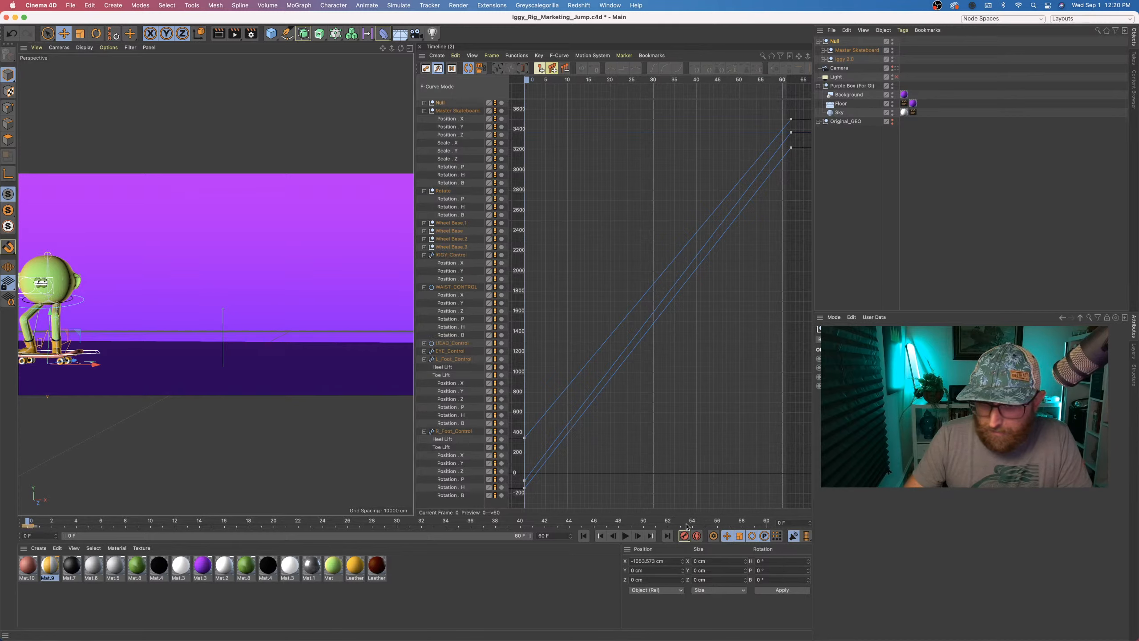
- At frame 60, move the Null across the scene to about X 1046.3 cm and record a keyframe
{"action": "left_click_drag", "start_coordinate": [686, 523], "coordinate": [767, 522]}
{"action": "left_click_drag", "start_coordinate": [95, 364], "coordinate": [475, 368]}
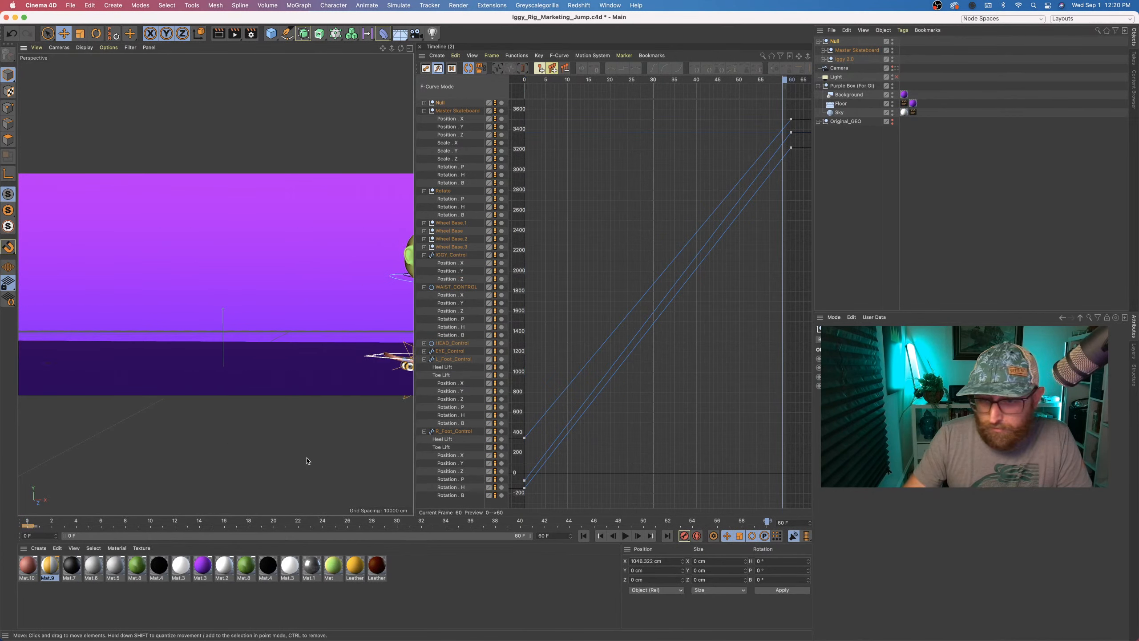
{"action": "left_click", "coordinate": [683, 536]}
{"action": "scroll", "coordinate": [353, 350], "scroll_direction": "down", "scroll_amount": 4}
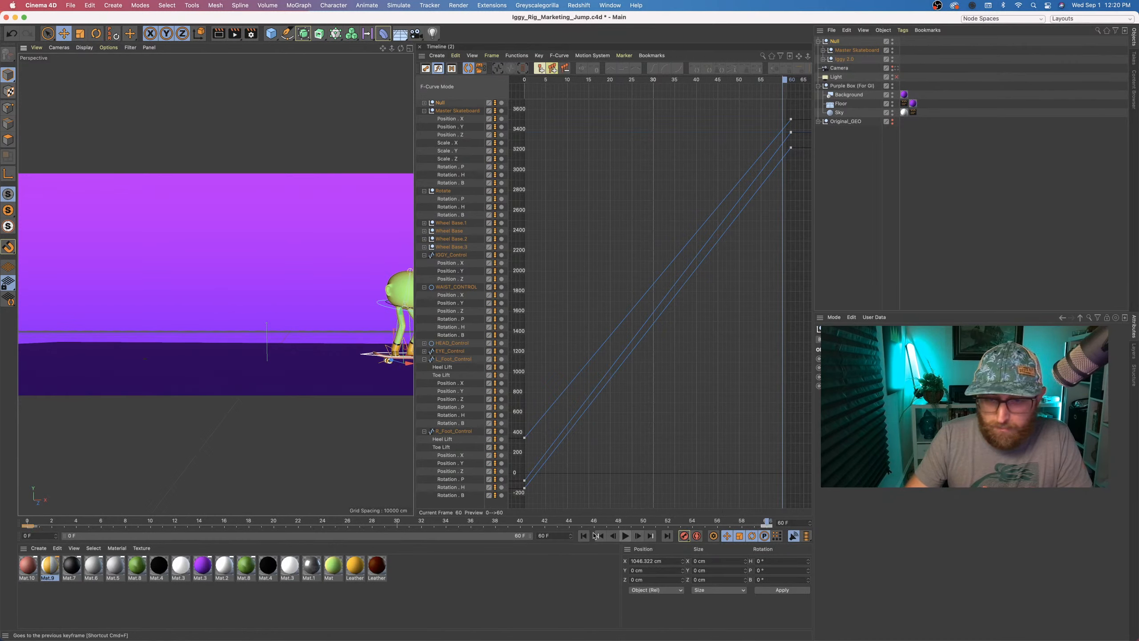
- Play back the rider's travel, and meanwhile collapse the Master Skateboard tracks and expand the Null's tracks in the timeline
{"action": "left_click", "coordinate": [596, 535]}
{"action": "left_click", "coordinate": [624, 536]}
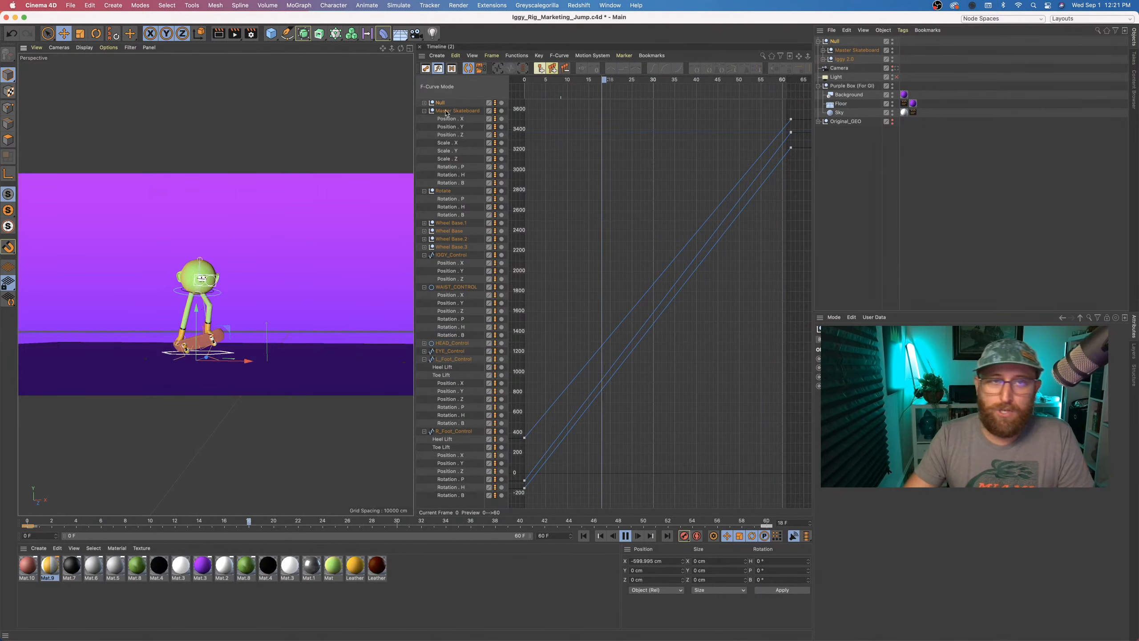
{"action": "left_click", "coordinate": [424, 111]}
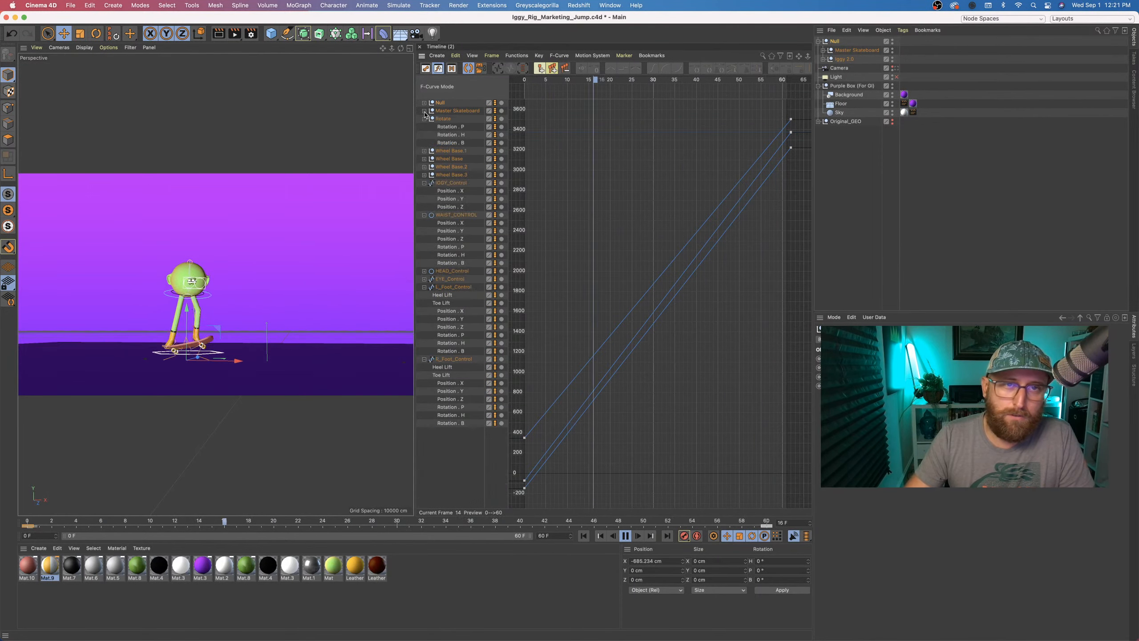
{"action": "left_click", "coordinate": [424, 102]}
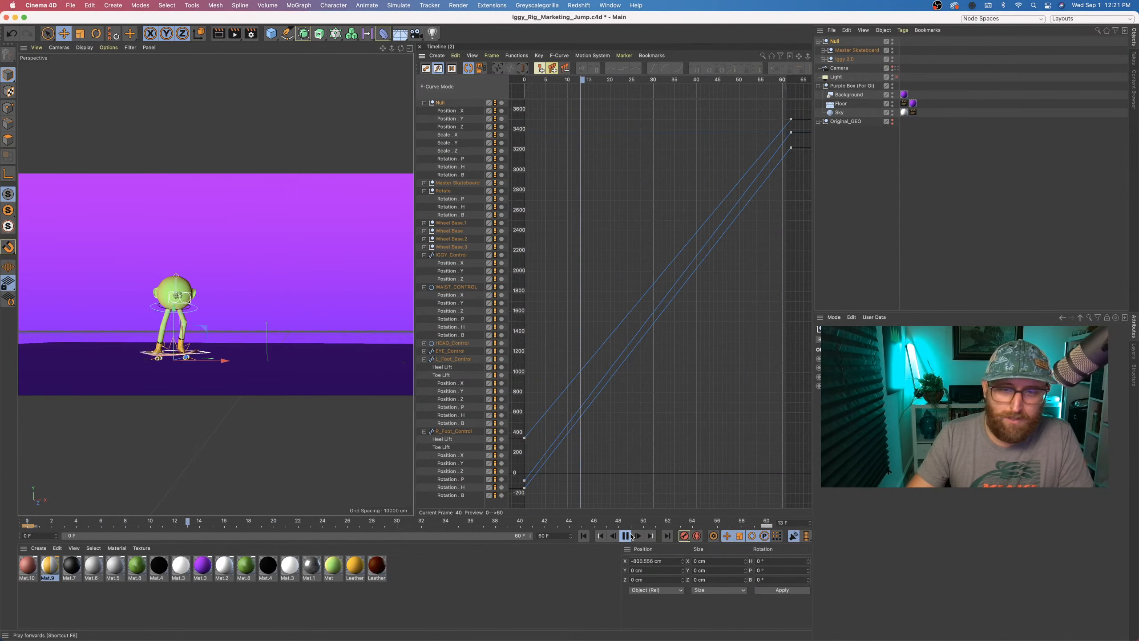
{"action": "left_click", "coordinate": [628, 536]}
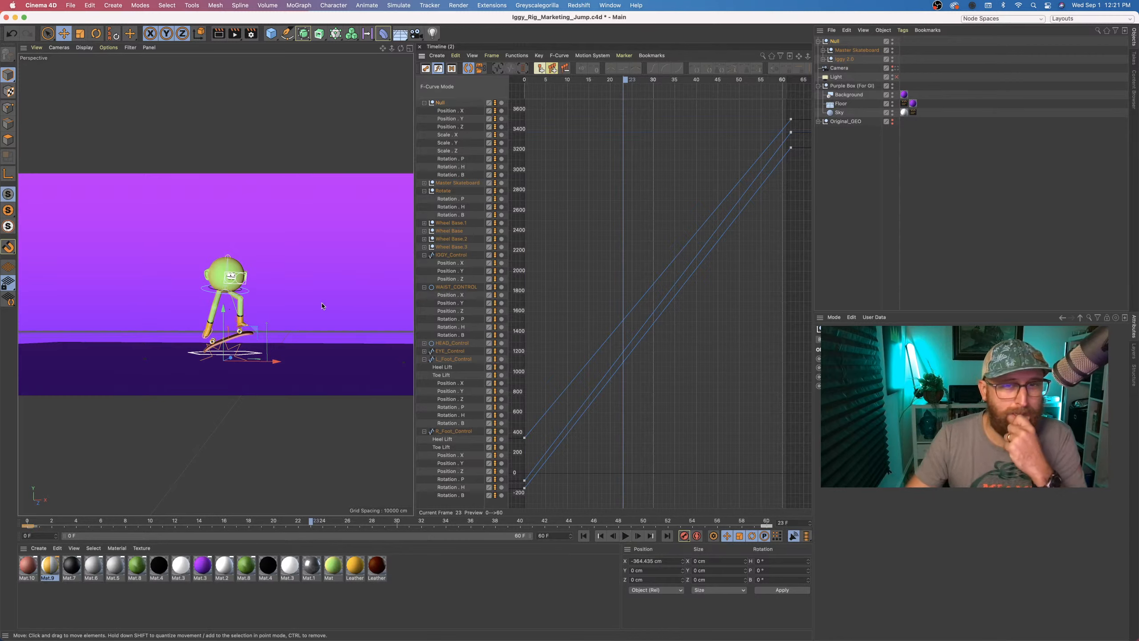
- Isolate the Null's Position X curve and make both of its keyframes linear, comparing against the eased version
{"action": "left_click", "coordinate": [439, 104]}
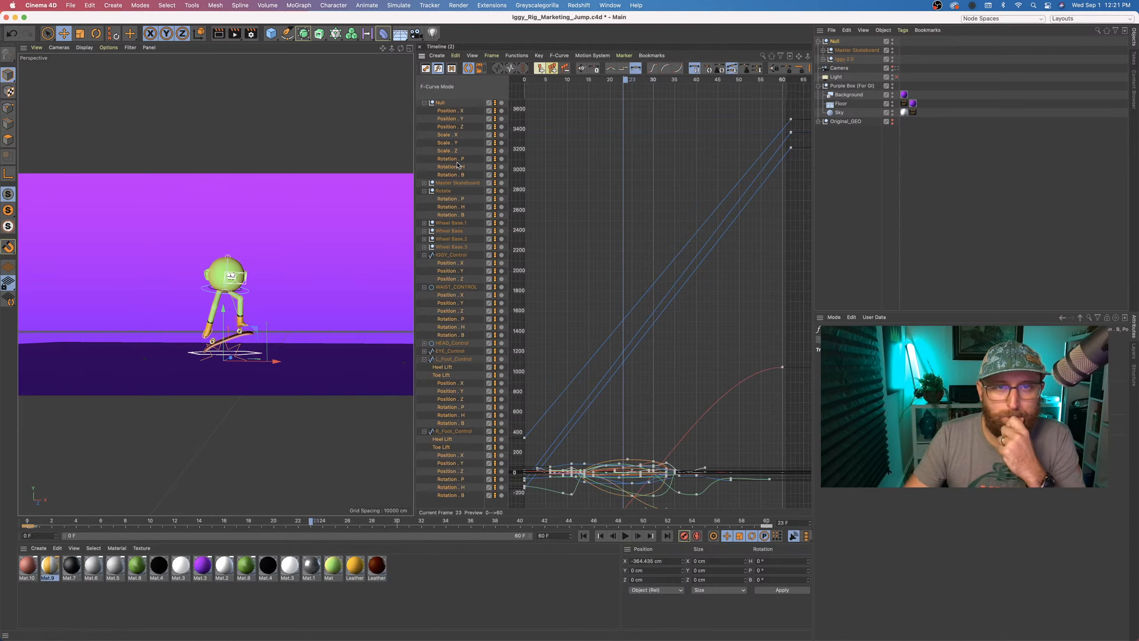
{"action": "key", "text": "h"}
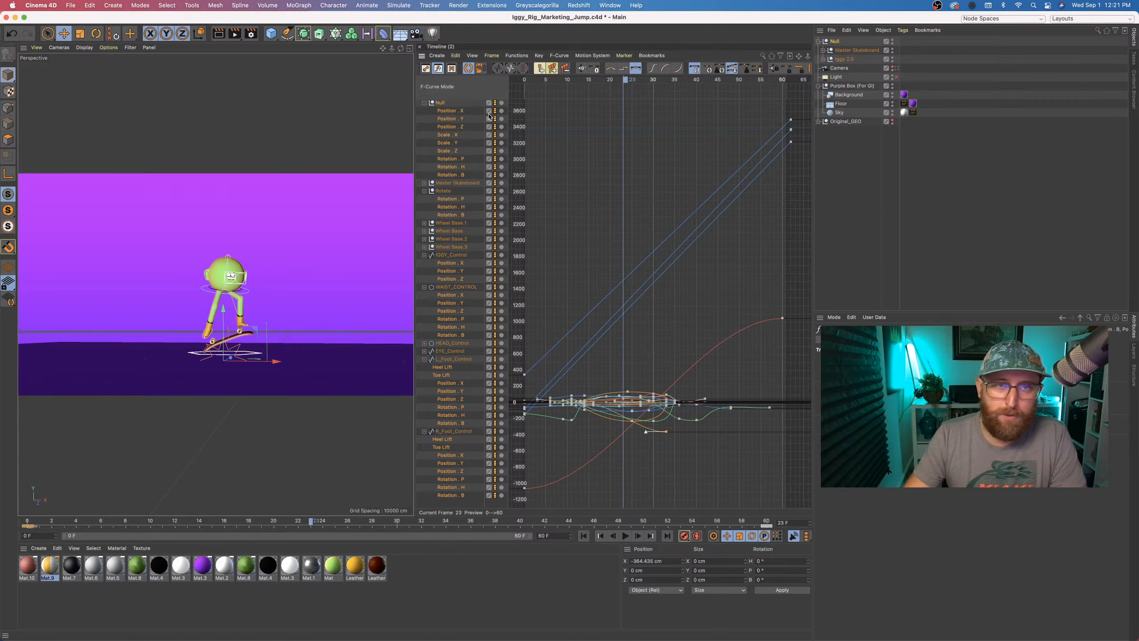
{"action": "left_click", "coordinate": [458, 112]}
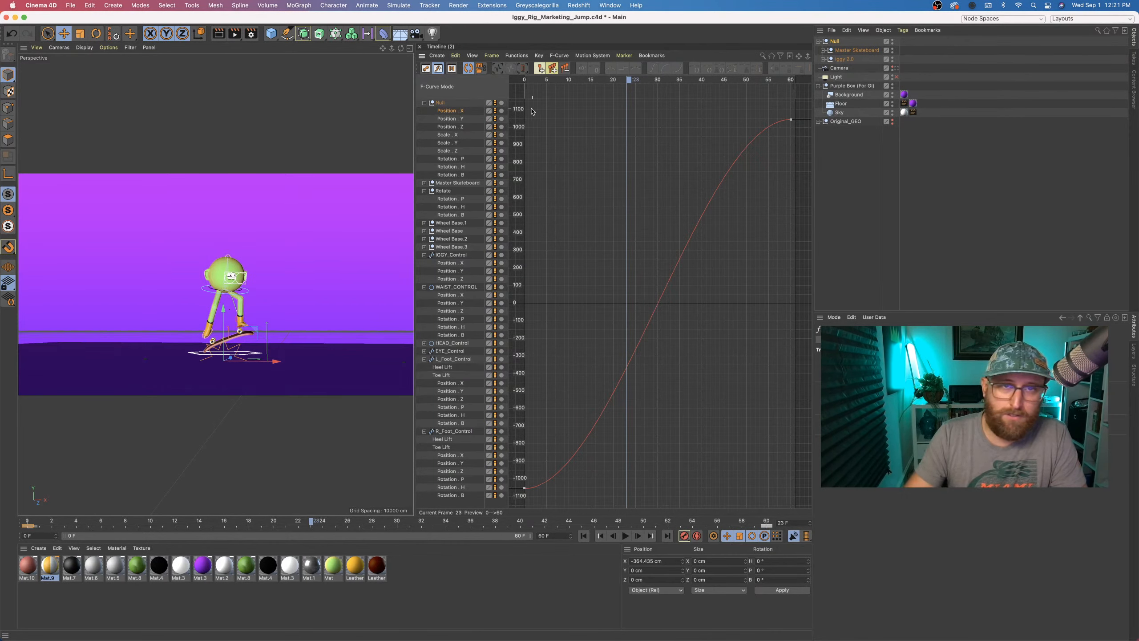
{"action": "left_click_drag", "start_coordinate": [801, 118], "coordinate": [518, 497]}
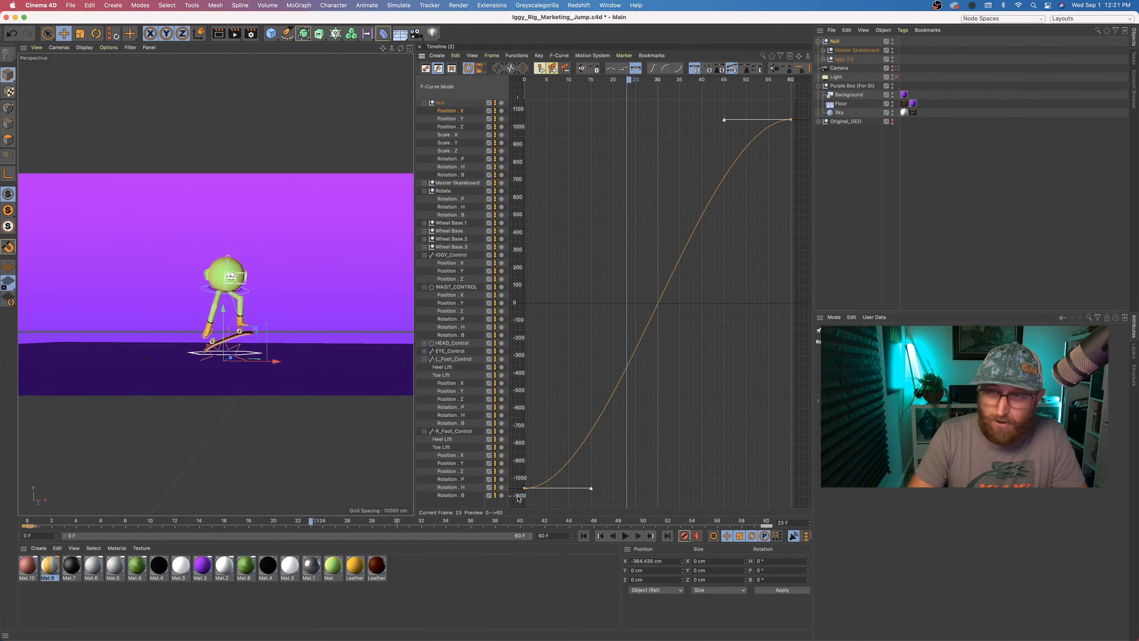
{"action": "key", "text": "alt+l"}
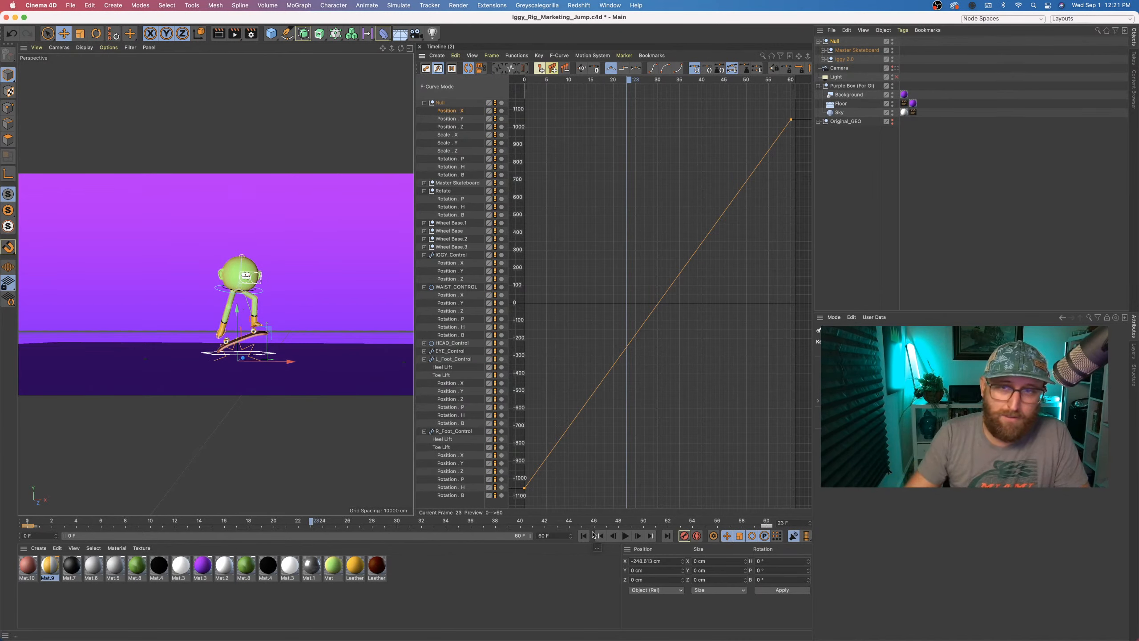
{"action": "key", "text": "super+z"}
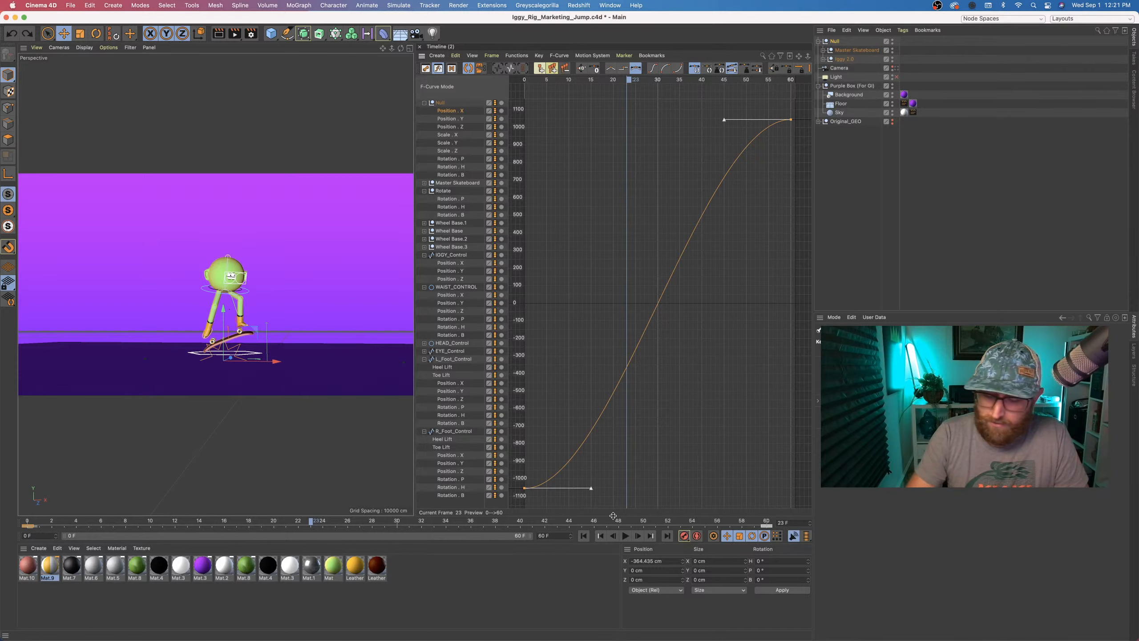
{"action": "key", "text": "super+shift+z"}
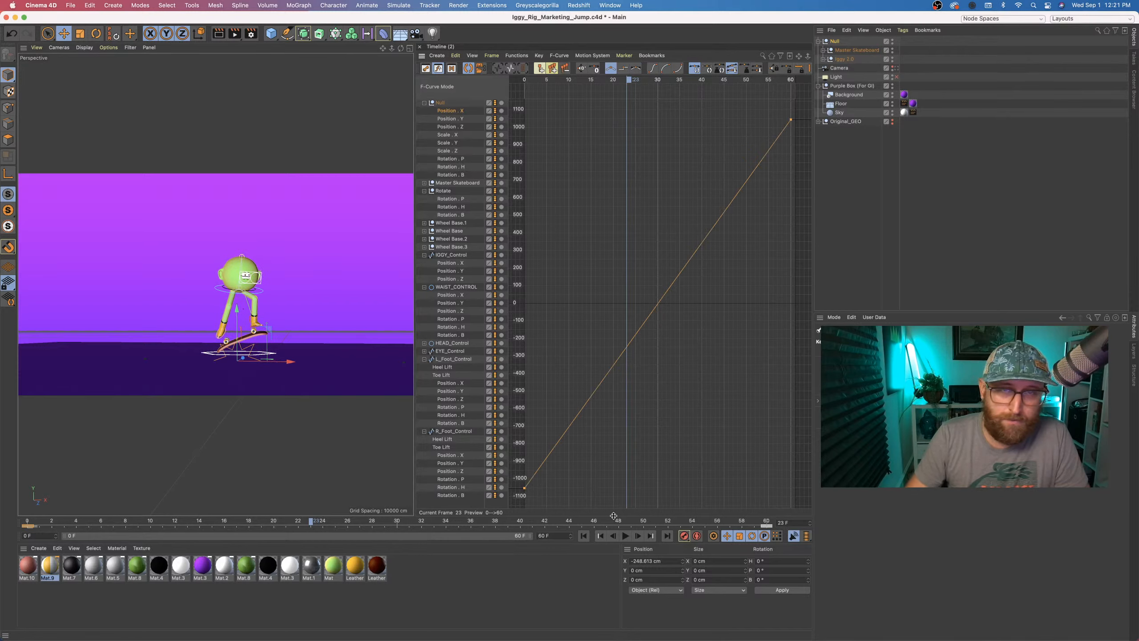
- Play back the linear travel from frame 0 and stop partway through
{"action": "left_click", "coordinate": [583, 535]}
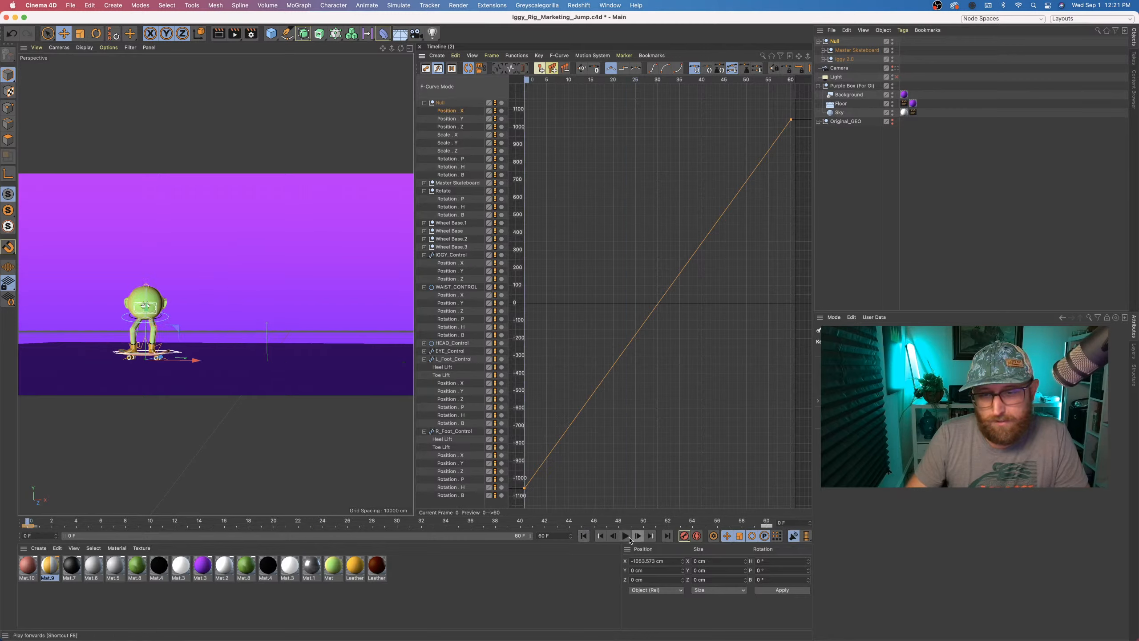
{"action": "left_click", "coordinate": [625, 535]}
{"action": "left_click", "coordinate": [626, 535]}
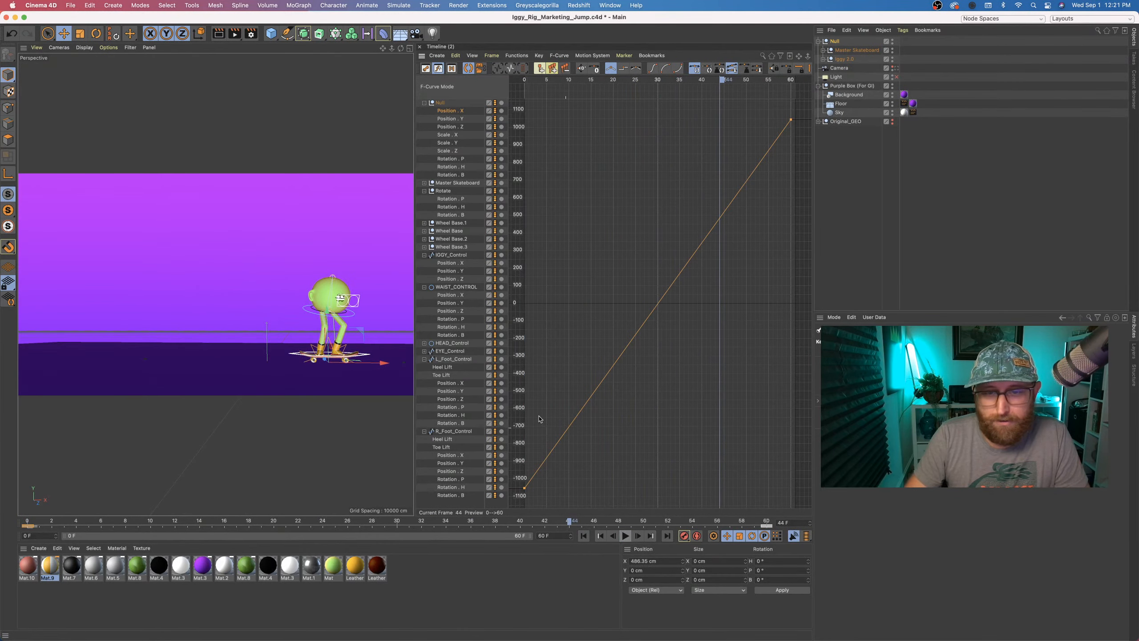
- Set the Null's first Position X keyframe to spline interpolation and pull its handle steeply upward for a fast start
{"action": "left_click_drag", "start_coordinate": [549, 441], "coordinate": [516, 519]}
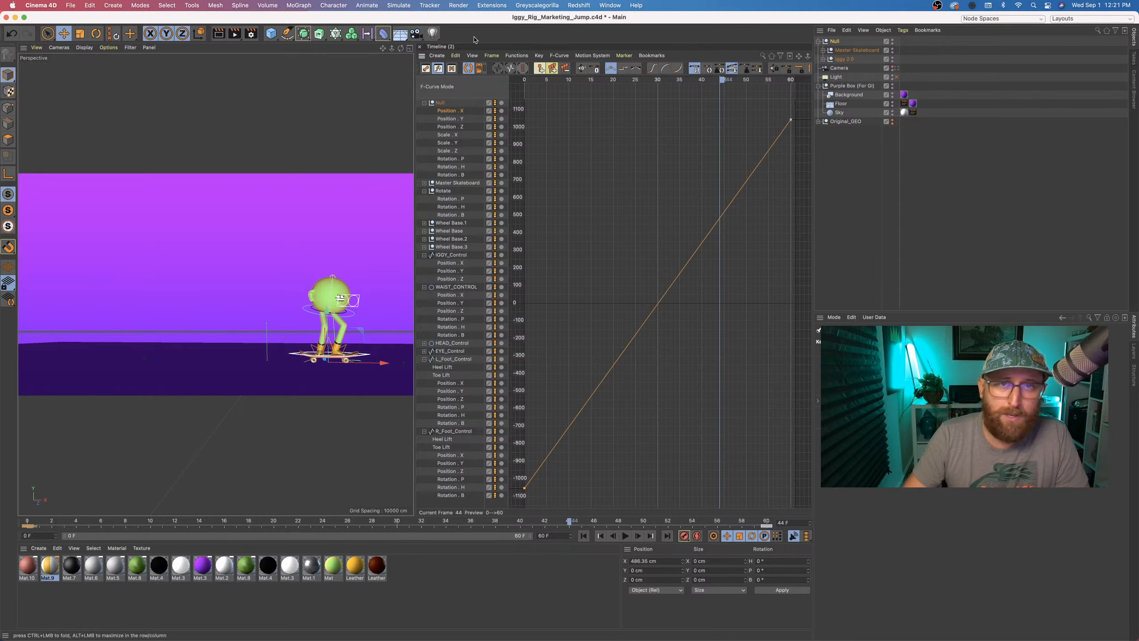
{"action": "left_click", "coordinate": [635, 68]}
{"action": "left_click_drag", "start_coordinate": [568, 432], "coordinate": [511, 520]}
{"action": "left_click_drag", "start_coordinate": [590, 488], "coordinate": [544, 322]}
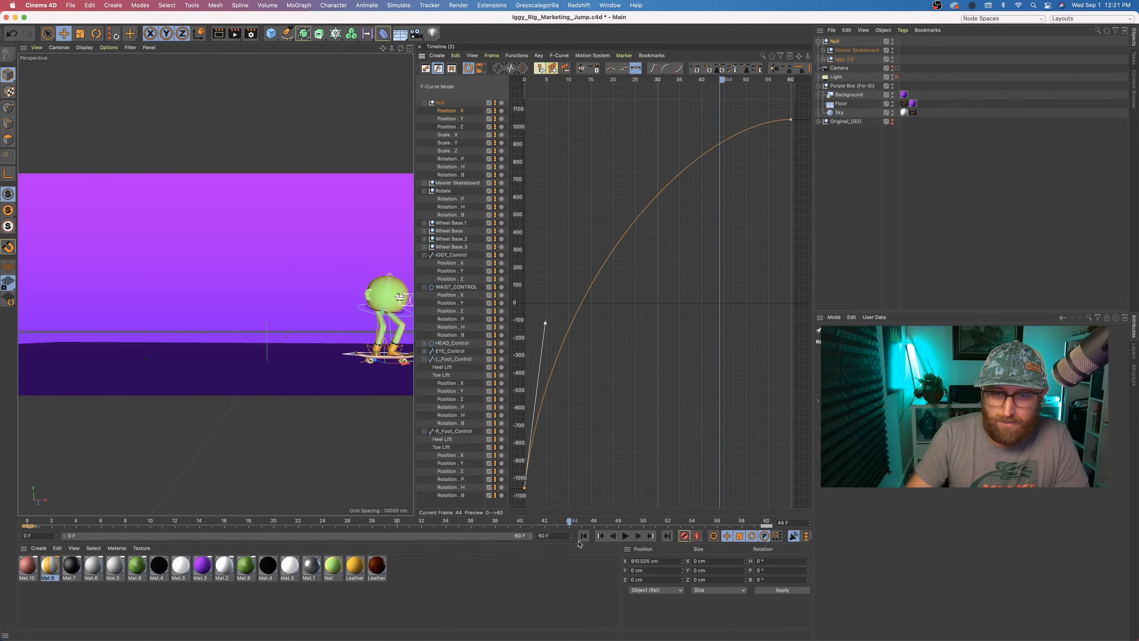
- Play back the fast-start travel from frame 0 and stop it
{"action": "left_click", "coordinate": [583, 535]}
{"action": "left_click", "coordinate": [625, 535]}
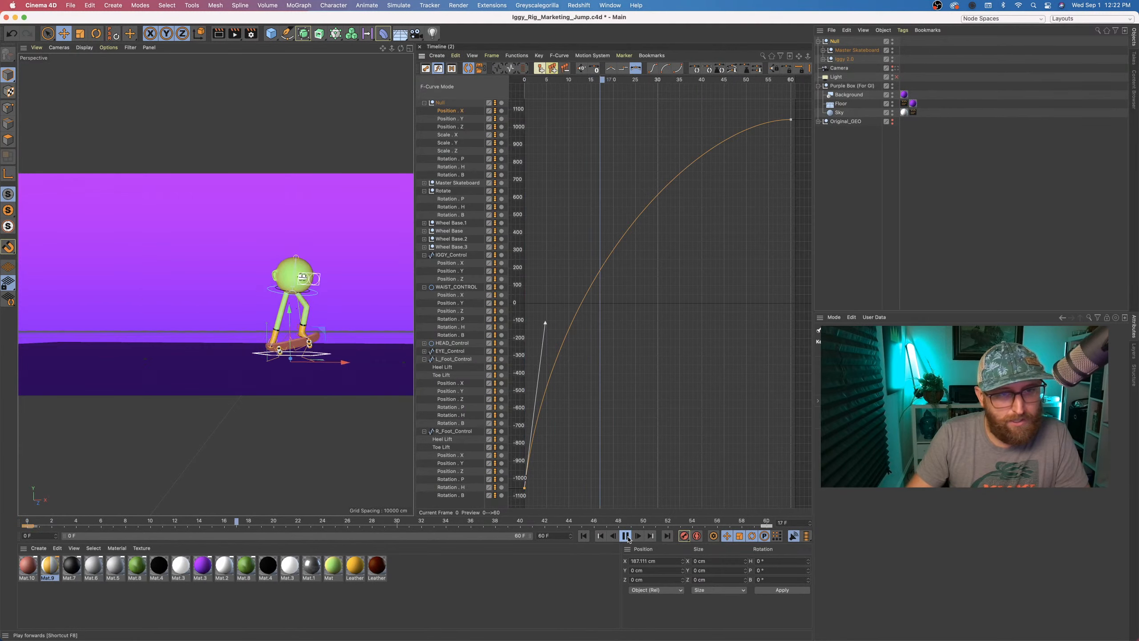
{"action": "left_click", "coordinate": [625, 535]}
- Soften the Position X curve by lowering the first keyframe's handle and angling the last keyframe's handle downward to about frame 50
{"action": "left_click_drag", "start_coordinate": [546, 323], "coordinate": [556, 356]}
{"action": "left_click", "coordinate": [790, 119]}
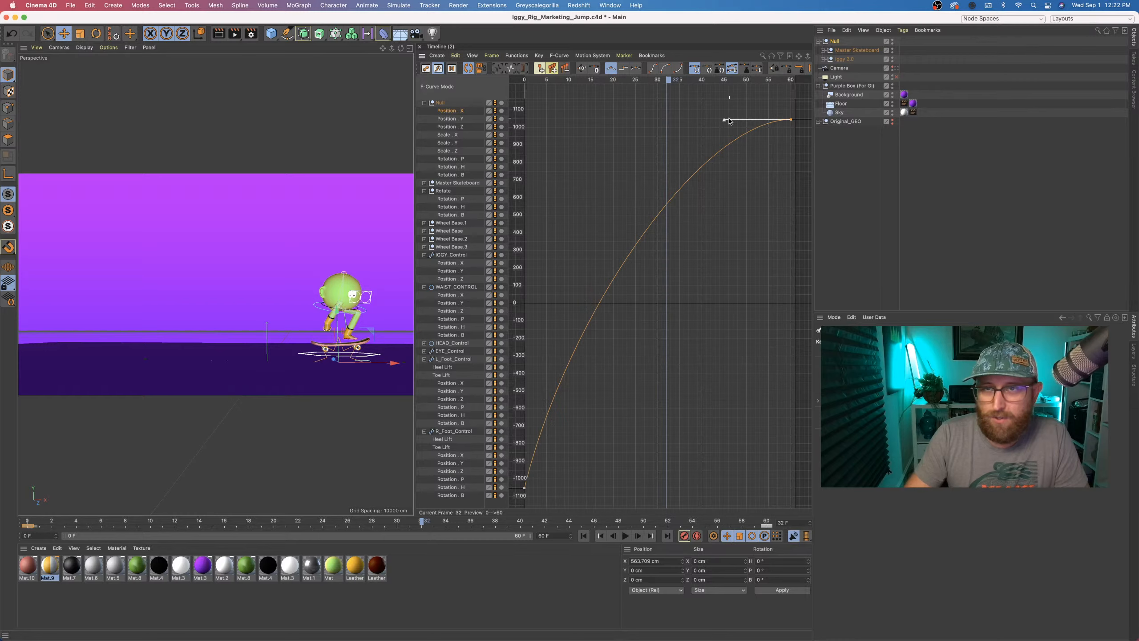
{"action": "left_click_drag", "start_coordinate": [724, 121], "coordinate": [746, 159]}
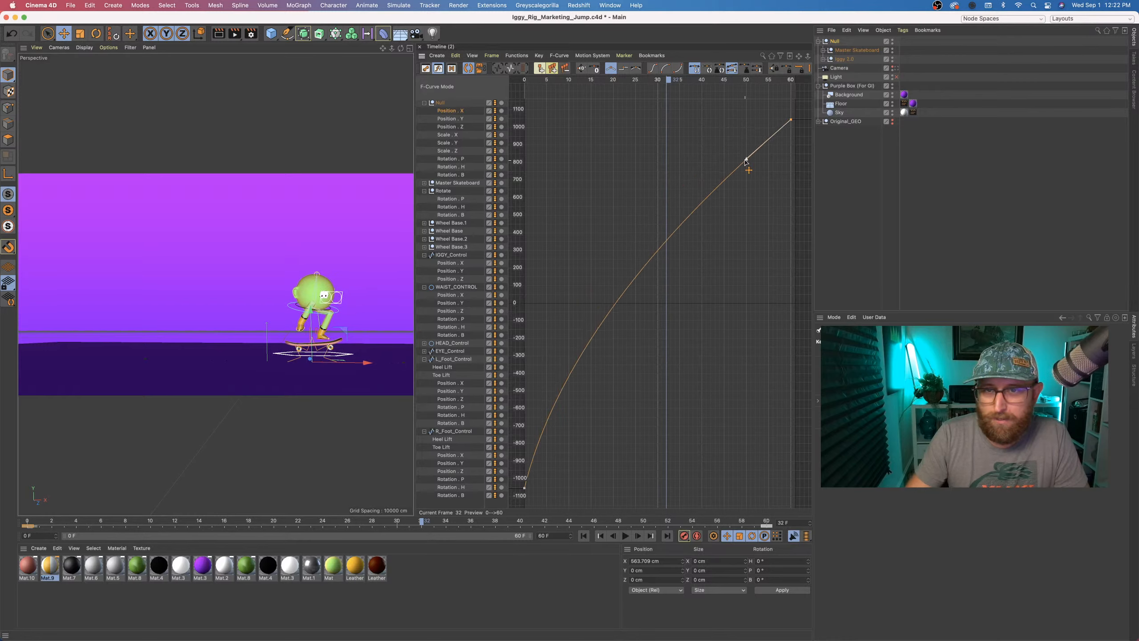
- Extend the first Position X keyframe's handle to about frame 8 to ease the fast start, and play back the travel from frame 0
{"action": "left_click_drag", "start_coordinate": [587, 334], "coordinate": [538, 504]}
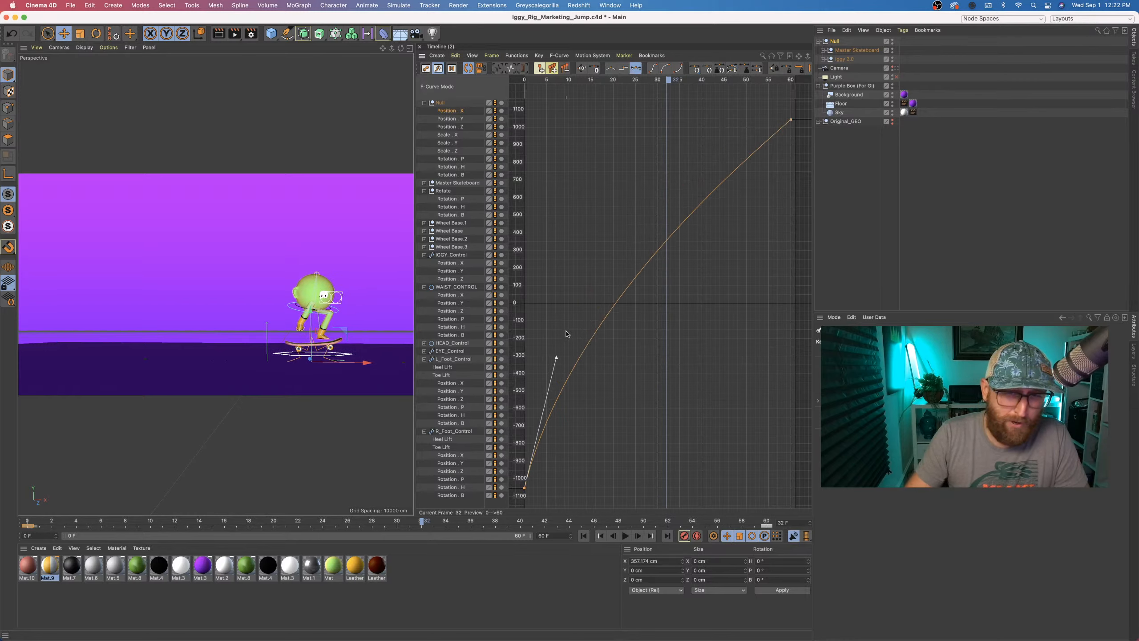
{"action": "left_click_drag", "start_coordinate": [556, 359], "coordinate": [562, 359]}
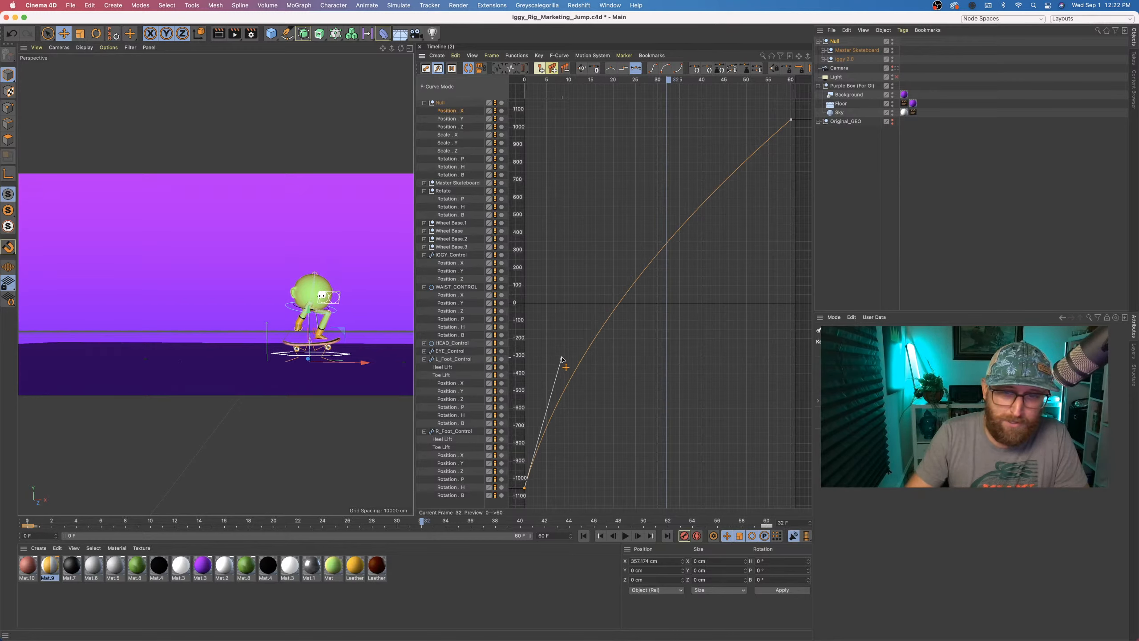
{"action": "left_click", "coordinate": [584, 535]}
{"action": "left_click", "coordinate": [625, 535]}
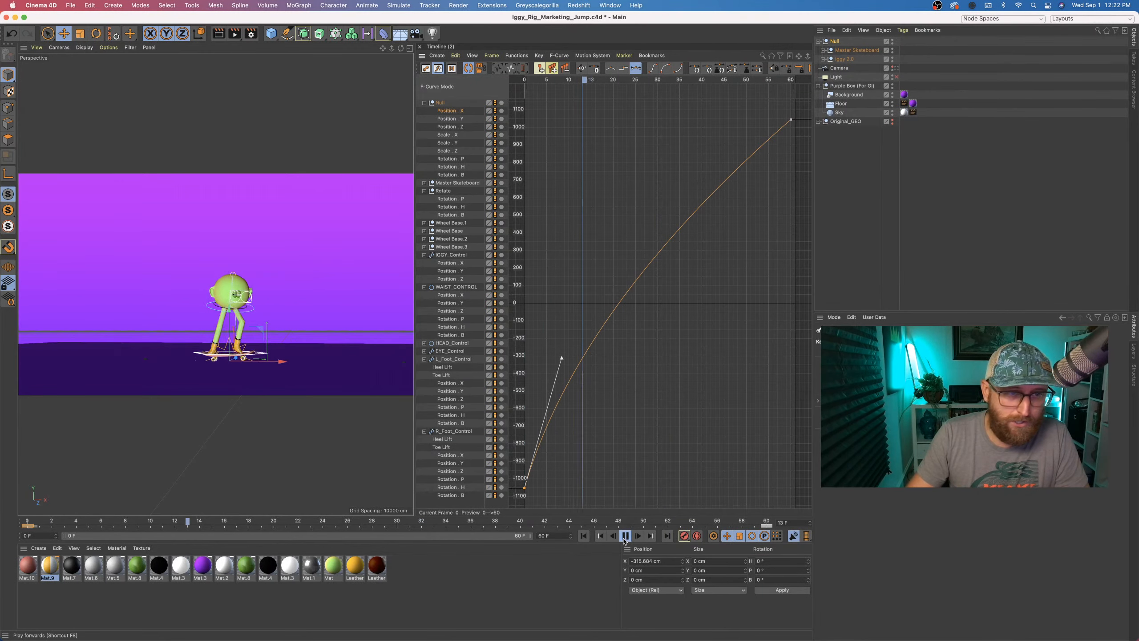
{"action": "left_click", "coordinate": [625, 539]}
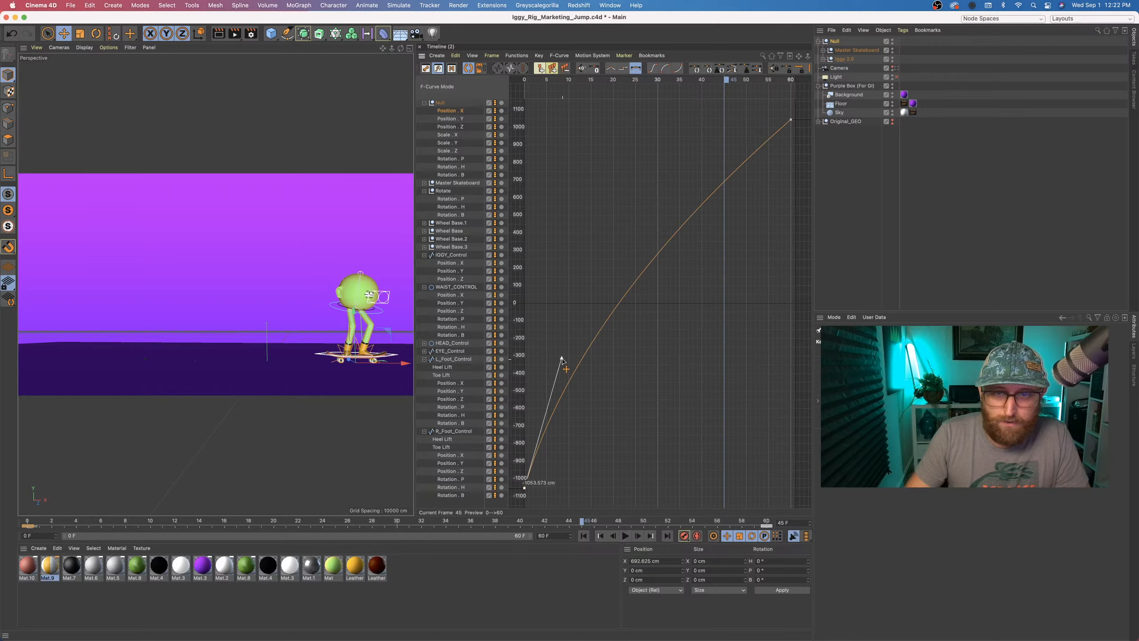
- Flatten the start of the Position X curve by moving the first keyframe's handle to about frame 12, and preview the travel from frame 0
{"action": "left_click_drag", "start_coordinate": [562, 359], "coordinate": [578, 369]}
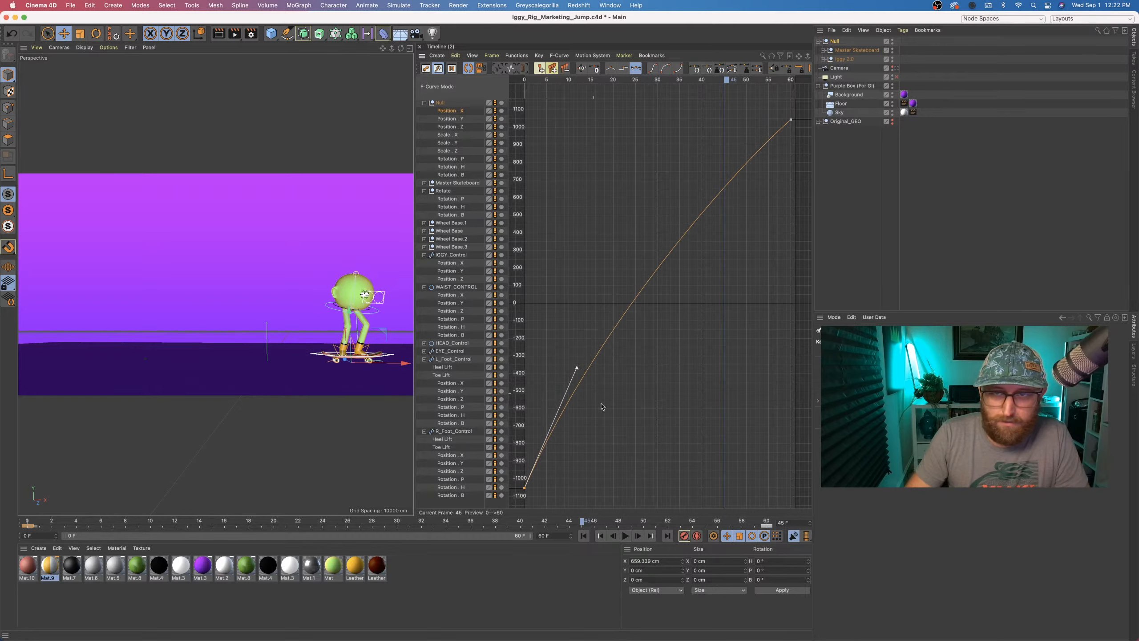
{"action": "left_click", "coordinate": [583, 536]}
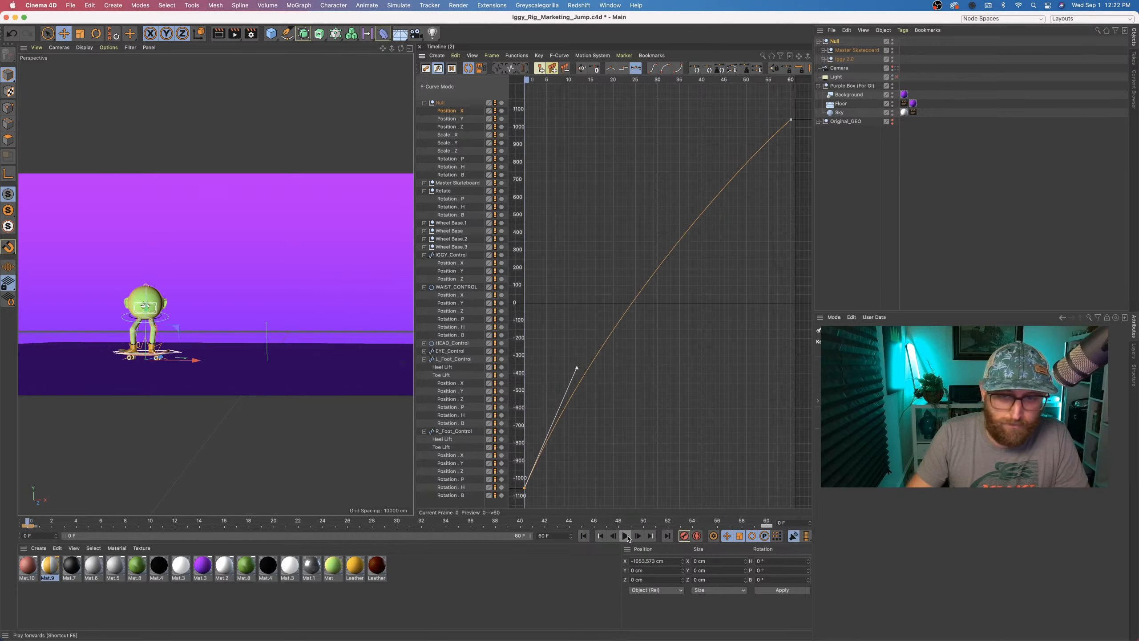
{"action": "left_click", "coordinate": [625, 536]}
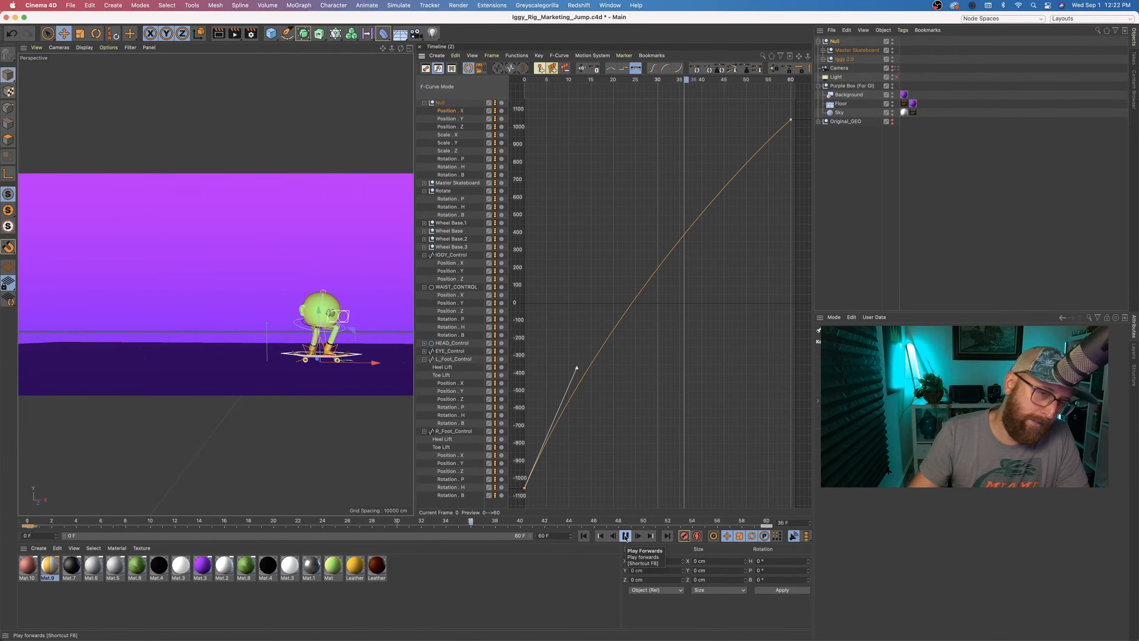
{"action": "left_click", "coordinate": [625, 537]}
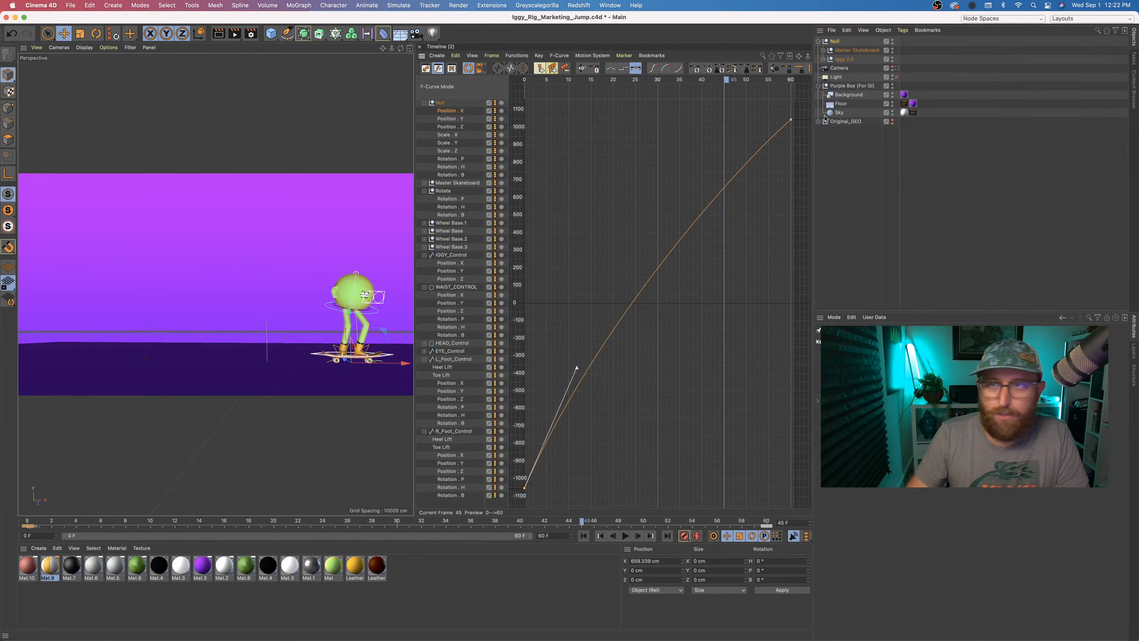
- Deselect the Null and make the Camera object visible in the viewport
{"action": "left_click", "coordinate": [868, 190]}
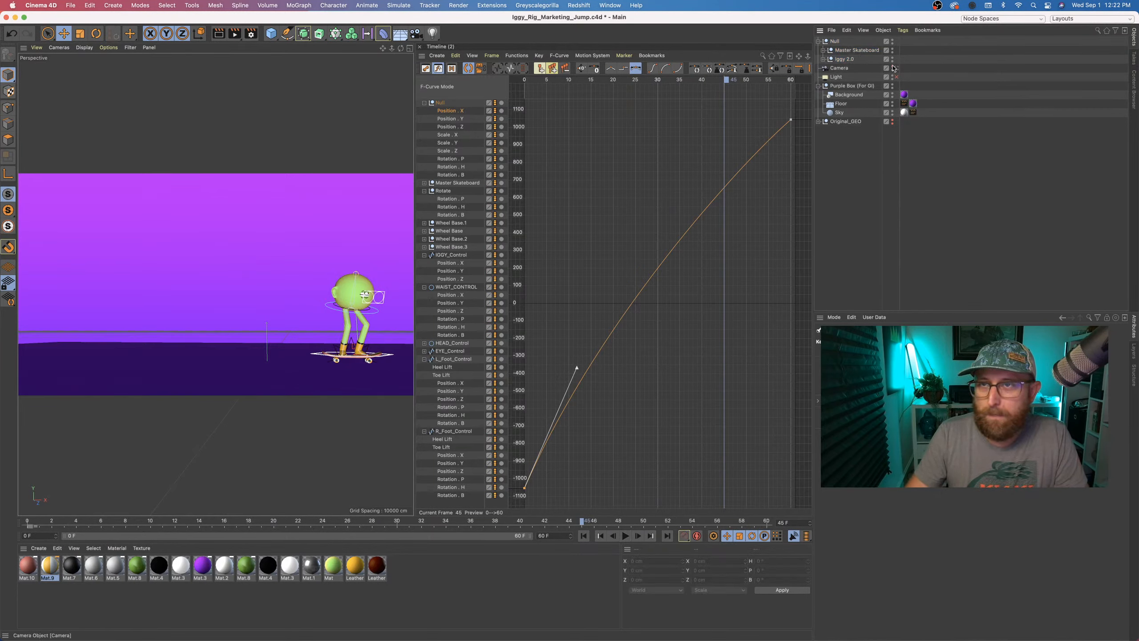
{"action": "left_click", "coordinate": [892, 66]}
{"action": "left_click", "coordinate": [896, 68]}
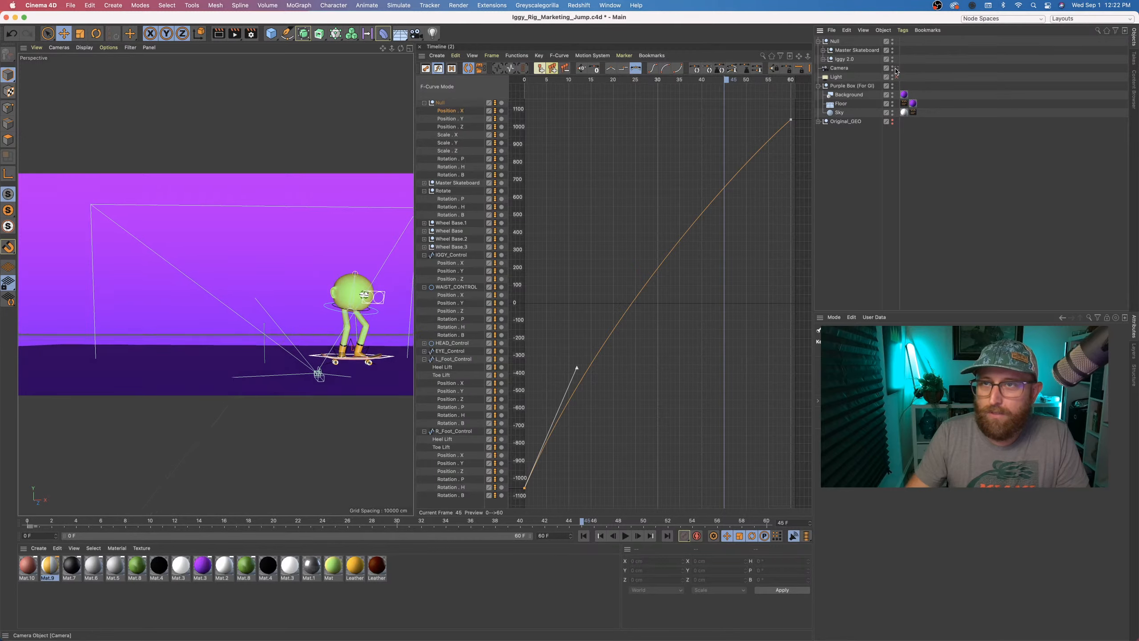
- Play the animation from the first frame through the Camera and pull the view back for a wider shot of the skateboarder
{"action": "left_click", "coordinate": [839, 68]}
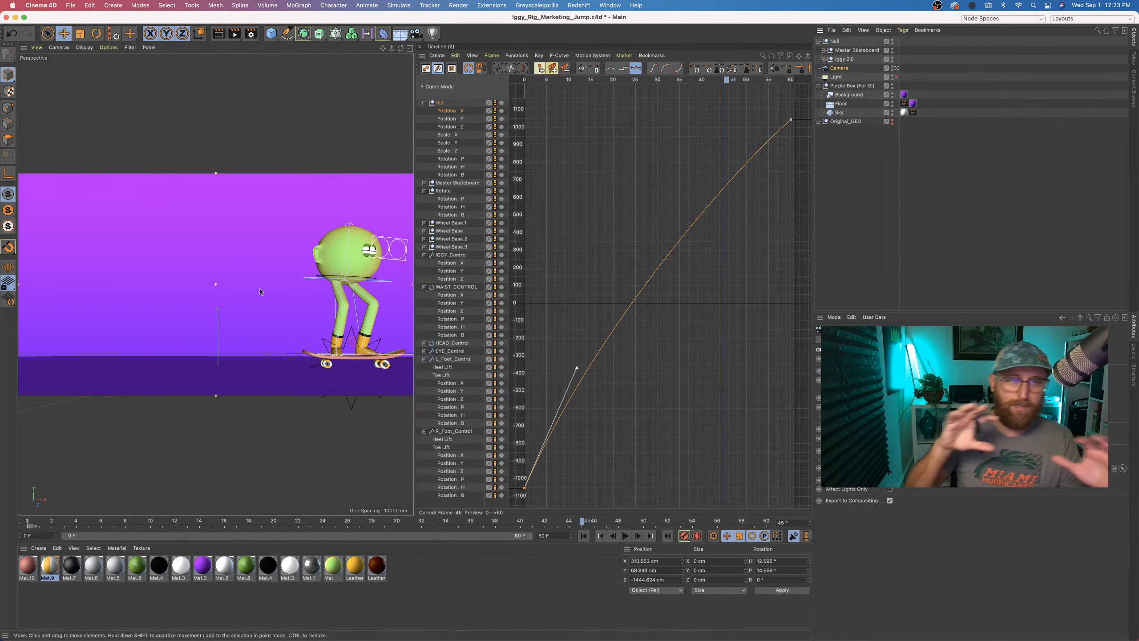
{"action": "left_click", "coordinate": [583, 535]}
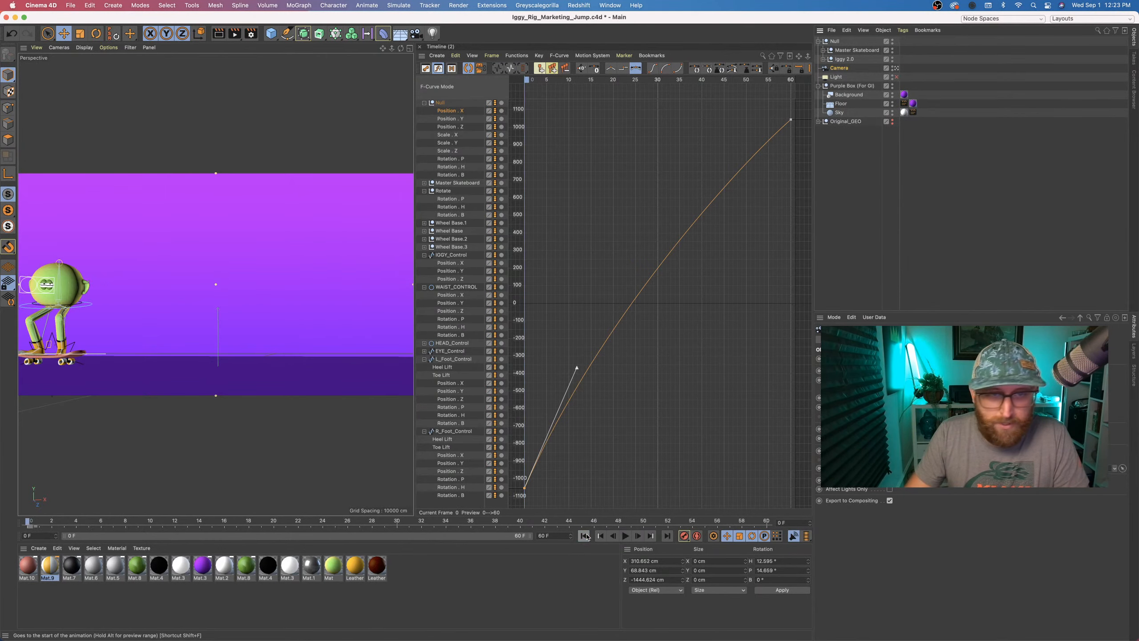
{"action": "left_click", "coordinate": [625, 536]}
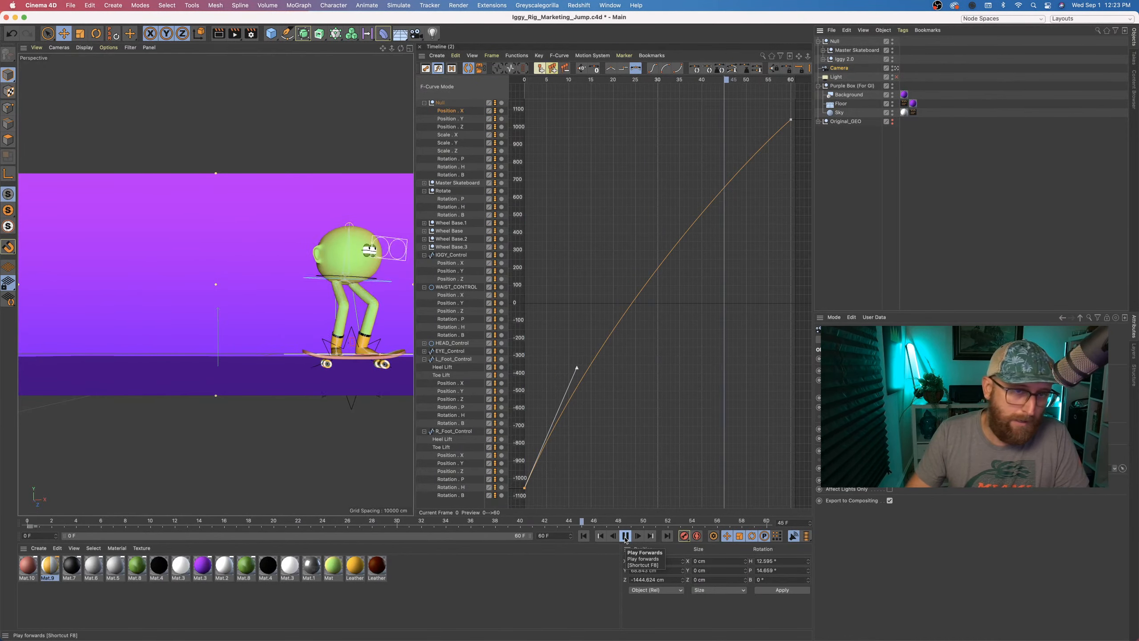
{"action": "left_click", "coordinate": [625, 536]}
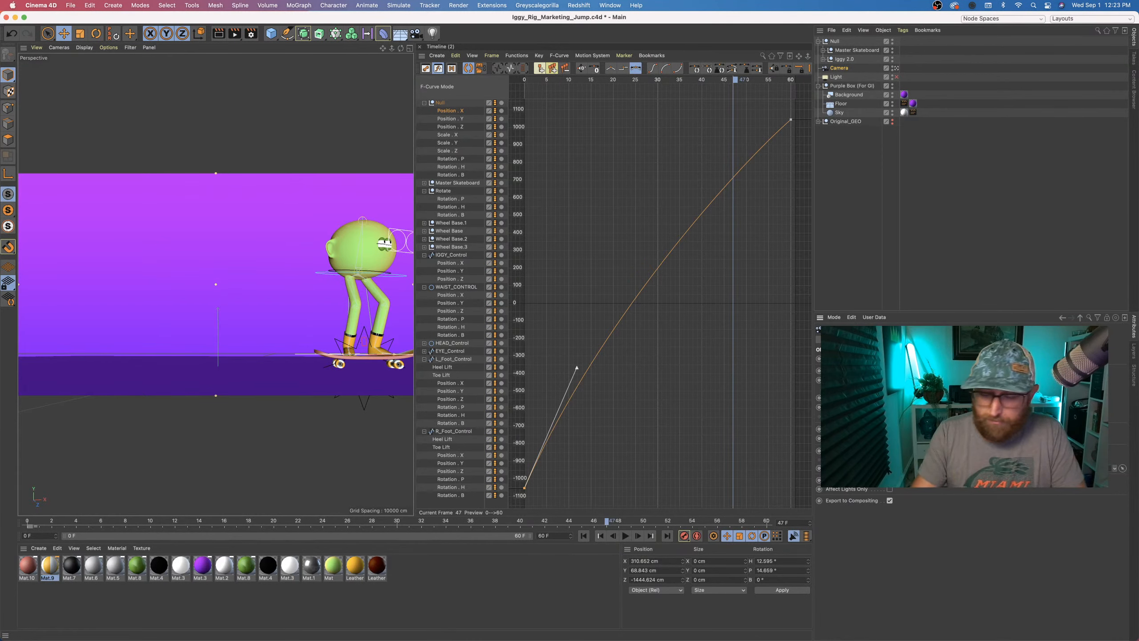
{"action": "scroll", "coordinate": [216, 284], "scroll_direction": "down", "scroll_amount": 5}
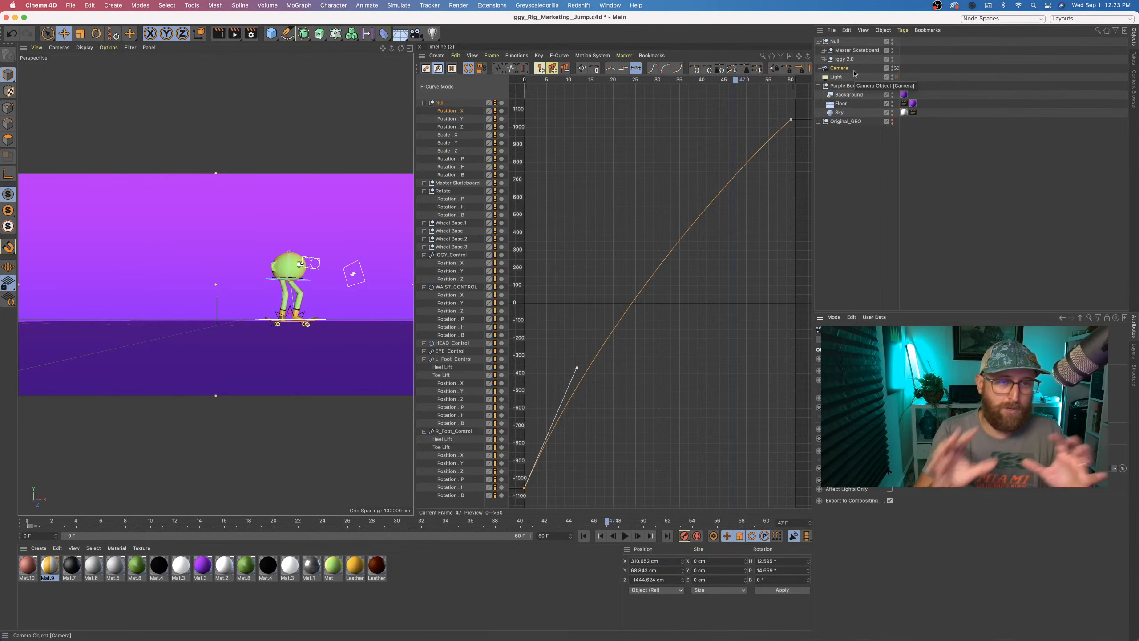
- Switch to the open project Iggy_Rig_Marketing_Jump_03.c4d and play its animation, stopping at frame 34
{"action": "left_click", "coordinate": [617, 5]}
{"action": "left_click", "coordinate": [664, 330]}
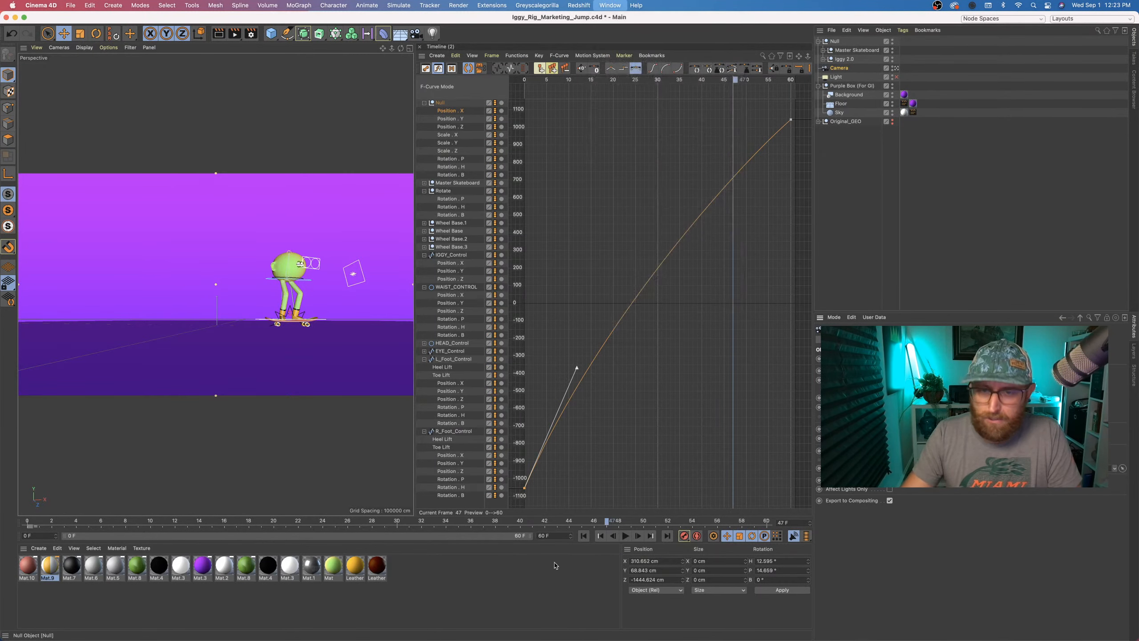
{"action": "left_click", "coordinate": [626, 536]}
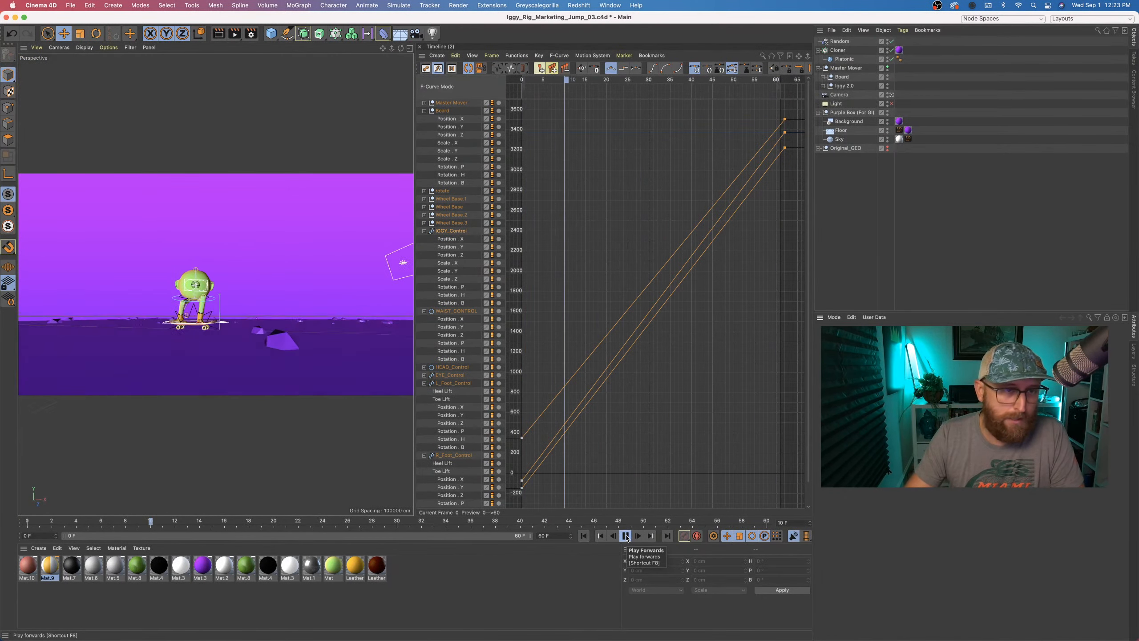
{"action": "left_click", "coordinate": [626, 535]}
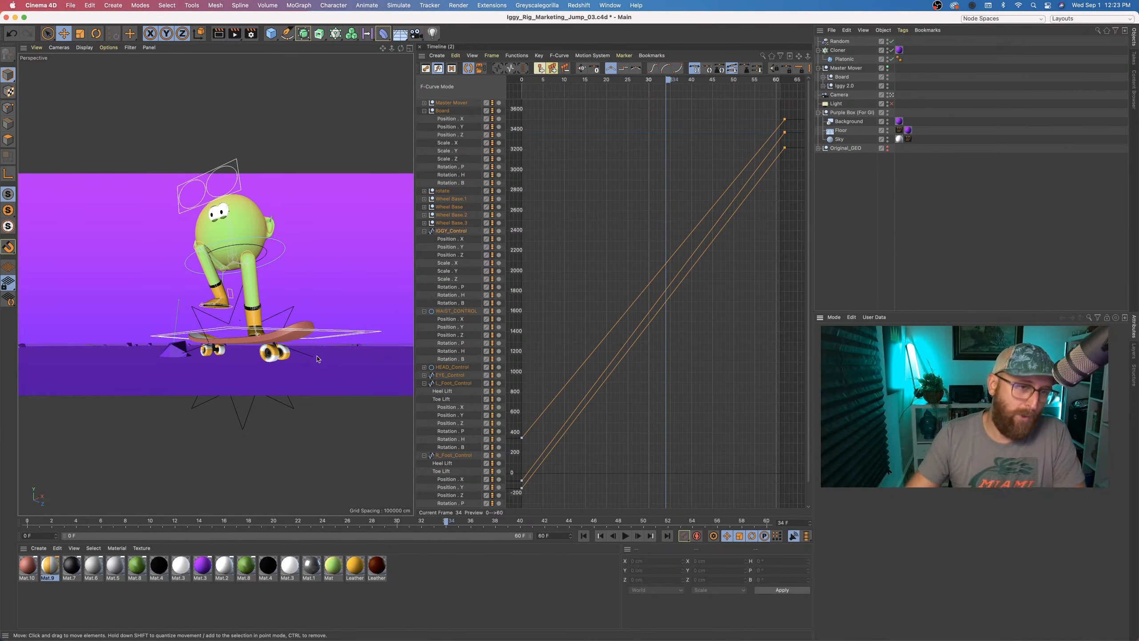
- Preview the shaded look with the interactive render region at frames 34 and 39, and close the region
{"action": "left_click", "coordinate": [234, 33]}
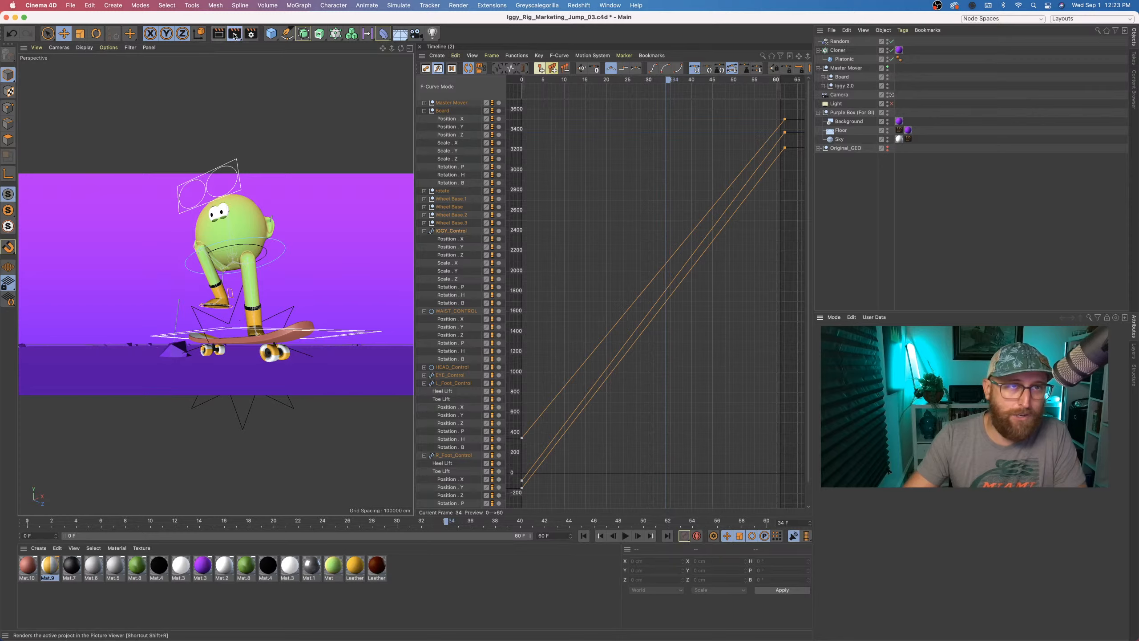
{"action": "left_click", "coordinate": [297, 237]}
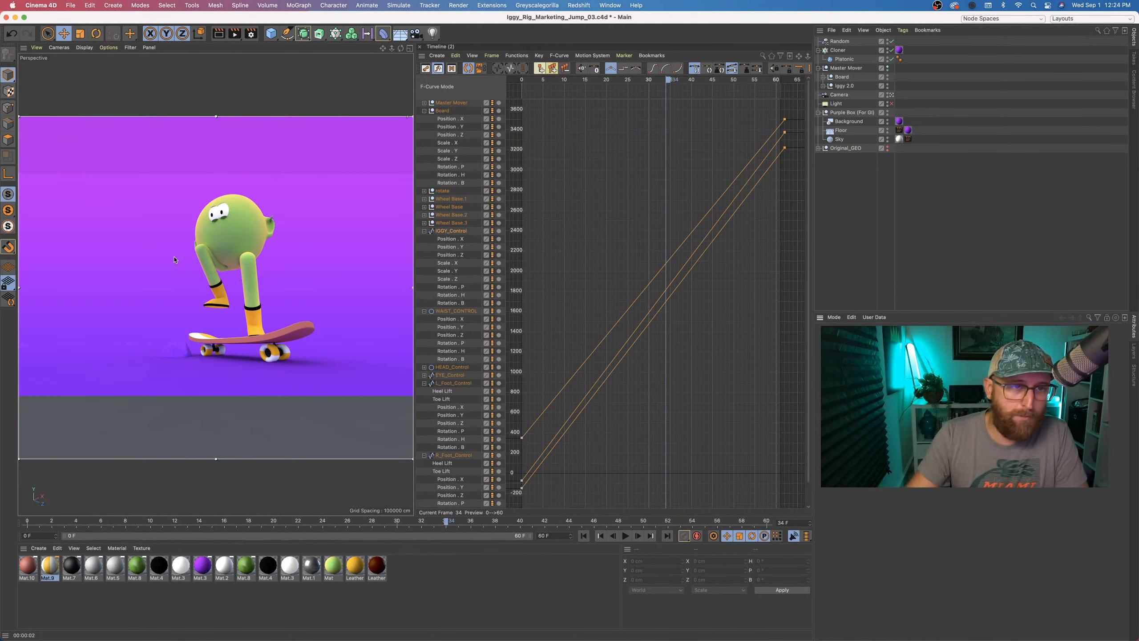
{"action": "left_click_drag", "start_coordinate": [447, 524], "coordinate": [508, 523]}
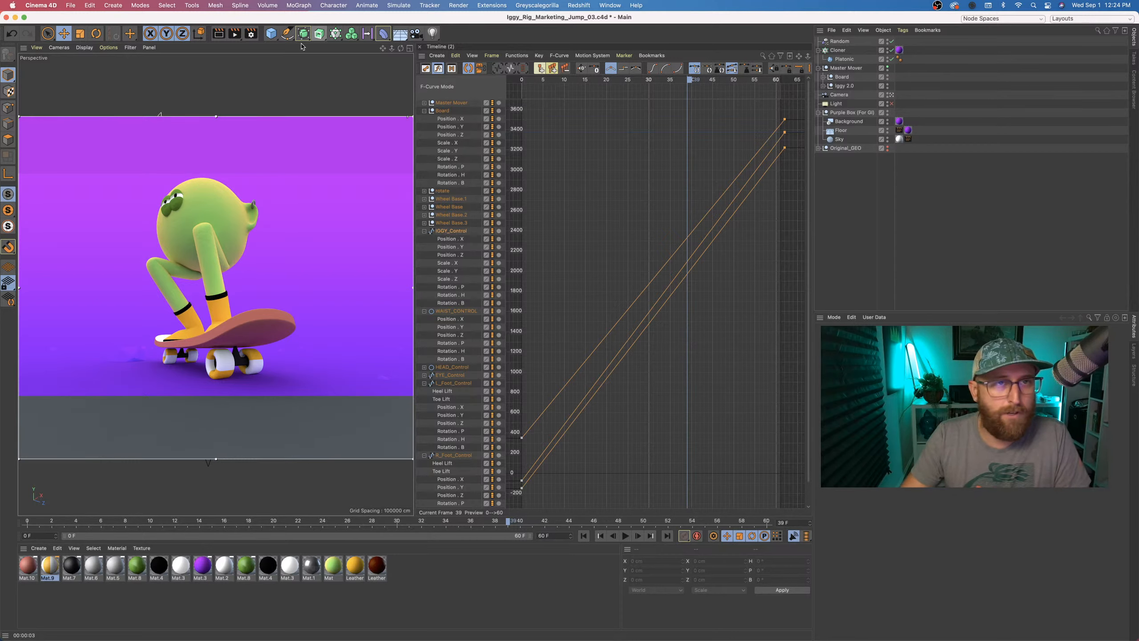
{"action": "left_click_drag", "start_coordinate": [235, 33], "coordinate": [302, 218]}
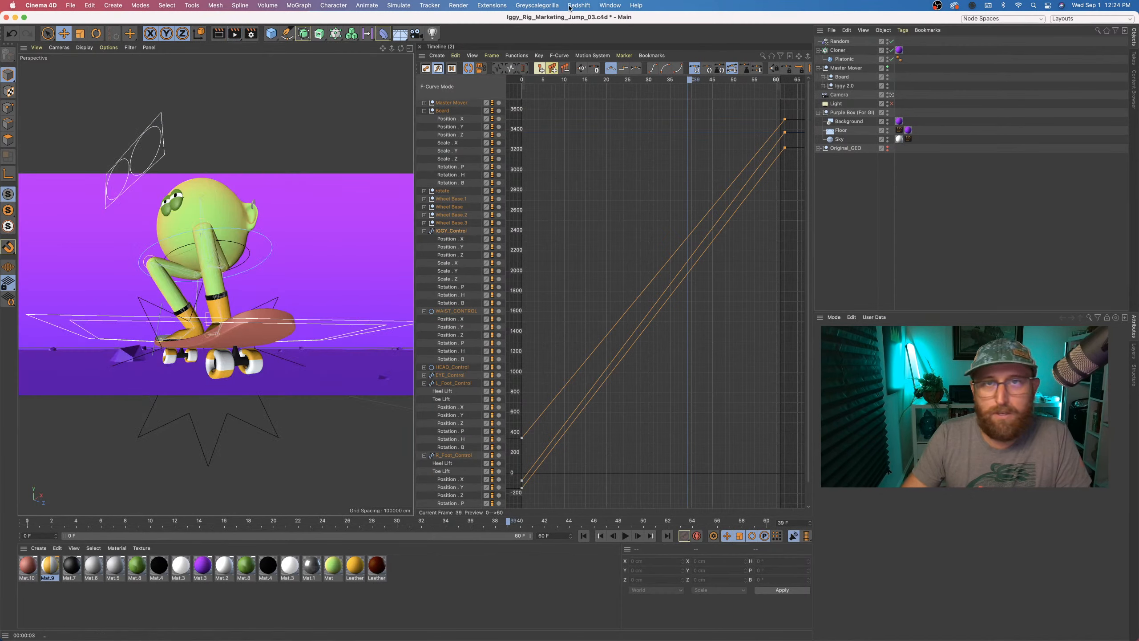
- Return to the Iggy_Rig_Marketing_Jump.c4d project and go to the first frame of the animation
{"action": "left_click", "coordinate": [619, 5]}
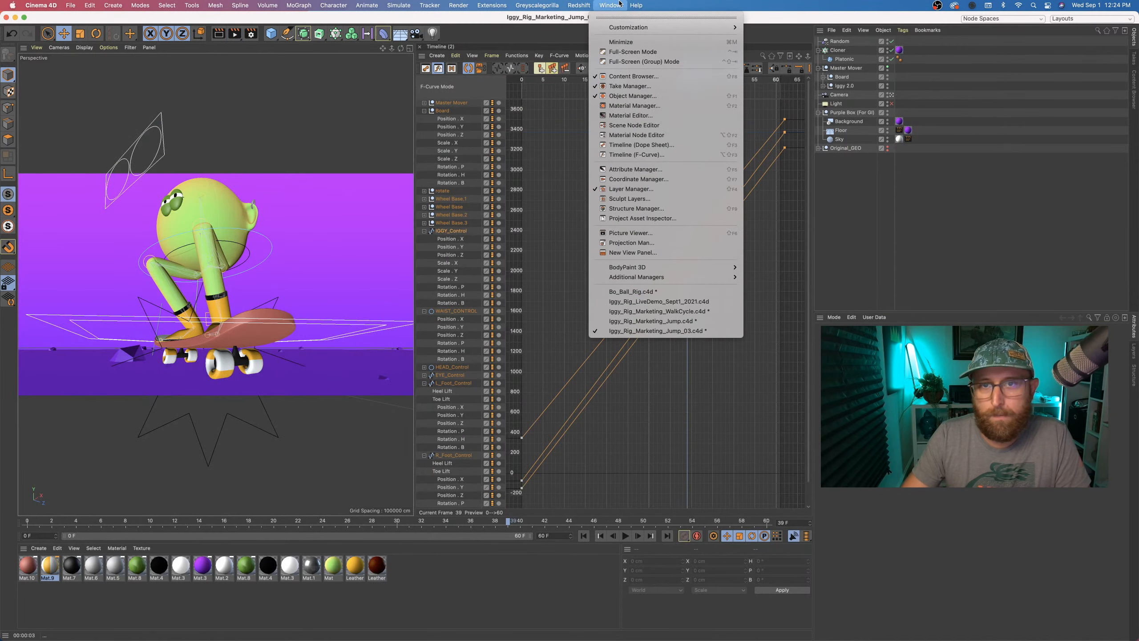
{"action": "left_click", "coordinate": [666, 322]}
{"action": "left_click", "coordinate": [583, 538]}
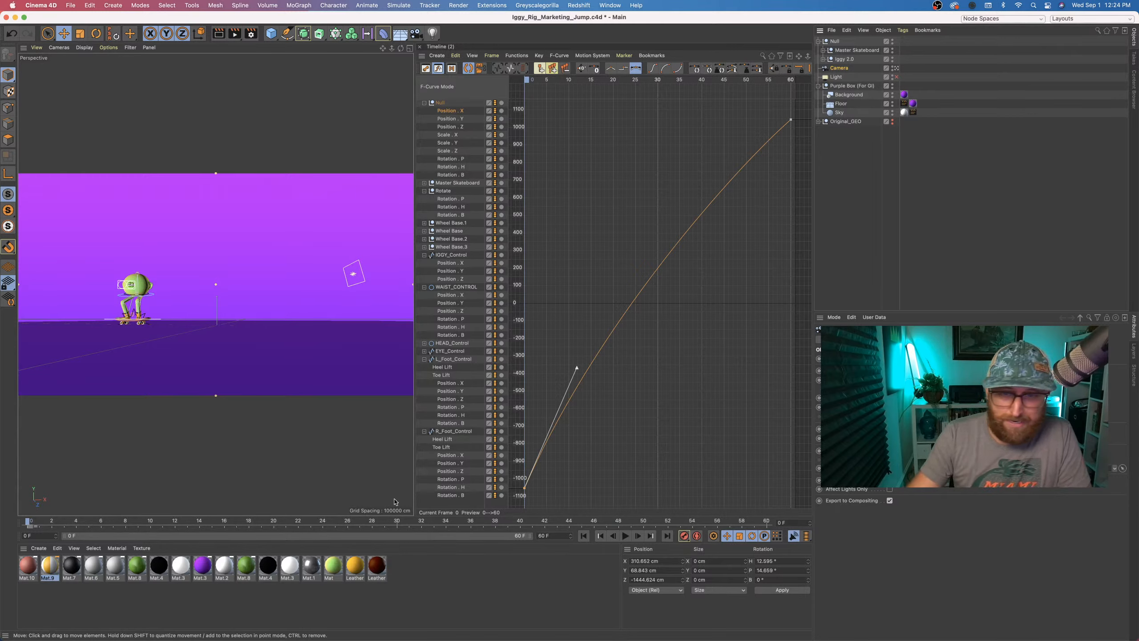
- Collapse the expanded object tracks from Null to R_Foot_Control in the F-Curve timeline and clear the curve selection
{"action": "left_click", "coordinate": [608, 232]}
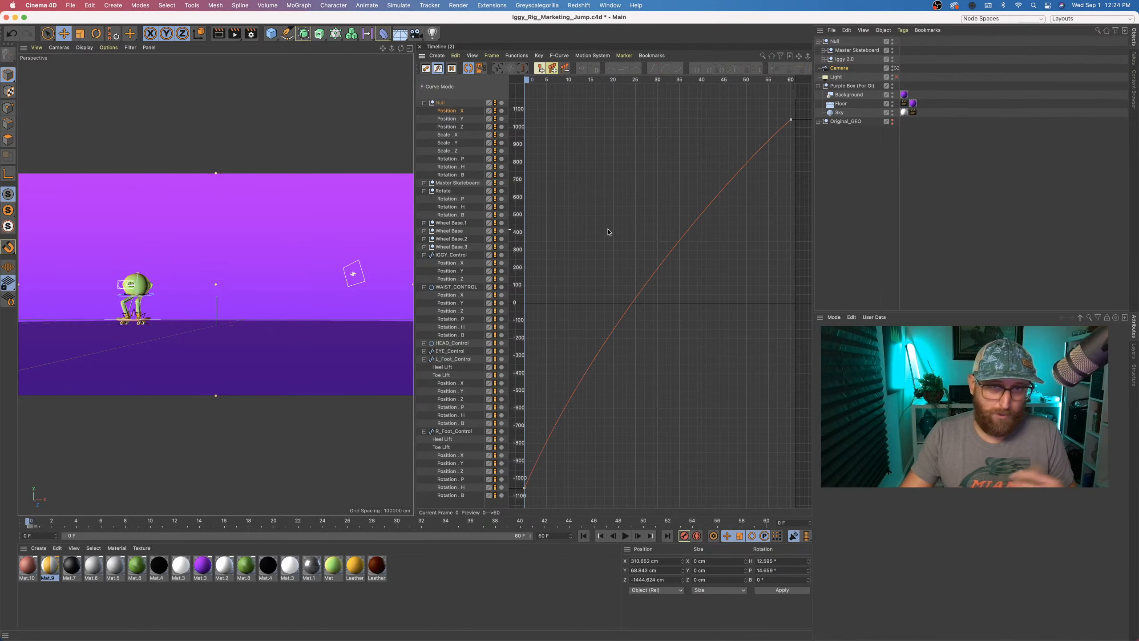
{"action": "left_click", "coordinate": [429, 104]}
{"action": "left_click", "coordinate": [424, 102]}
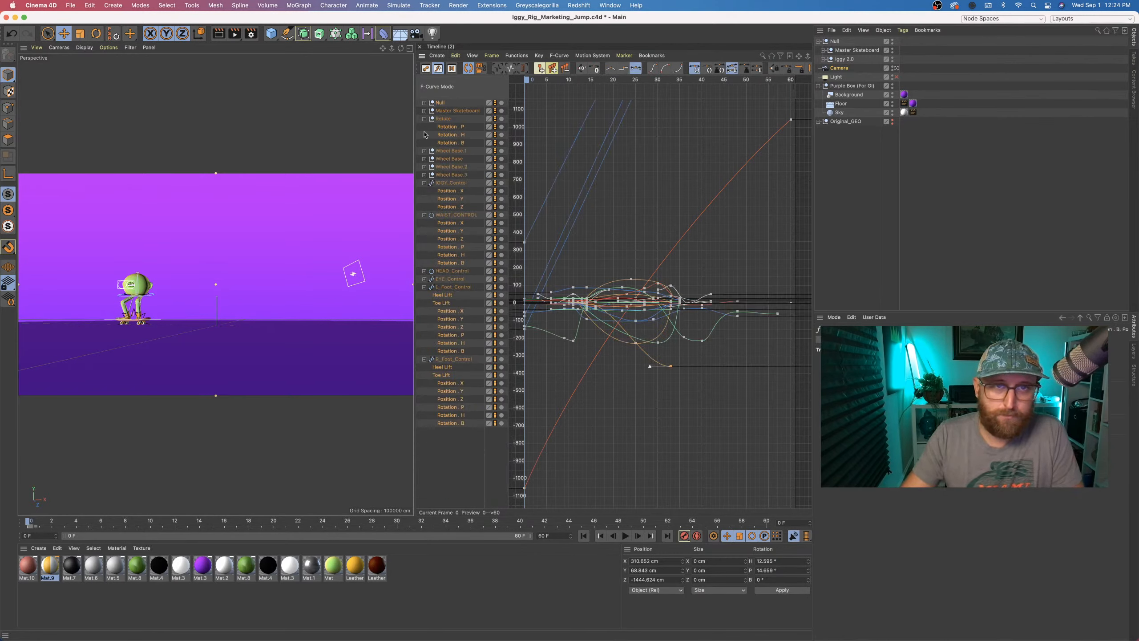
{"action": "left_click", "coordinate": [424, 118]}
{"action": "left_click", "coordinate": [424, 159]}
{"action": "left_click", "coordinate": [424, 167]}
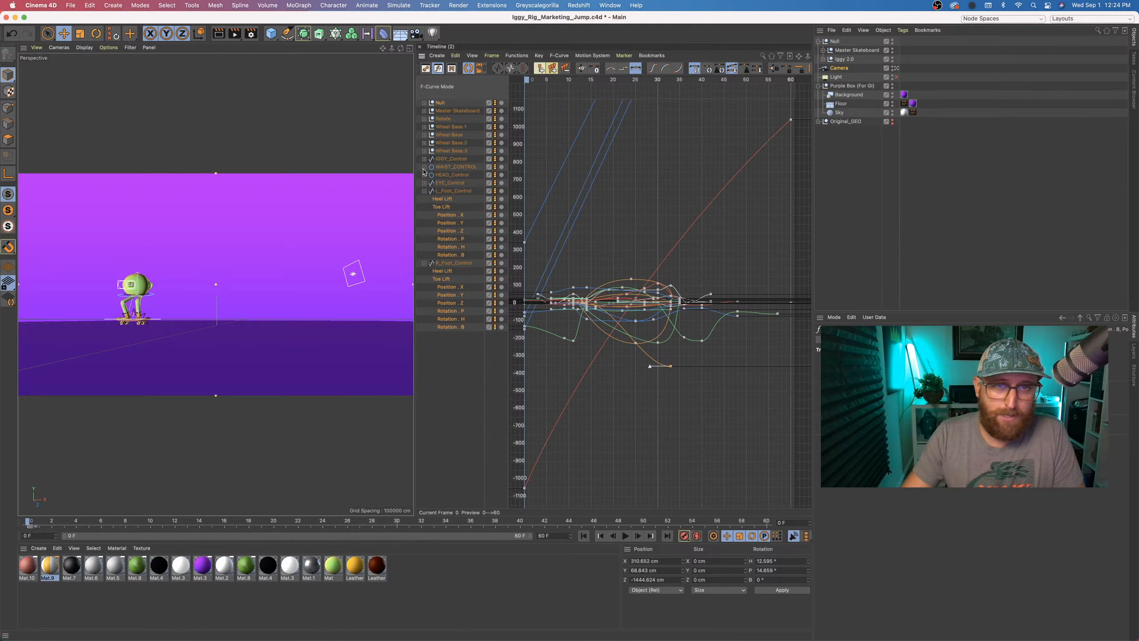
{"action": "left_click", "coordinate": [424, 191]}
{"action": "left_click", "coordinate": [424, 199]}
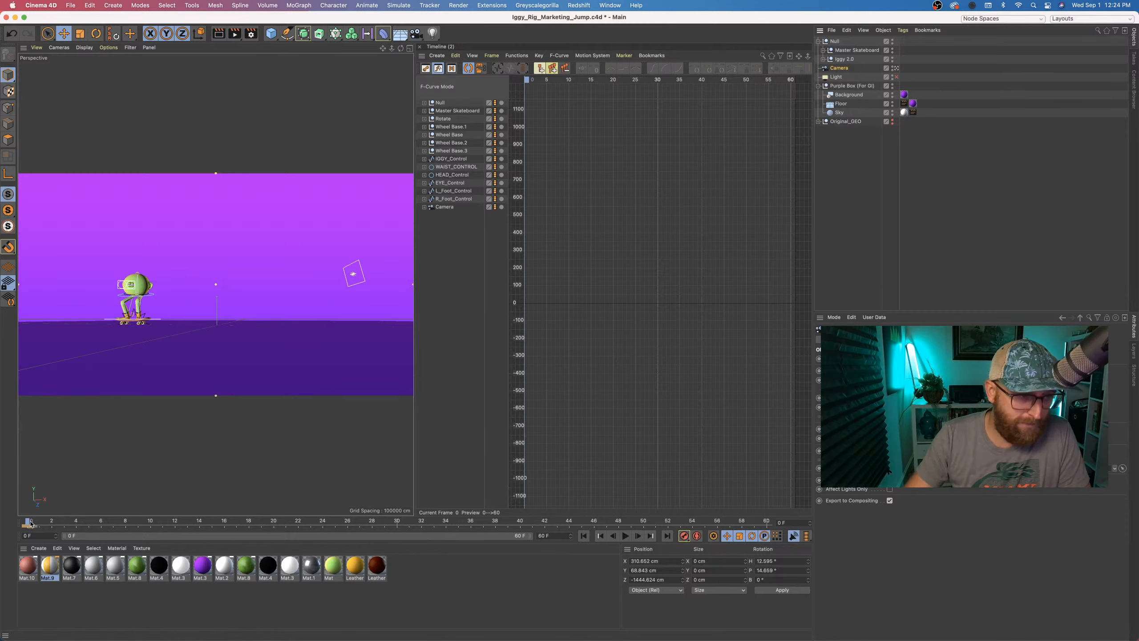
- At frame 28, move the camera into a close, upward-looking shot of the airborne skateboarder and record a camera keyframe
{"action": "left_click_drag", "start_coordinate": [28, 520], "coordinate": [367, 537]}
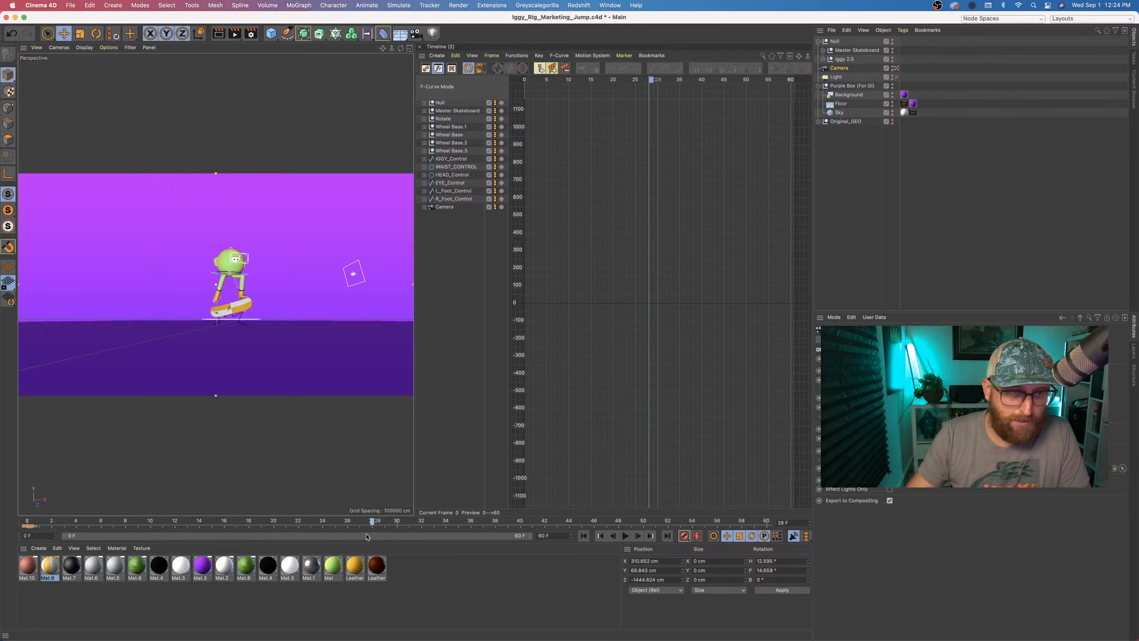
{"action": "right_click_drag", "start_coordinate": [248, 291], "coordinate": [275, 303], "text": "alt"}
{"action": "left_click_drag", "start_coordinate": [275, 303], "coordinate": [189, 259], "text": "alt"}
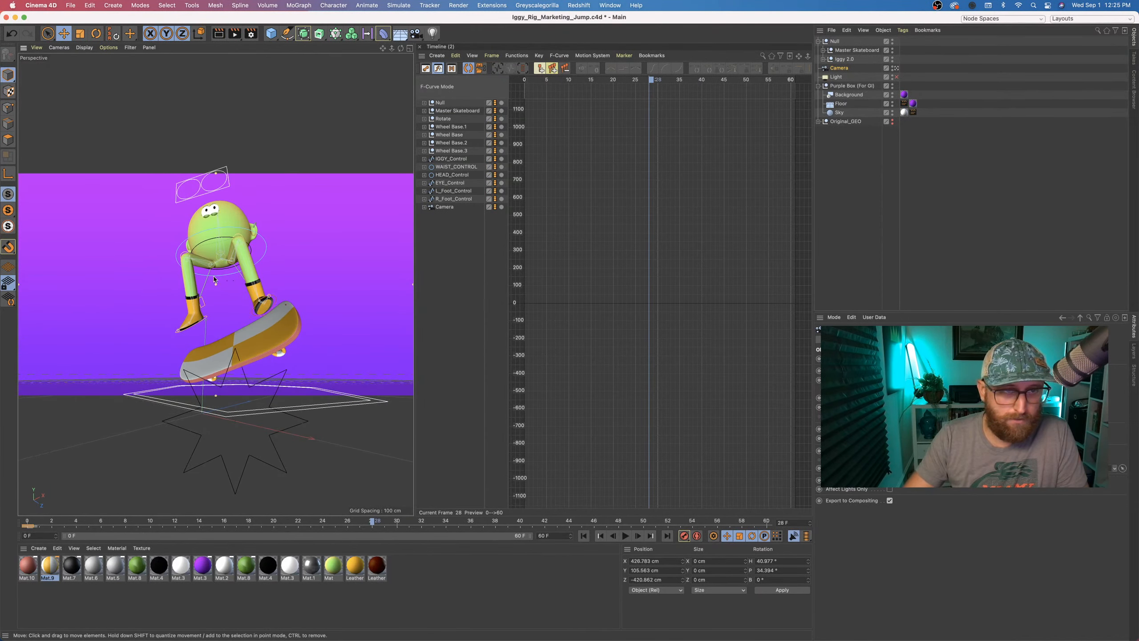
{"action": "middle_click_drag", "start_coordinate": [214, 279], "coordinate": [214, 280], "text": "alt"}
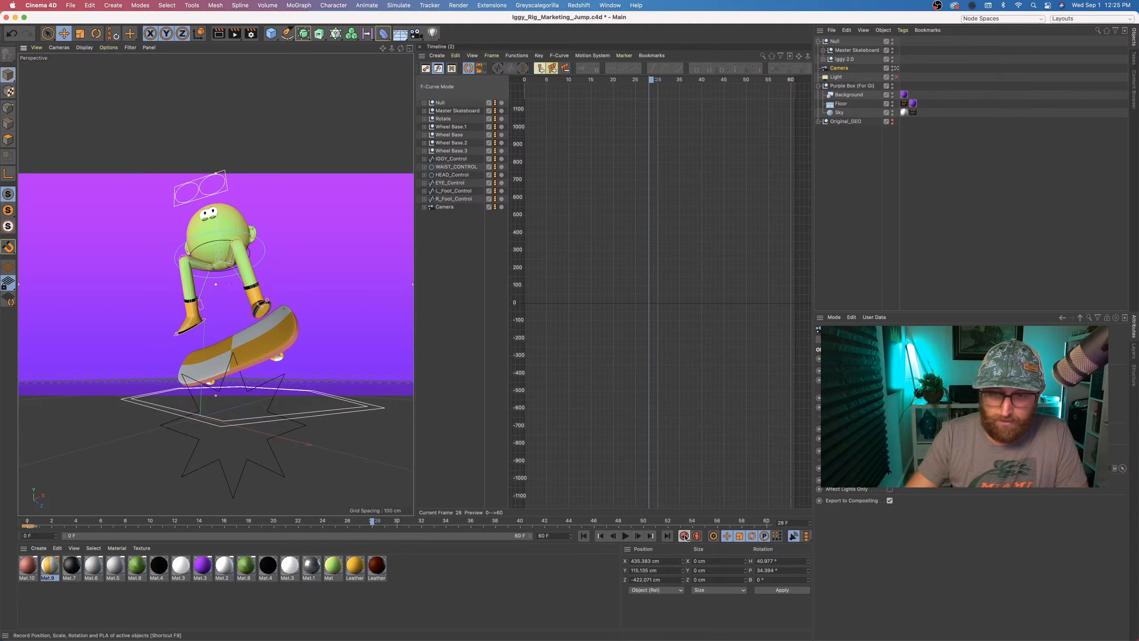
- Try to reframe the camera at frame 38 so it looks at the landed skateboarder from behind the board
{"action": "left_click_drag", "start_coordinate": [370, 522], "coordinate": [497, 542]}
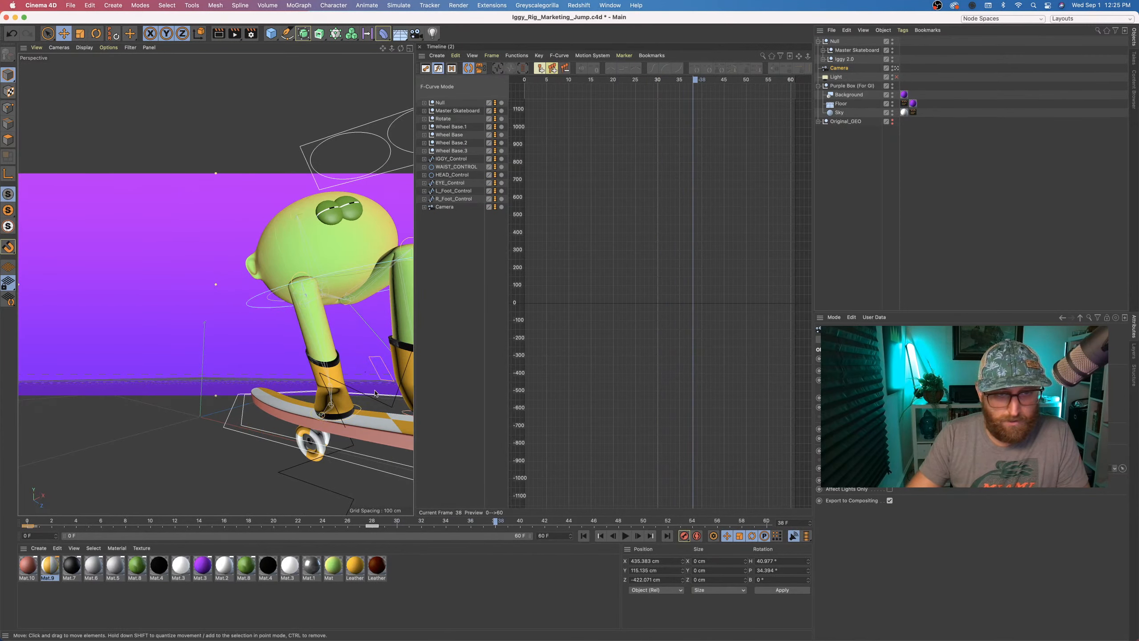
{"action": "left_click_drag", "start_coordinate": [375, 393], "coordinate": [247, 322], "text": "alt"}
{"action": "scroll", "coordinate": [272, 327], "scroll_direction": "down", "scroll_amount": 10}
{"action": "middle_click_drag", "start_coordinate": [248, 322], "coordinate": [94, 349], "text": "alt"}
{"action": "left_click_drag", "start_coordinate": [94, 349], "coordinate": [94, 343], "text": "alt"}
{"action": "middle_click_drag", "start_coordinate": [95, 343], "coordinate": [207, 346], "text": "alt"}
{"action": "scroll", "coordinate": [207, 346], "scroll_direction": "down", "scroll_amount": 5}
{"action": "mouse_move", "coordinate": [207, 346]}
{"action": "left_mouse_down", "text": "alt"}
{"action": "mouse_move", "coordinate": [212, 357]}
{"action": "mouse_move", "coordinate": [289, 361]}
{"action": "mouse_move", "coordinate": [302, 380]}
{"action": "mouse_move", "coordinate": [226, 351]}
{"action": "left_mouse_up", "text": "alt"}
{"action": "mouse_move", "coordinate": [219, 349]}
{"action": "right_mouse_down", "text": "alt"}
{"action": "mouse_move", "coordinate": [231, 348]}
{"action": "mouse_move", "coordinate": [203, 349]}
{"action": "right_mouse_up", "text": "alt"}
{"action": "left_click_drag", "start_coordinate": [202, 348], "coordinate": [231, 349], "text": "alt"}
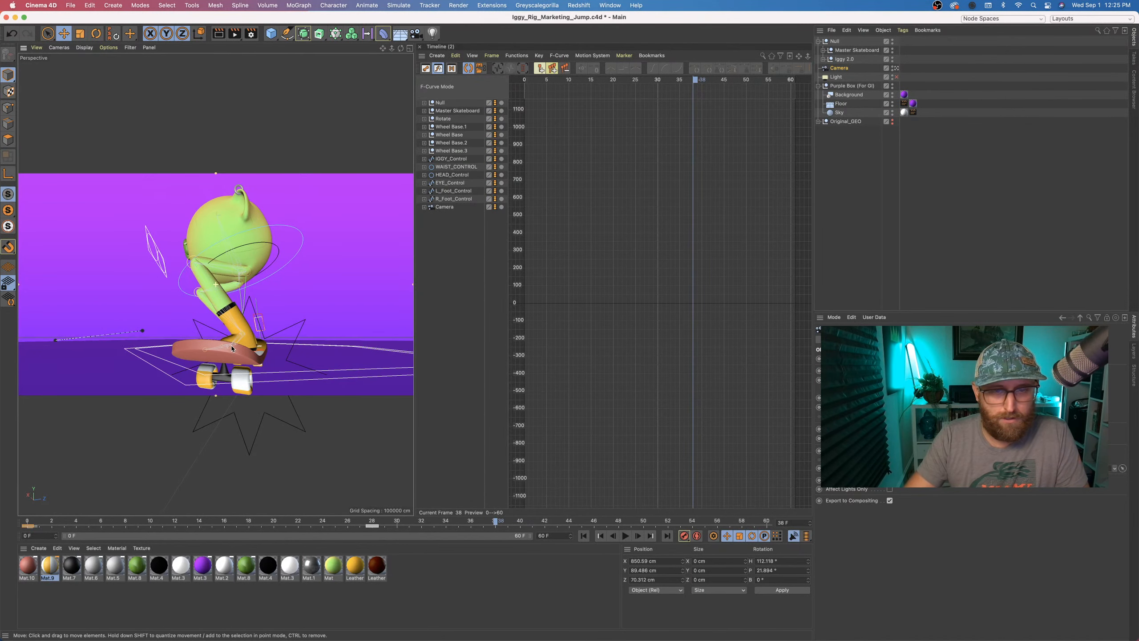
- At frame 57, reposition the camera so the skateboarder has rolled out of the shot, and record a camera keyframe
{"action": "left_click_drag", "start_coordinate": [498, 523], "coordinate": [681, 522]}
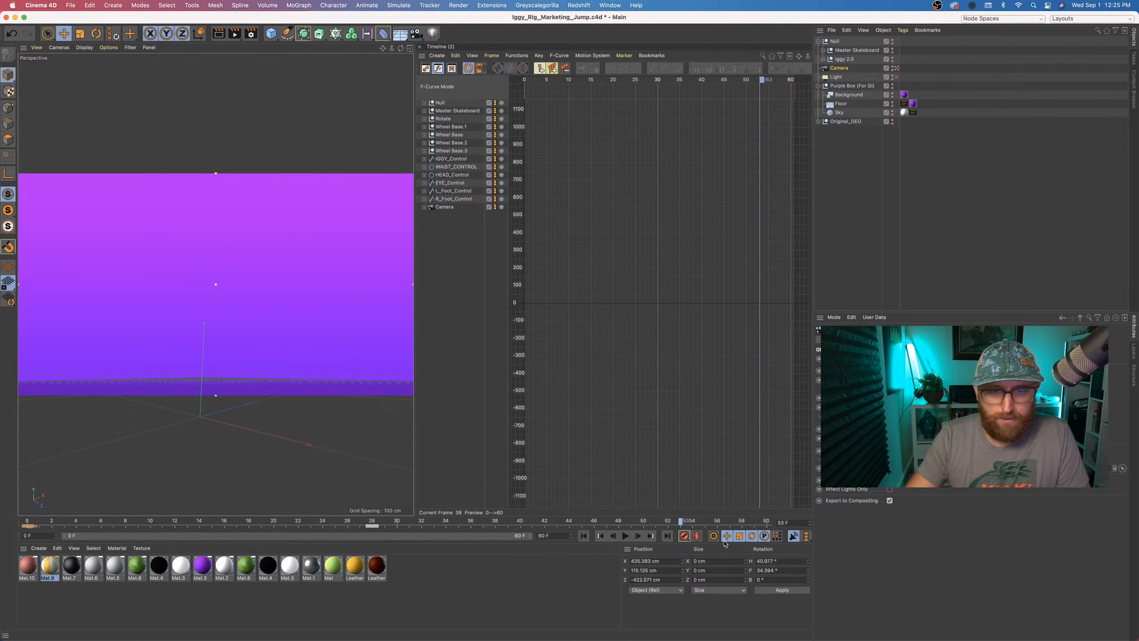
{"action": "left_click_drag", "start_coordinate": [323, 518], "coordinate": [732, 564]}
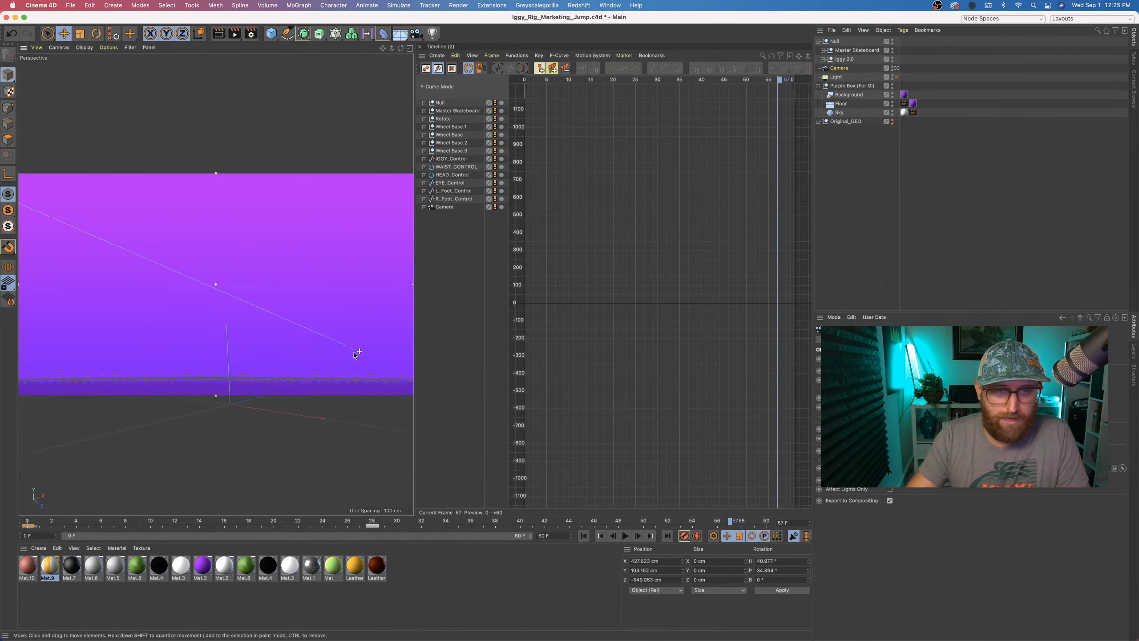
{"action": "scroll", "coordinate": [354, 352], "scroll_direction": "down", "scroll_amount": 5}
{"action": "left_click_drag", "start_coordinate": [358, 351], "coordinate": [274, 333], "text": "alt"}
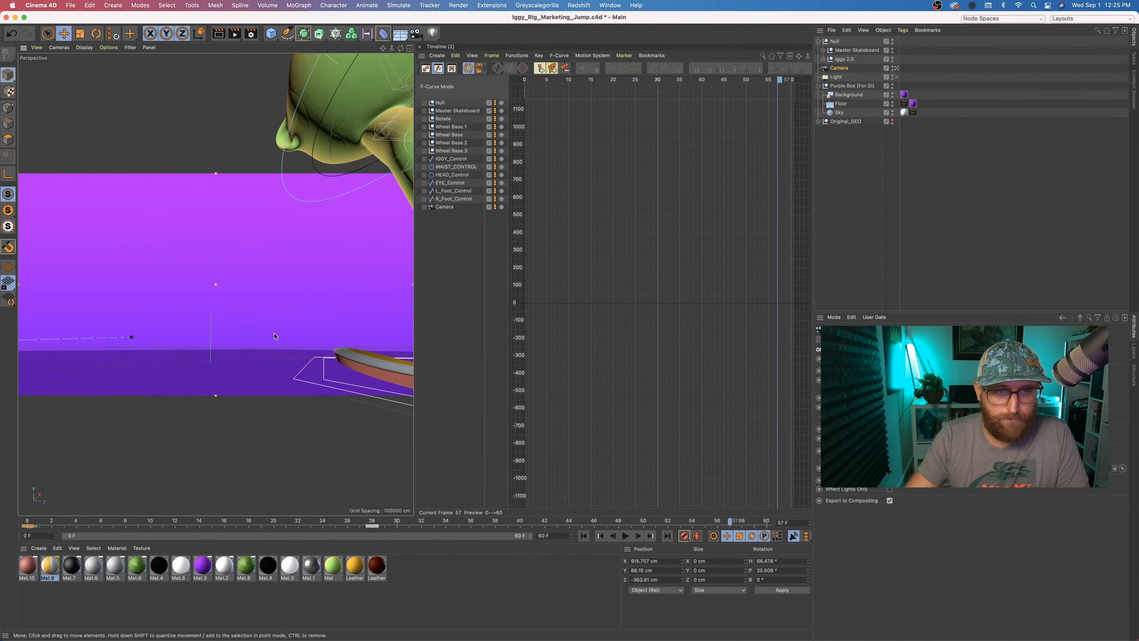
{"action": "scroll", "coordinate": [274, 333], "scroll_direction": "down", "scroll_amount": 4}
{"action": "middle_click_drag", "start_coordinate": [359, 359], "coordinate": [257, 356], "text": "alt"}
{"action": "scroll", "coordinate": [270, 363], "scroll_direction": "down", "scroll_amount": 3}
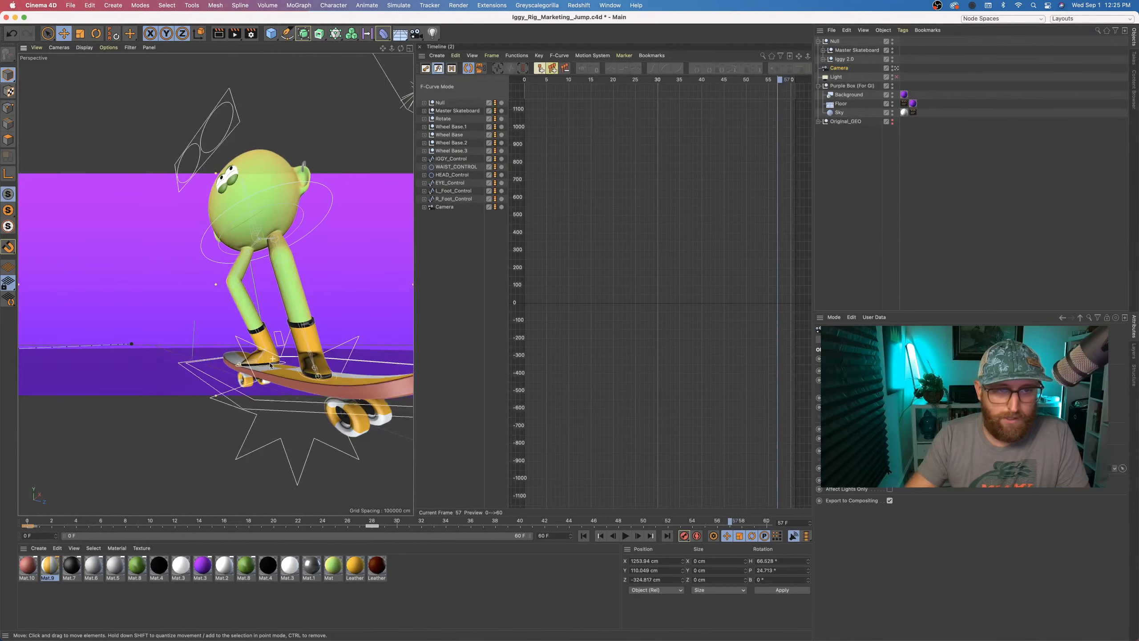
{"action": "left_click_drag", "start_coordinate": [270, 364], "coordinate": [244, 375], "text": "alt"}
{"action": "middle_click_drag", "start_coordinate": [341, 354], "coordinate": [85, 350], "text": "alt"}
{"action": "middle_click_drag", "start_coordinate": [192, 334], "coordinate": [161, 341], "text": "alt"}
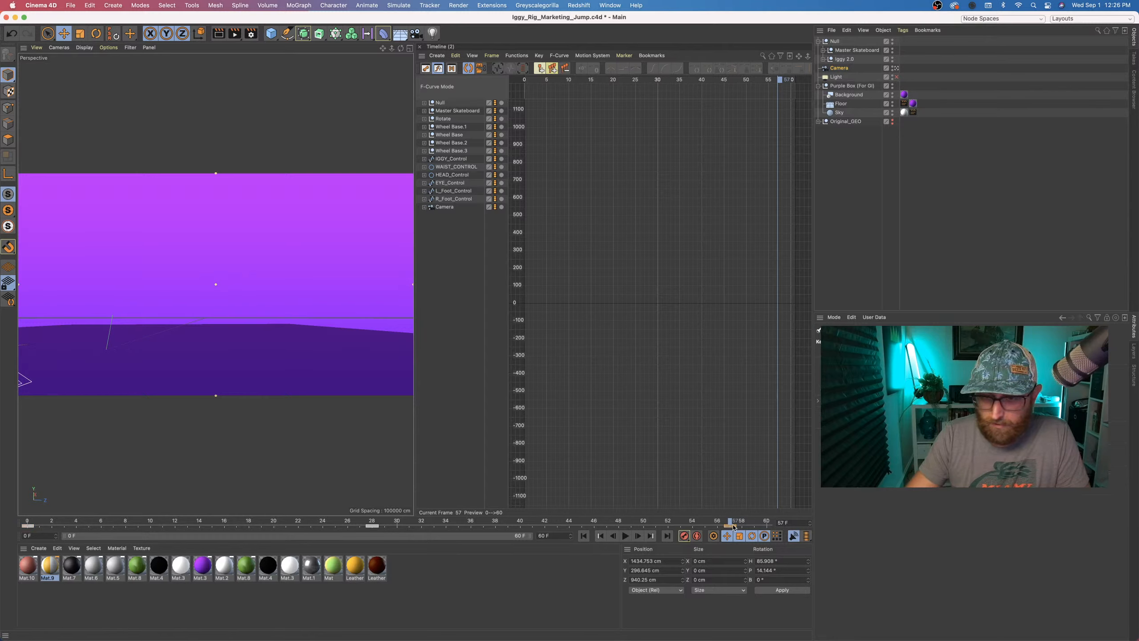
- Move the camera's last keyframe from frame 57 to 60 and review the camera move at frames 0 and 28
{"action": "left_click_drag", "start_coordinate": [734, 522], "coordinate": [18, 464]}
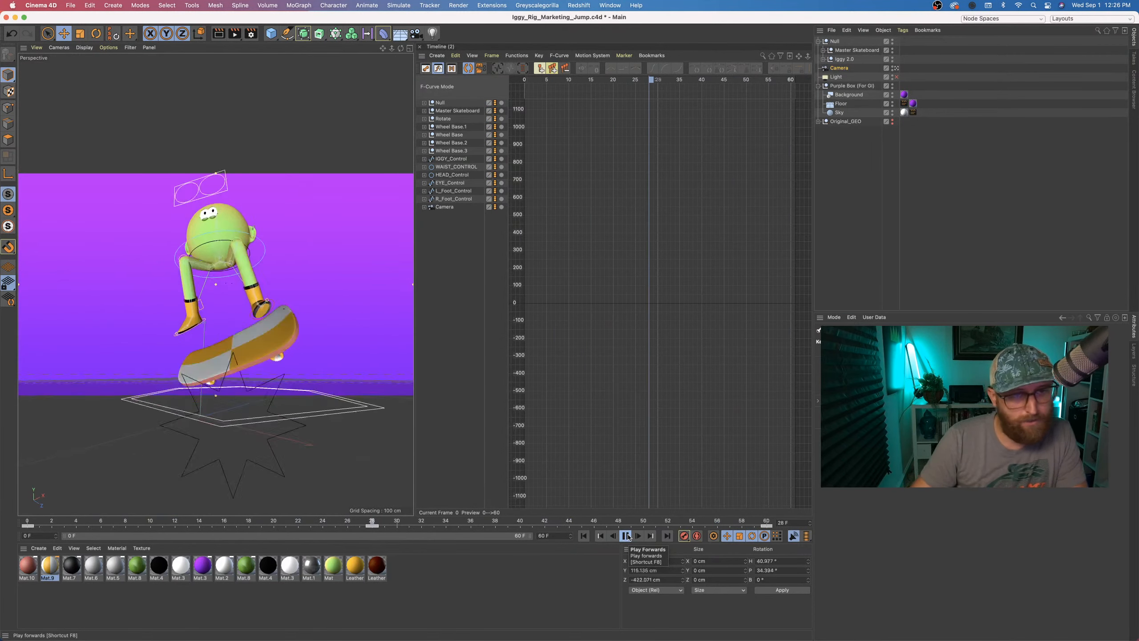
{"action": "left_click", "coordinate": [627, 535]}
{"action": "left_click_drag", "start_coordinate": [383, 529], "coordinate": [376, 524]}
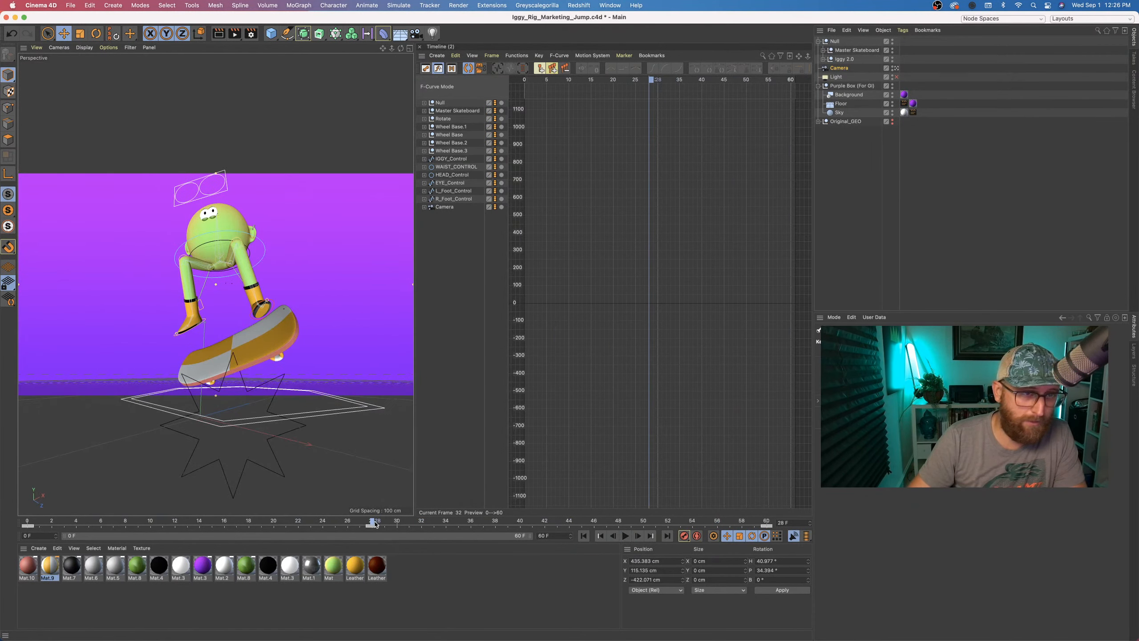
{"action": "left_click", "coordinate": [27, 525]}
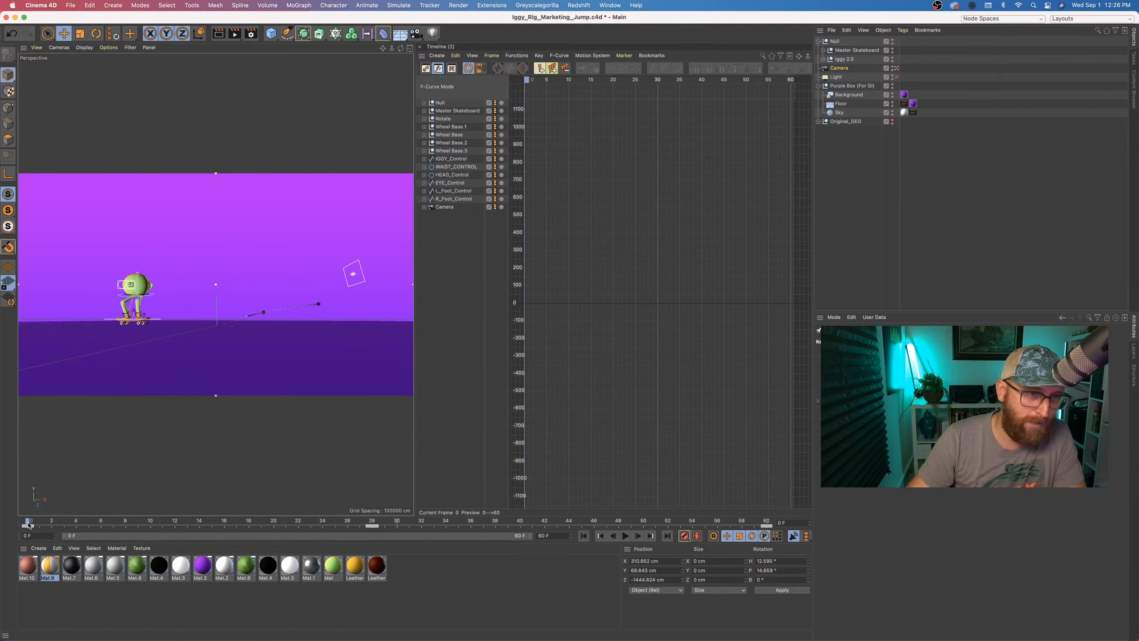
{"action": "left_click", "coordinate": [372, 523]}
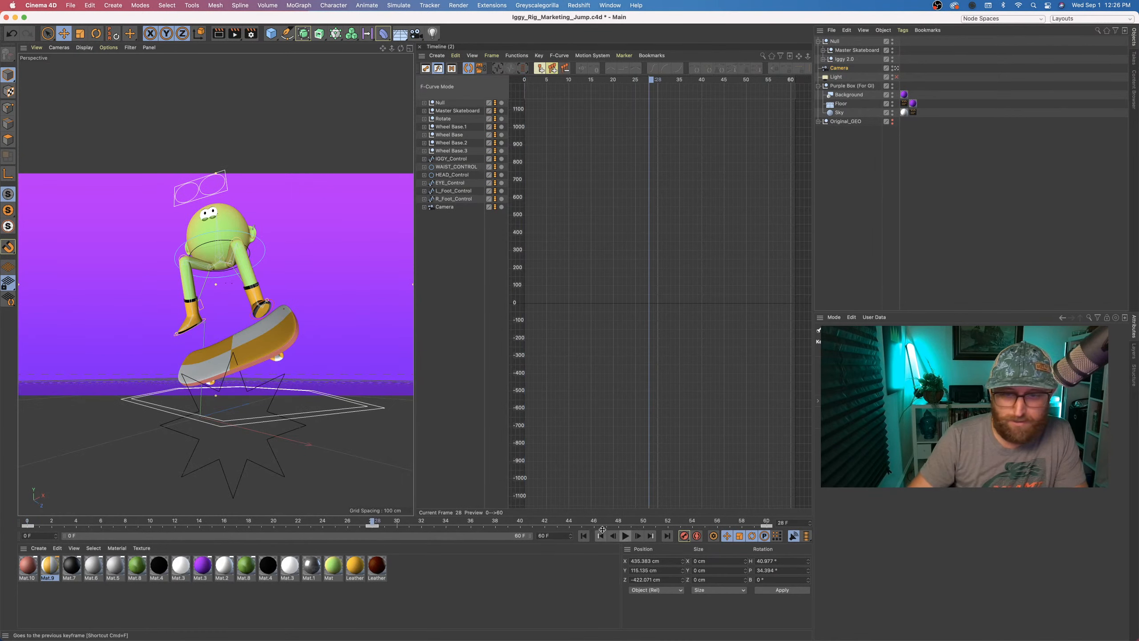
- Set the animation's end frame to 59 and play it from the first frame
{"action": "left_click", "coordinate": [571, 537]}
{"action": "left_click", "coordinate": [582, 536]}
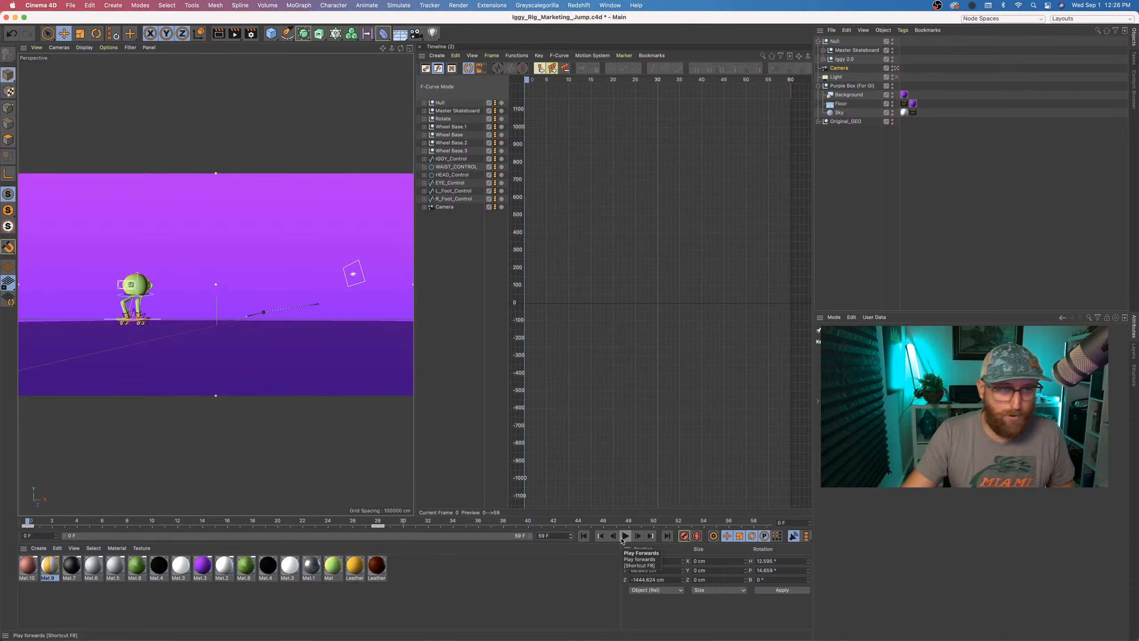
{"action": "left_click", "coordinate": [622, 540]}
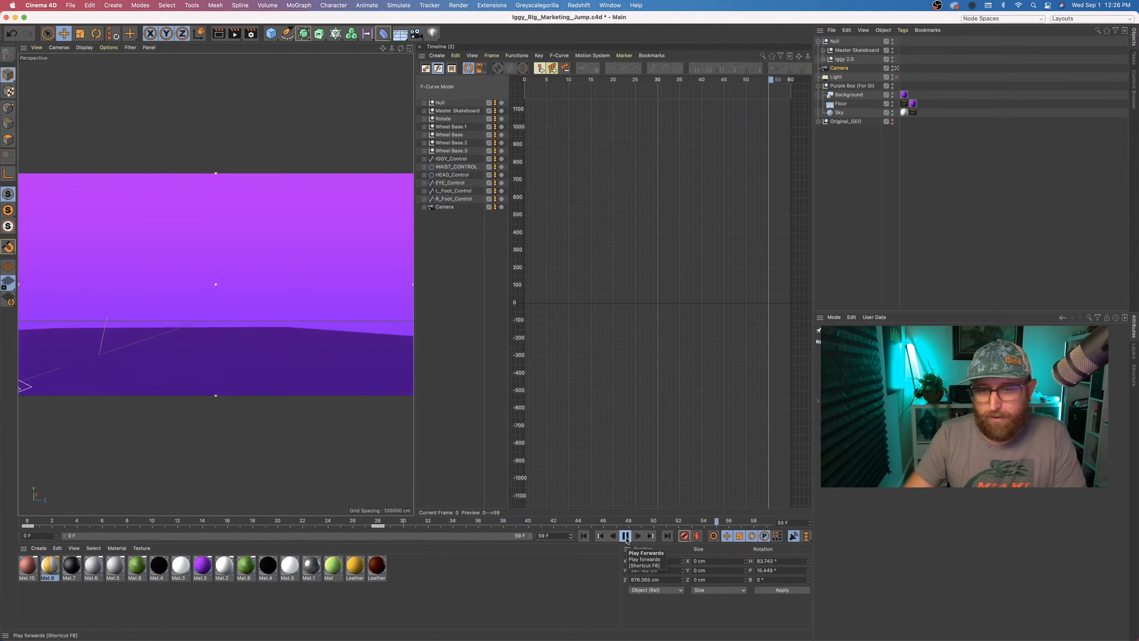
- Show the Camera's animation curves in the F-Curve timeline and fit them all in view
{"action": "left_click", "coordinate": [446, 207]}
{"action": "key", "text": "h"}
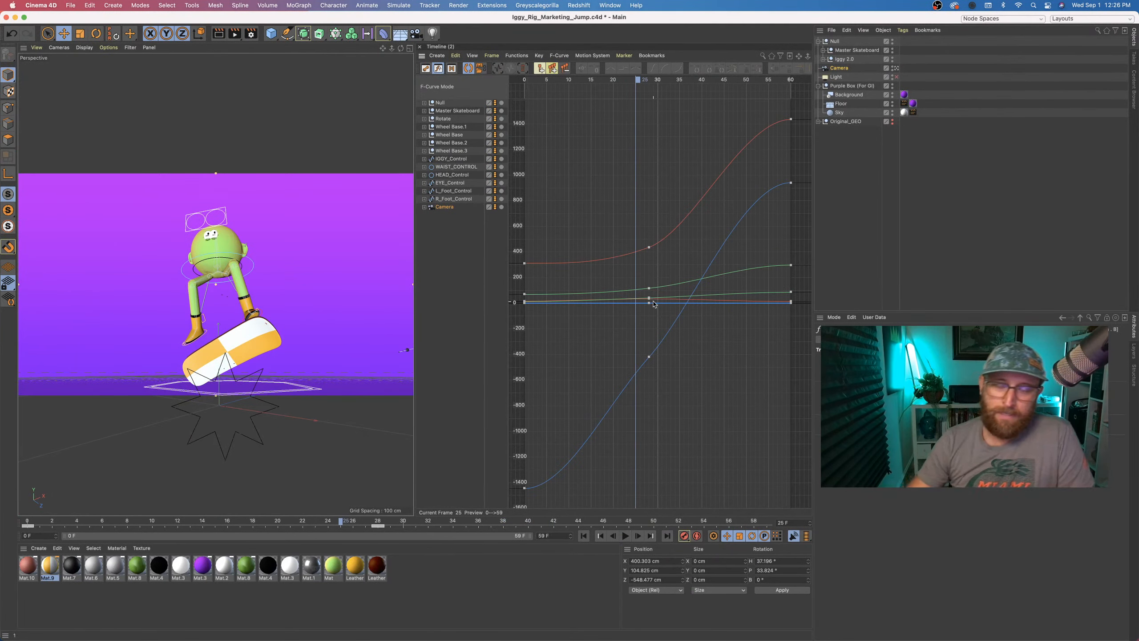
- Make the Camera's keyframes at frame 0 linear and play the animation to check the camera's start
{"action": "left_click_drag", "start_coordinate": [340, 523], "coordinate": [28, 523]}
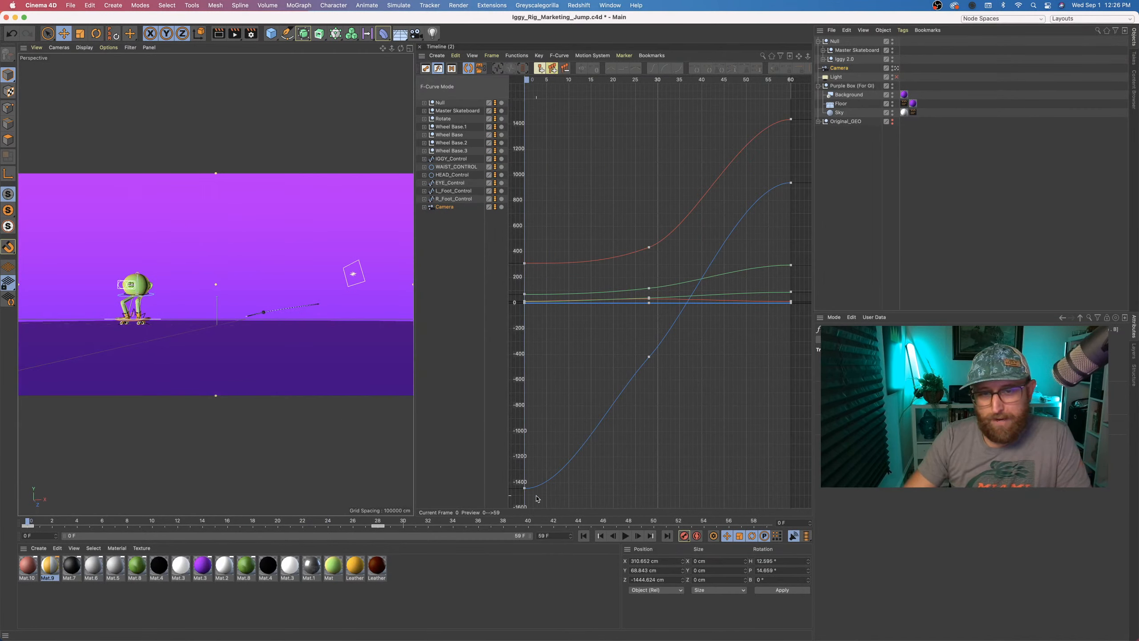
{"action": "left_click_drag", "start_coordinate": [523, 310], "coordinate": [508, 244]}
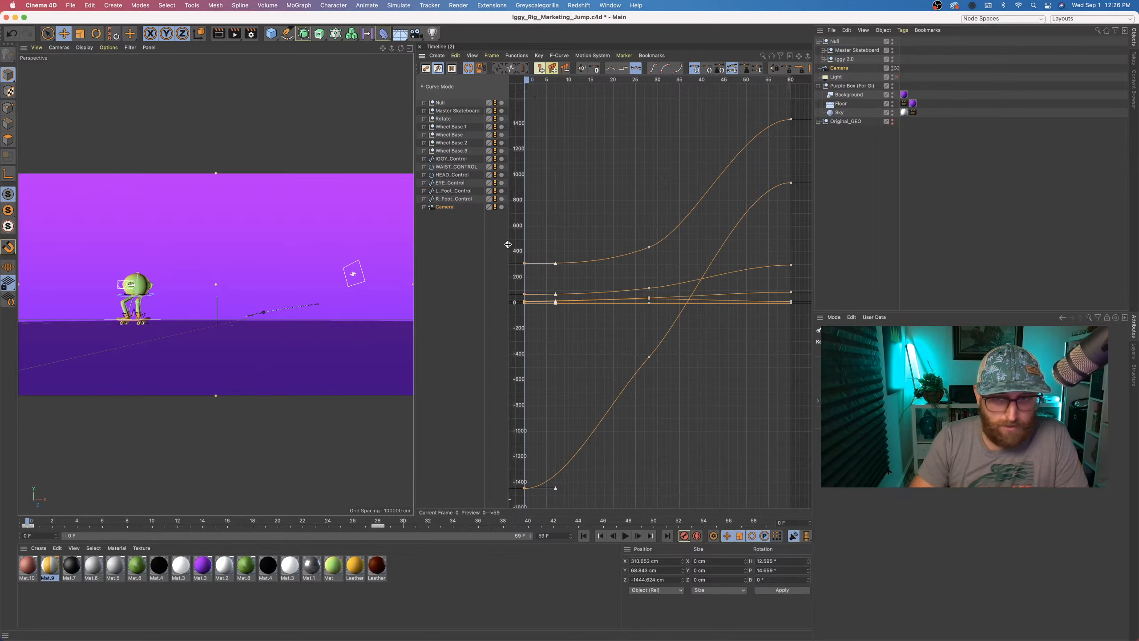
{"action": "key", "text": "alt+l"}
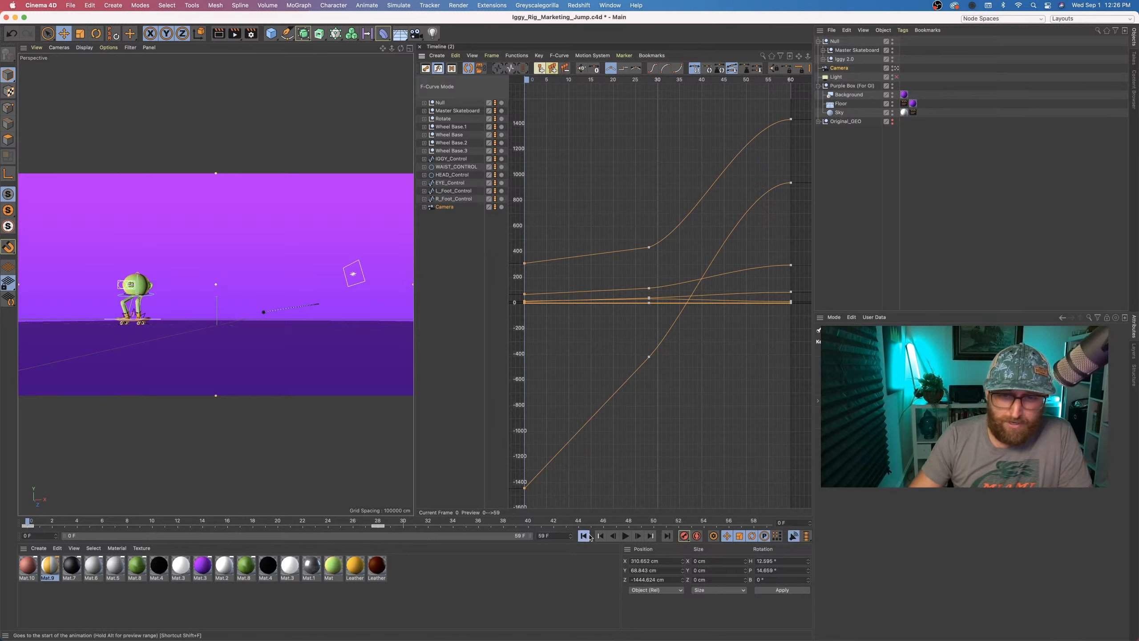
{"action": "left_click", "coordinate": [626, 537]}
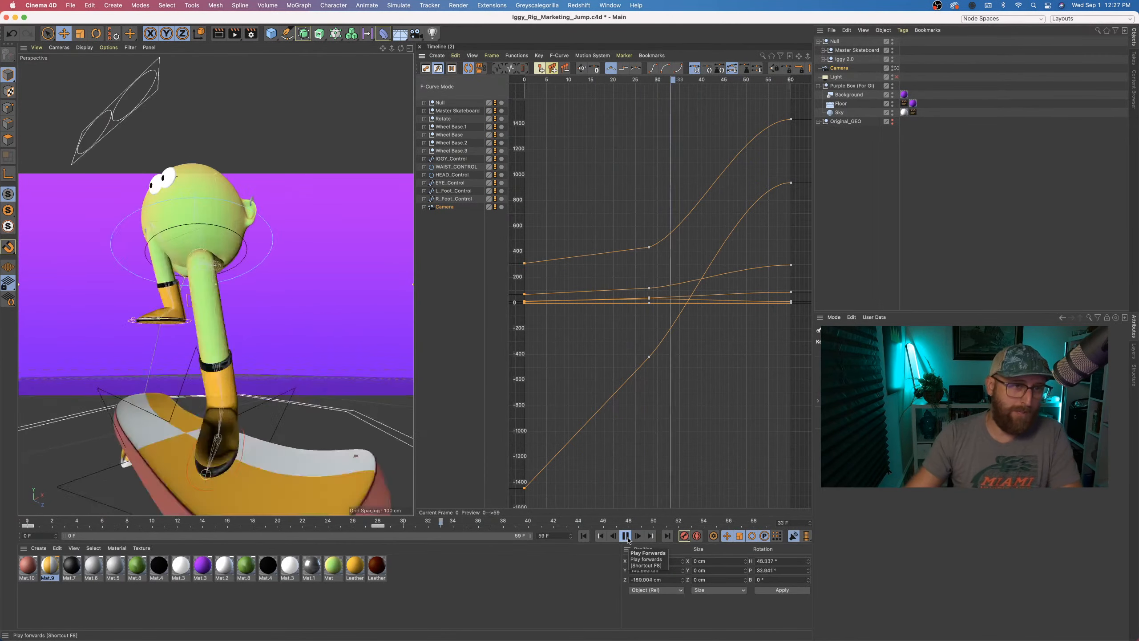
{"action": "left_click", "coordinate": [627, 536]}
- At frame 29, start an Interactive Render Region and fit its upper and lower edges to the camera frame
{"action": "left_click", "coordinate": [379, 522]}
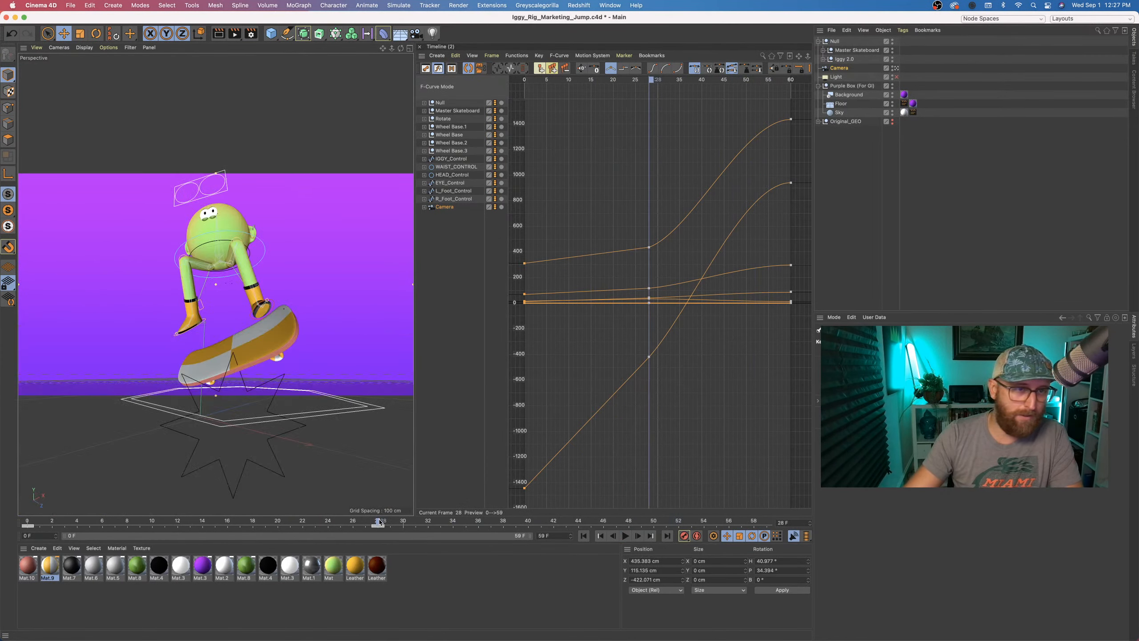
{"action": "left_click_drag", "start_coordinate": [379, 522], "coordinate": [397, 504]}
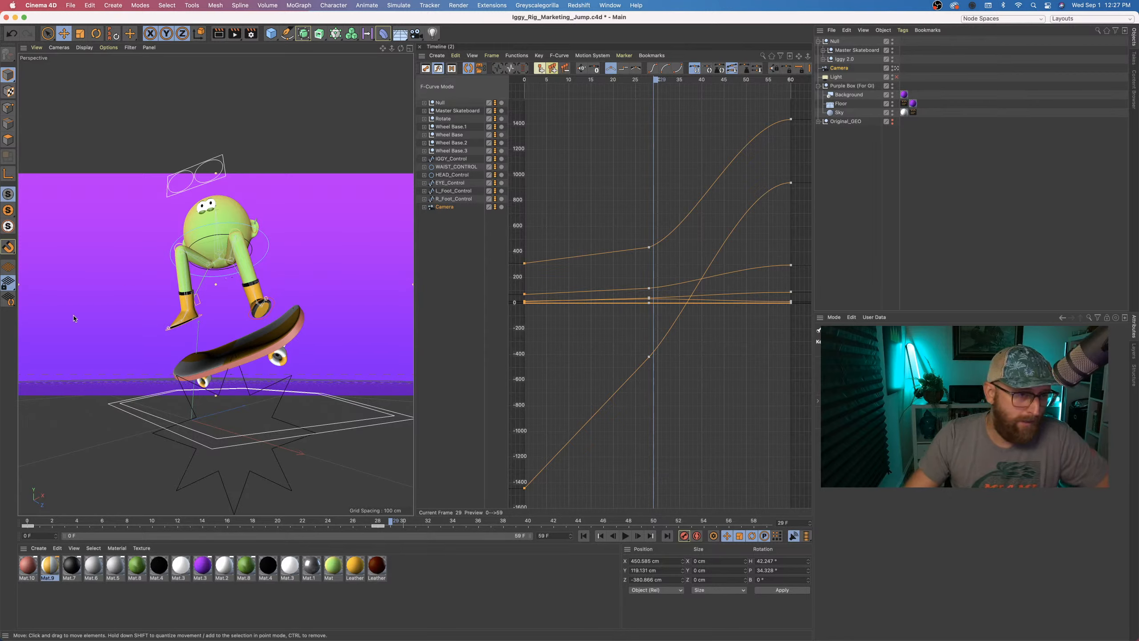
{"action": "left_click", "coordinate": [240, 37]}
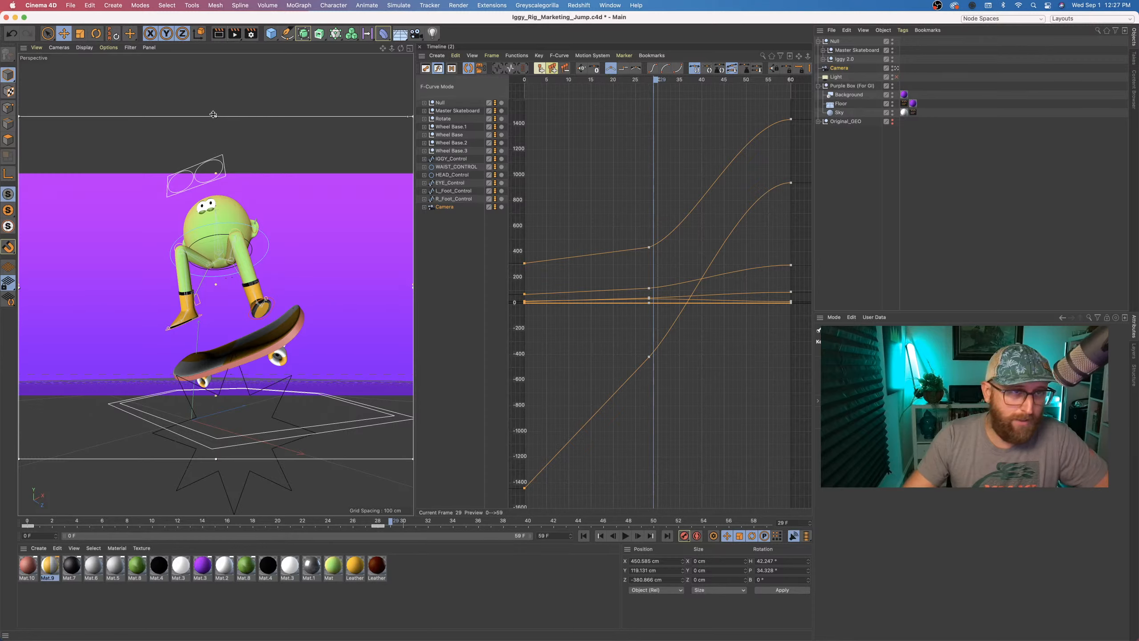
{"action": "left_click_drag", "start_coordinate": [213, 115], "coordinate": [209, 170]}
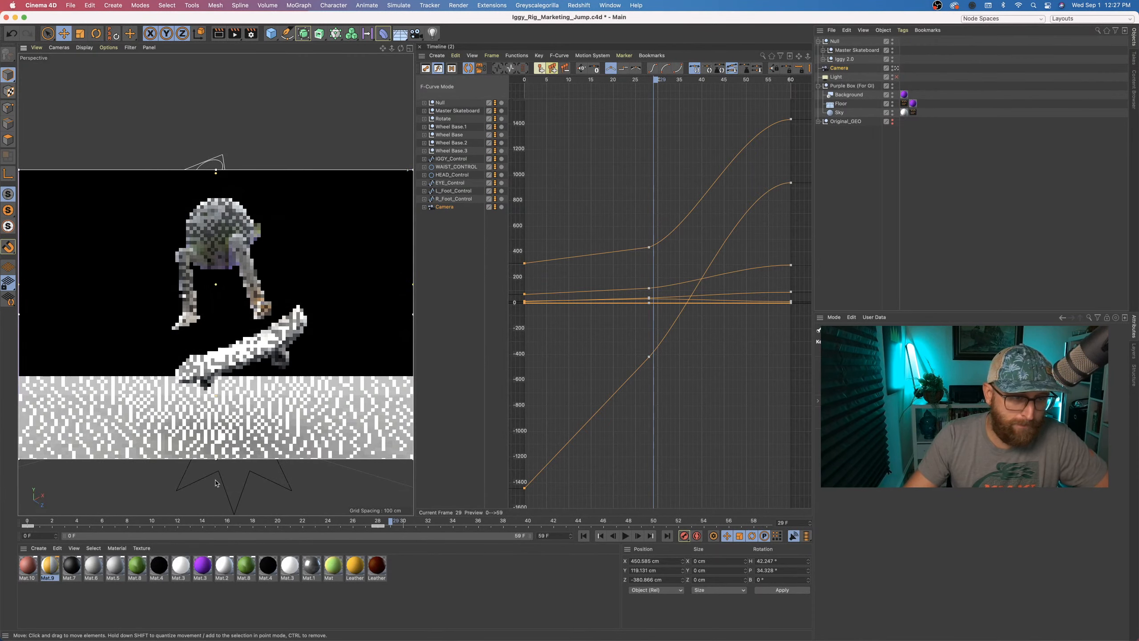
{"action": "left_click_drag", "start_coordinate": [216, 459], "coordinate": [200, 399]}
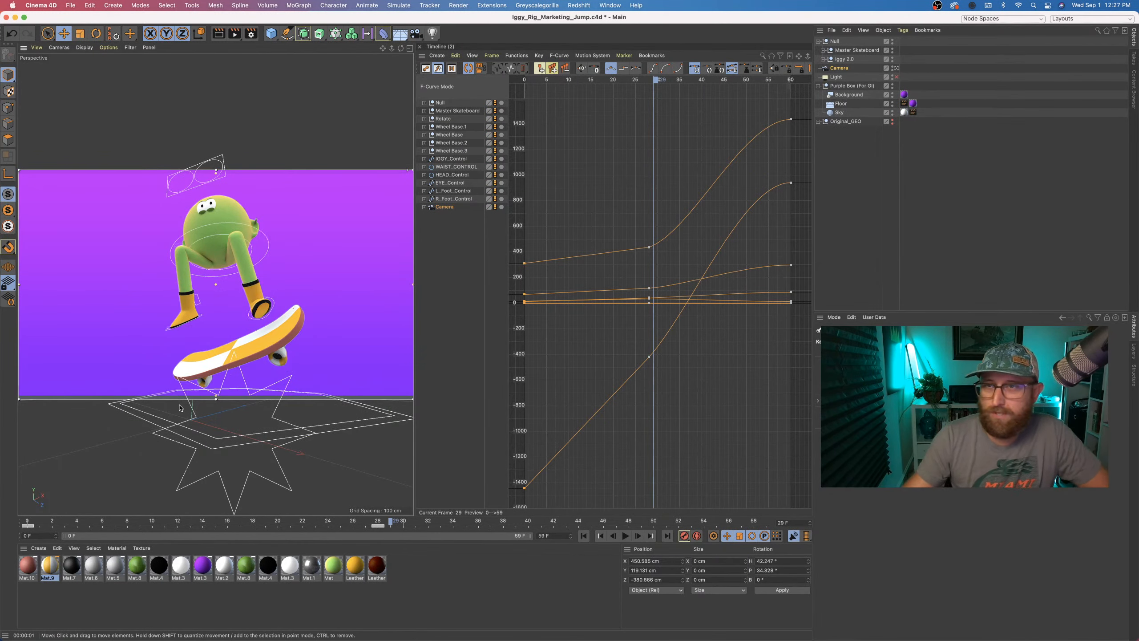
- Inspect the Background, Floor and Sky objects in Purple Box (For GI), the Floor's first tag and the render at frame 16
{"action": "left_click", "coordinate": [849, 86]}
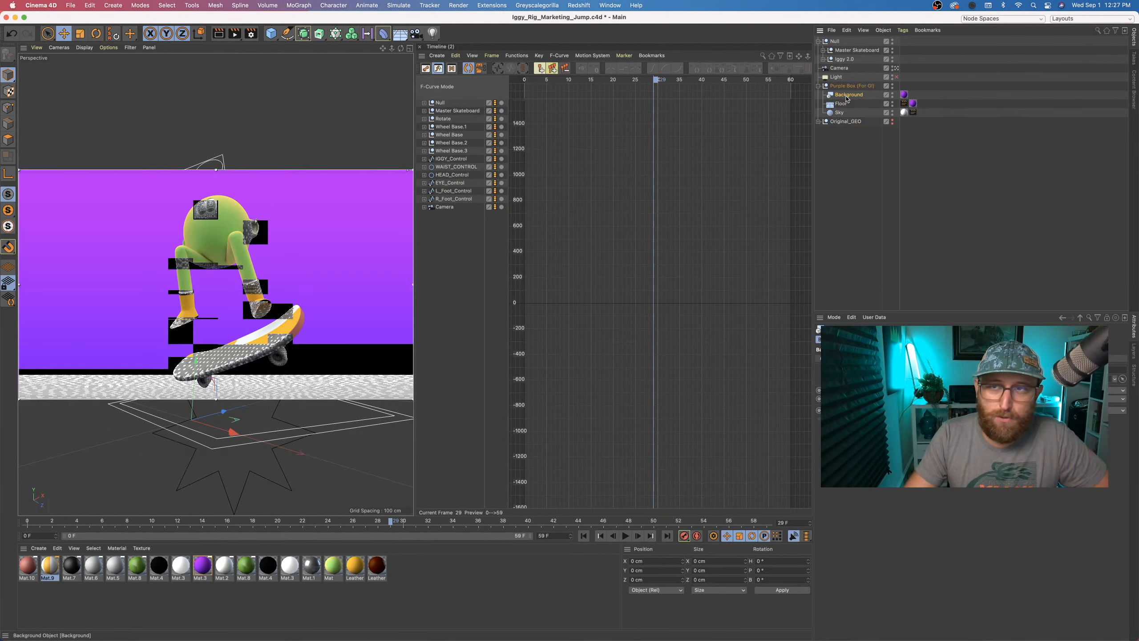
{"action": "left_click", "coordinate": [842, 106]}
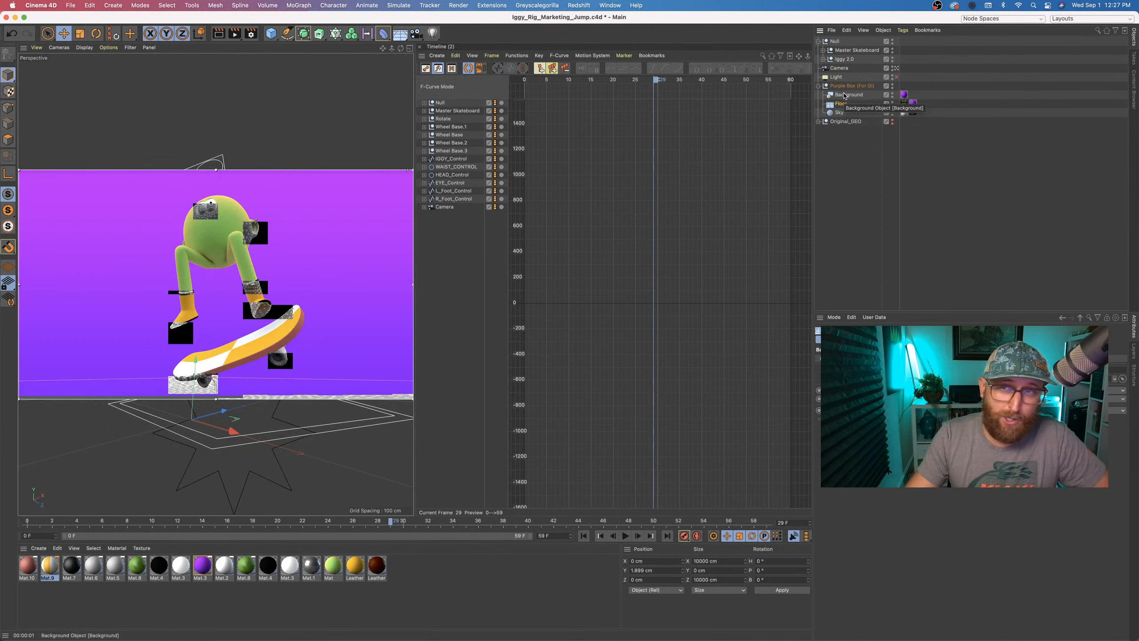
{"action": "left_click", "coordinate": [905, 104]}
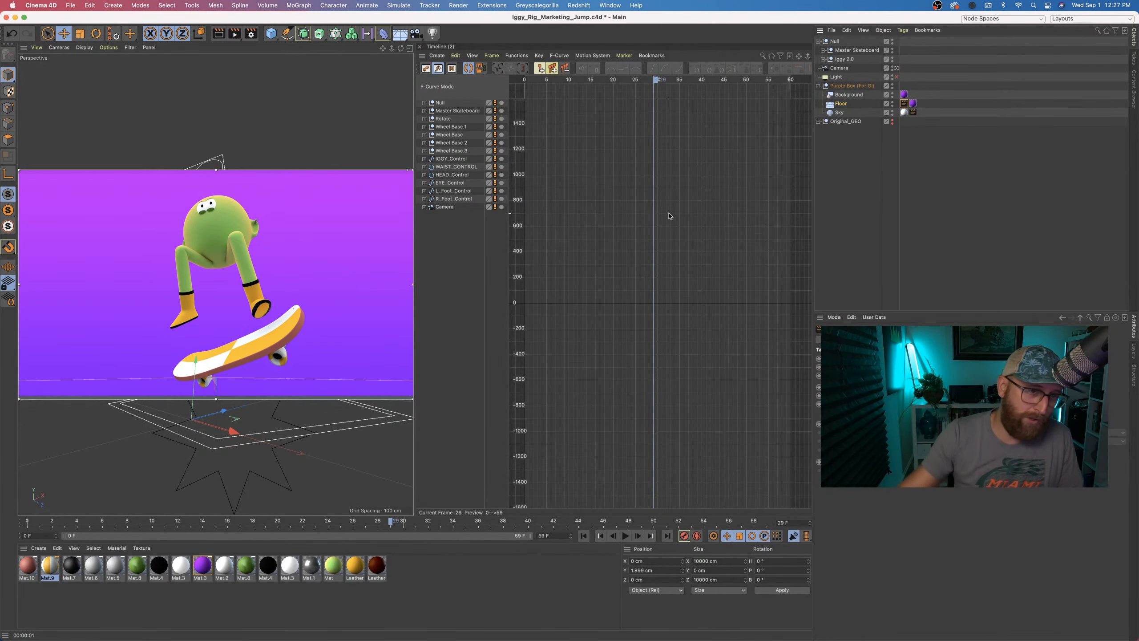
{"action": "left_click_drag", "start_coordinate": [392, 523], "coordinate": [233, 529]}
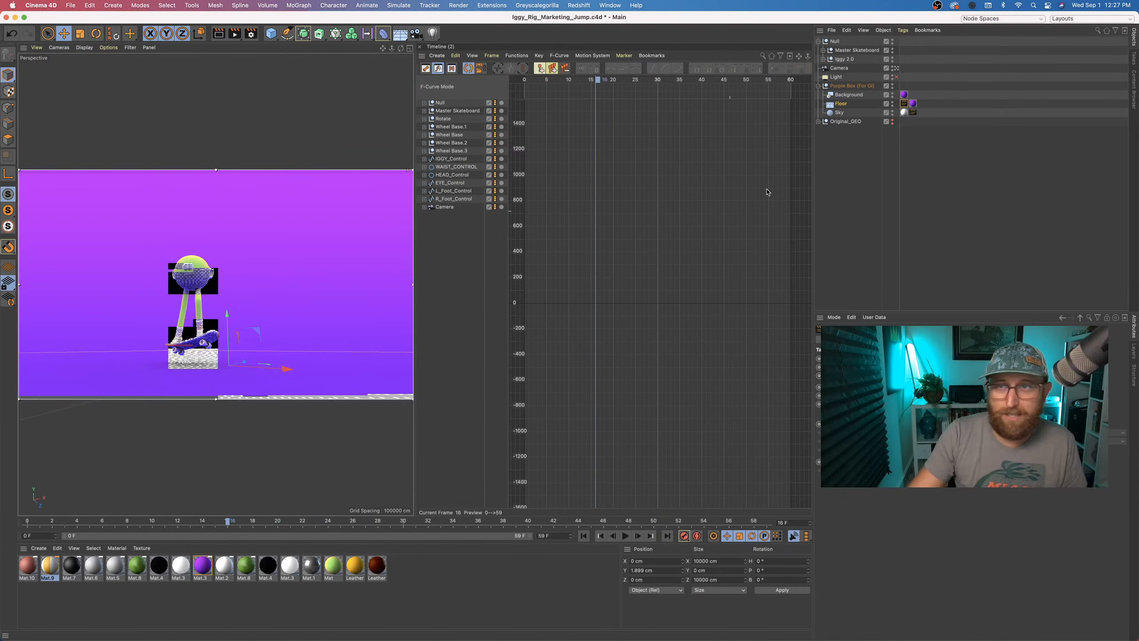
{"action": "left_click", "coordinate": [839, 113]}
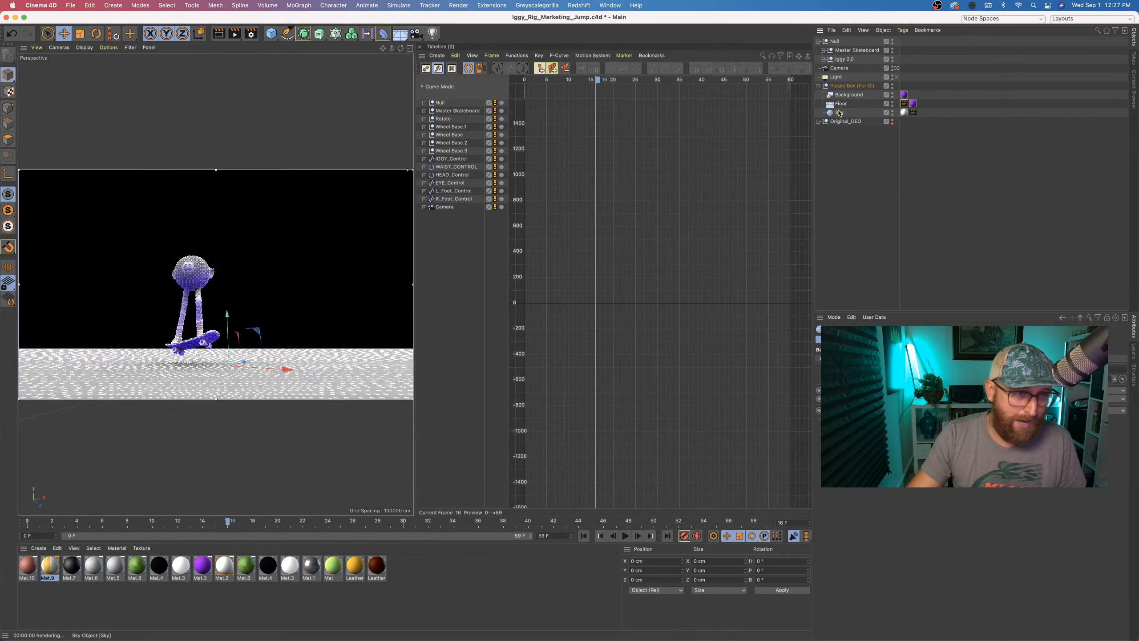
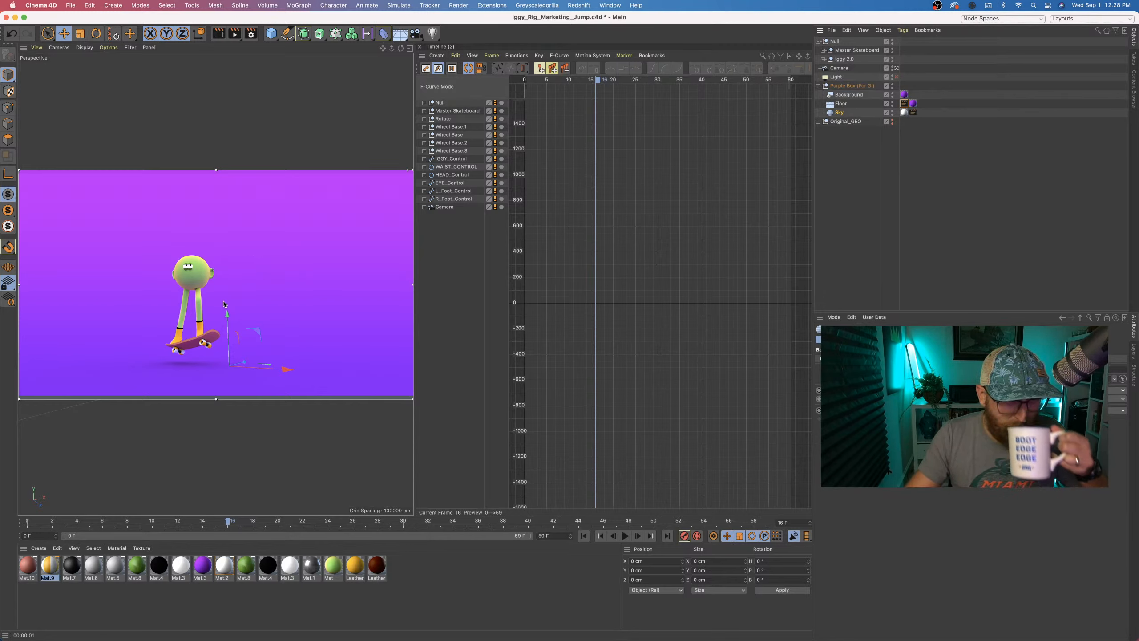
{"action": "left_click", "coordinate": [863, 147]}
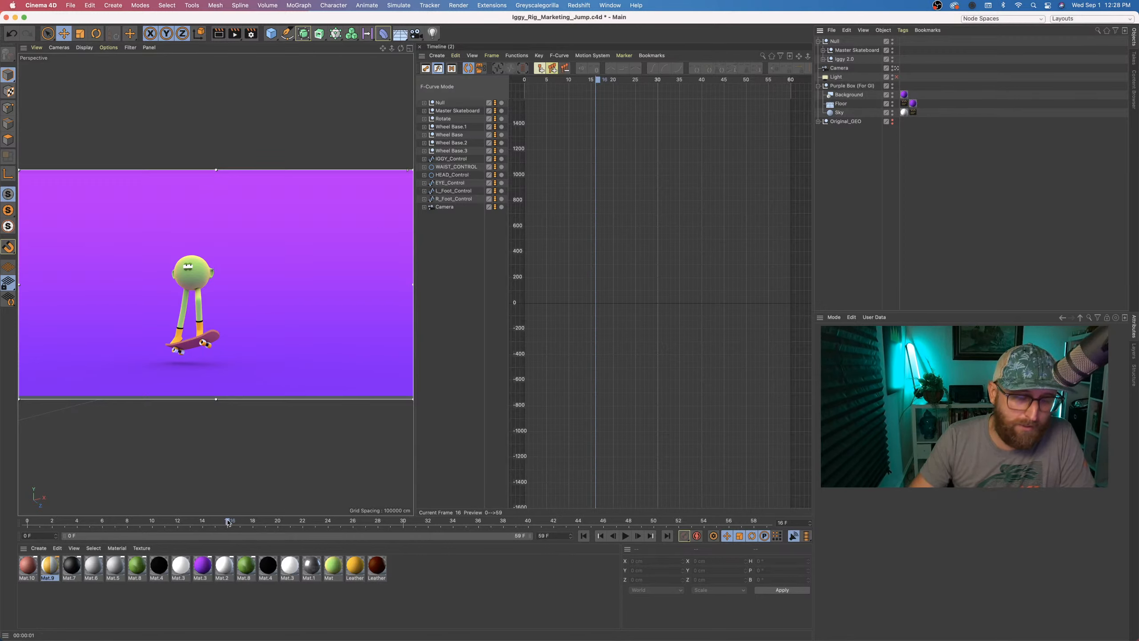
- Review the rendered shot at frame 14 and other frames, and return to frame 0
{"action": "left_click_drag", "start_coordinate": [229, 521], "coordinate": [203, 519]}
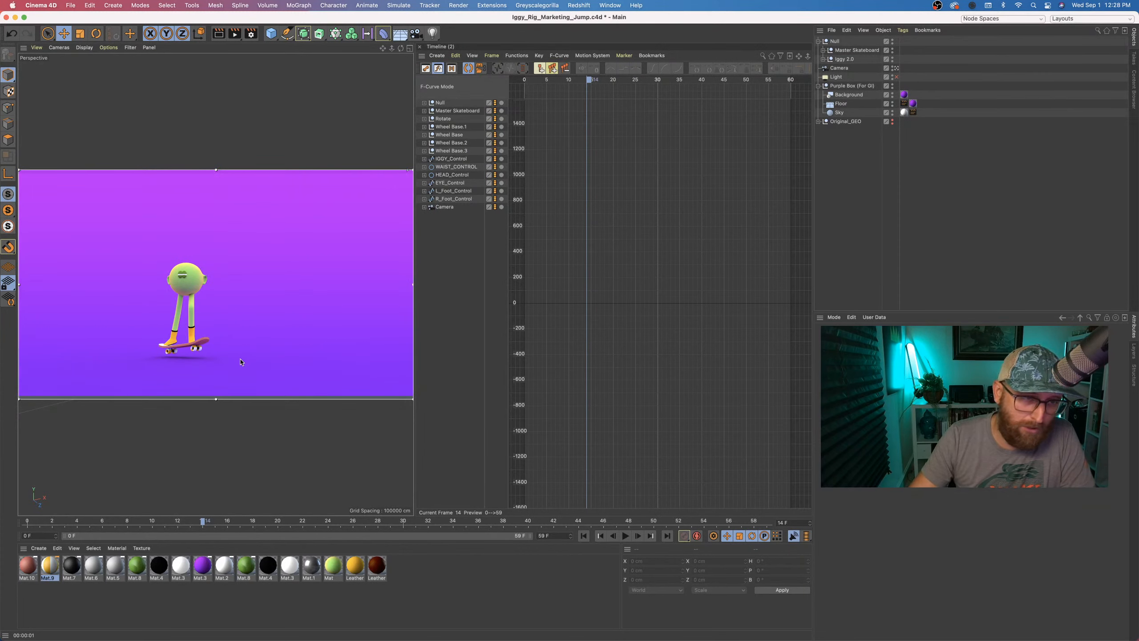
{"action": "left_click_drag", "start_coordinate": [194, 523], "coordinate": [336, 506]}
{"action": "key", "text": "shift+f"}
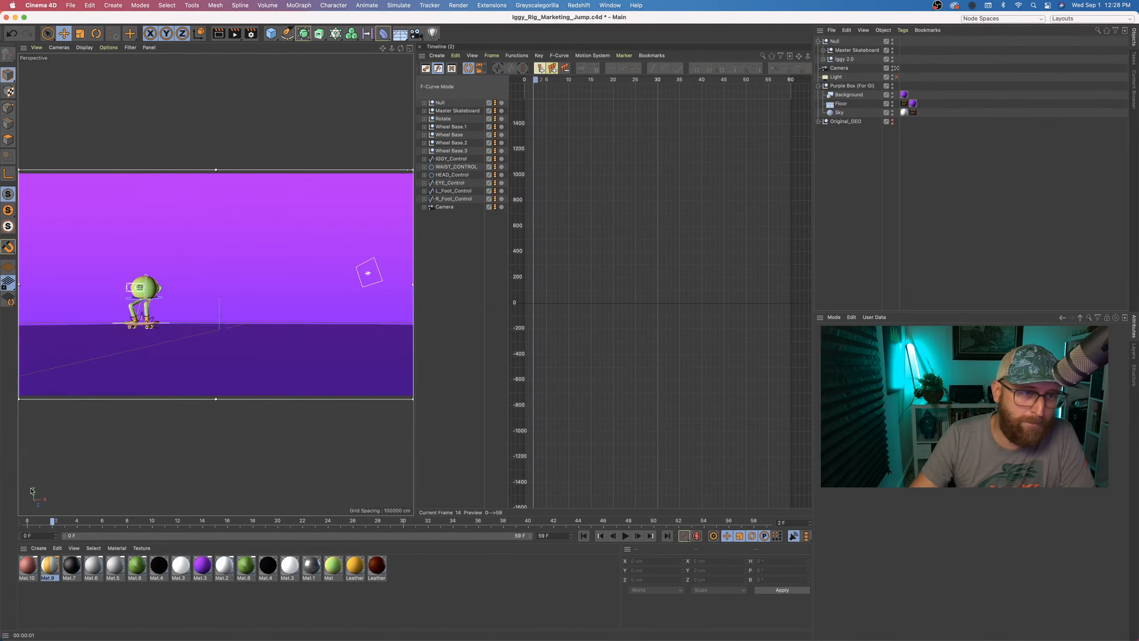
{"action": "key", "text": "super+r"}
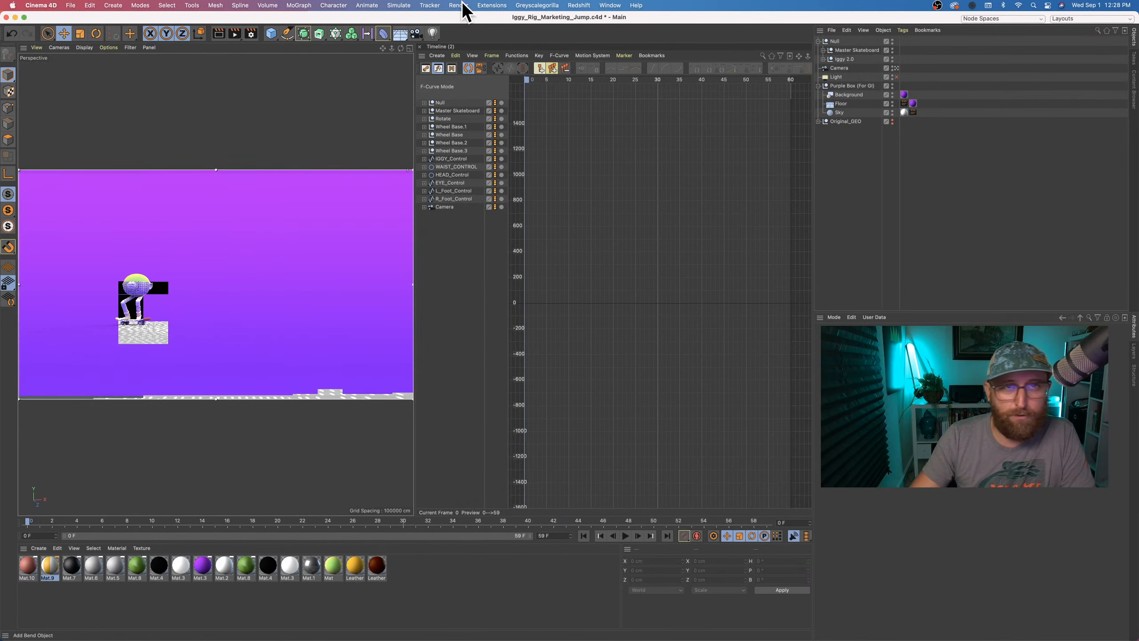
- Switch to Iggy_Rig_Marketing_Jump_03.c4d and examine its Cloner with the Platonic object in the four-view layout
{"action": "left_click", "coordinate": [610, 5]}
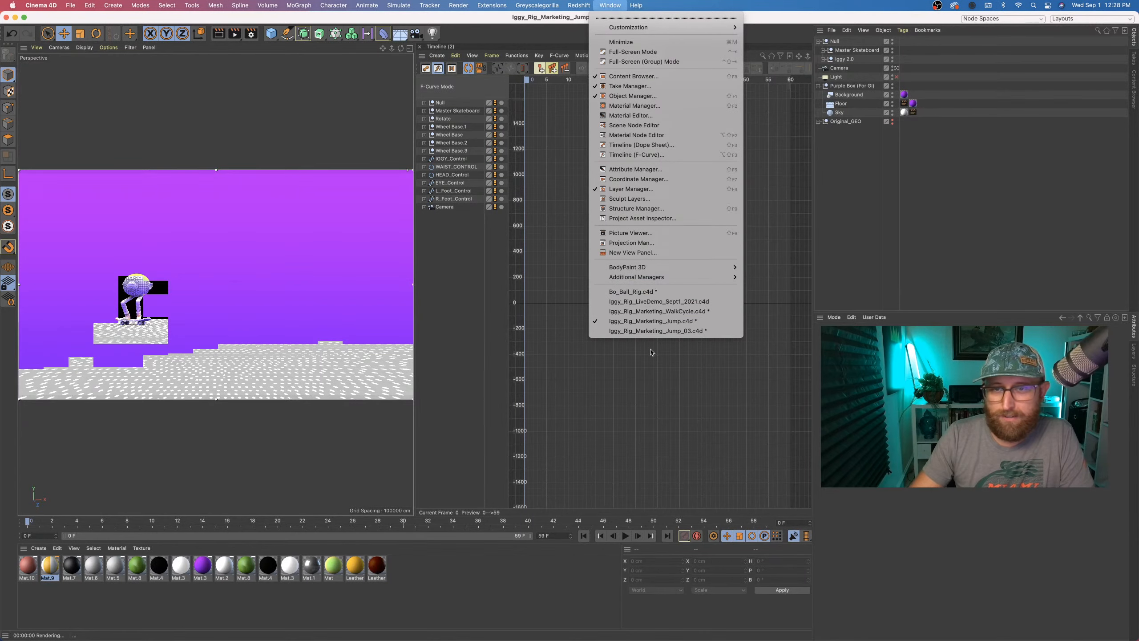
{"action": "left_click", "coordinate": [656, 331]}
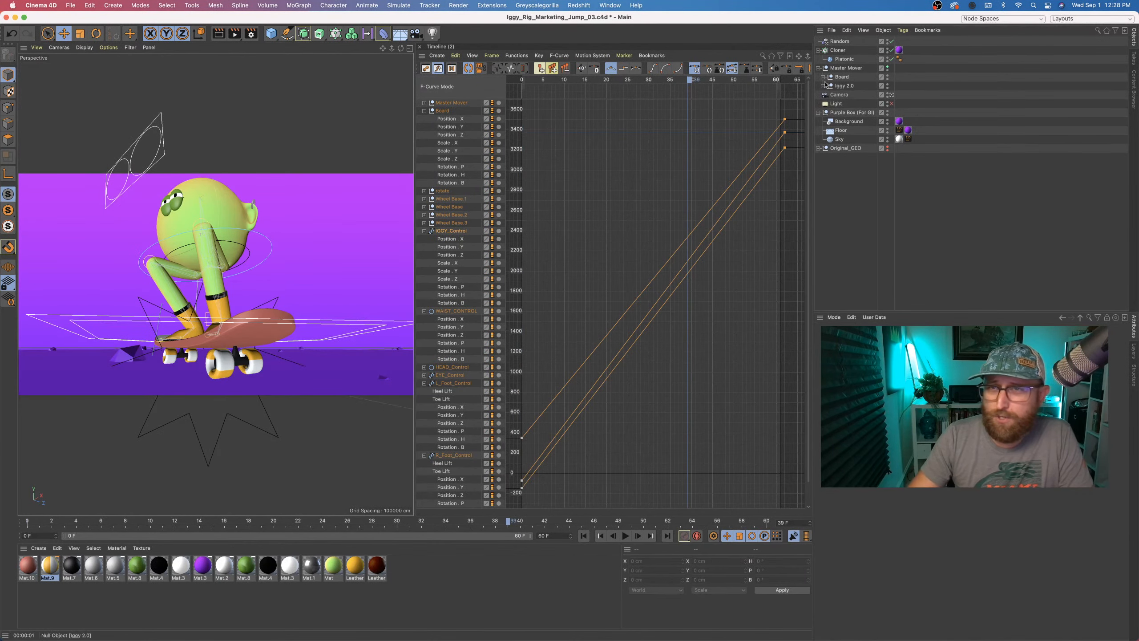
{"action": "left_click", "coordinate": [843, 50]}
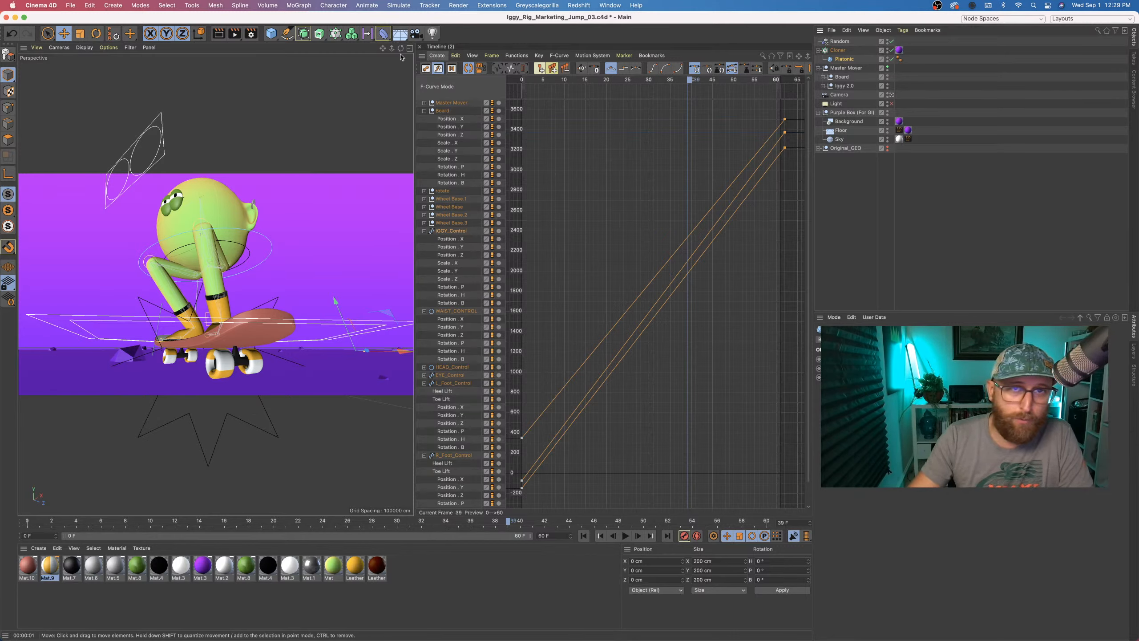
{"action": "left_click", "coordinate": [410, 49]}
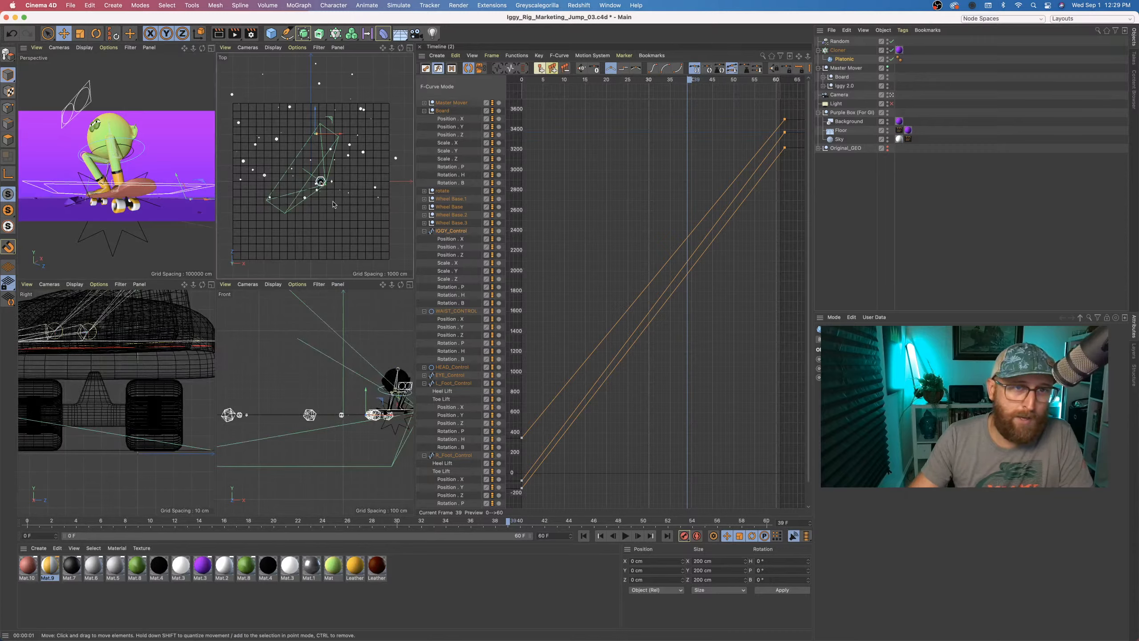
{"action": "scroll", "coordinate": [335, 203], "scroll_direction": "up", "scroll_amount": 2}
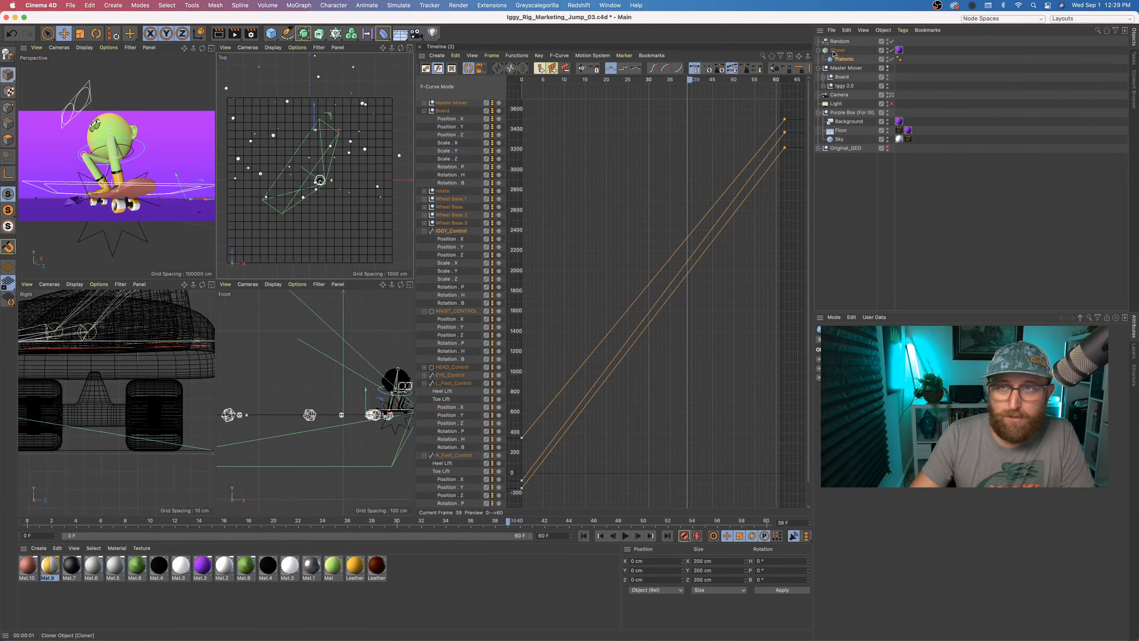
{"action": "left_click", "coordinate": [211, 48]}
- Start an Interactive Render Region in the Jump_03 project and fit its upper and lower edges to the camera frame
{"action": "left_click", "coordinate": [233, 38]}
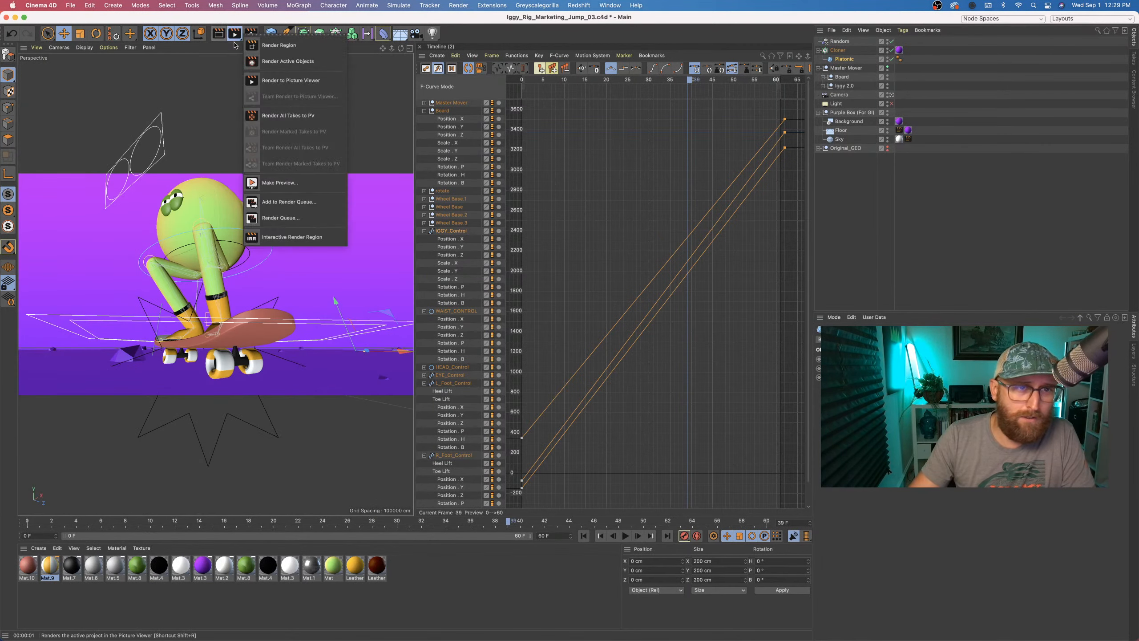
{"action": "left_click", "coordinate": [291, 237]}
{"action": "left_click_drag", "start_coordinate": [219, 115], "coordinate": [219, 171]}
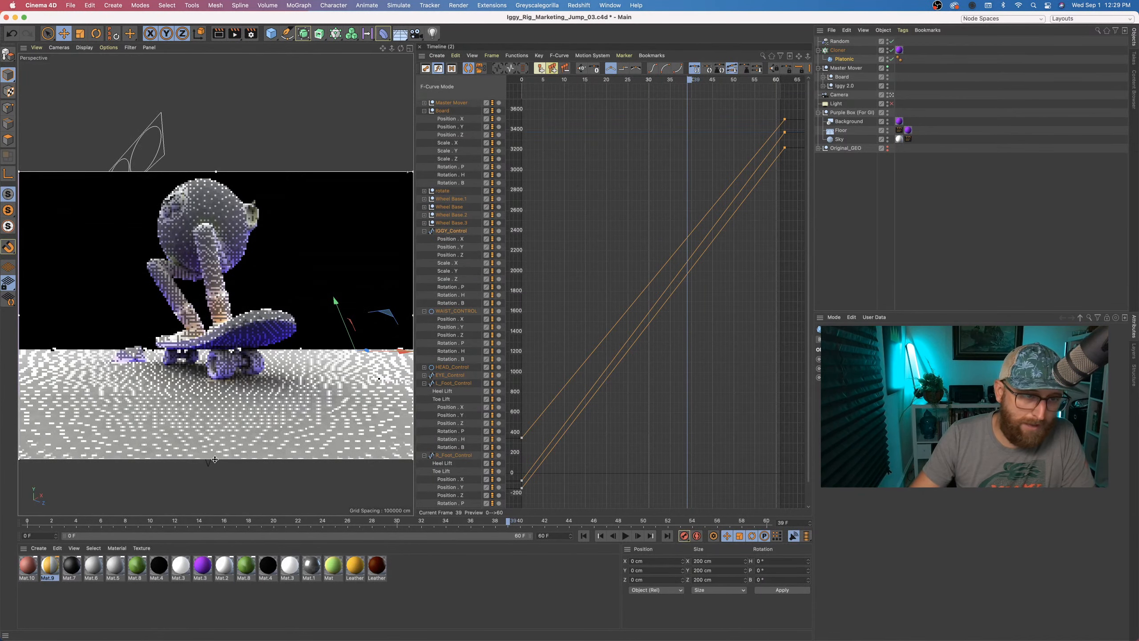
{"action": "left_click_drag", "start_coordinate": [215, 459], "coordinate": [222, 394]}
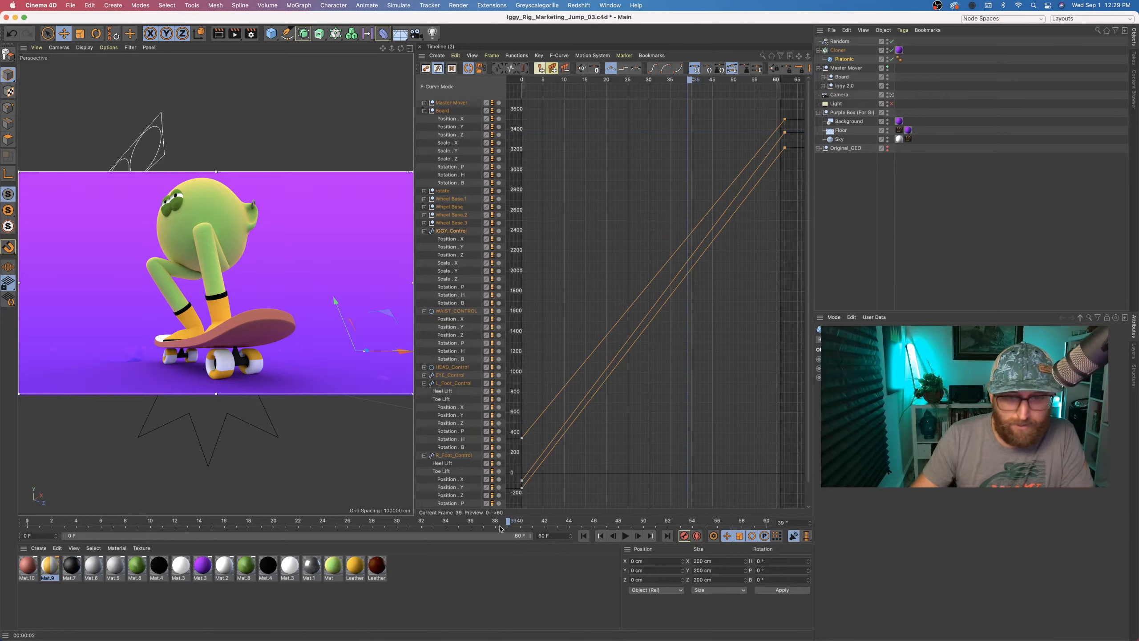
- Play the Jump_03 animation from frame 0, stop playback and save the project
{"action": "left_click_drag", "start_coordinate": [506, 522], "coordinate": [27, 522]}
{"action": "left_click", "coordinate": [623, 537]}
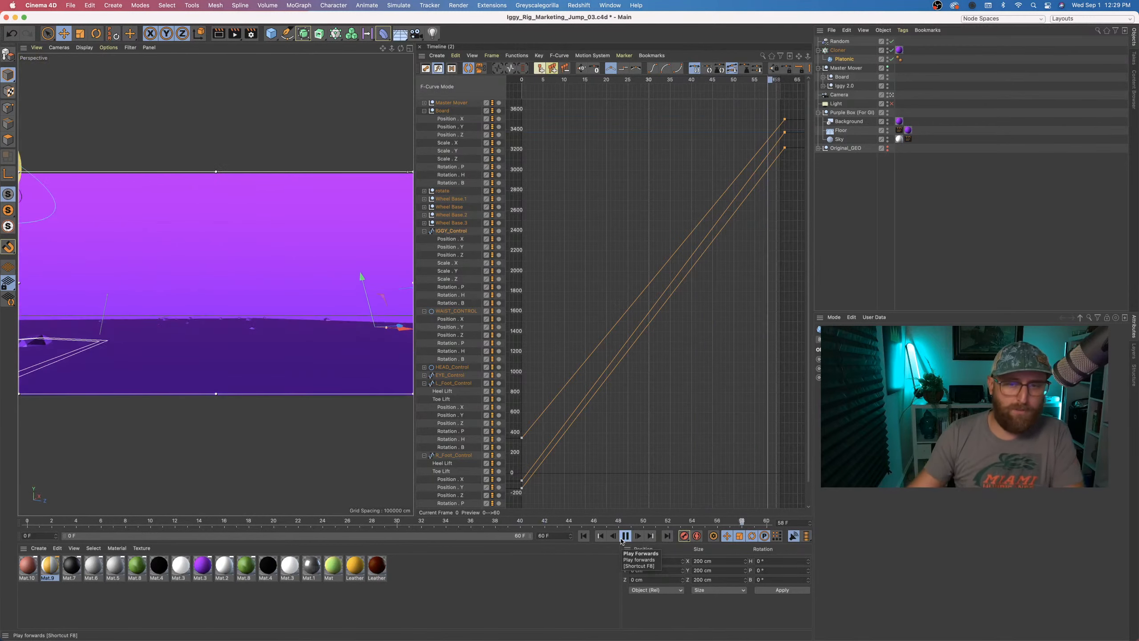
{"action": "key", "text": "super+r"}
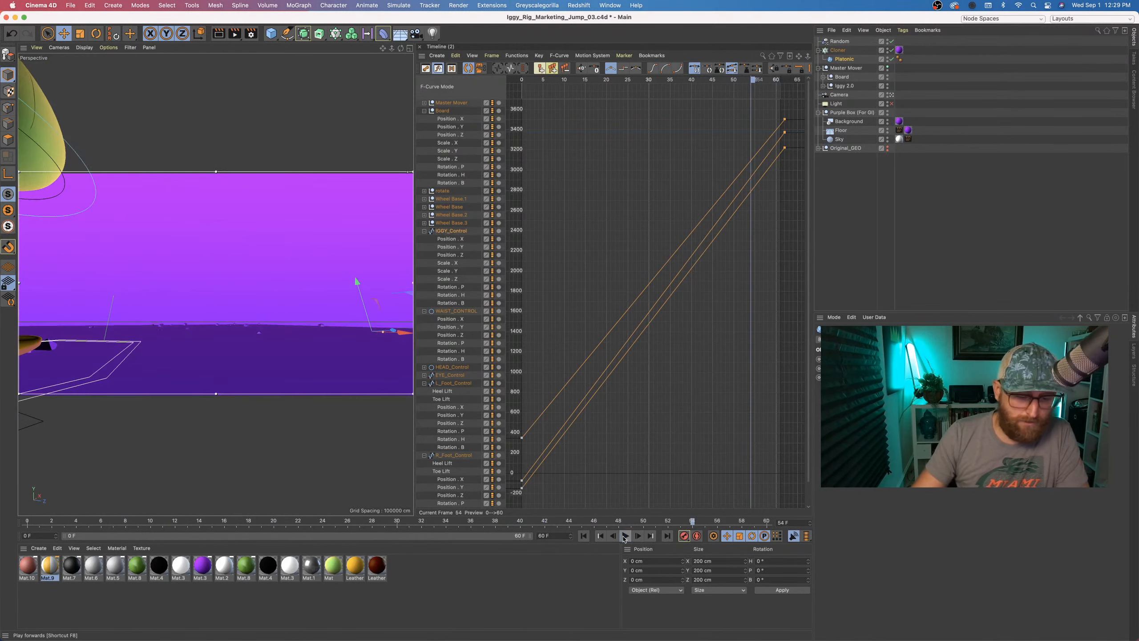
{"action": "key", "text": "super+s"}
- Switch back to Iggy_Rig_Marketing_Jump.c4d and turn off the Interactive Render Region
{"action": "left_click", "coordinate": [610, 5]}
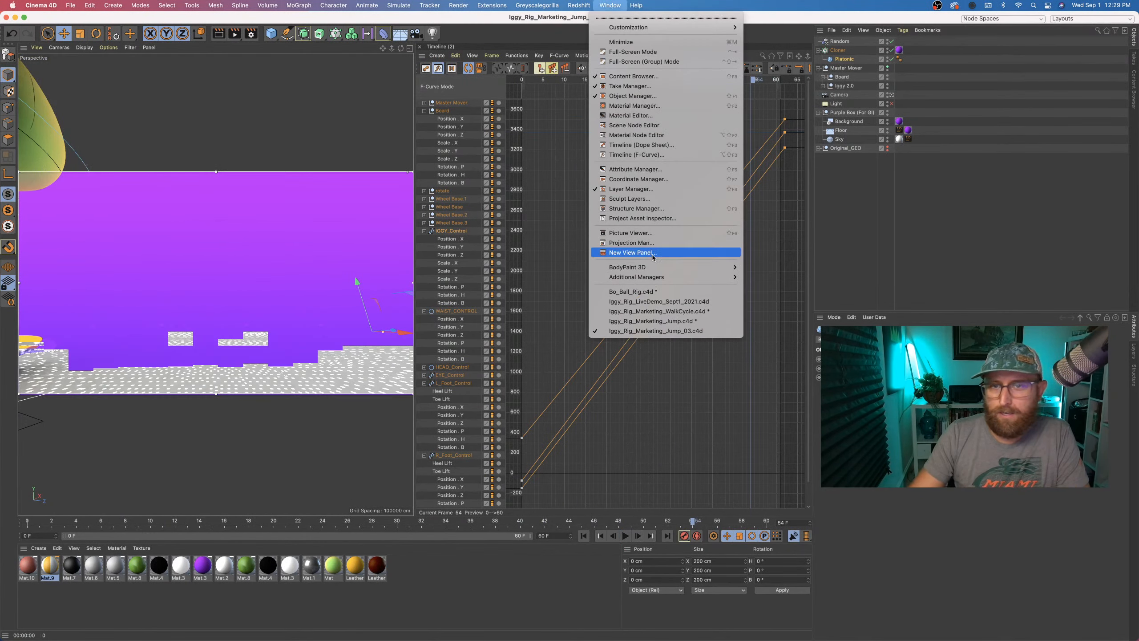
{"action": "left_click", "coordinate": [647, 322]}
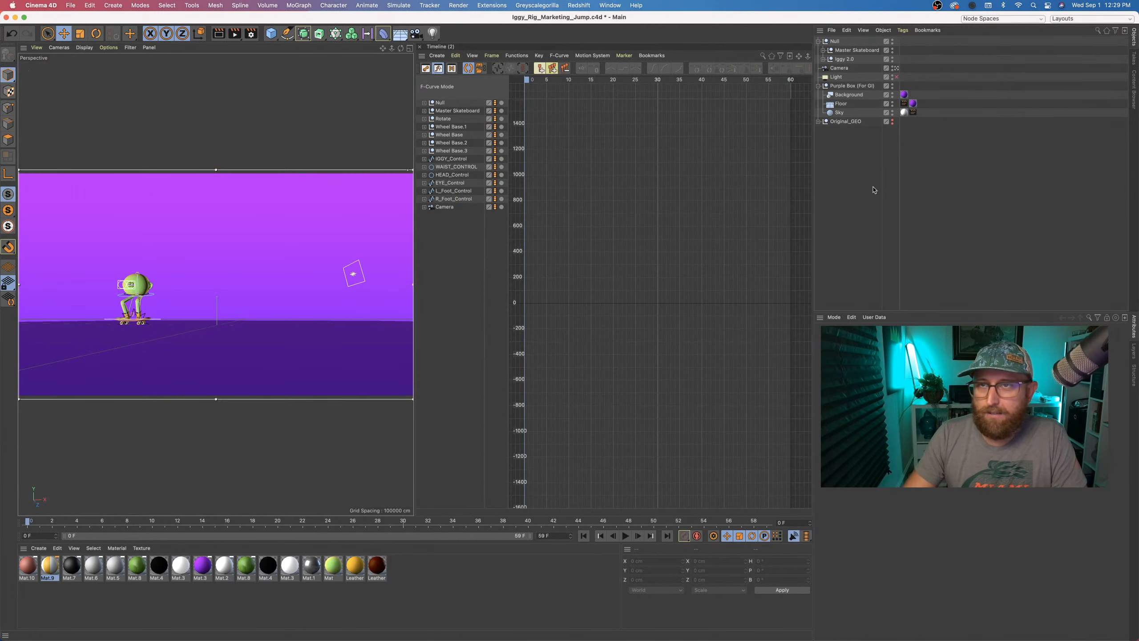
{"action": "left_click_drag", "start_coordinate": [234, 34], "coordinate": [279, 238]}
- Add a Platonic object, parent it to a new Cloner and apply a Random effector to the clones
{"action": "left_click_drag", "start_coordinate": [272, 33], "coordinate": [356, 93]}
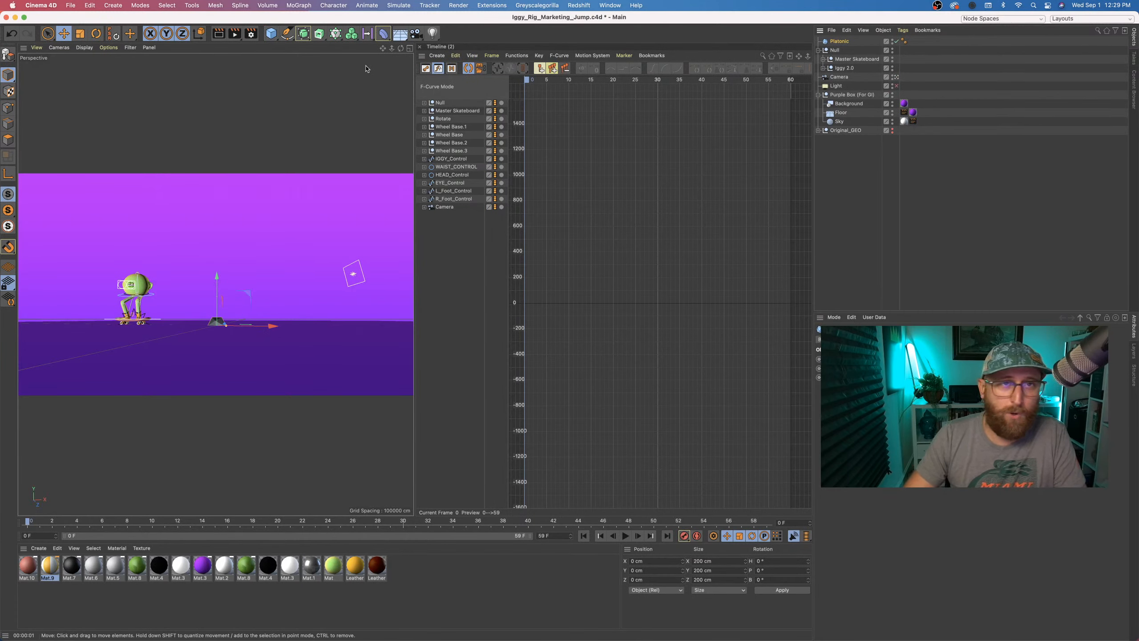
{"action": "left_click", "coordinate": [336, 34], "text": "alt"}
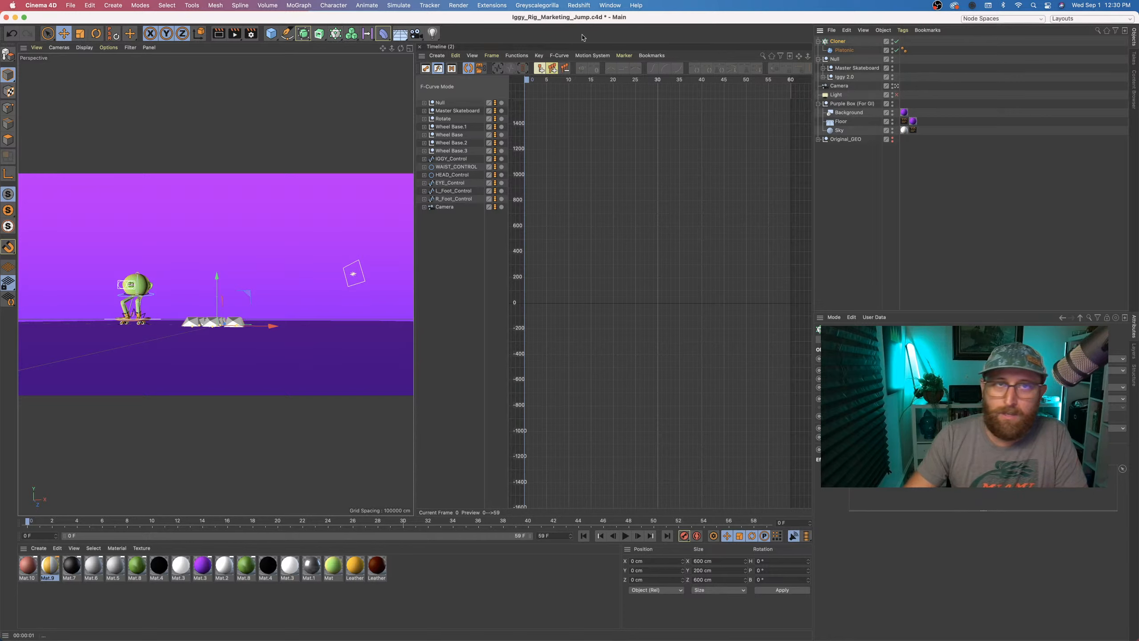
{"action": "left_click", "coordinate": [312, 5]}
{"action": "mouse_move", "coordinate": [354, 27]}
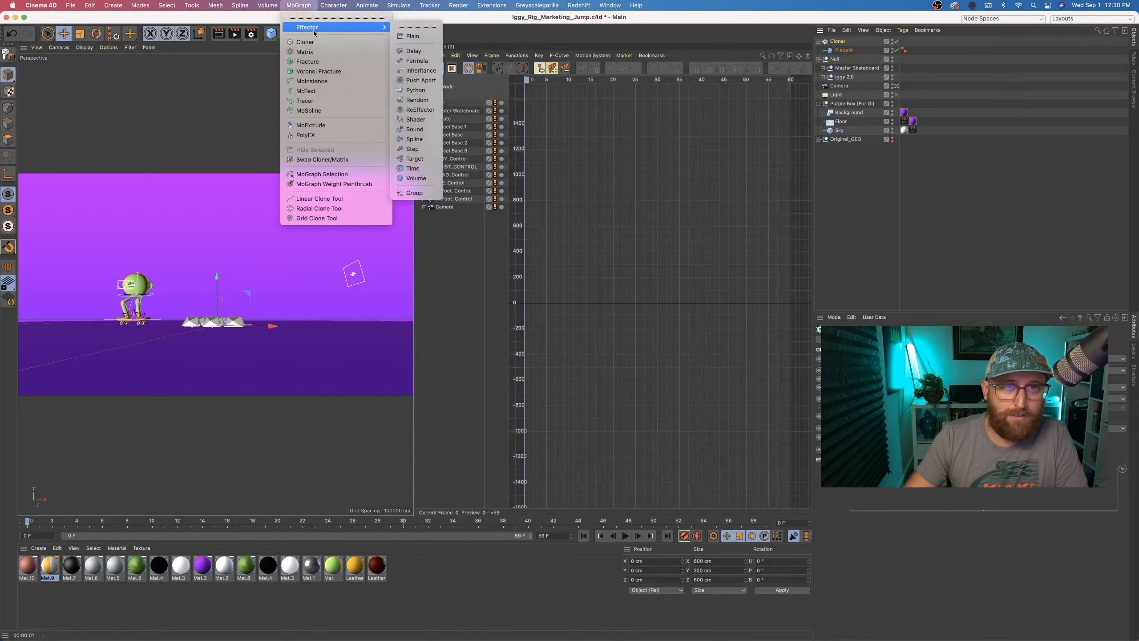
{"action": "left_click", "coordinate": [417, 100]}
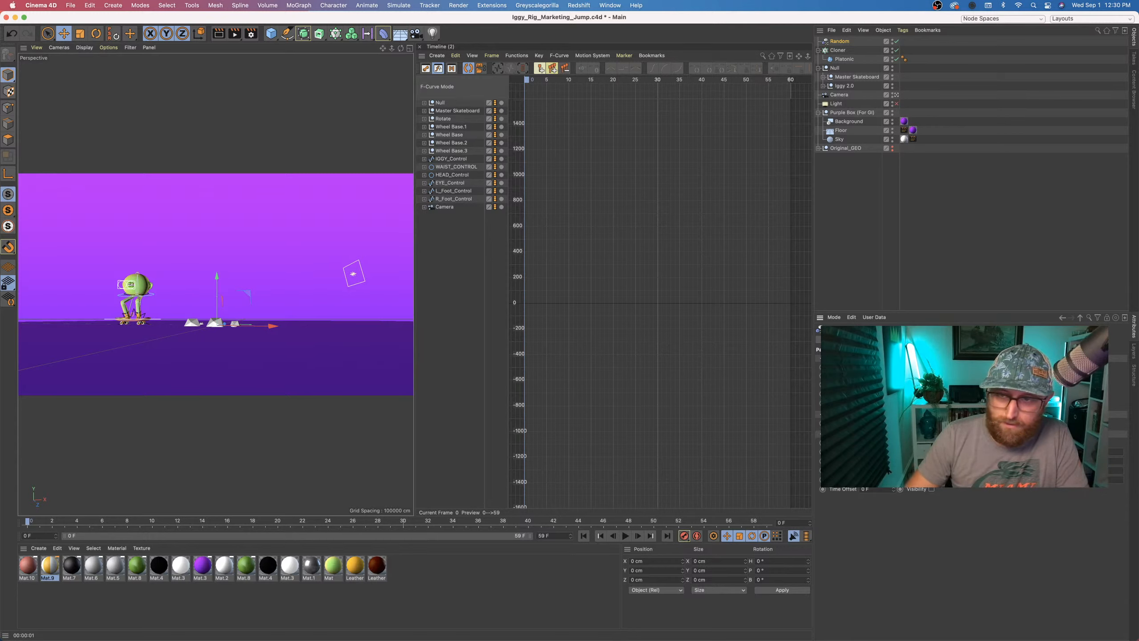
- Spread the Platonic clones farther apart with the Random effector and apply the purple material Mat.3 to the Cloner
{"action": "key", "text": "Return"}
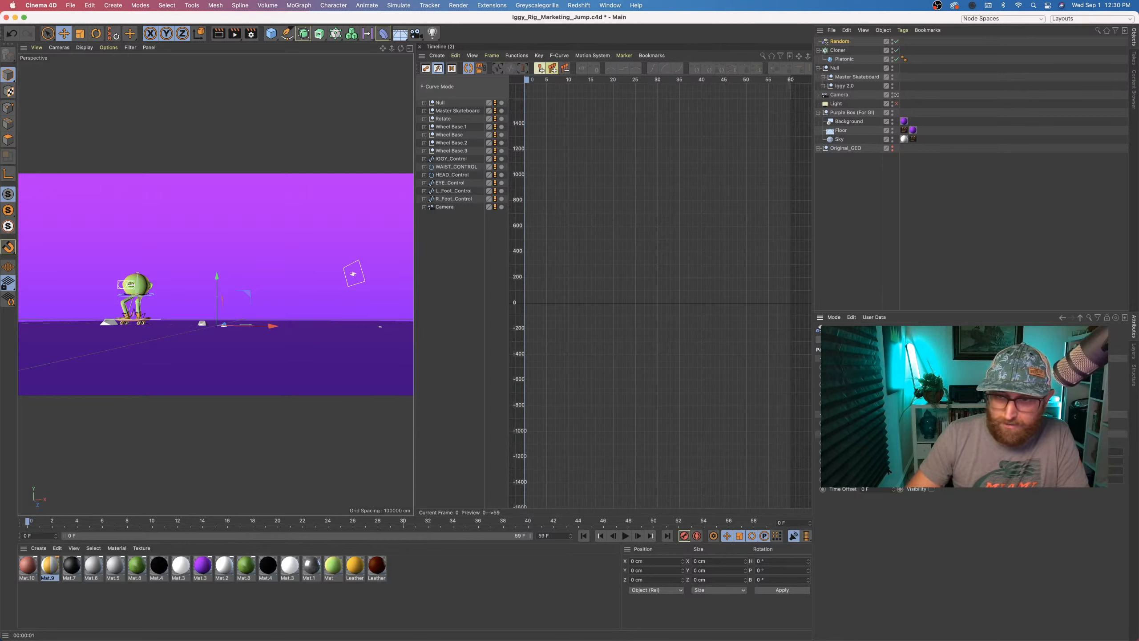
{"action": "key", "text": "Return"}
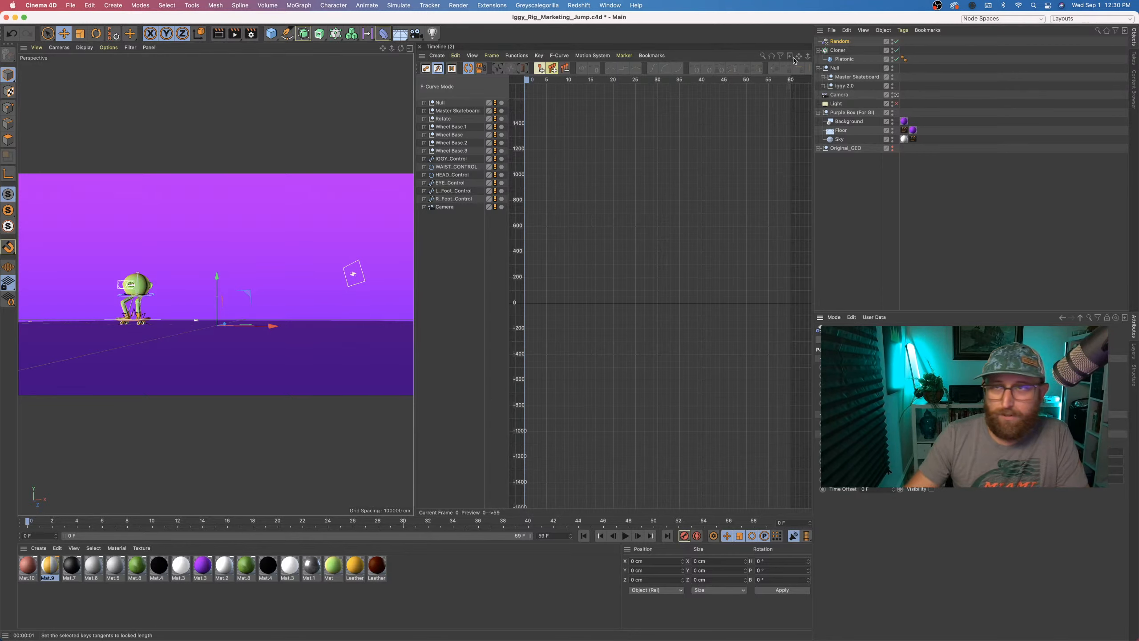
{"action": "left_click", "coordinate": [837, 50]}
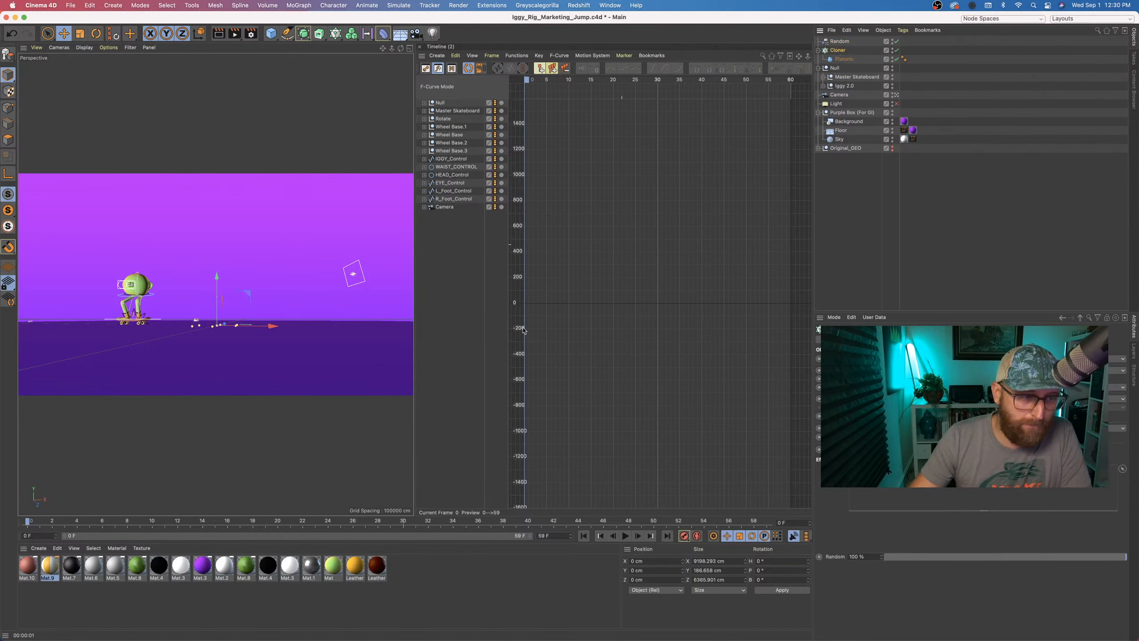
{"action": "left_click_drag", "start_coordinate": [271, 542], "coordinate": [843, 52]}
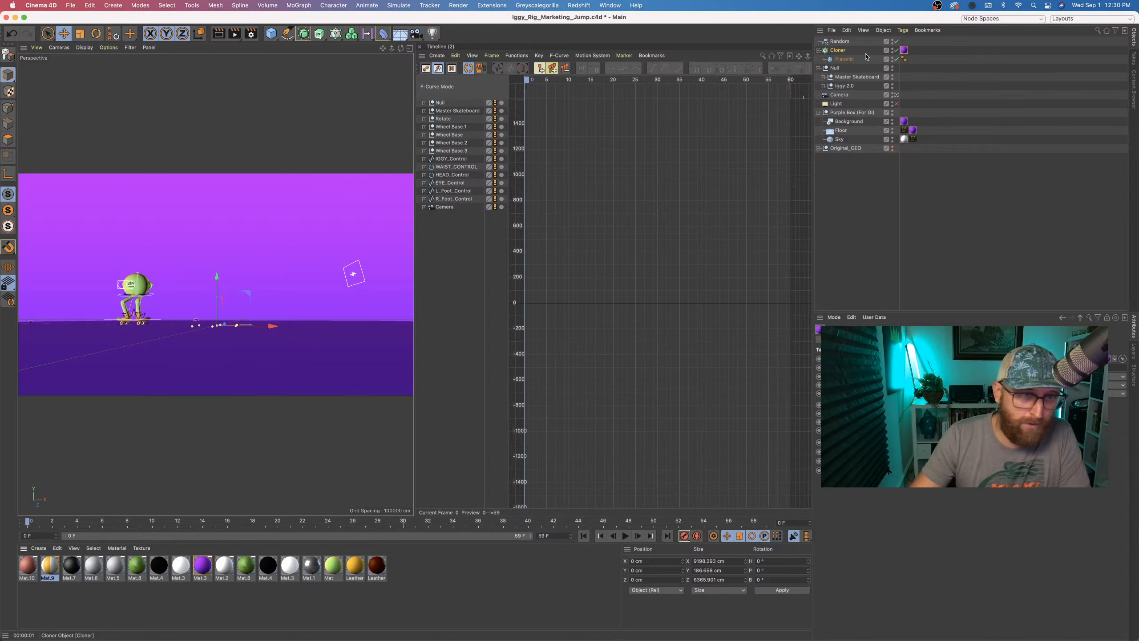
{"action": "left_click", "coordinate": [843, 53]}
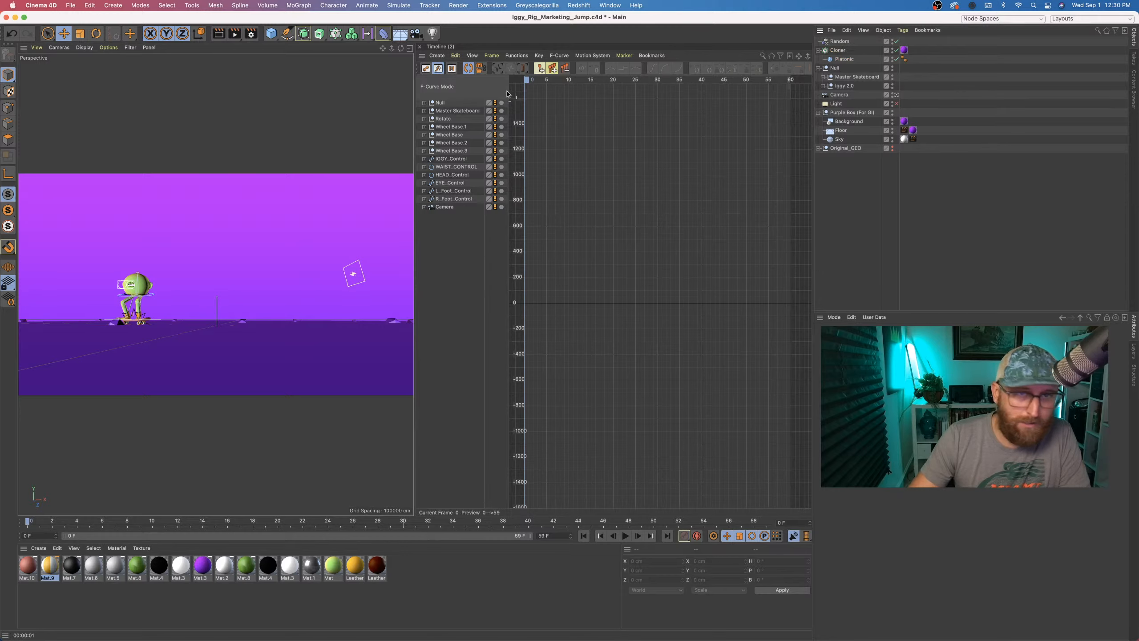
- Move the Cloner in the Top view to about X 638 cm, Z 2917 cm, clearing the large clones from the camera's foreground
{"action": "left_click", "coordinate": [409, 48]}
{"action": "scroll", "coordinate": [273, 182], "scroll_direction": "down", "scroll_amount": 10}
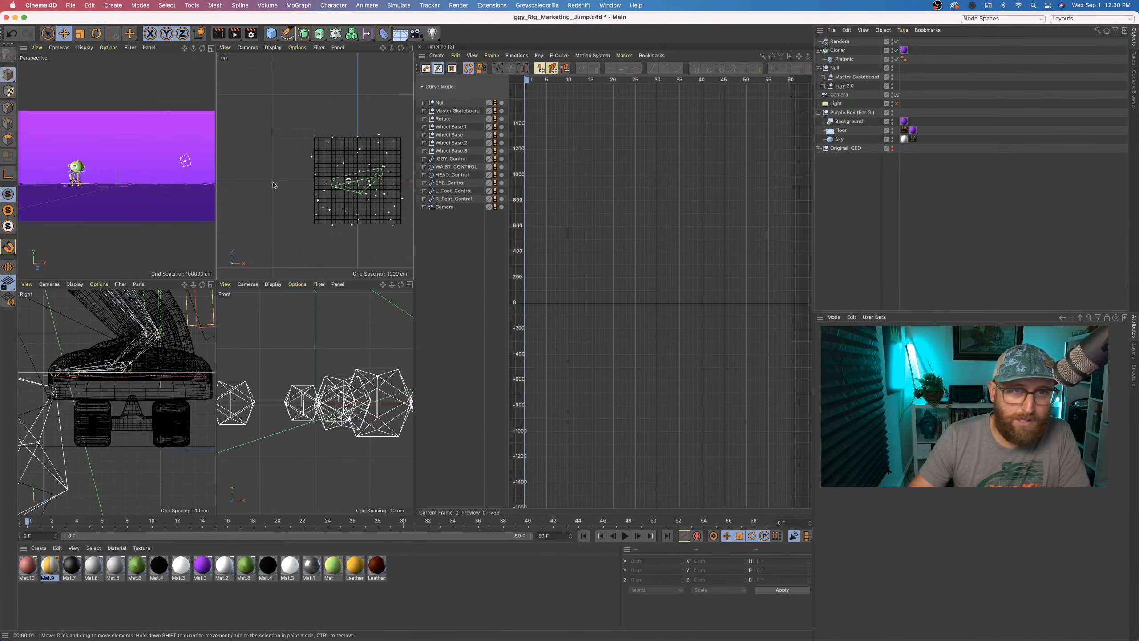
{"action": "left_click", "coordinate": [837, 51]}
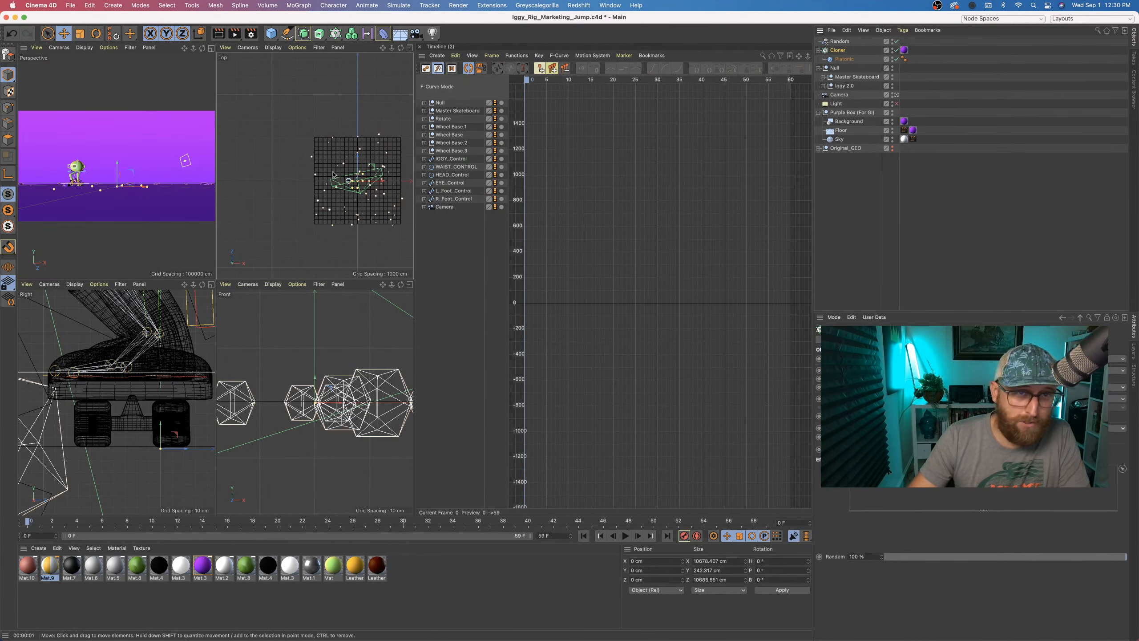
{"action": "left_click_drag", "start_coordinate": [351, 164], "coordinate": [358, 136]}
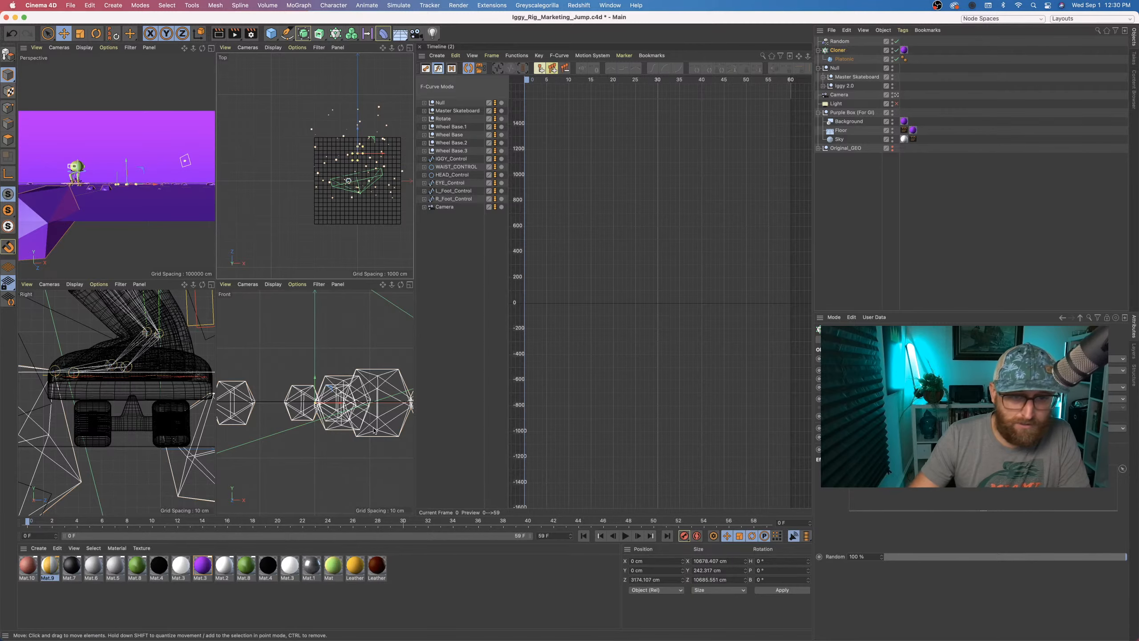
{"action": "middle_click", "coordinate": [157, 186]}
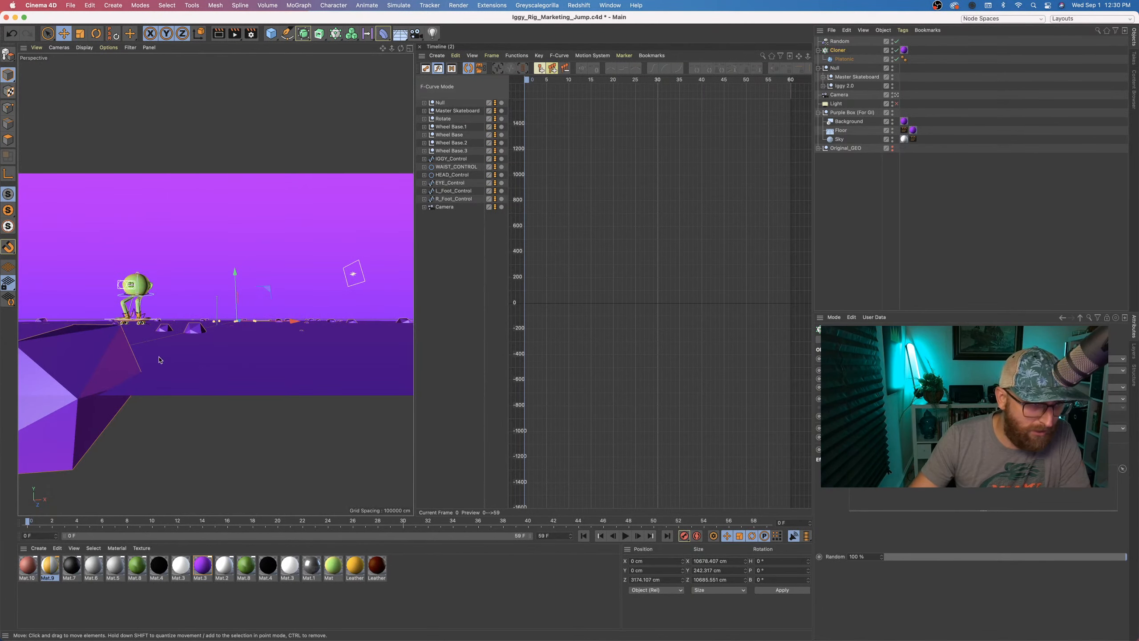
{"action": "left_click", "coordinate": [409, 48]}
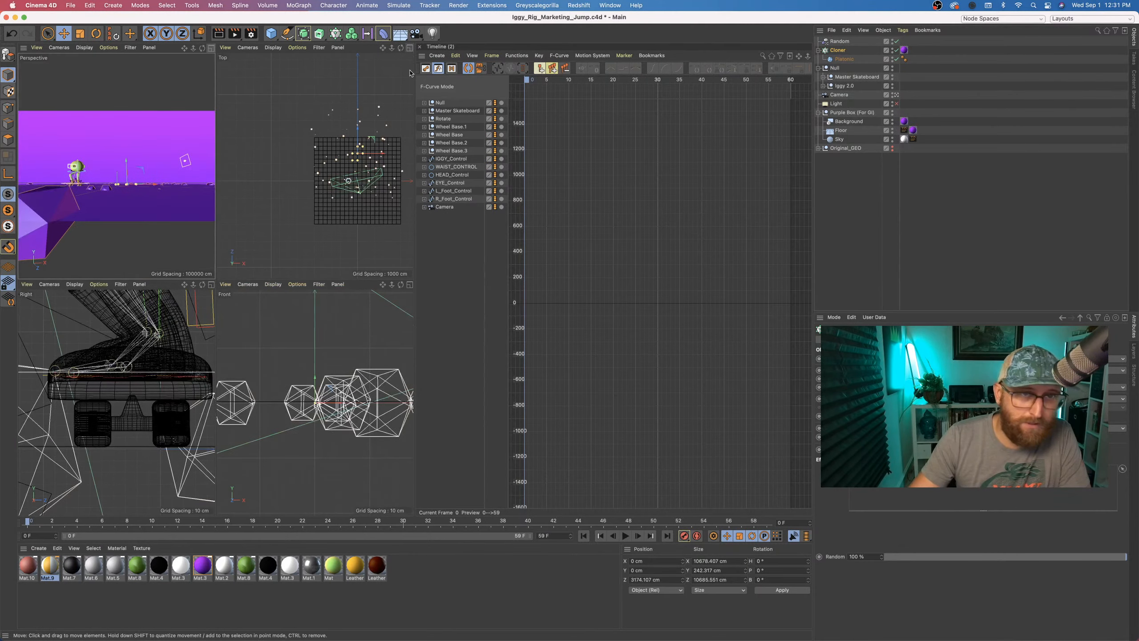
{"action": "left_click_drag", "start_coordinate": [392, 155], "coordinate": [364, 134]}
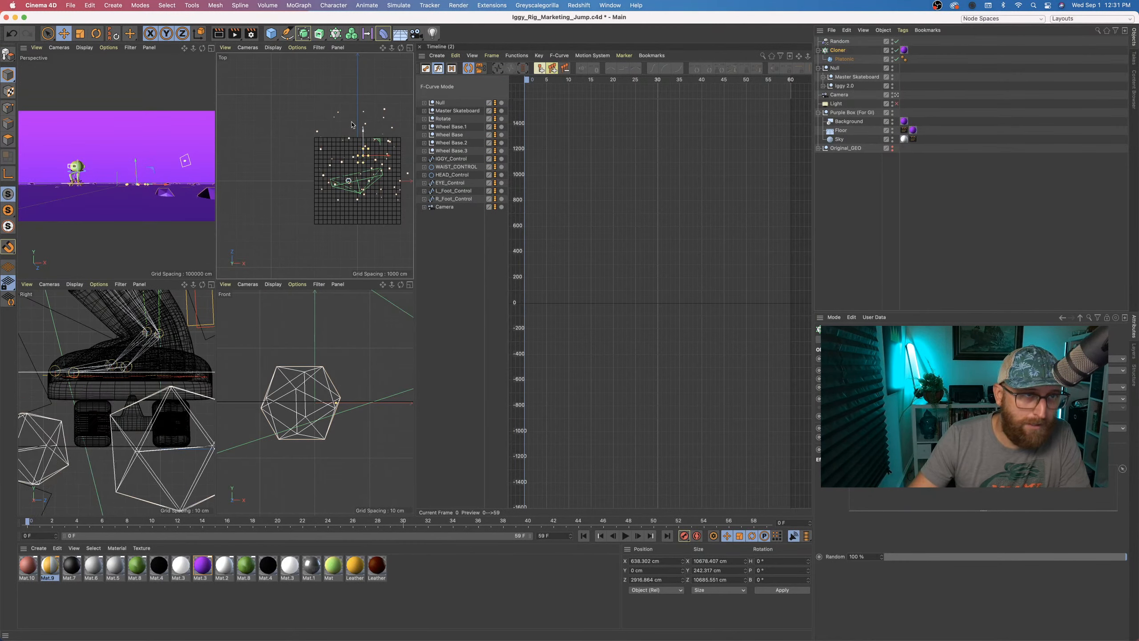
{"action": "left_click", "coordinate": [212, 48]}
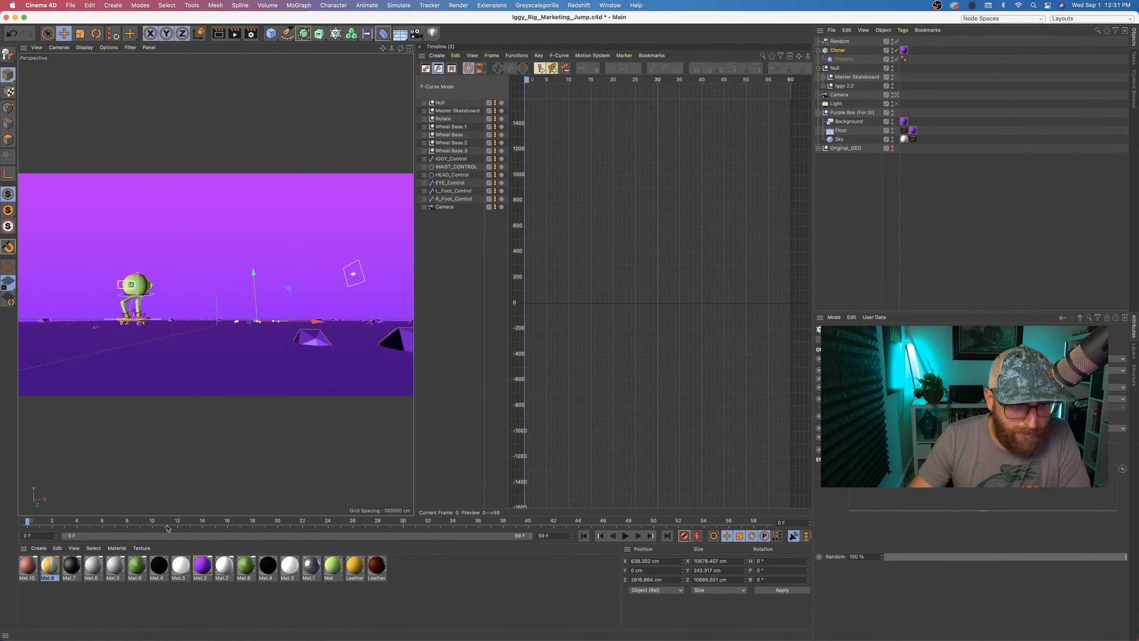
- Check the clone placement along the animation, deselect the Cloner and start an Interactive Render Region on the camera view
{"action": "left_click_drag", "start_coordinate": [29, 524], "coordinate": [25, 497]}
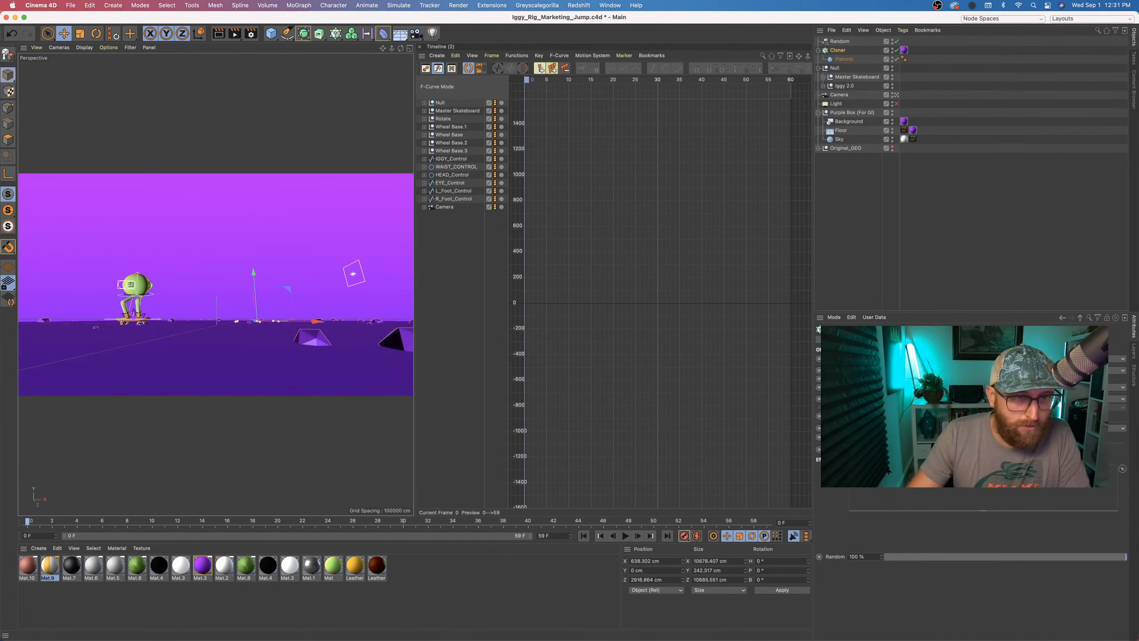
{"action": "left_click", "coordinate": [409, 48]}
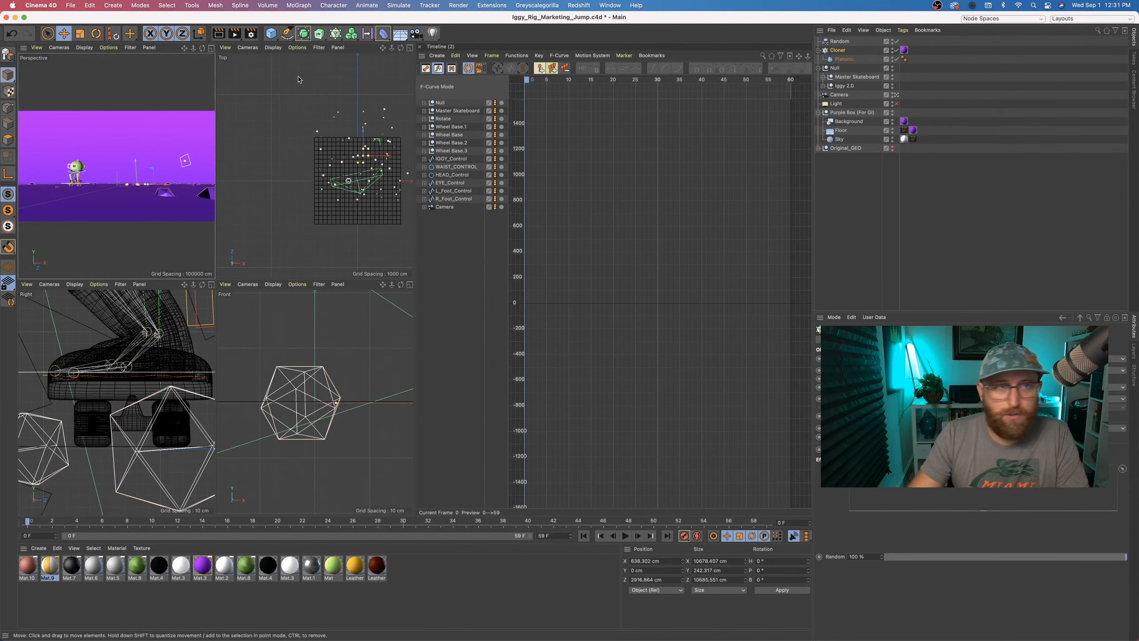
{"action": "left_click", "coordinate": [213, 48]}
{"action": "left_click", "coordinate": [843, 237]}
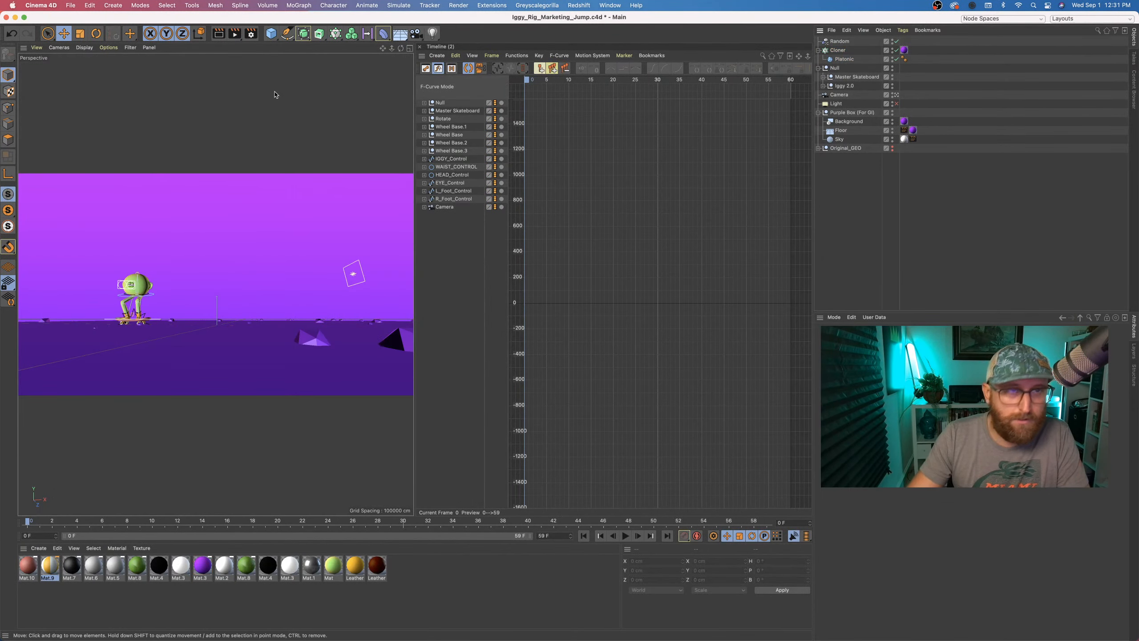
{"action": "left_click", "coordinate": [234, 34]}
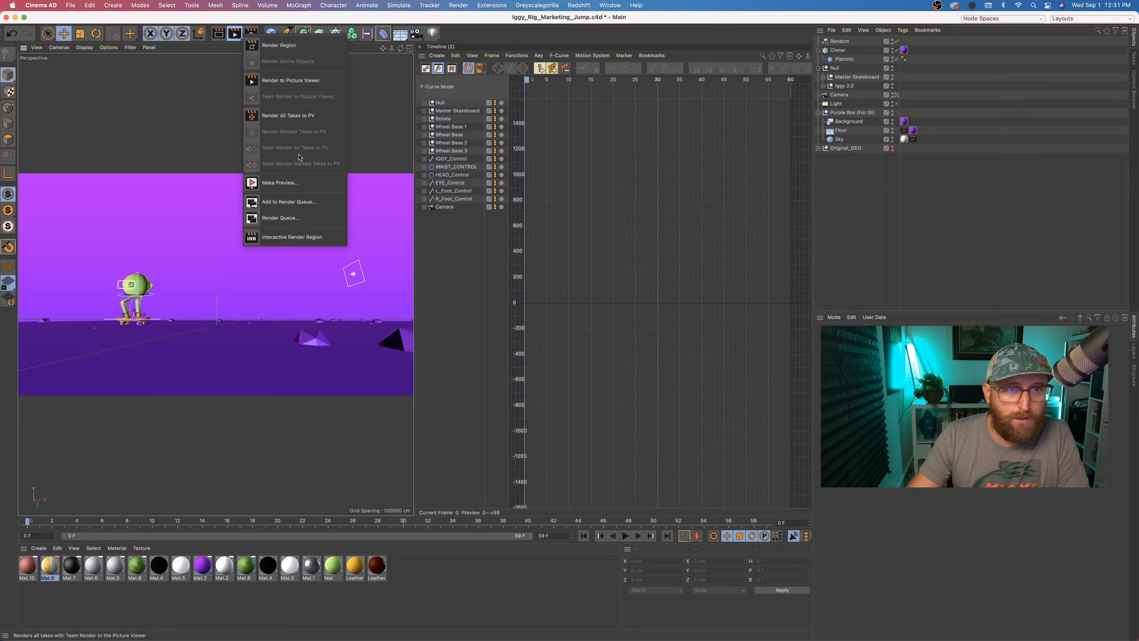
{"action": "left_click", "coordinate": [321, 237]}
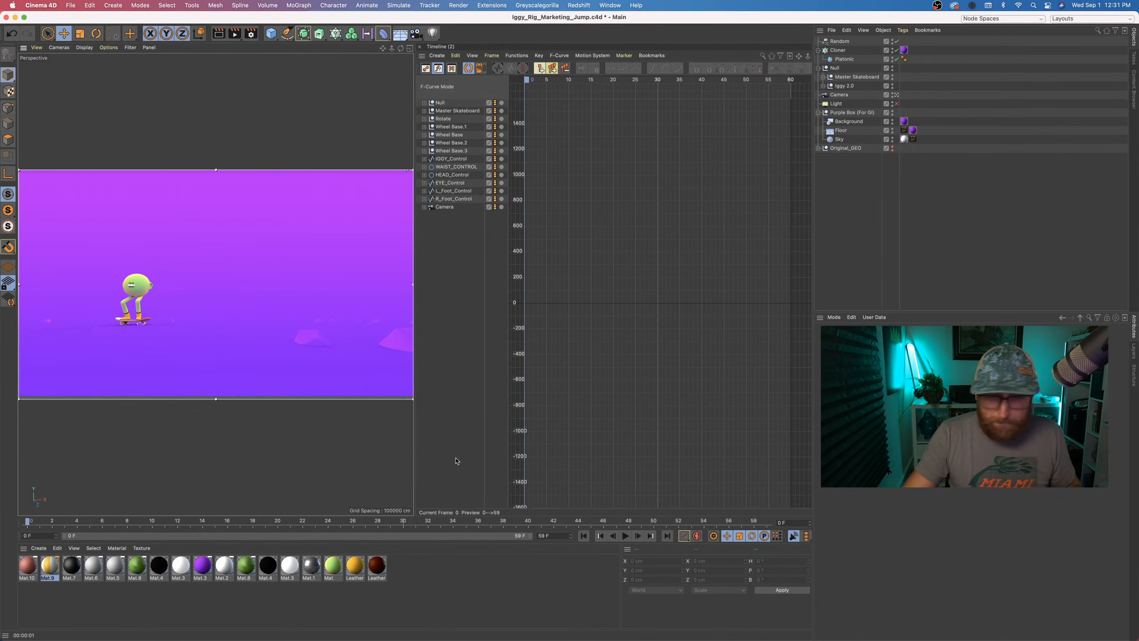
- Play the jump animation, stop it and inspect the rendered character and clones at frames 27, 29 and 11
{"action": "left_click", "coordinate": [626, 536]}
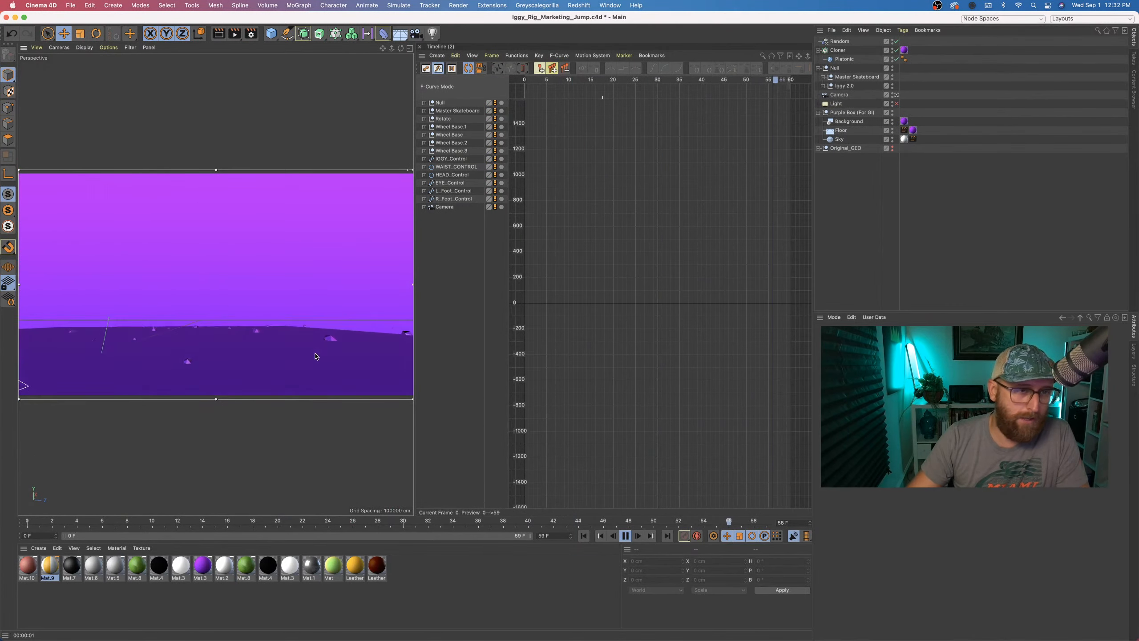
{"action": "left_click", "coordinate": [626, 536]}
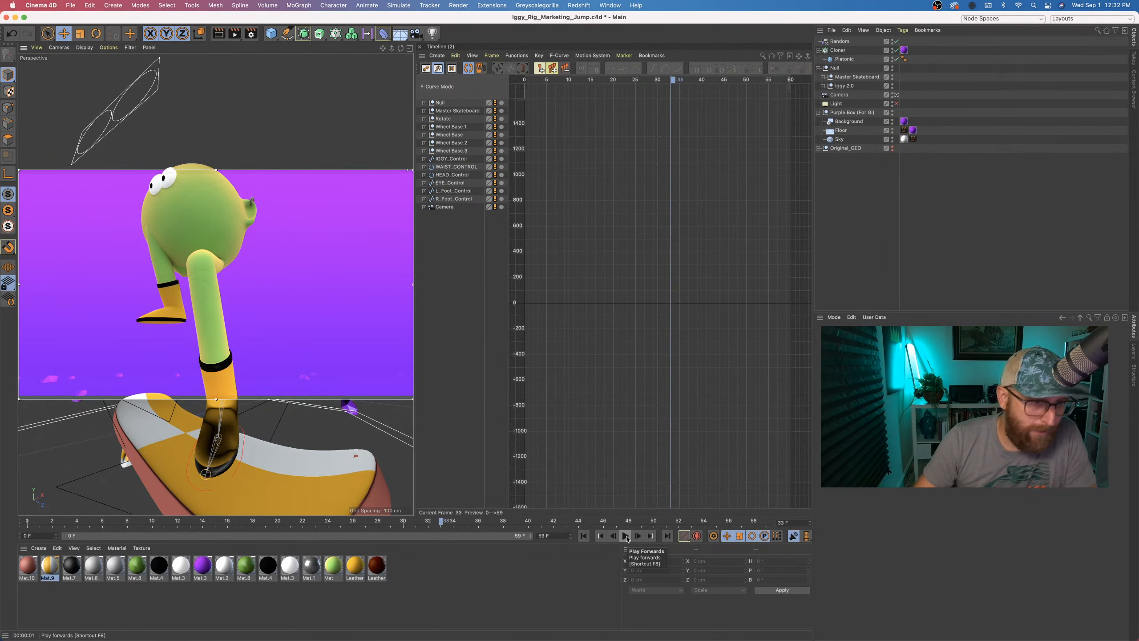
{"action": "mouse_move", "coordinate": [443, 524]}
{"action": "left_mouse_down"}
{"action": "mouse_move", "coordinate": [293, 516]}
{"action": "mouse_move", "coordinate": [371, 516]}
{"action": "left_mouse_up"}
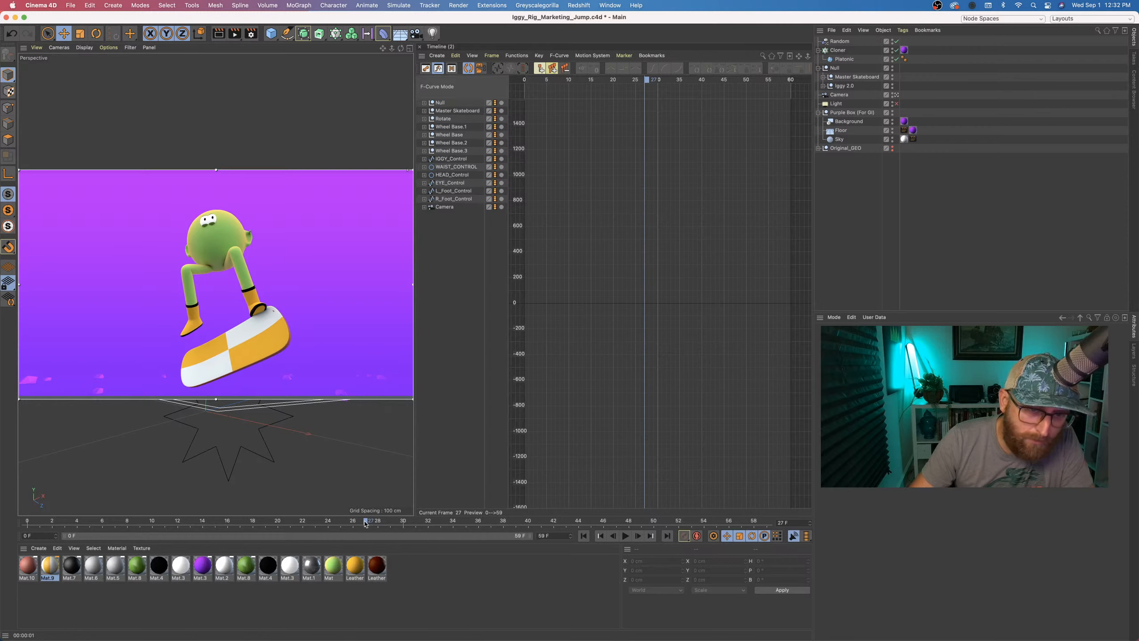
{"action": "left_click_drag", "start_coordinate": [366, 522], "coordinate": [387, 524]}
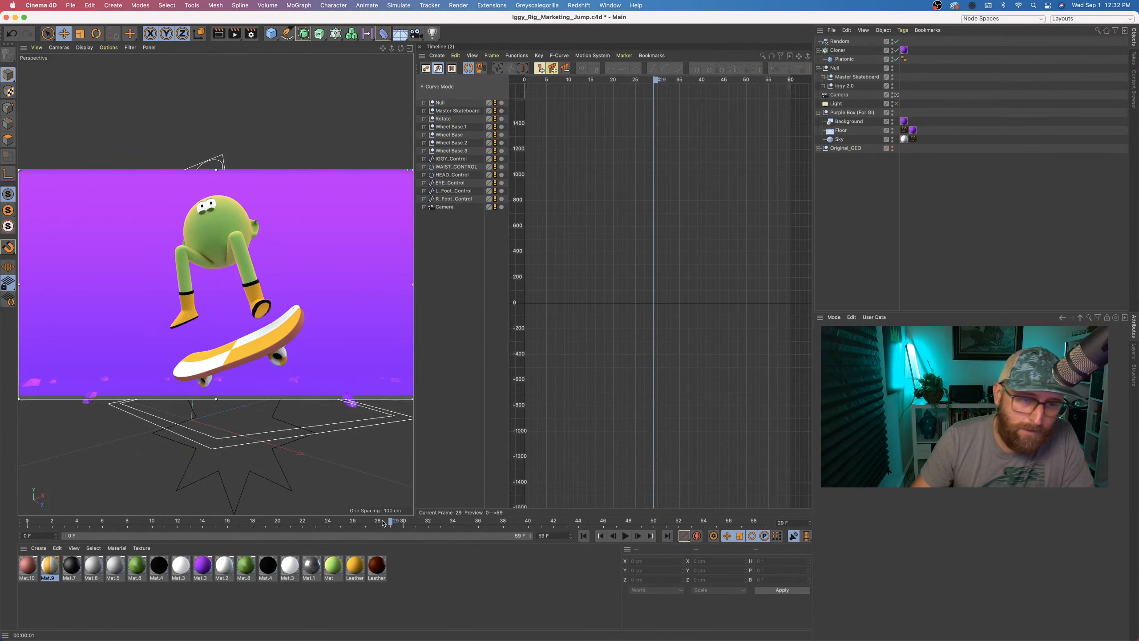
{"action": "left_click_drag", "start_coordinate": [391, 522], "coordinate": [163, 497]}
{"action": "key", "text": "super+r"}
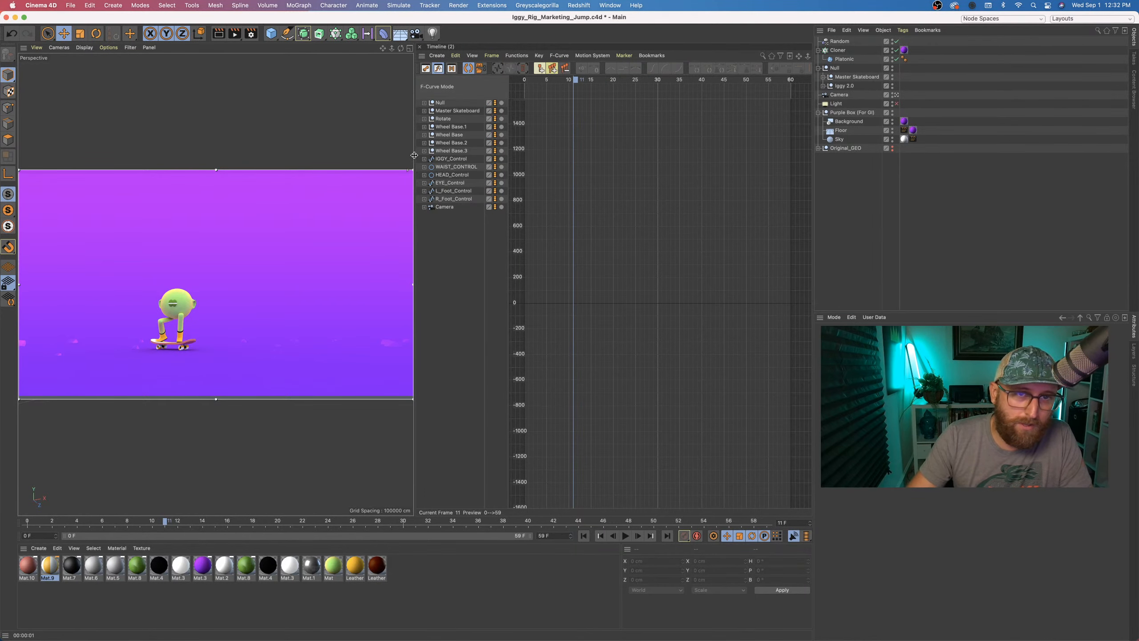
- Widen the viewport, leave the scene camera's view and scrub the jump to frame 16 to examine the scattered clones
{"action": "left_click_drag", "start_coordinate": [413, 155], "coordinate": [636, 163]}
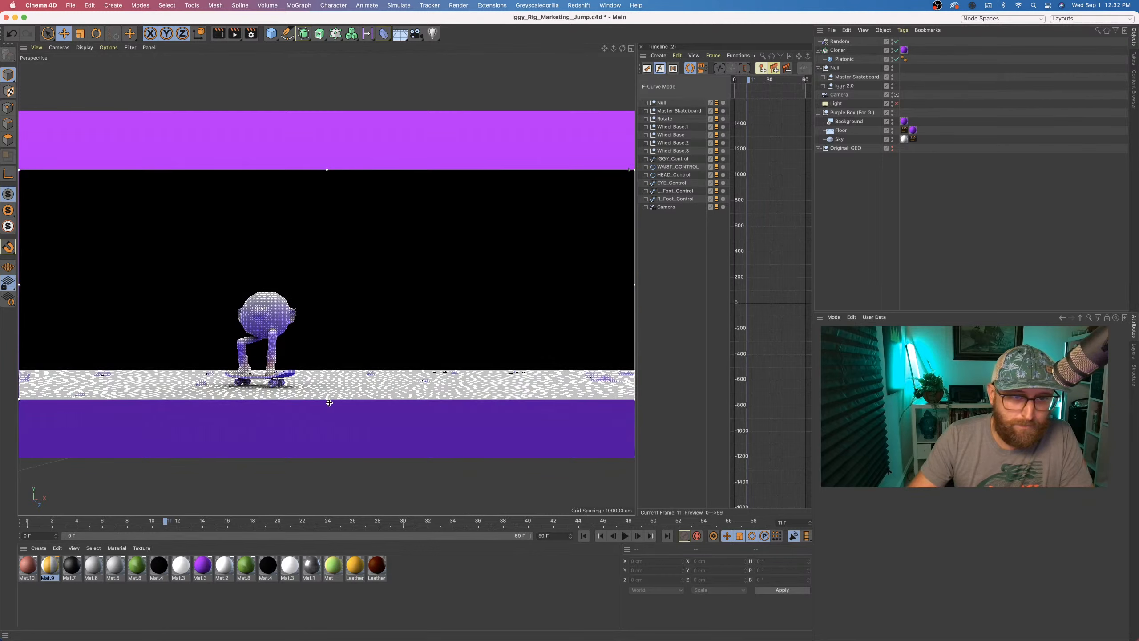
{"action": "left_click_drag", "start_coordinate": [205, 524], "coordinate": [328, 522]}
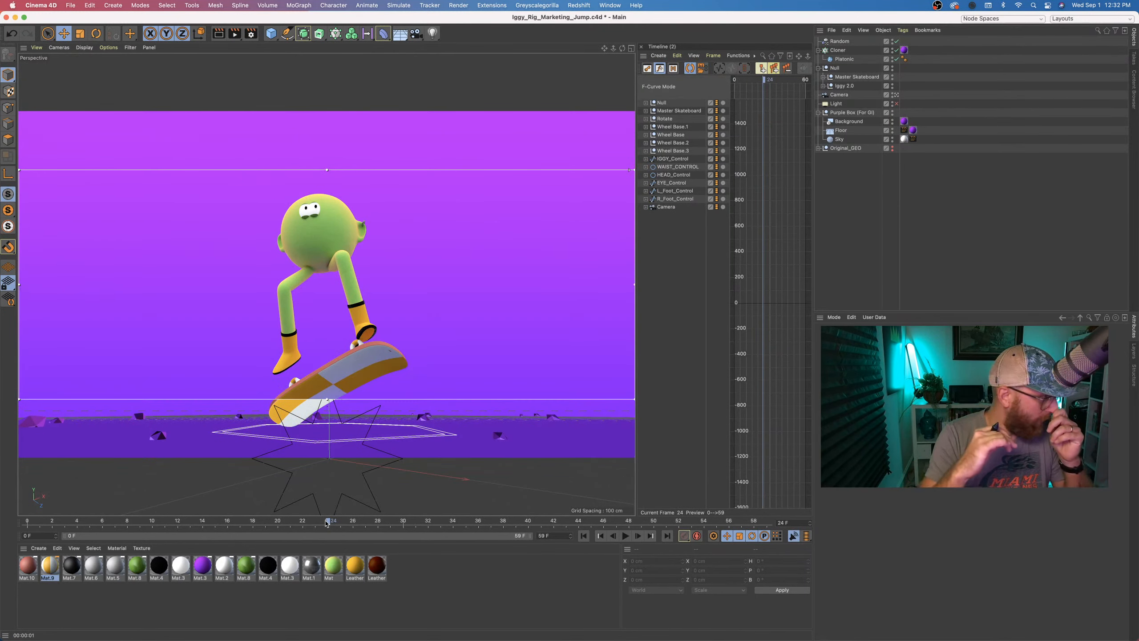
{"action": "left_click", "coordinate": [896, 96]}
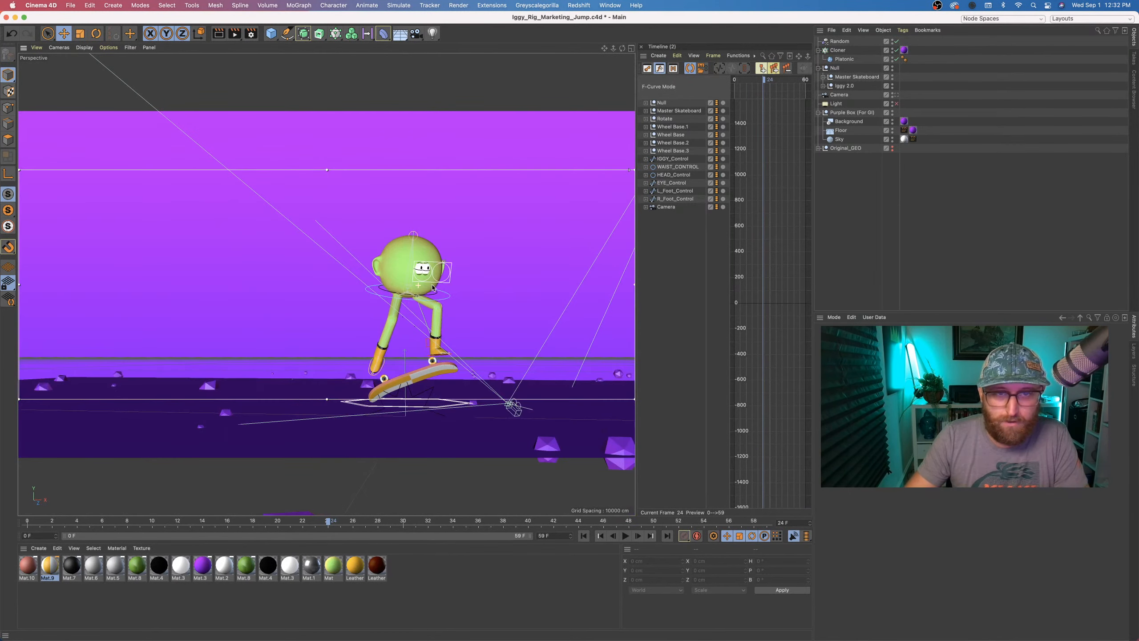
{"action": "left_click", "coordinate": [355, 524]}
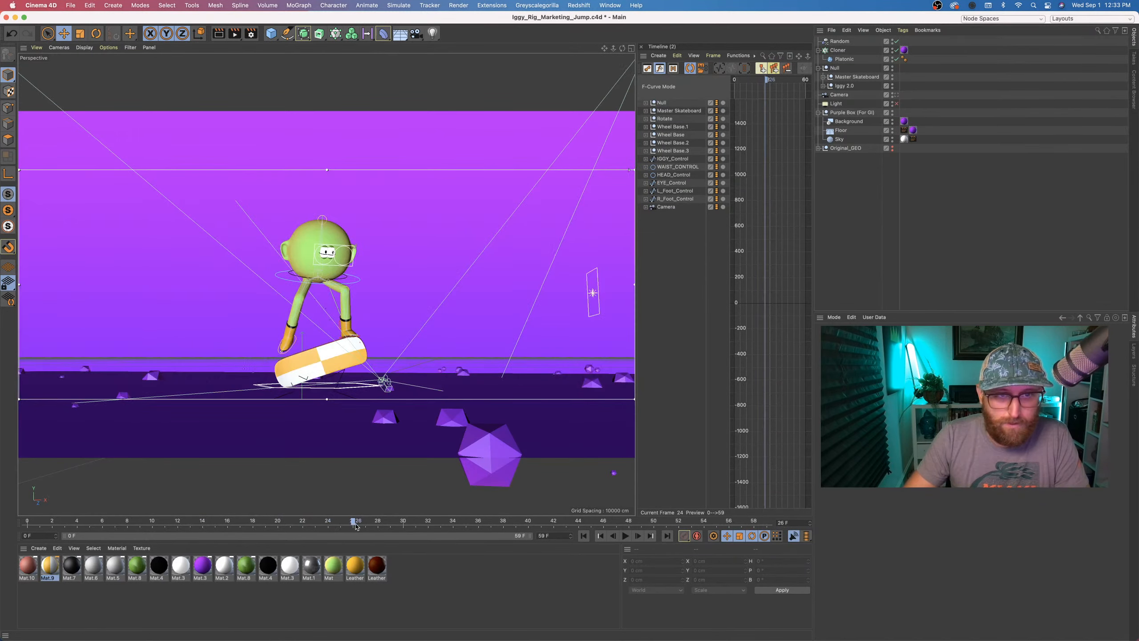
{"action": "left_click_drag", "start_coordinate": [354, 524], "coordinate": [140, 471]}
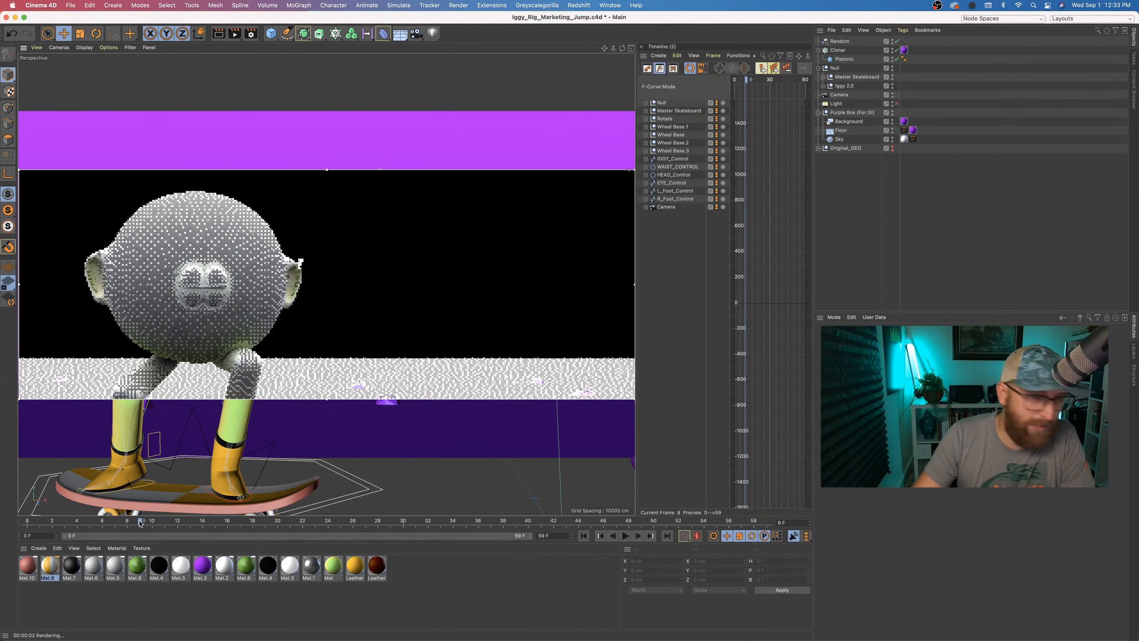
{"action": "left_click_drag", "start_coordinate": [140, 522], "coordinate": [228, 533]}
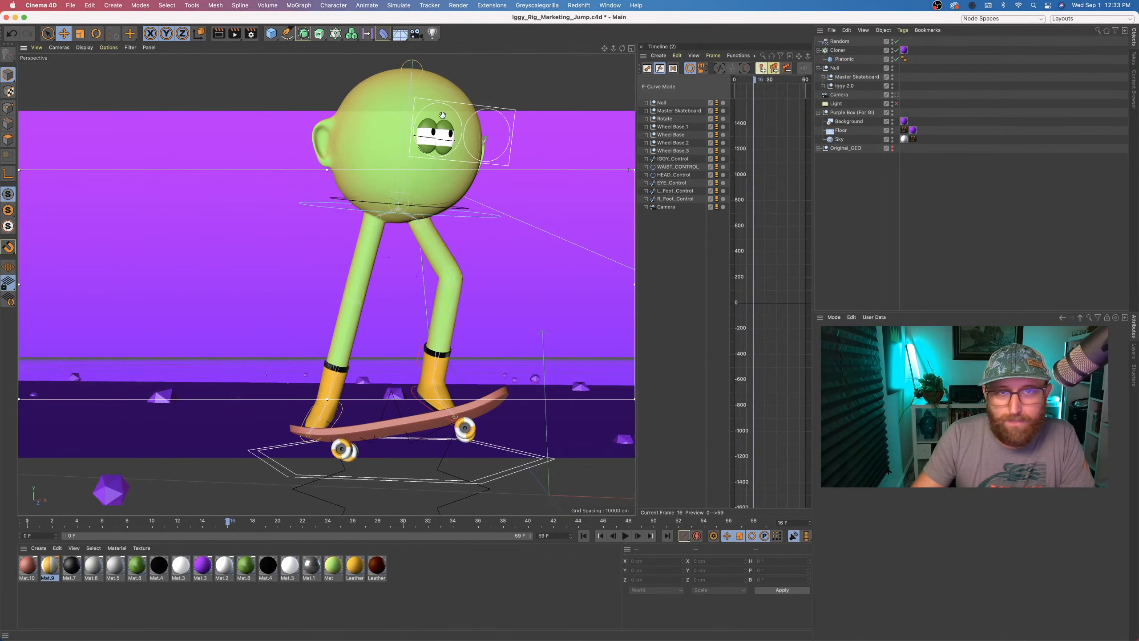
- Turn off the Interactive Render Region and switch to the open project Iggy_Rig_LiveDemo_Sept1_2021.c4d
{"action": "left_click_drag", "start_coordinate": [234, 34], "coordinate": [290, 238]}
{"action": "left_click", "coordinate": [606, 5]}
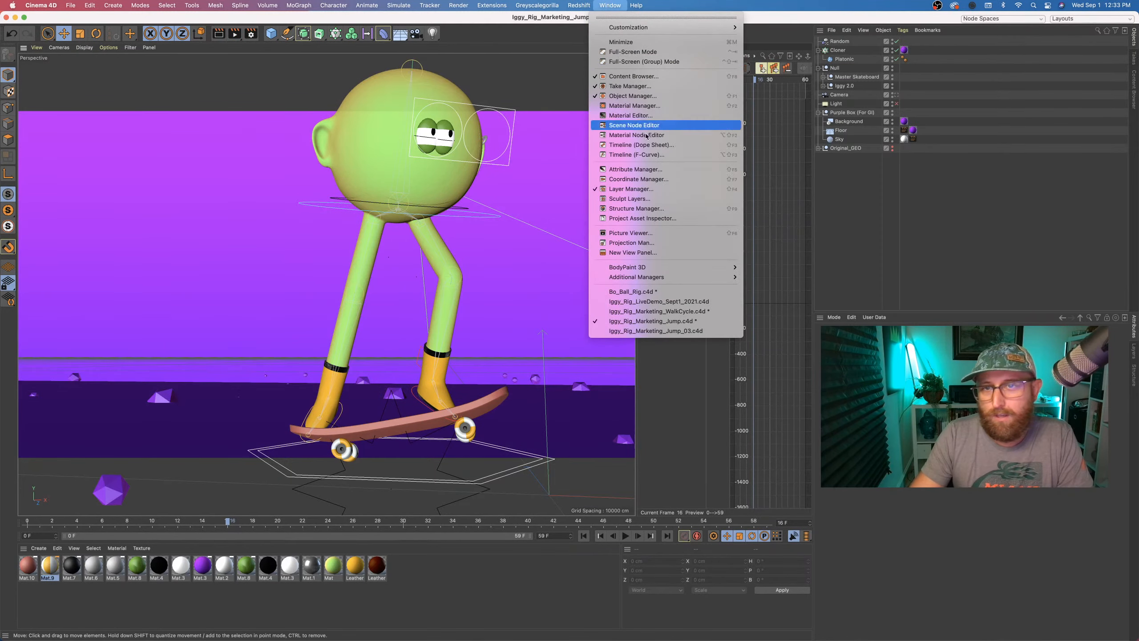
{"action": "left_click", "coordinate": [688, 303]}
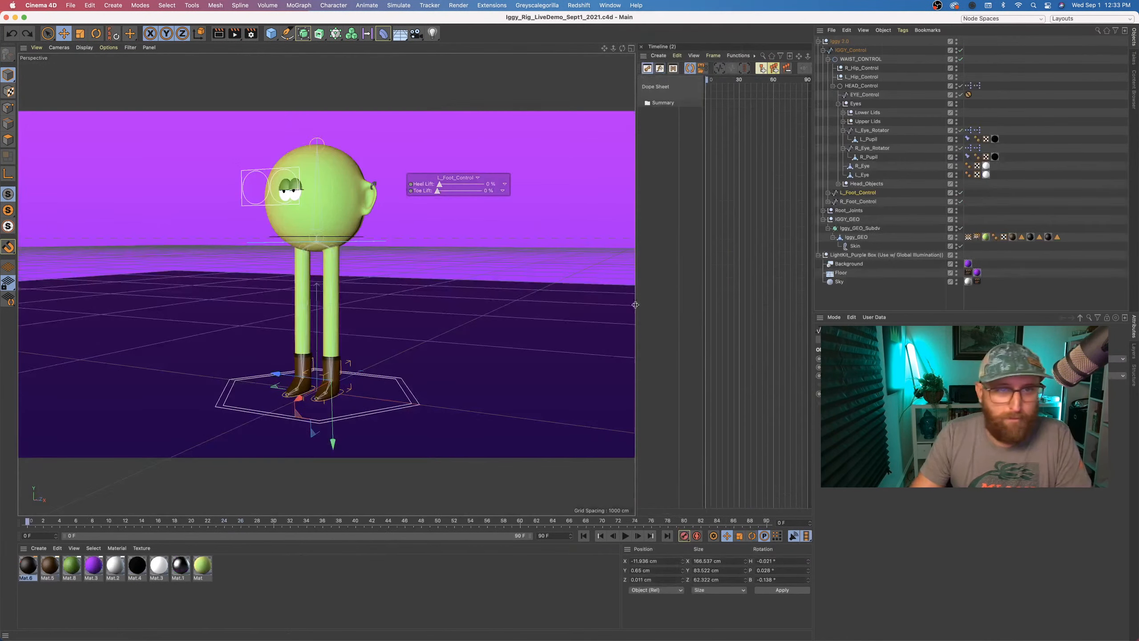
- Select Iggy's EYE_Control and move its on-screen slider group farther away from the head
{"action": "left_click", "coordinate": [257, 172]}
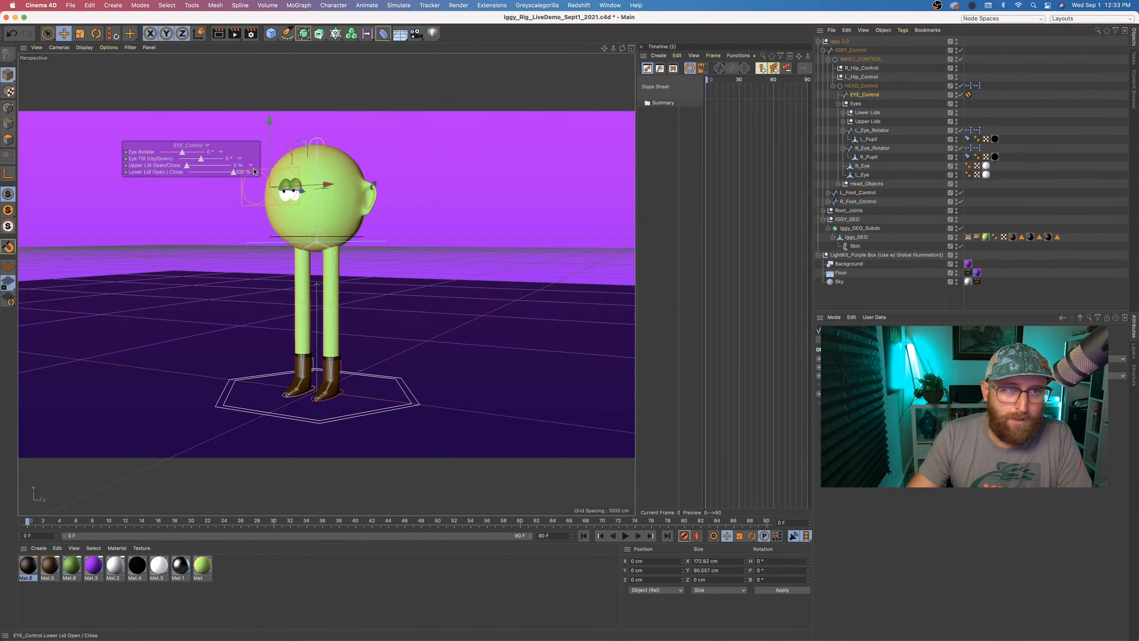
{"action": "left_click_drag", "start_coordinate": [263, 210], "coordinate": [287, 202], "text": "alt"}
{"action": "middle_click_drag", "start_coordinate": [287, 202], "coordinate": [309, 235], "text": "alt"}
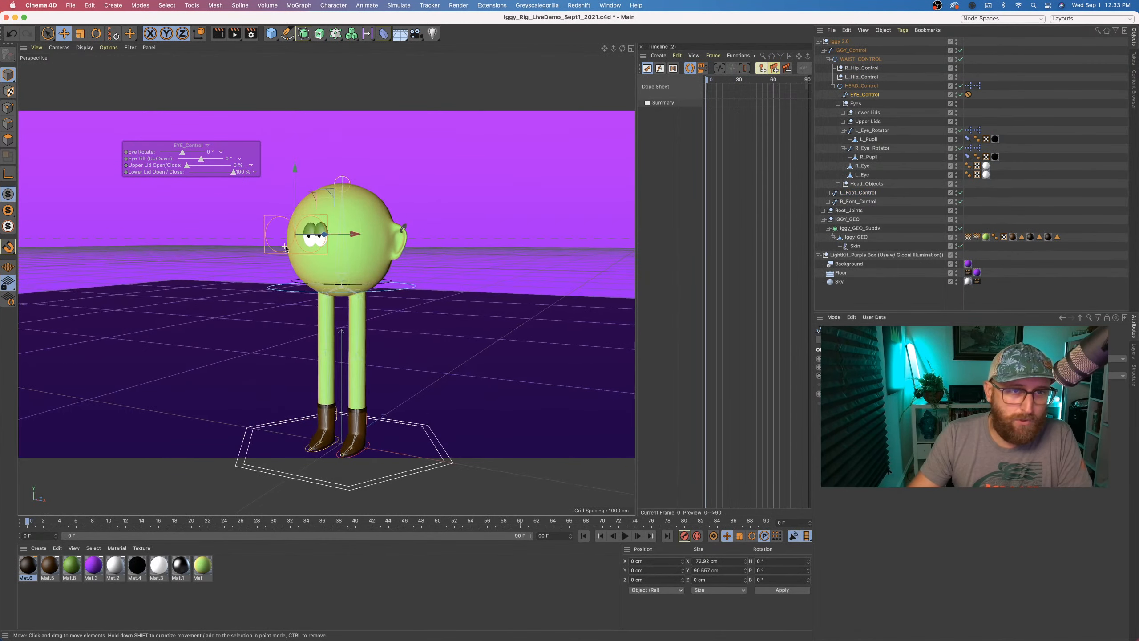
{"action": "right_click_drag", "start_coordinate": [301, 235], "coordinate": [316, 228], "text": "alt"}
{"action": "left_click_drag", "start_coordinate": [296, 227], "coordinate": [320, 227], "text": "alt"}
{"action": "right_click_drag", "start_coordinate": [319, 227], "coordinate": [358, 227], "text": "alt"}
{"action": "middle_click_drag", "start_coordinate": [319, 227], "coordinate": [341, 265], "text": "alt"}
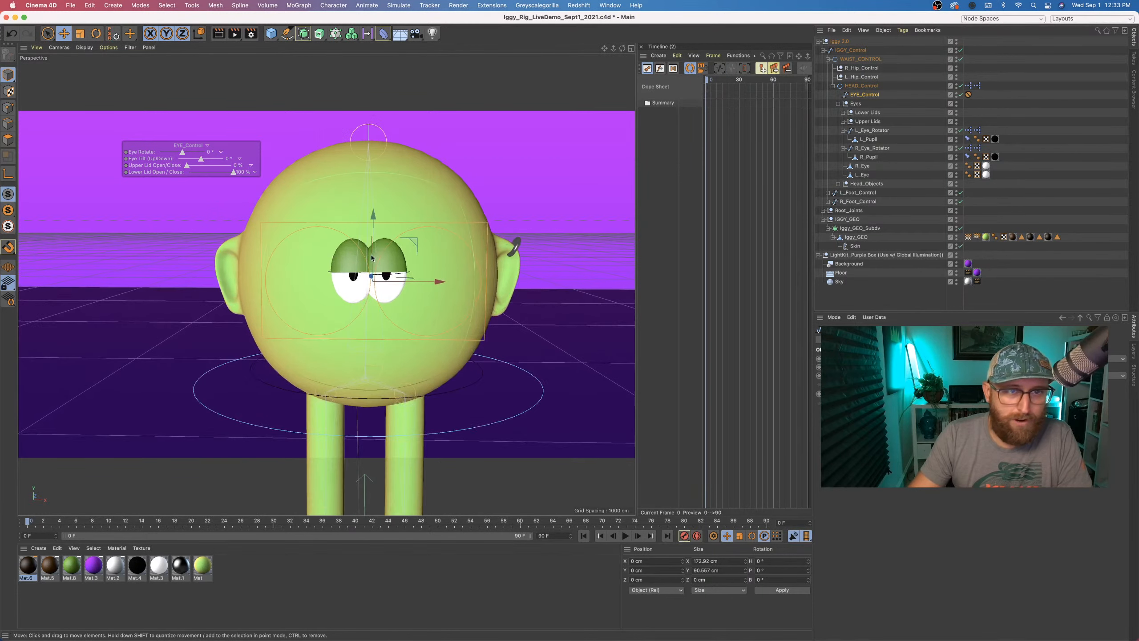
{"action": "mouse_move", "coordinate": [295, 227]}
{"action": "left_mouse_down", "text": "alt"}
{"action": "mouse_move", "coordinate": [349, 227]}
{"action": "mouse_move", "coordinate": [313, 226]}
{"action": "left_mouse_up", "text": "alt"}
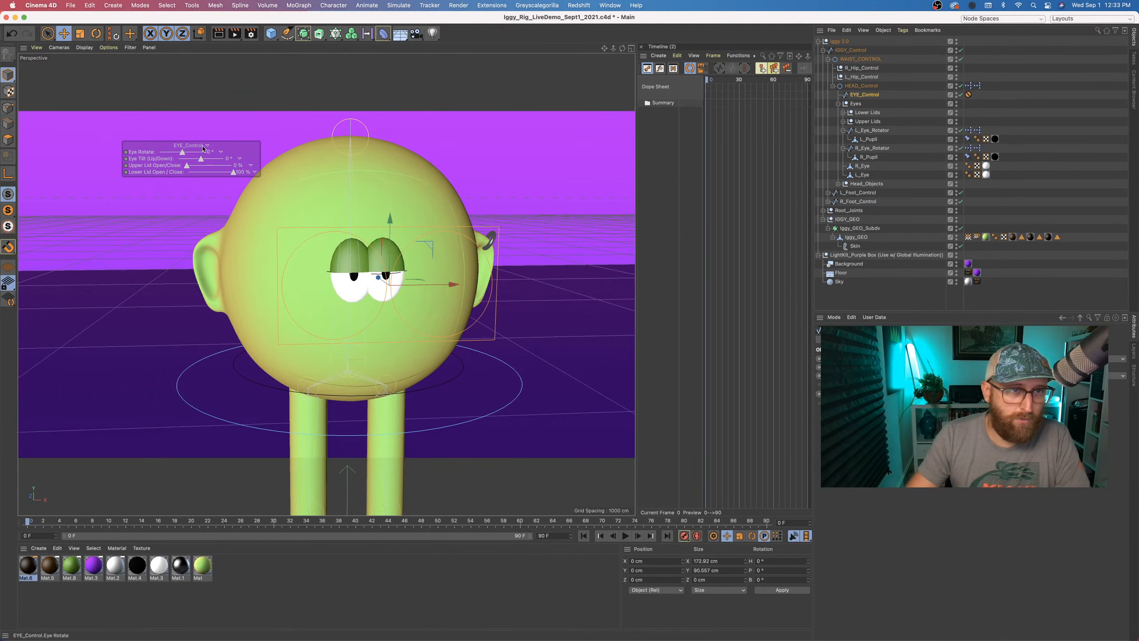
{"action": "left_click_drag", "start_coordinate": [196, 145], "coordinate": [131, 143]}
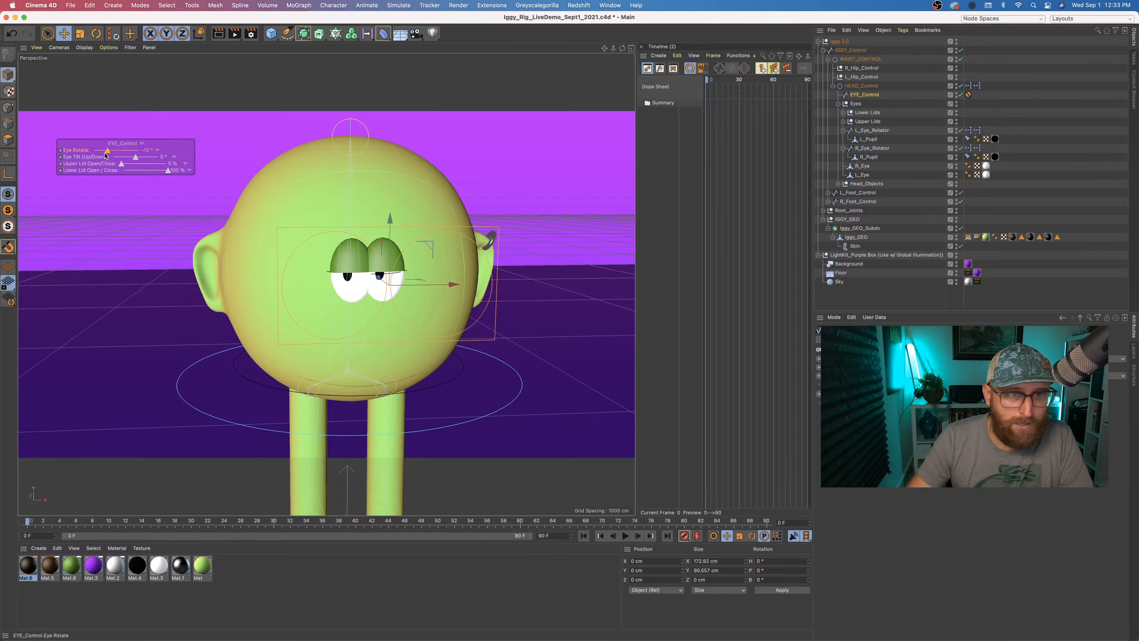
- Set EYE_Control's Eye Rotate to 0°, Eye Tilt to about 5° and Upper Lid Open/Close to 100%
{"action": "mouse_move", "coordinate": [106, 156]}
{"action": "left_mouse_down"}
{"action": "mouse_move", "coordinate": [148, 157]}
{"action": "mouse_move", "coordinate": [116, 158]}
{"action": "left_mouse_up"}
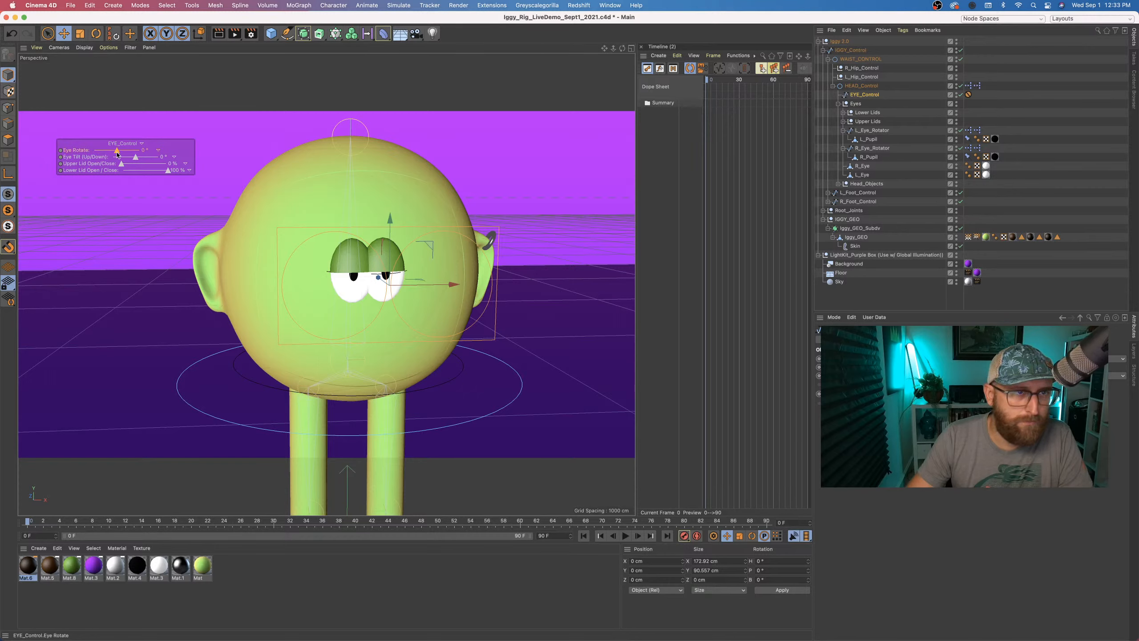
{"action": "left_click_drag", "start_coordinate": [157, 164], "coordinate": [151, 163]}
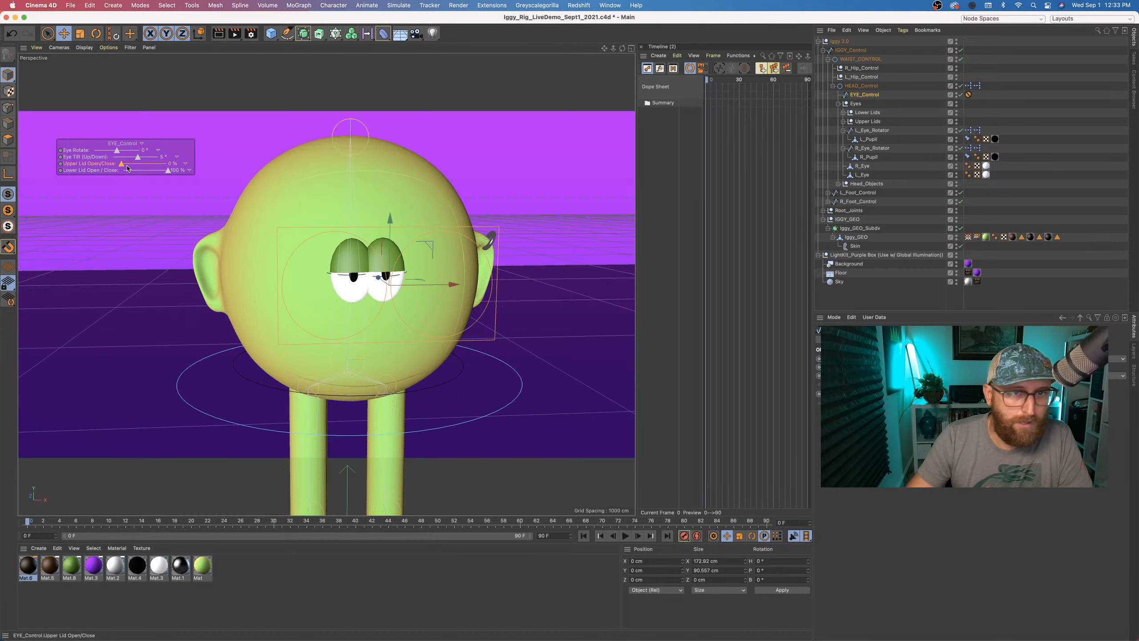
{"action": "left_click_drag", "start_coordinate": [127, 168], "coordinate": [183, 170]}
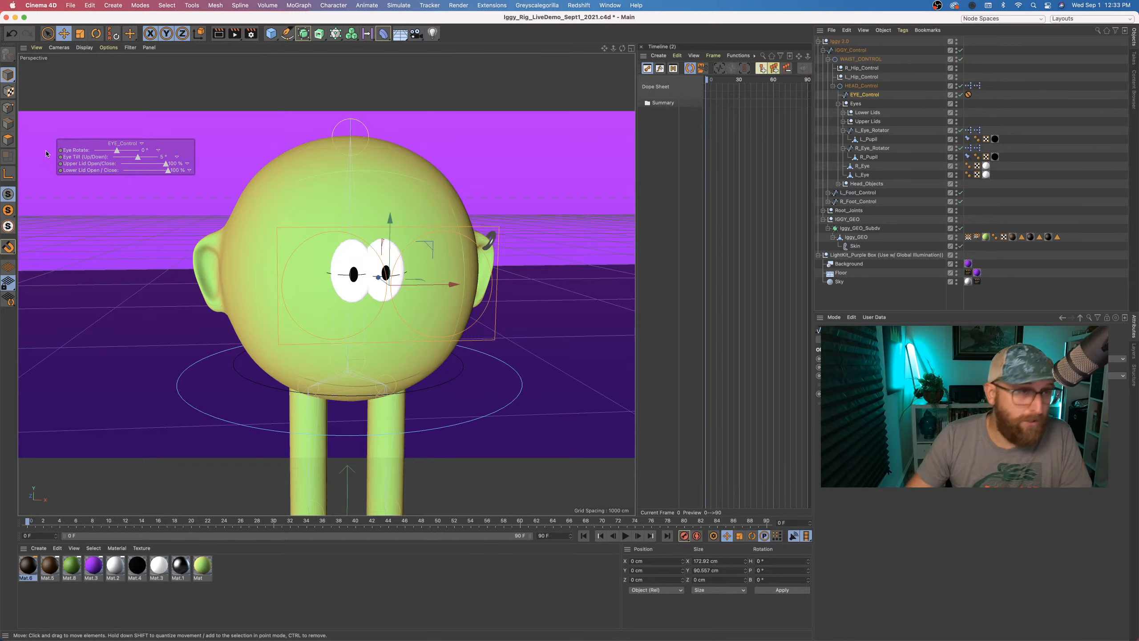
- Keyframe Iggy's upper and lower lids open at 100% on frame 0 and closed at 0% on frame 5
{"action": "left_click", "coordinate": [60, 164]}
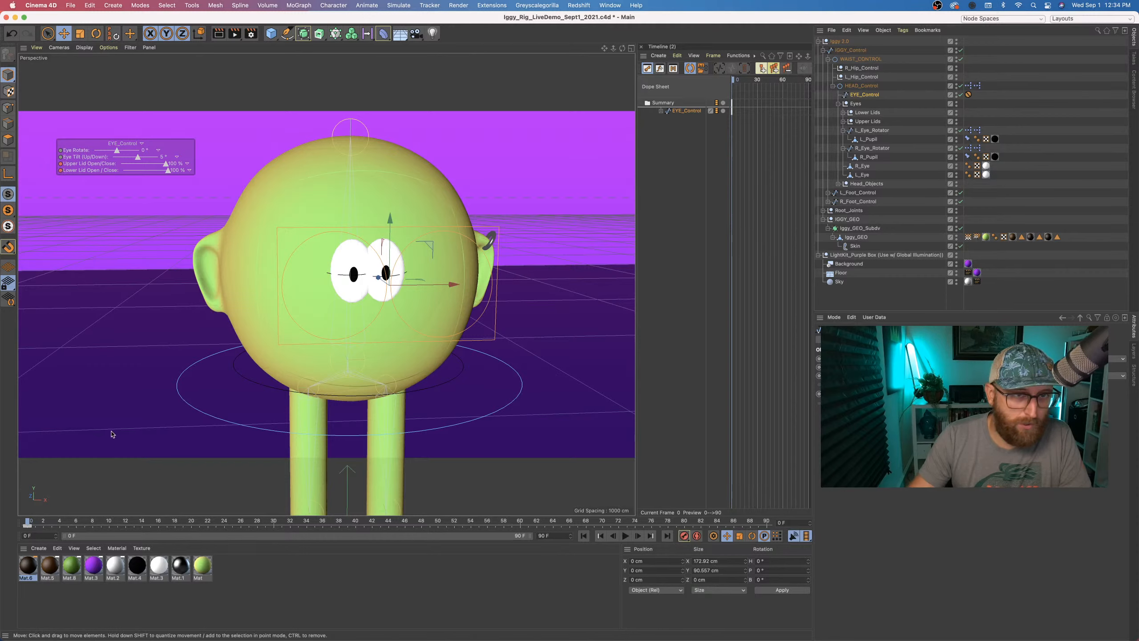
{"action": "left_click", "coordinate": [68, 522]}
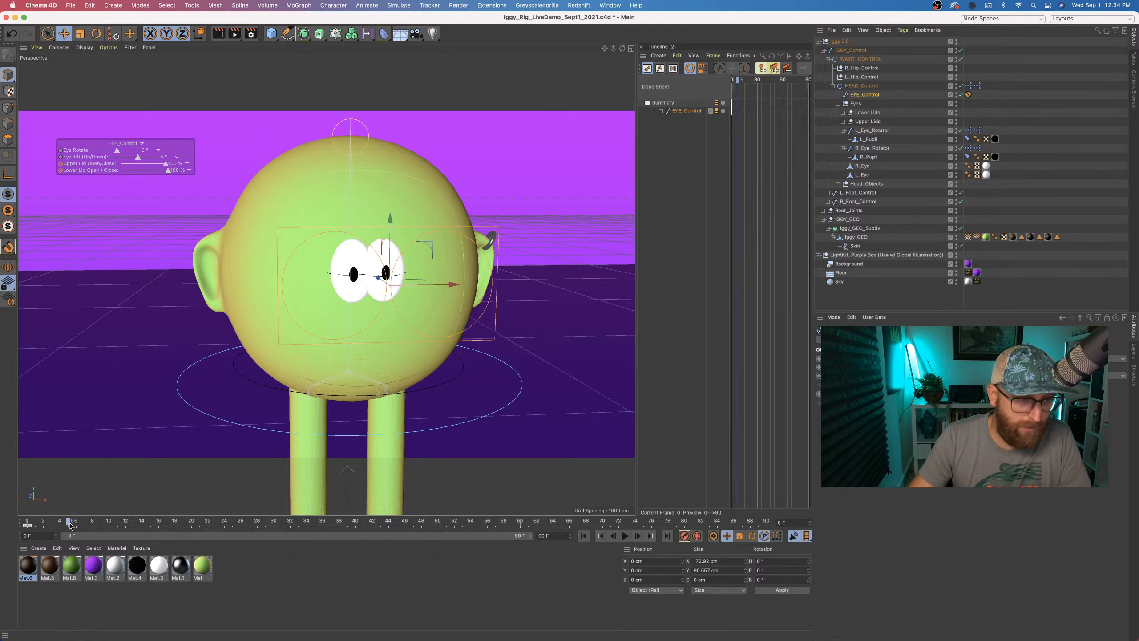
{"action": "left_click_drag", "start_coordinate": [166, 165], "coordinate": [123, 171]}
{"action": "left_click", "coordinate": [61, 170]}
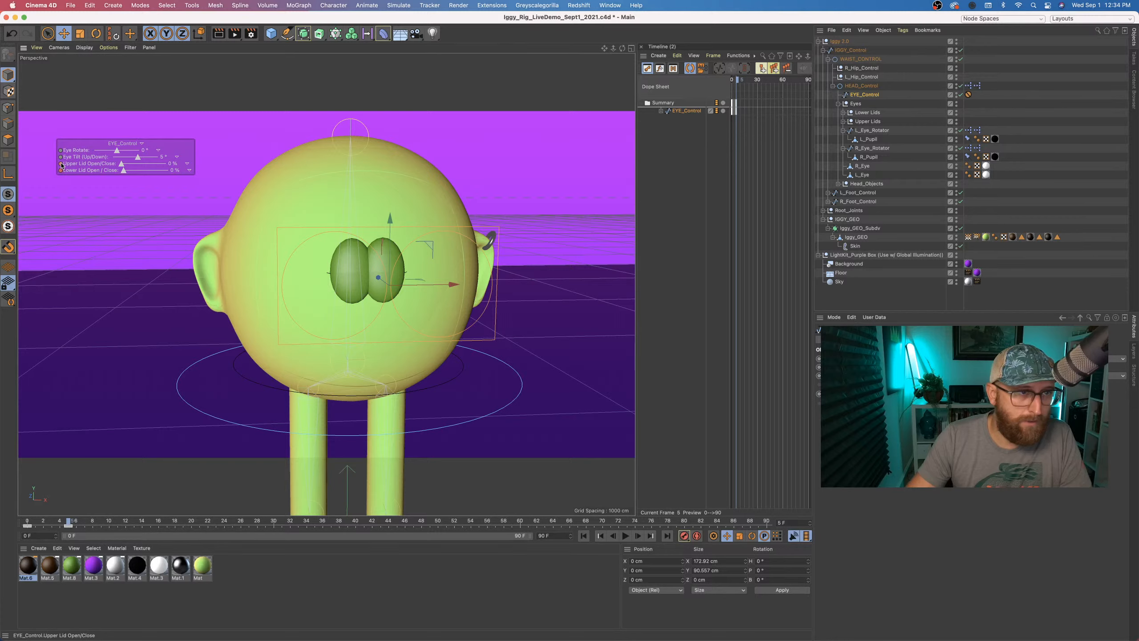
{"action": "left_click", "coordinate": [61, 164]}
- Set the upper and lower lids to 75% at frame 9 and keyframe both values
{"action": "left_click_drag", "start_coordinate": [68, 524], "coordinate": [101, 526]}
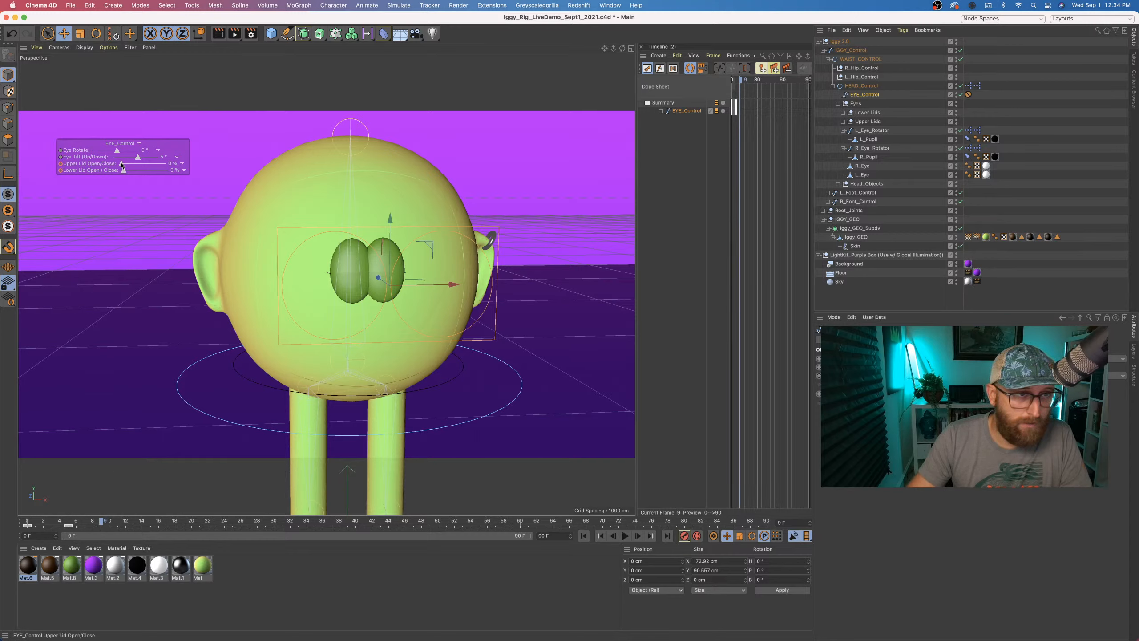
{"action": "left_click_drag", "start_coordinate": [122, 164], "coordinate": [157, 173]}
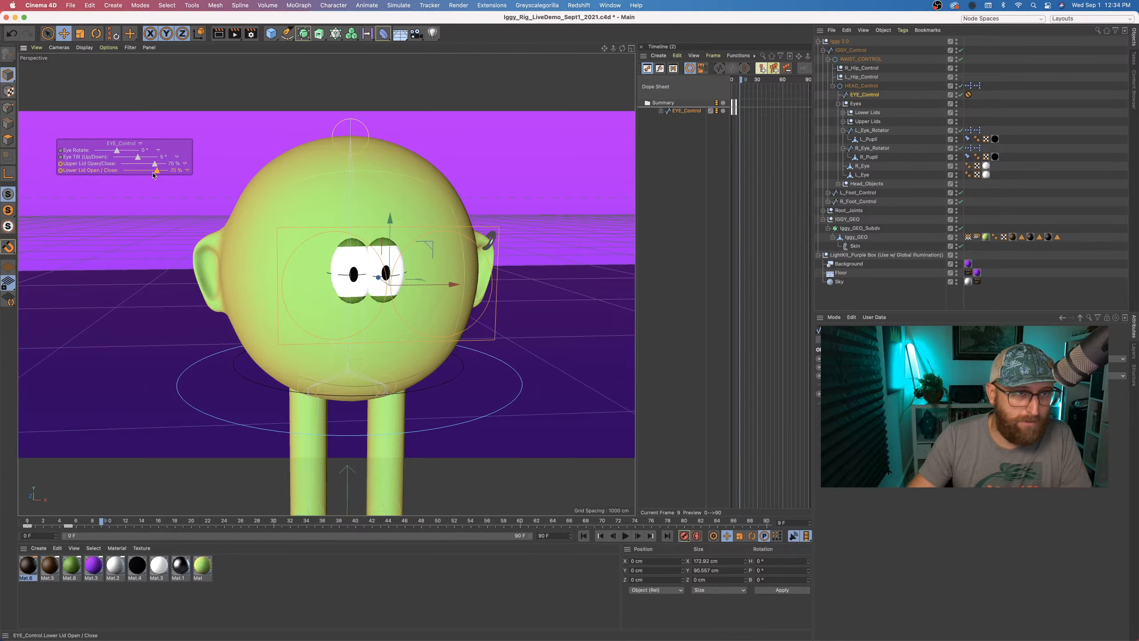
{"action": "left_click", "coordinate": [61, 170]}
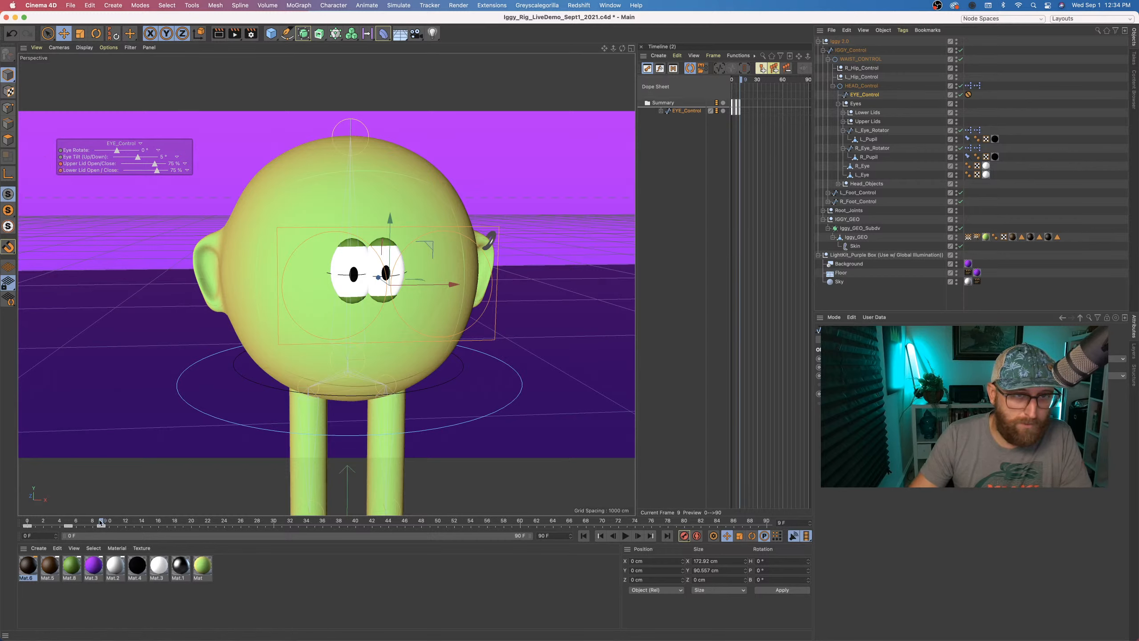
- Play the blink from frame 0, stop it and return to the first frame
{"action": "left_click_drag", "start_coordinate": [102, 521], "coordinate": [18, 521]}
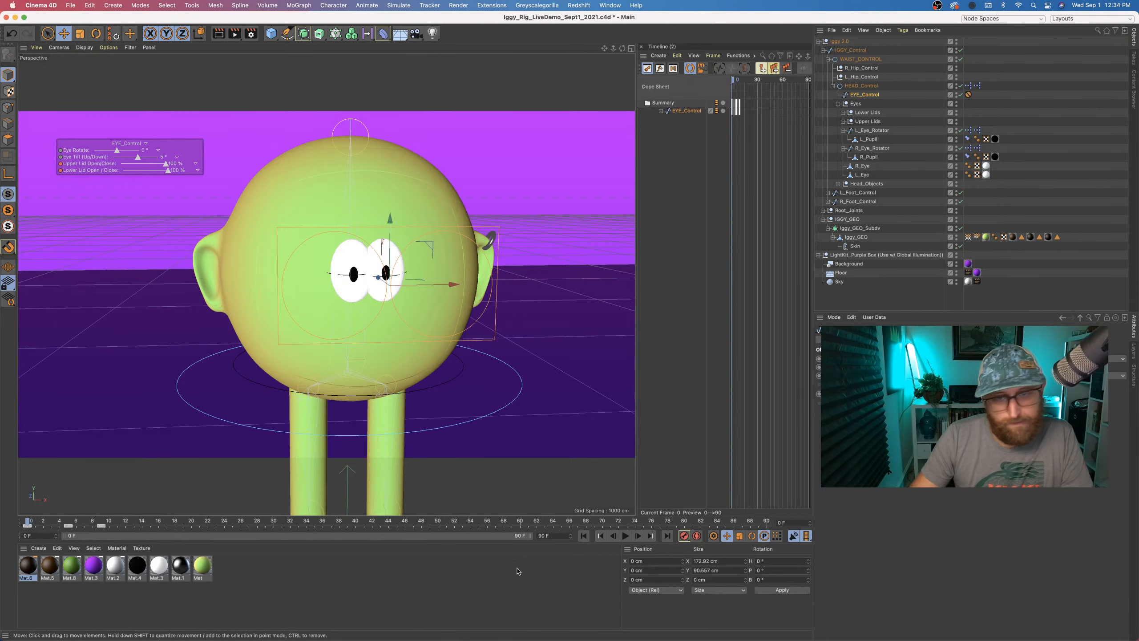
{"action": "left_click", "coordinate": [626, 537]}
{"action": "left_click", "coordinate": [626, 537]}
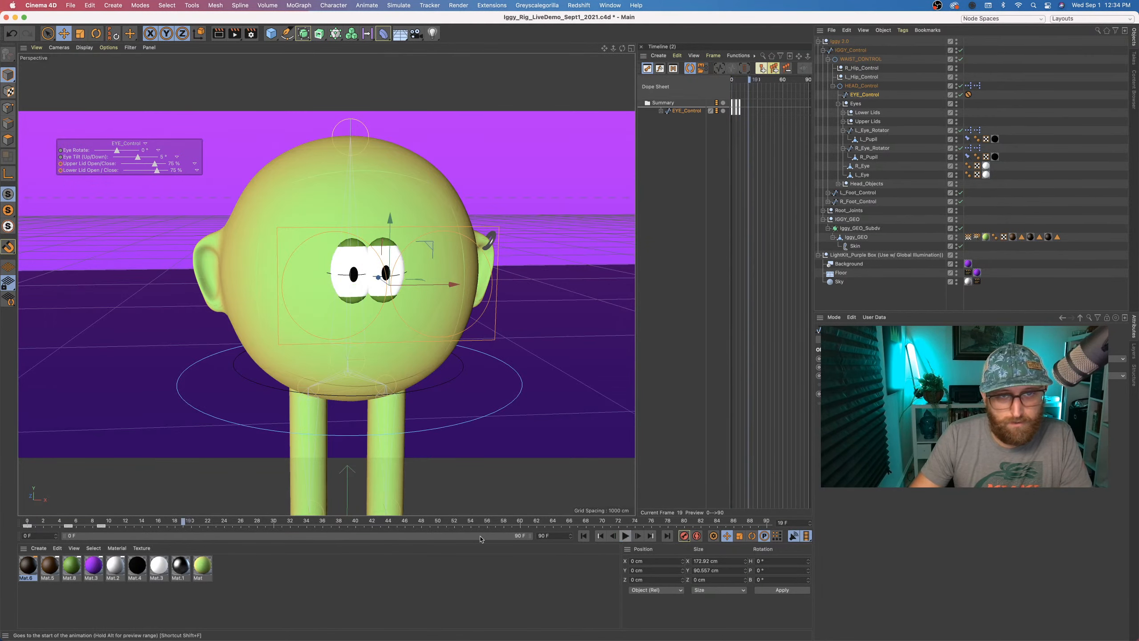
{"action": "left_click", "coordinate": [600, 538]}
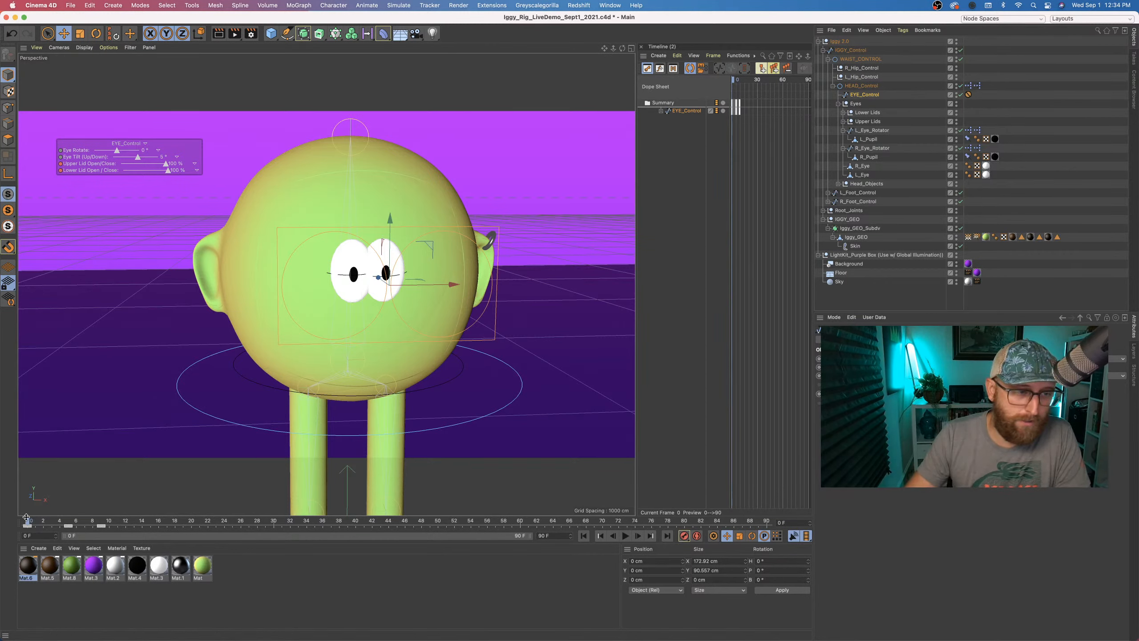
{"action": "mouse_move", "coordinate": [28, 522]}
{"action": "left_mouse_down"}
{"action": "mouse_move", "coordinate": [133, 522]}
{"action": "mouse_move", "coordinate": [26, 522]}
{"action": "left_mouse_up"}
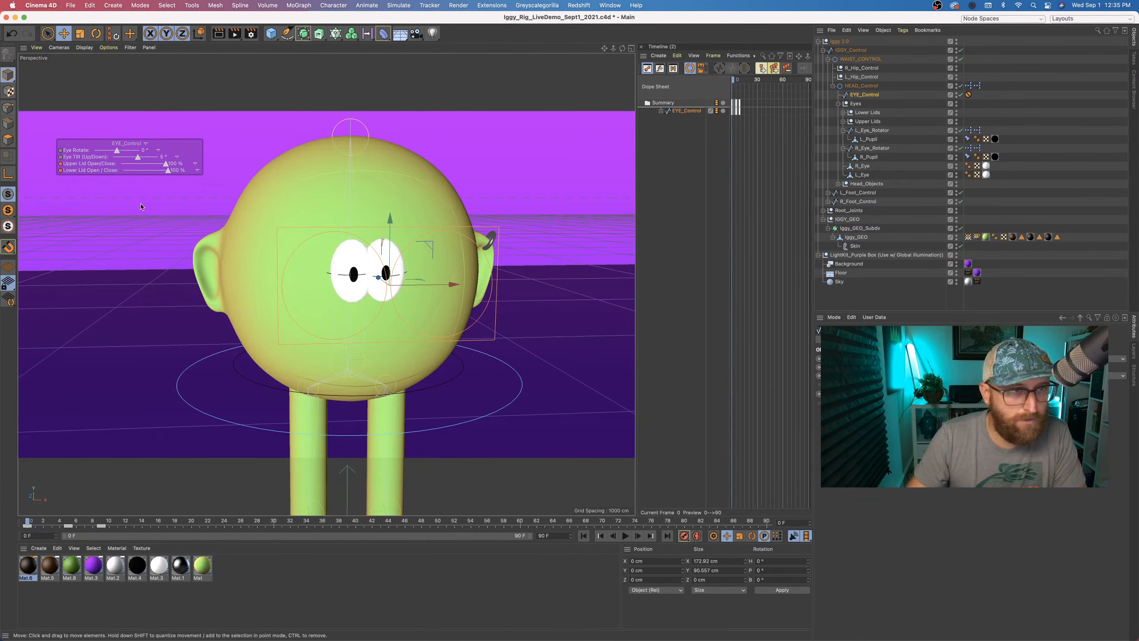
{"action": "mouse_move", "coordinate": [137, 158]}
{"action": "left_mouse_down"}
{"action": "mouse_move", "coordinate": [157, 157]}
{"action": "mouse_move", "coordinate": [120, 150]}
{"action": "mouse_move", "coordinate": [136, 161]}
{"action": "left_mouse_up"}
{"action": "key", "text": "super+z"}
{"action": "key", "text": "super+z"}
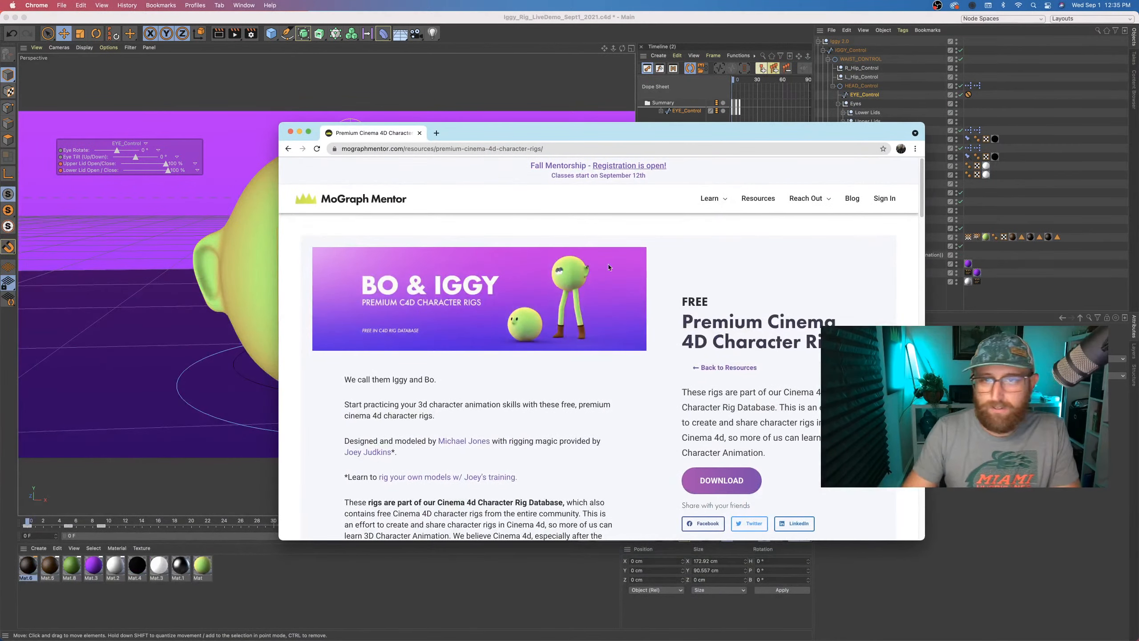
- Enlarge the Chrome window showing the MoGraph Mentor Bo & Iggy rigs page and reposition it to show more of the page
{"action": "left_click_drag", "start_coordinate": [921, 538], "coordinate": [1078, 622]}
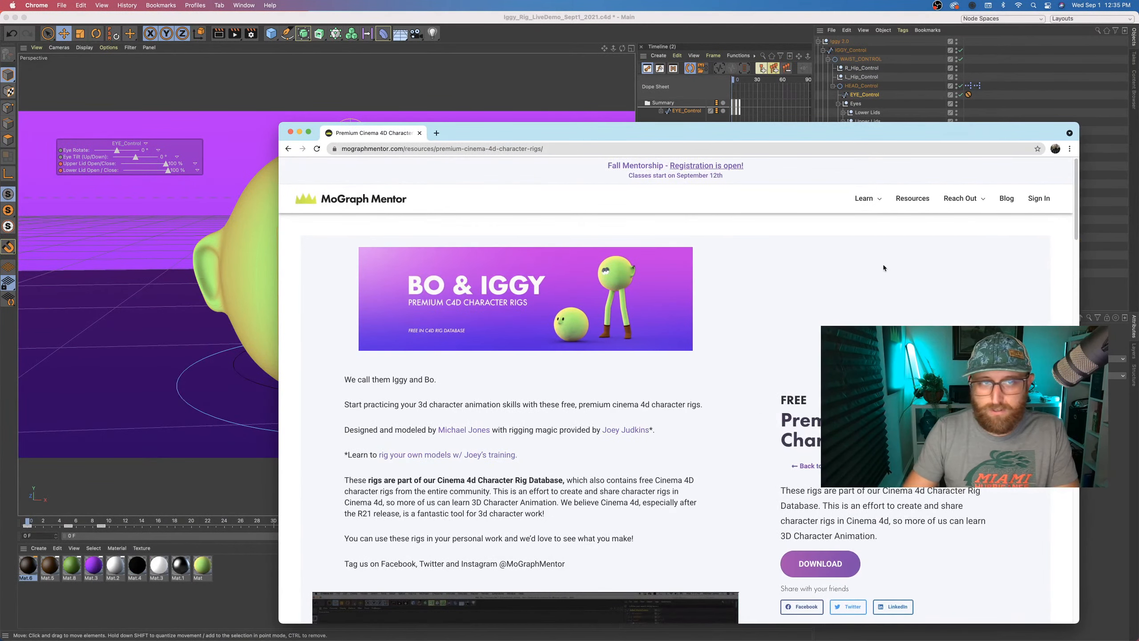
{"action": "left_click_drag", "start_coordinate": [802, 133], "coordinate": [852, 66]}
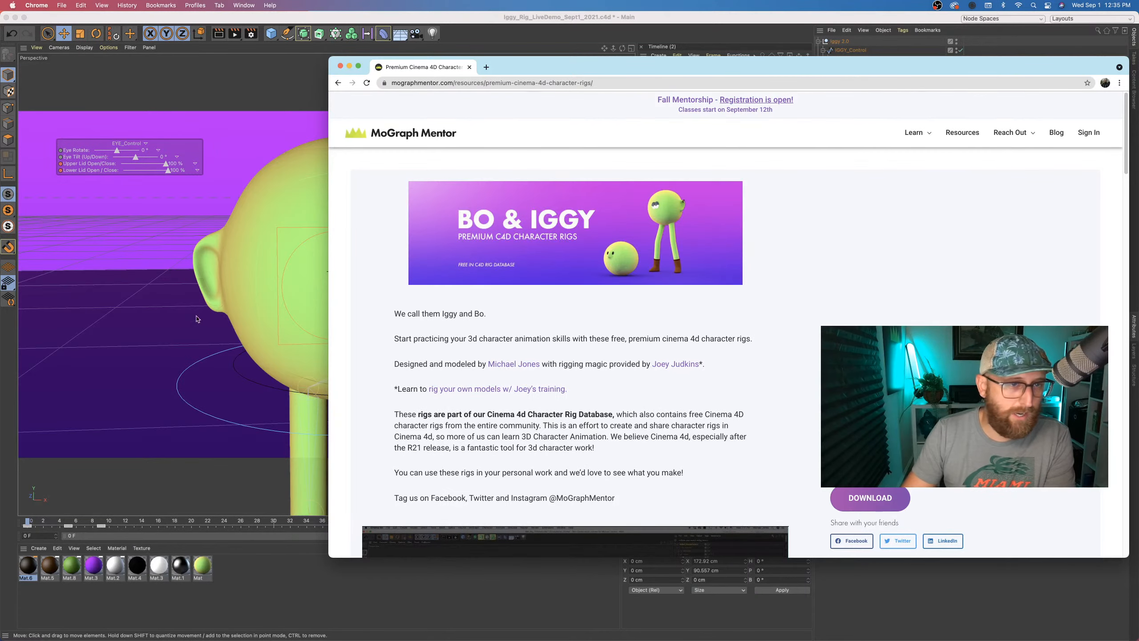
{"action": "left_click_drag", "start_coordinate": [866, 59], "coordinate": [857, 59]}
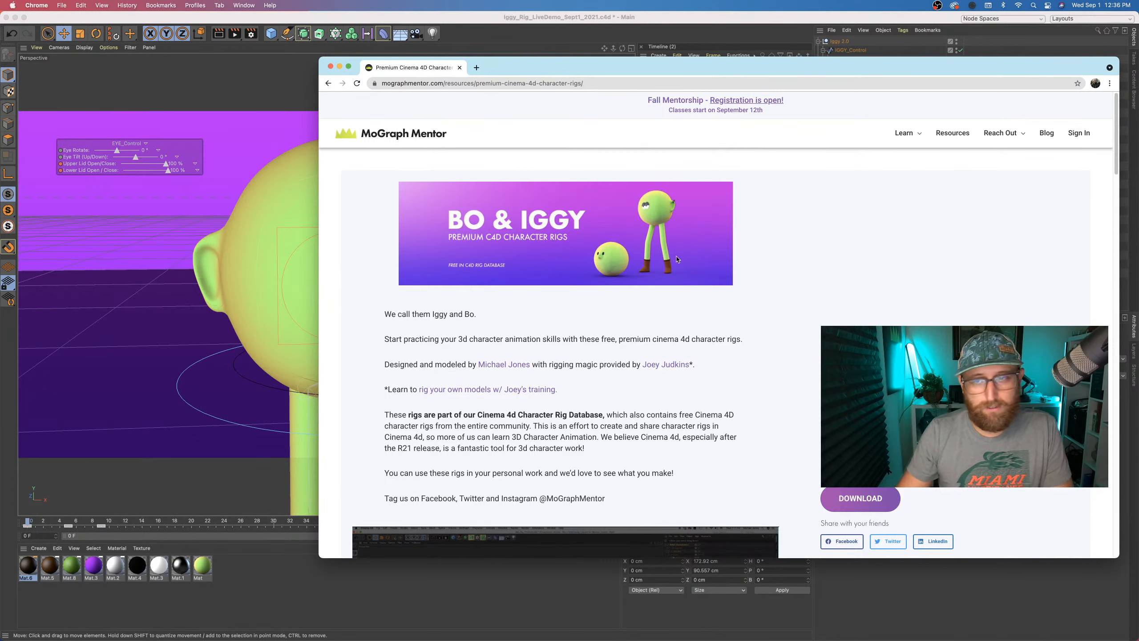
- Return to Cinema 4D, select Iggy's WAIST_CONTROL and display EYE_Control's lid F-curves framed in a widened timeline
{"action": "left_click", "coordinate": [207, 255]}
{"action": "left_click", "coordinate": [296, 430]}
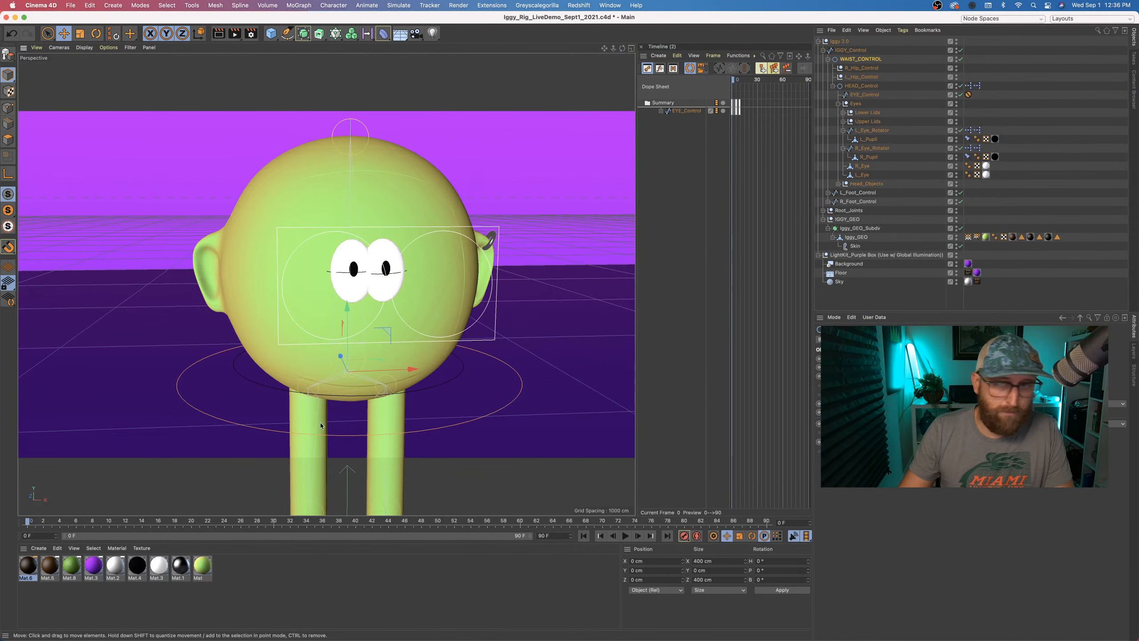
{"action": "left_click_drag", "start_coordinate": [637, 238], "coordinate": [517, 226]}
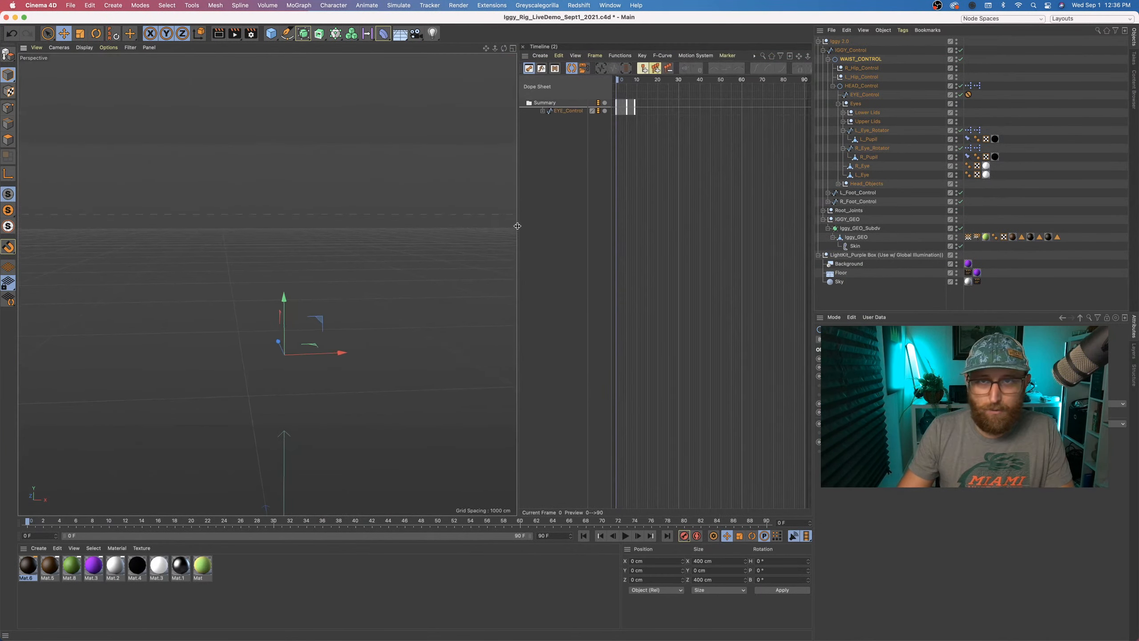
{"action": "left_click", "coordinate": [542, 67]}
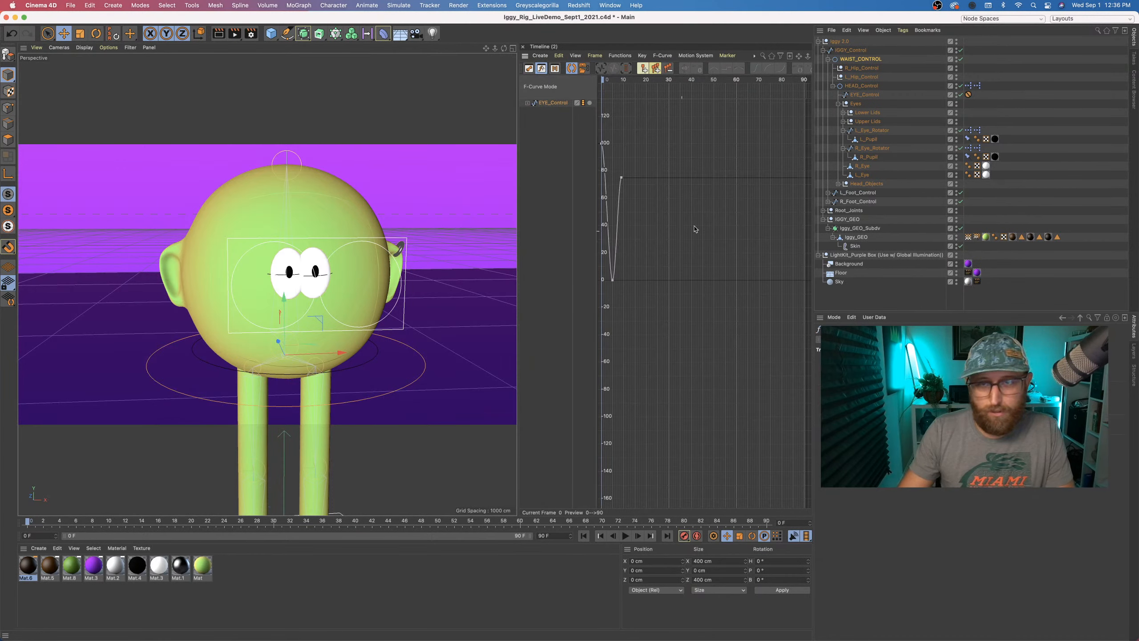
{"action": "key", "text": "h"}
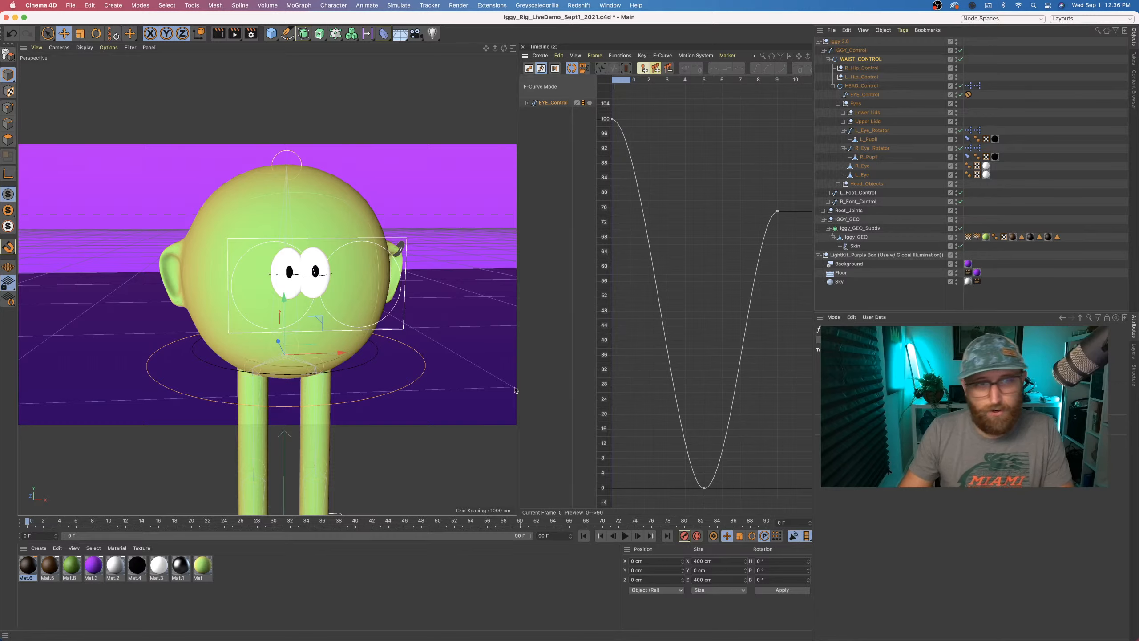
- Examine Iggy's full body, switch to the open project Bo_Ball_Rig.c4d and examine the Bo ball rig
{"action": "scroll", "coordinate": [440, 351], "scroll_direction": "down", "scroll_amount": 4}
{"action": "middle_click_drag", "start_coordinate": [354, 359], "coordinate": [327, 287], "text": "alt"}
{"action": "scroll", "coordinate": [366, 341], "scroll_direction": "down", "scroll_amount": 3}
{"action": "left_click_drag", "start_coordinate": [366, 341], "coordinate": [291, 319], "text": "alt"}
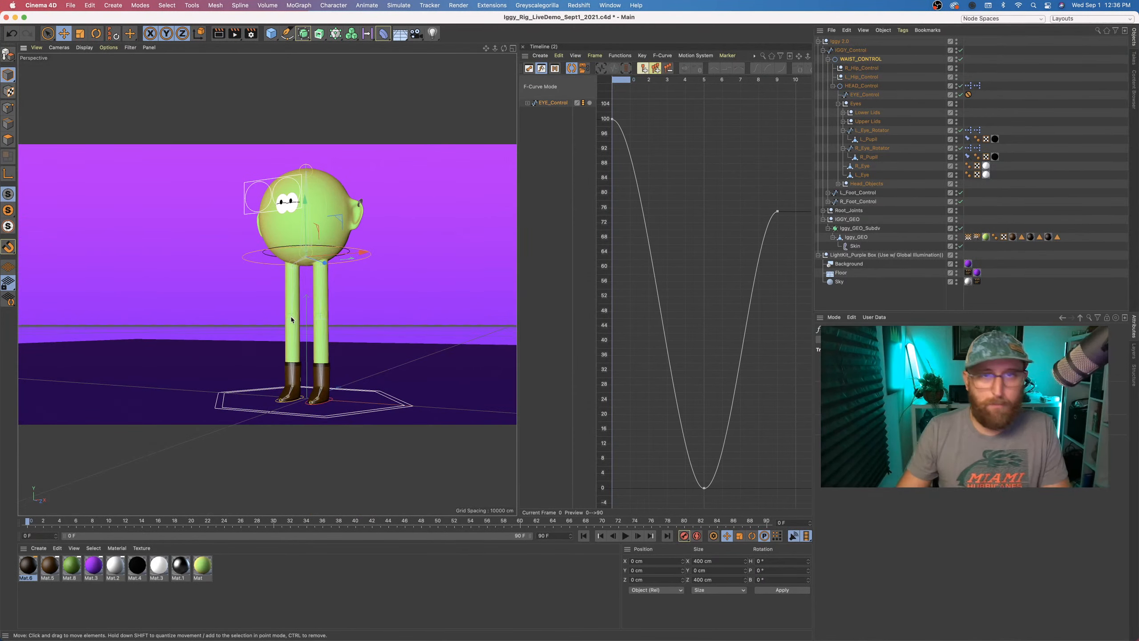
{"action": "left_click", "coordinate": [610, 5]}
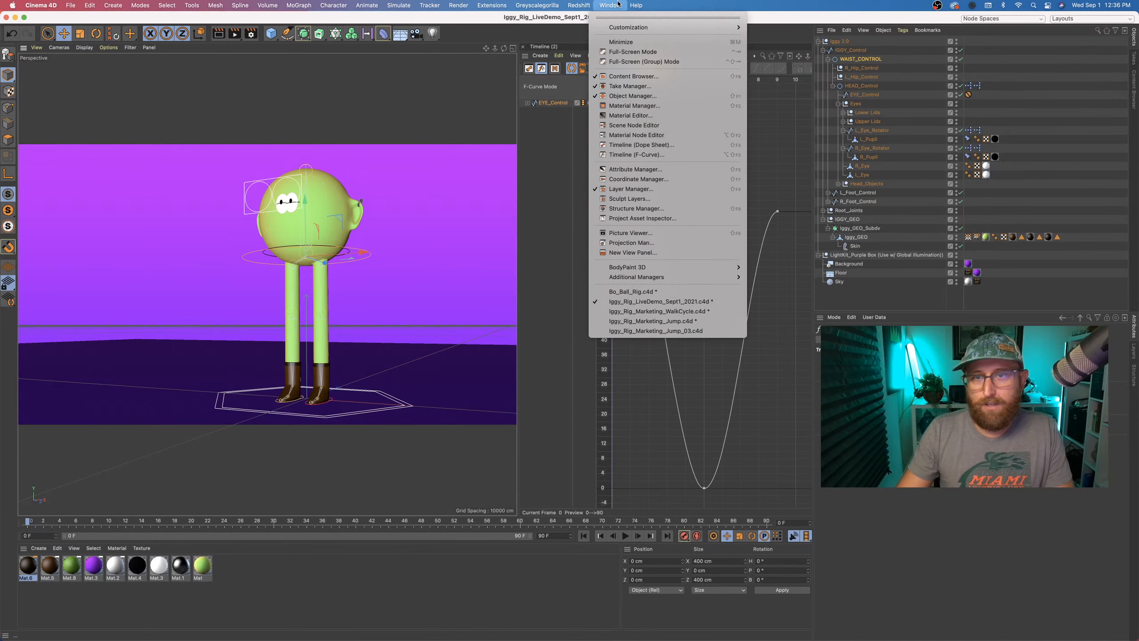
{"action": "left_click", "coordinate": [627, 291]}
{"action": "left_click_drag", "start_coordinate": [314, 359], "coordinate": [362, 381], "text": "alt"}
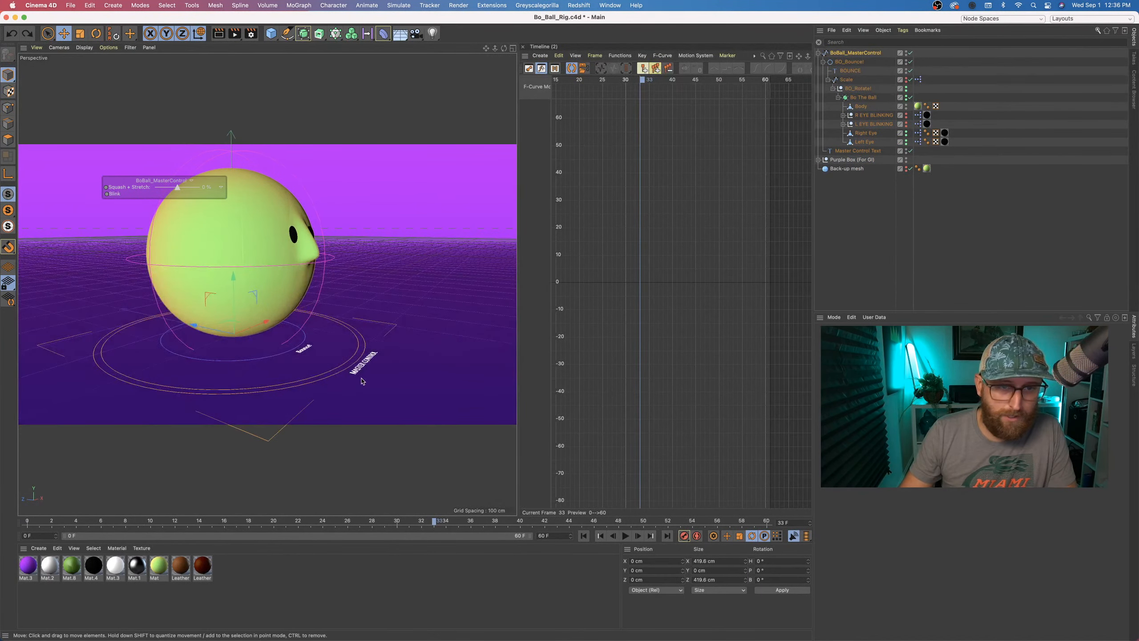
{"action": "left_click", "coordinate": [335, 375]}
{"action": "left_click_drag", "start_coordinate": [376, 322], "coordinate": [219, 359], "text": "alt"}
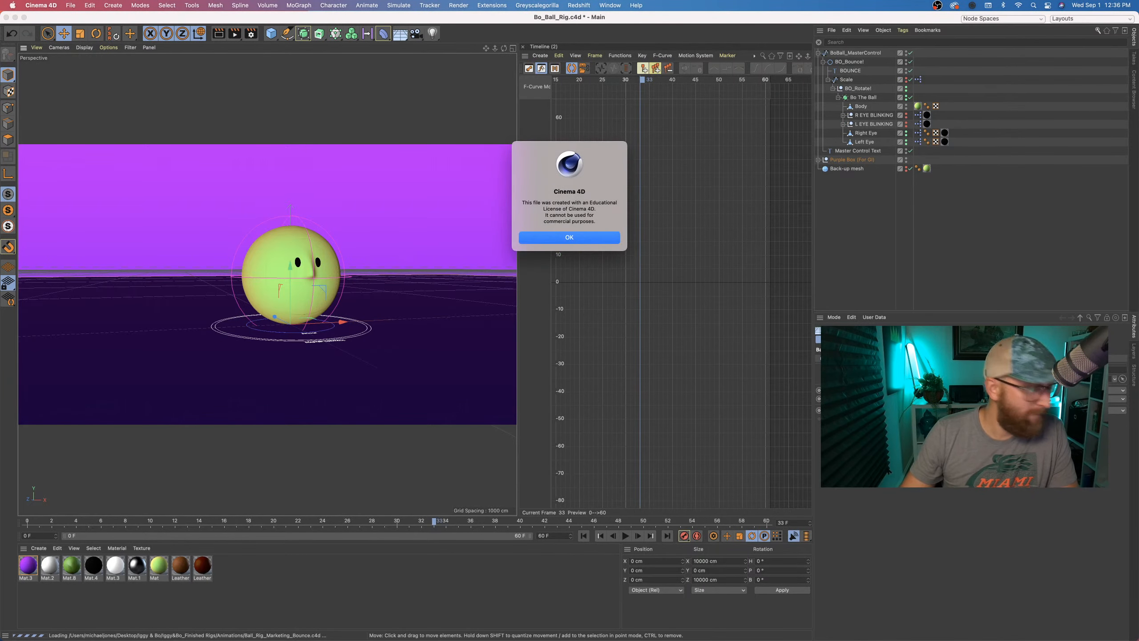
- Dismiss the educational license notice for Ball_Rig_Marketing_Bounce.c4d and play the ball's bounce animation
{"action": "key", "text": "Return"}
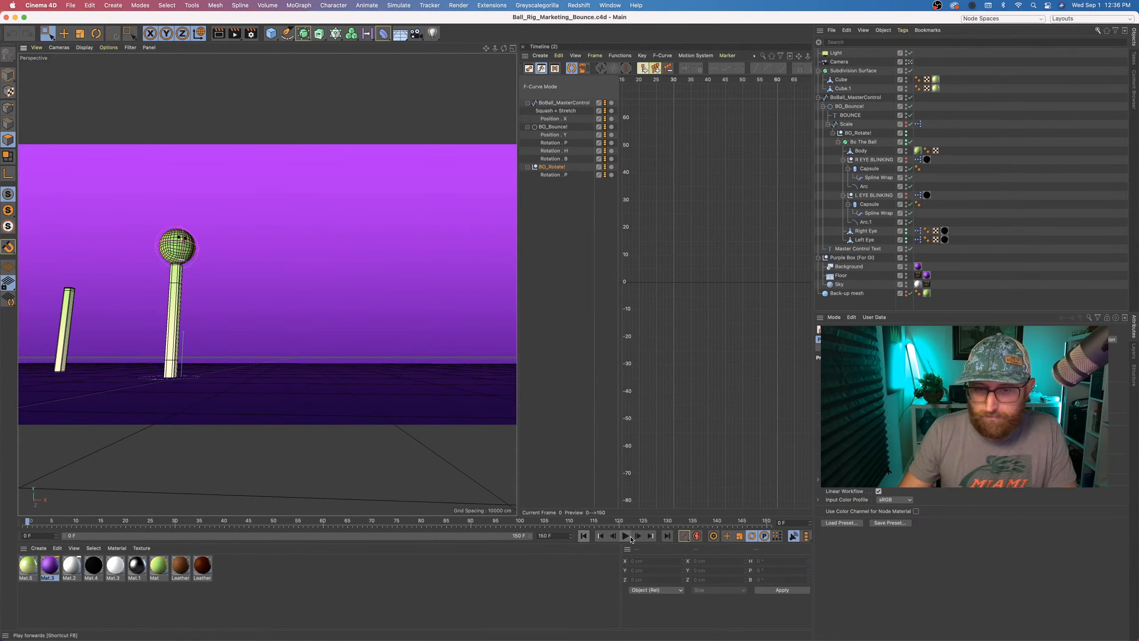
{"action": "left_click", "coordinate": [626, 536]}
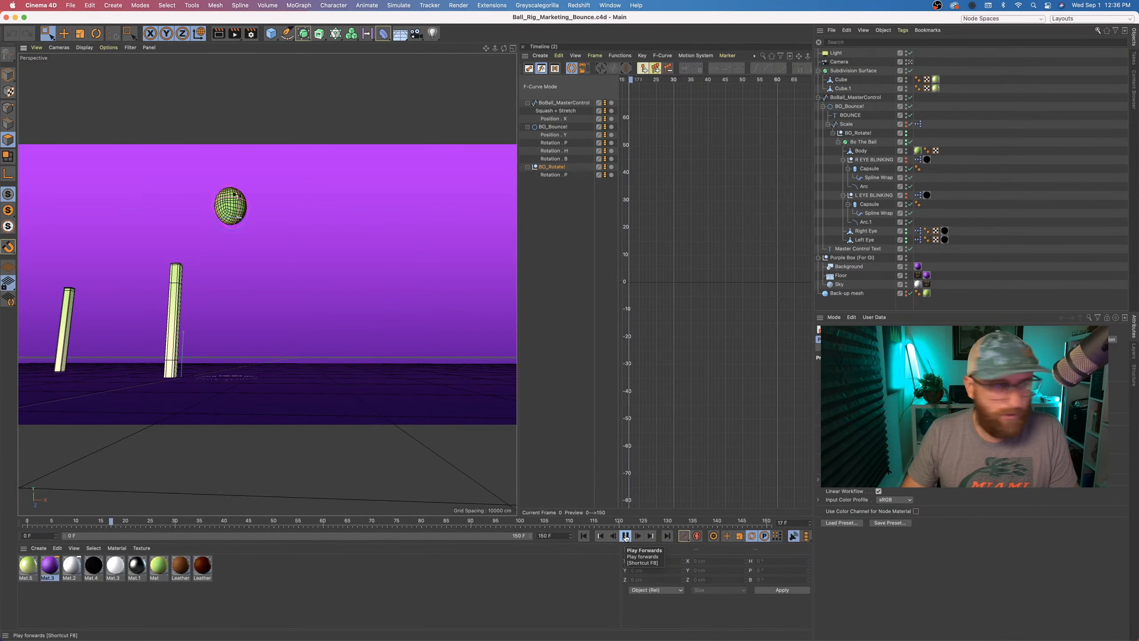
- Switch to Chrome and look through the Bo & Iggy rigs page down to its closing section and back to its start
{"action": "key", "text": "super+Tab"}
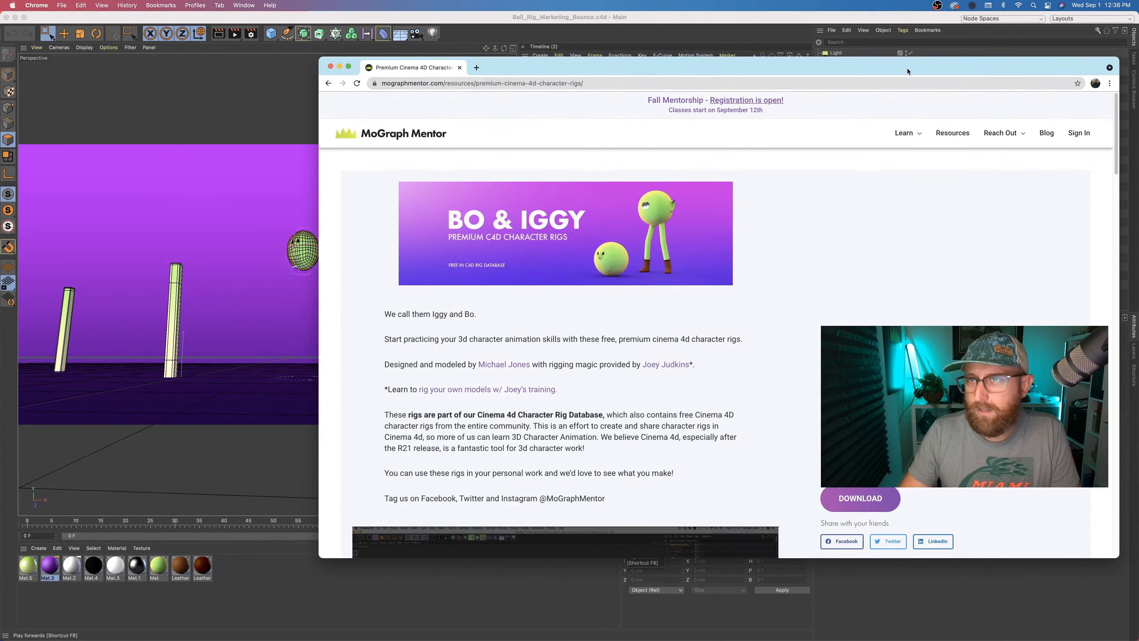
{"action": "left_click_drag", "start_coordinate": [907, 71], "coordinate": [915, 45]}
{"action": "scroll", "coordinate": [895, 313], "scroll_direction": "down", "scroll_amount": 5}
{"action": "scroll", "coordinate": [894, 313], "scroll_direction": "down", "scroll_amount": 8}
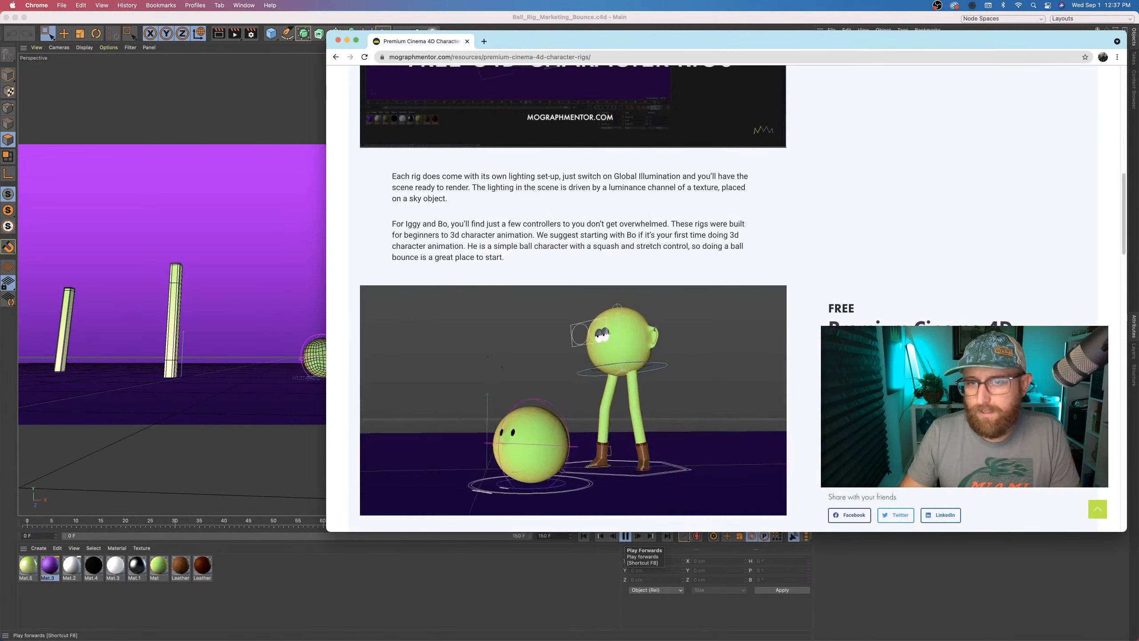
{"action": "scroll", "coordinate": [767, 376], "scroll_direction": "down", "scroll_amount": 10}
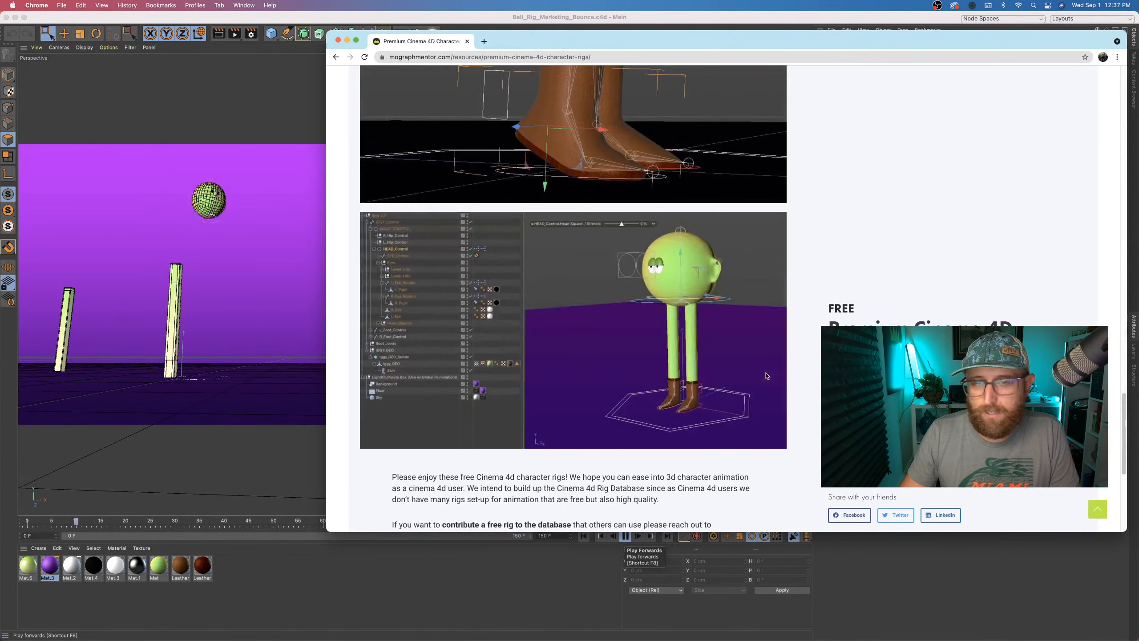
{"action": "scroll", "coordinate": [766, 376], "scroll_direction": "up", "scroll_amount": 20}
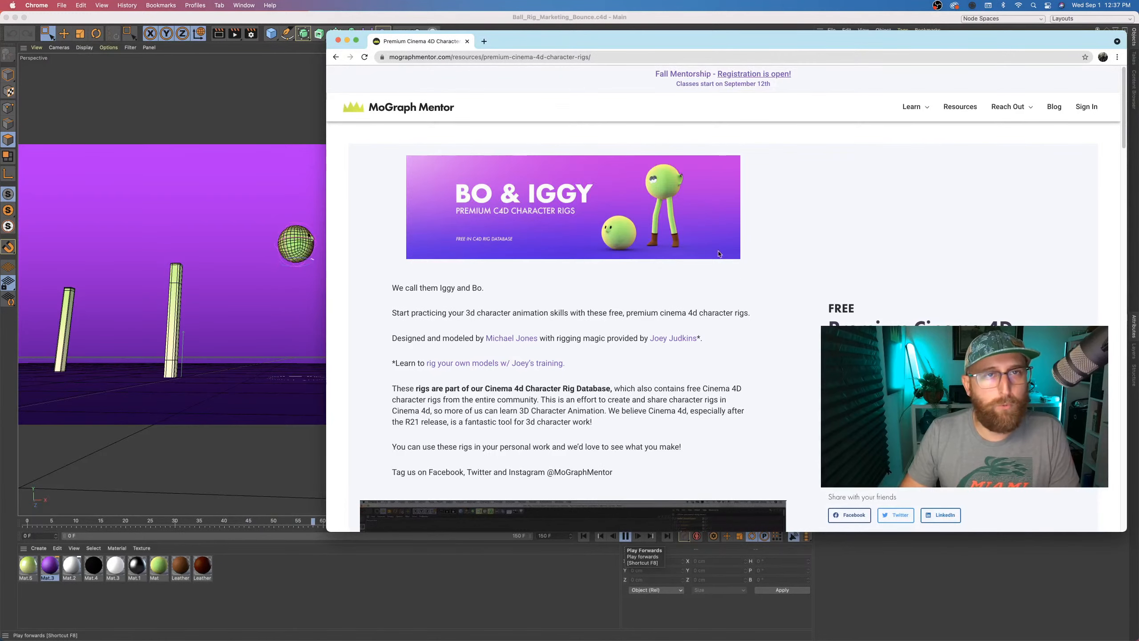
- Return to Cinema 4D, stop the bounce animation and go back to frame 0
{"action": "left_click", "coordinate": [577, 17]}
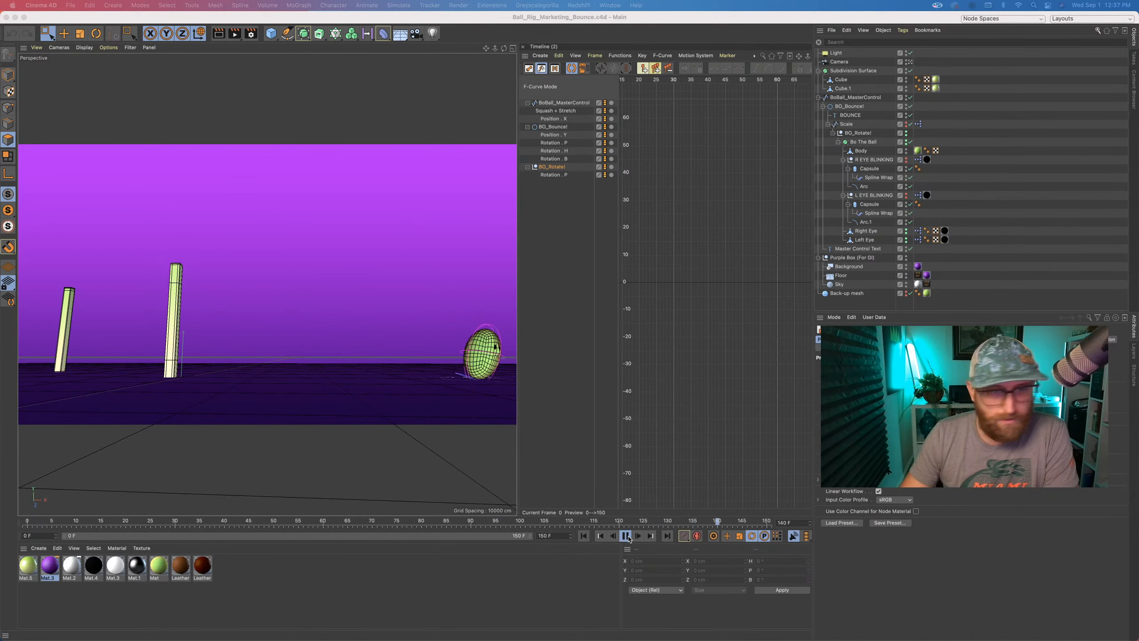
{"action": "left_click", "coordinate": [626, 536]}
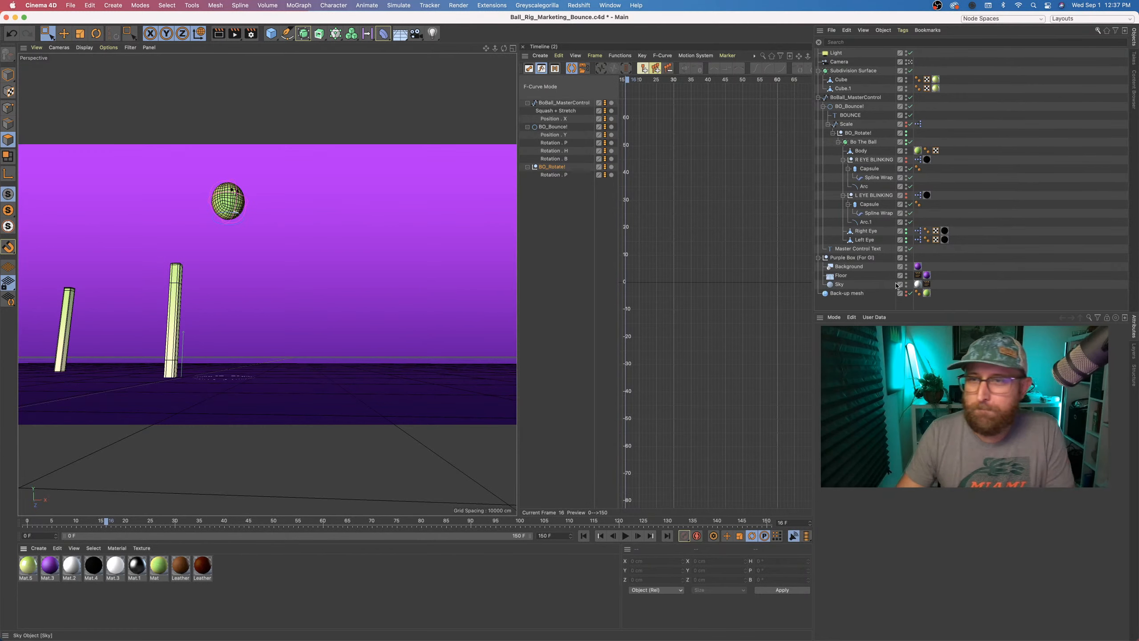
{"action": "left_click", "coordinate": [584, 536]}
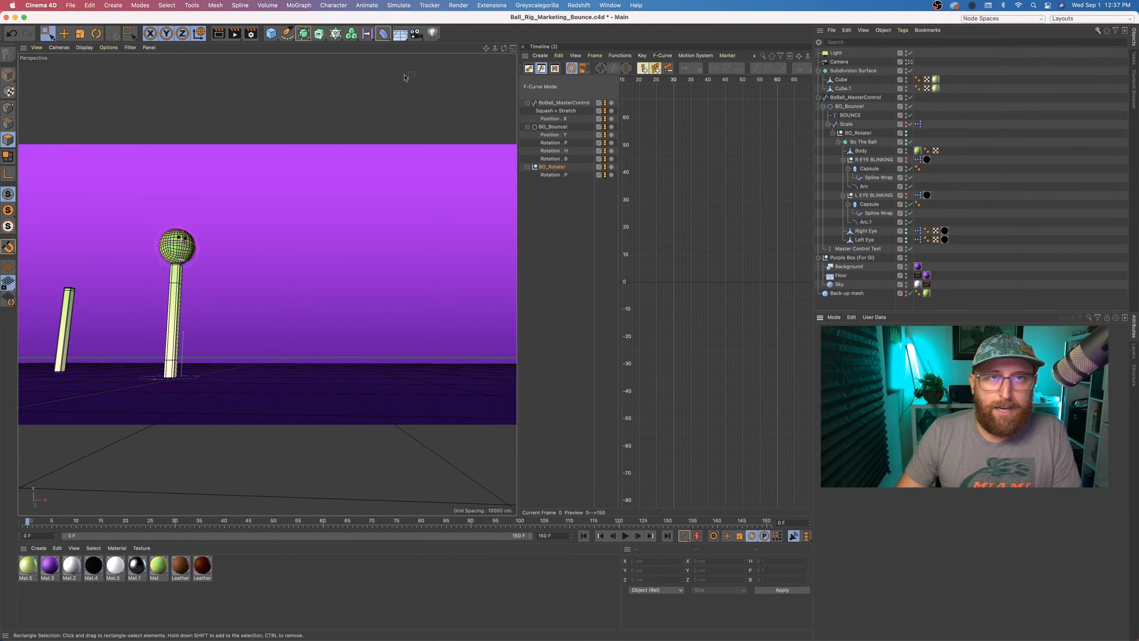
{"action": "left_click", "coordinate": [619, 5]}
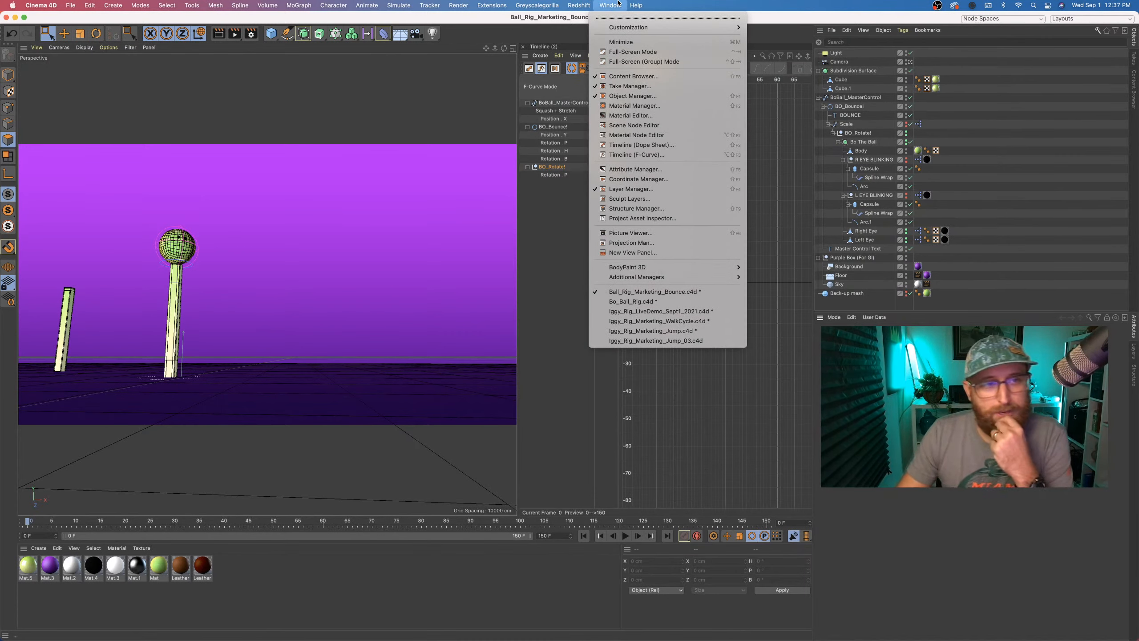
{"action": "left_click", "coordinate": [174, 268]}
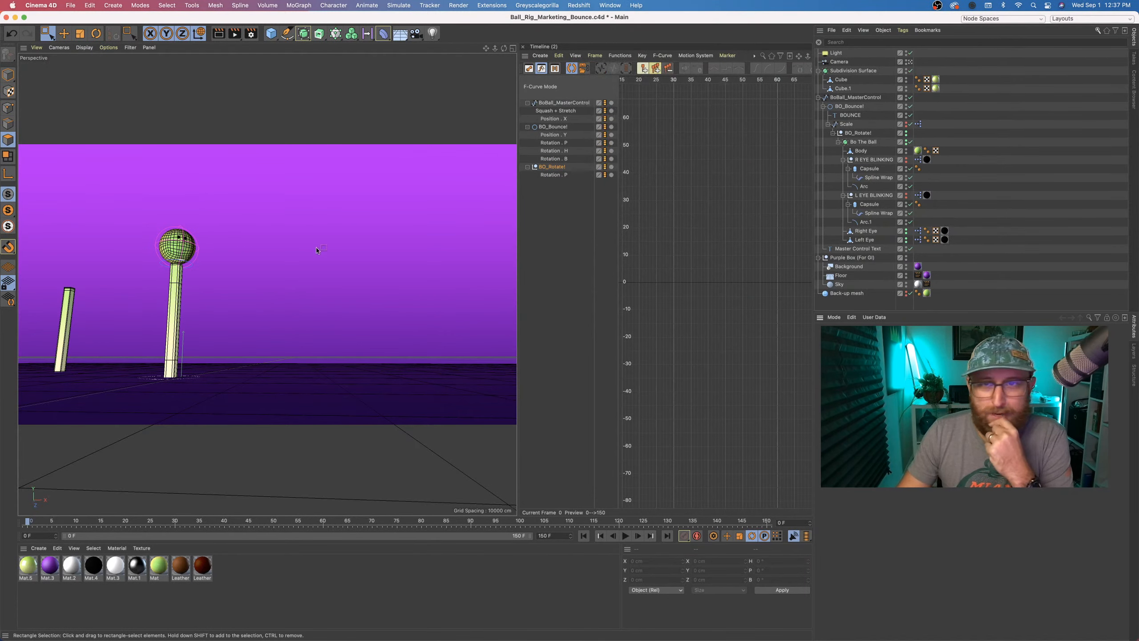
{"action": "left_click", "coordinate": [609, 5]}
{"action": "mouse_move", "coordinate": [615, 279]}
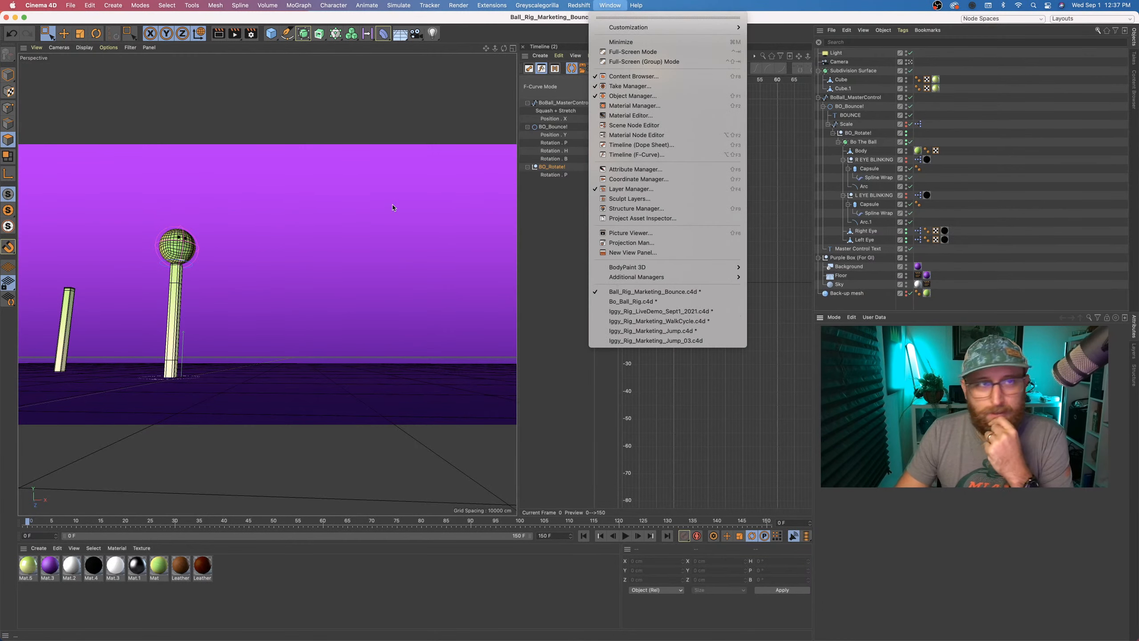
{"action": "left_click", "coordinate": [560, 265]}
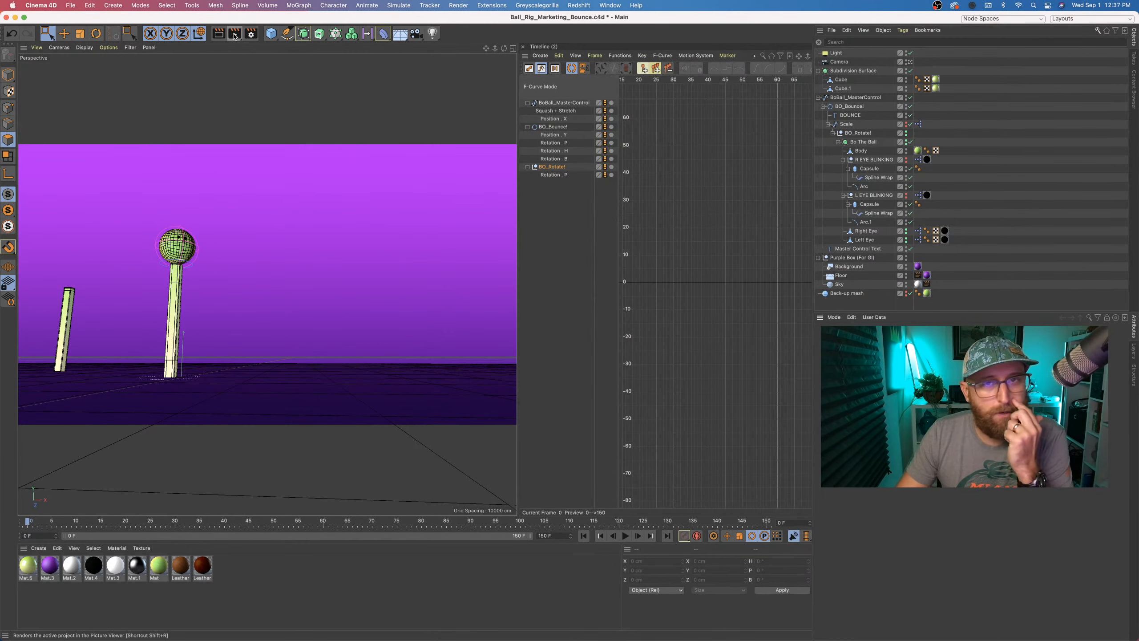
- Create a new project and add a cube primitive to the scene
{"action": "left_click", "coordinate": [70, 5]}
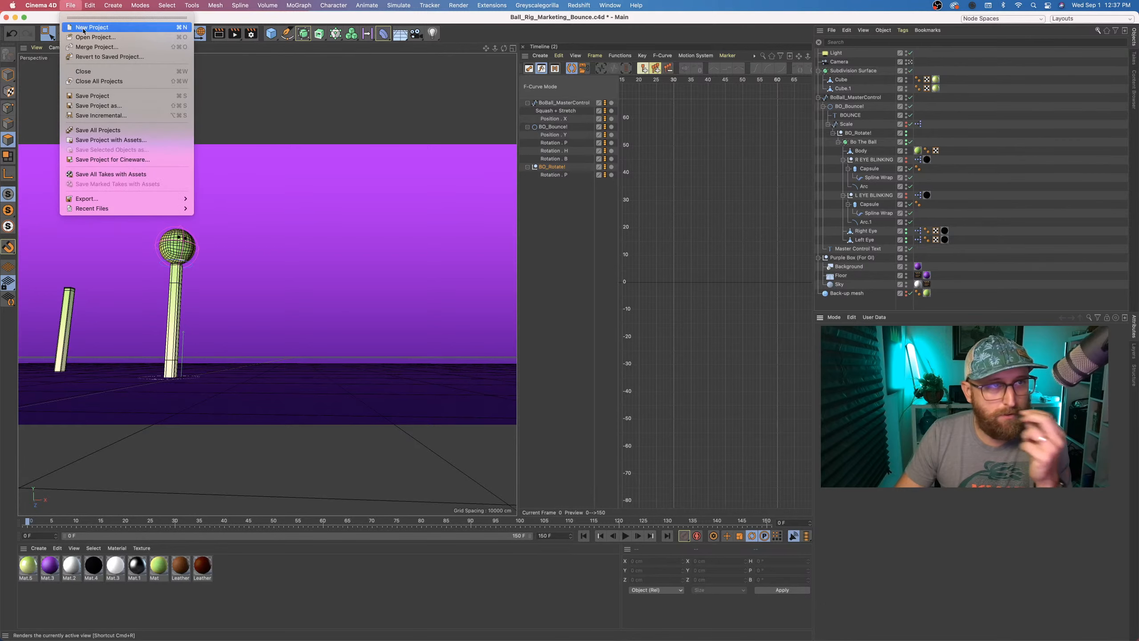
{"action": "left_click", "coordinate": [96, 30]}
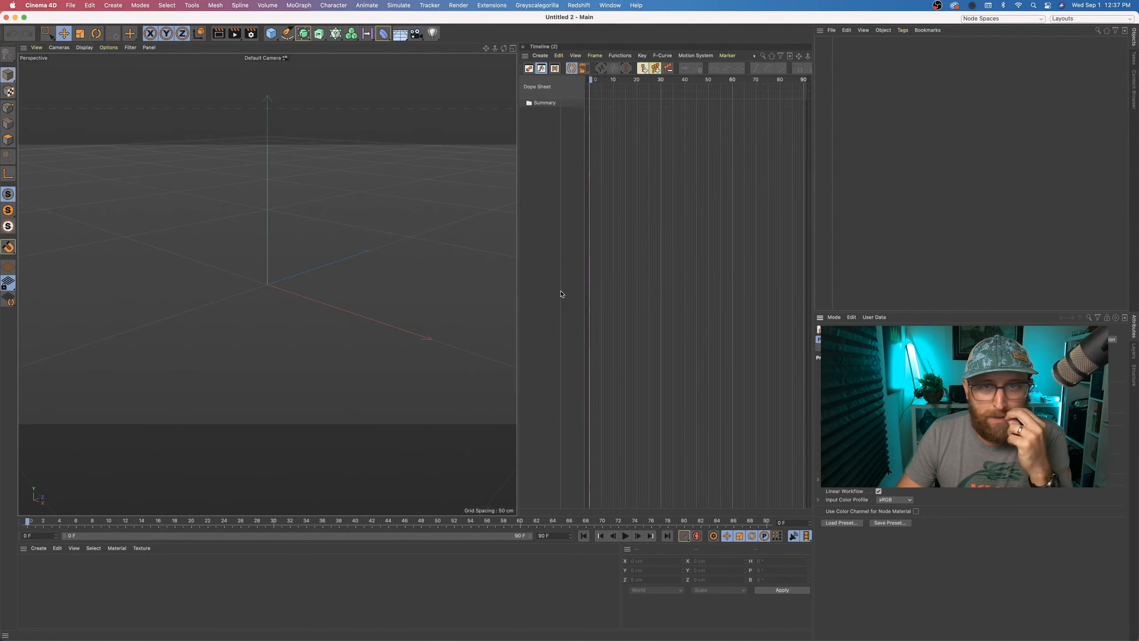
{"action": "middle_click_drag", "start_coordinate": [424, 254], "coordinate": [409, 313], "text": "alt"}
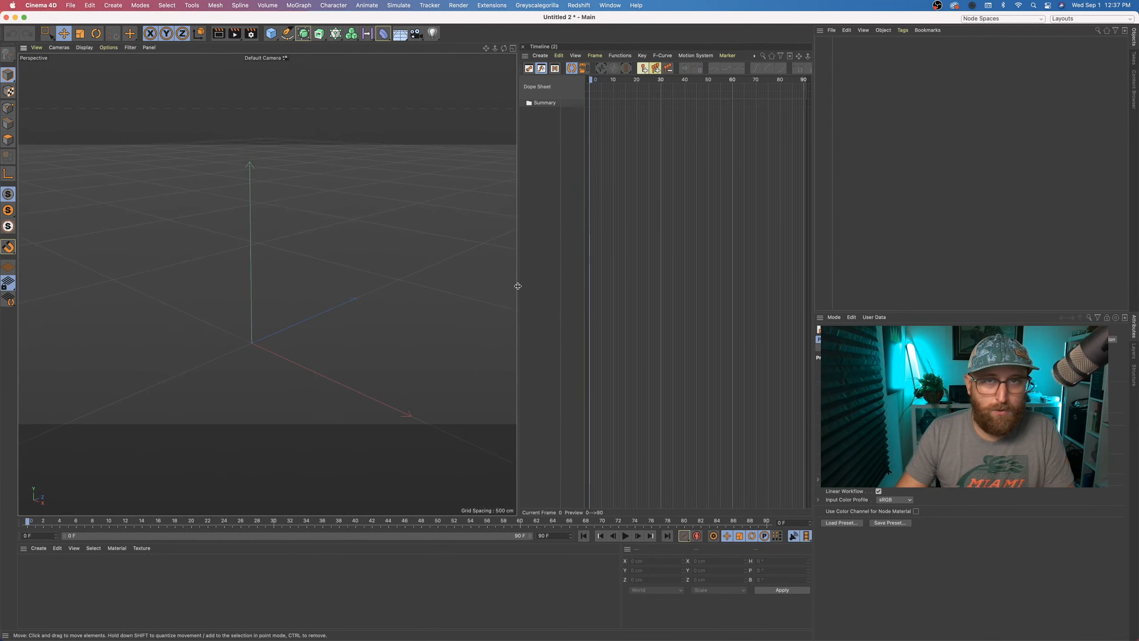
{"action": "left_click_drag", "start_coordinate": [271, 33], "coordinate": [354, 46]}
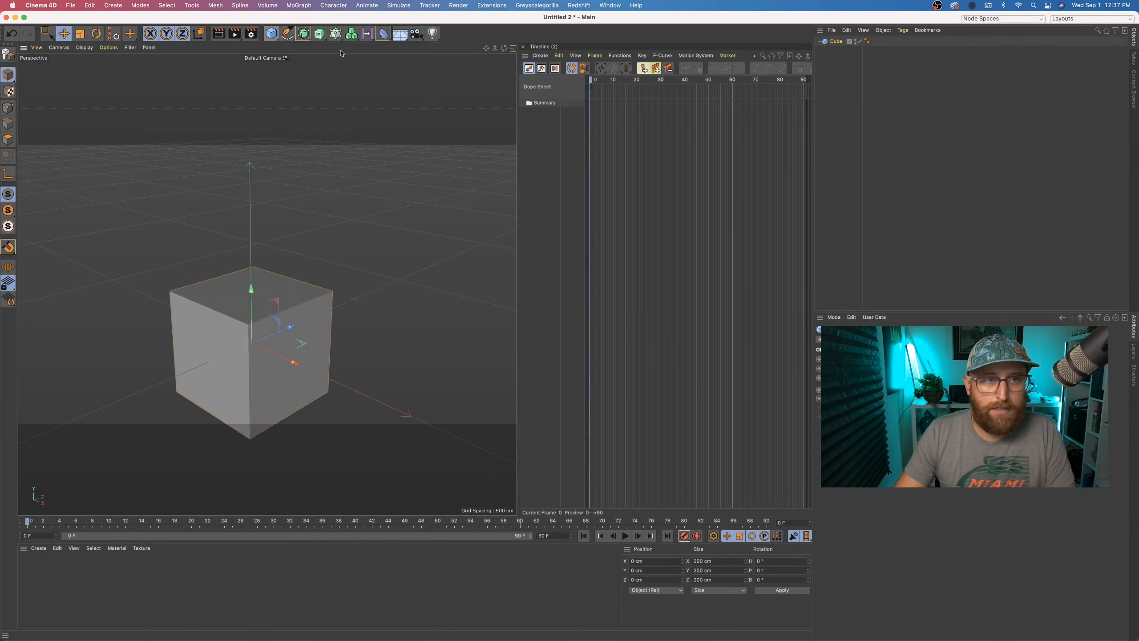
- Keyframe the cube at X about -939 cm on frame 0 and, using automatic keyframing, at X about 562 cm and rotated on frame 90
{"action": "right_click_drag", "start_coordinate": [396, 302], "coordinate": [301, 335], "text": "alt"}
{"action": "left_click_drag", "start_coordinate": [301, 335], "coordinate": [161, 253]}
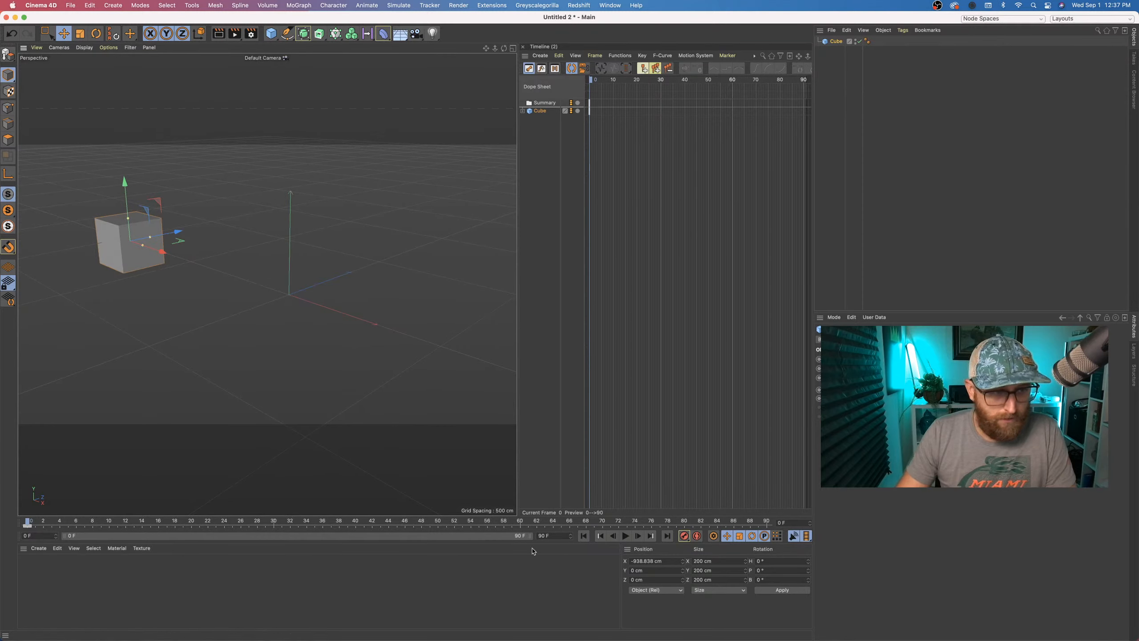
{"action": "left_click", "coordinate": [698, 537]}
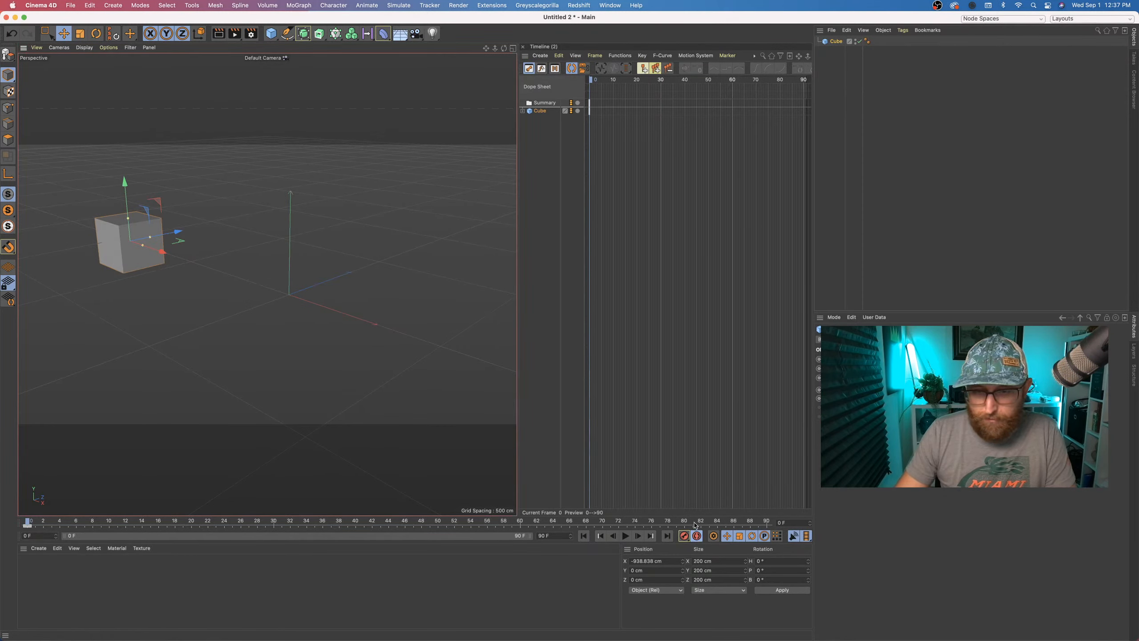
{"action": "left_click_drag", "start_coordinate": [702, 521], "coordinate": [844, 524]}
{"action": "left_click_drag", "start_coordinate": [174, 248], "coordinate": [502, 394]}
{"action": "key", "text": "r"}
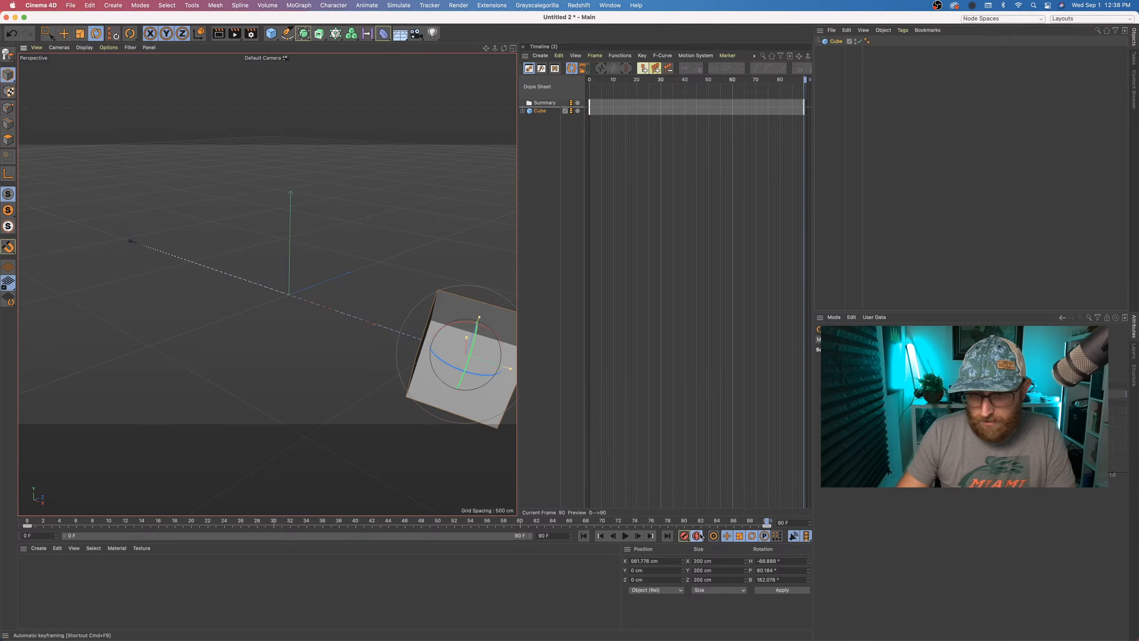
- Return to frame 0, widen the timeline and move the cube's starting keyframes to frame 20 in the Dope Sheet
{"action": "left_click_drag", "start_coordinate": [766, 522], "coordinate": [25, 422]}
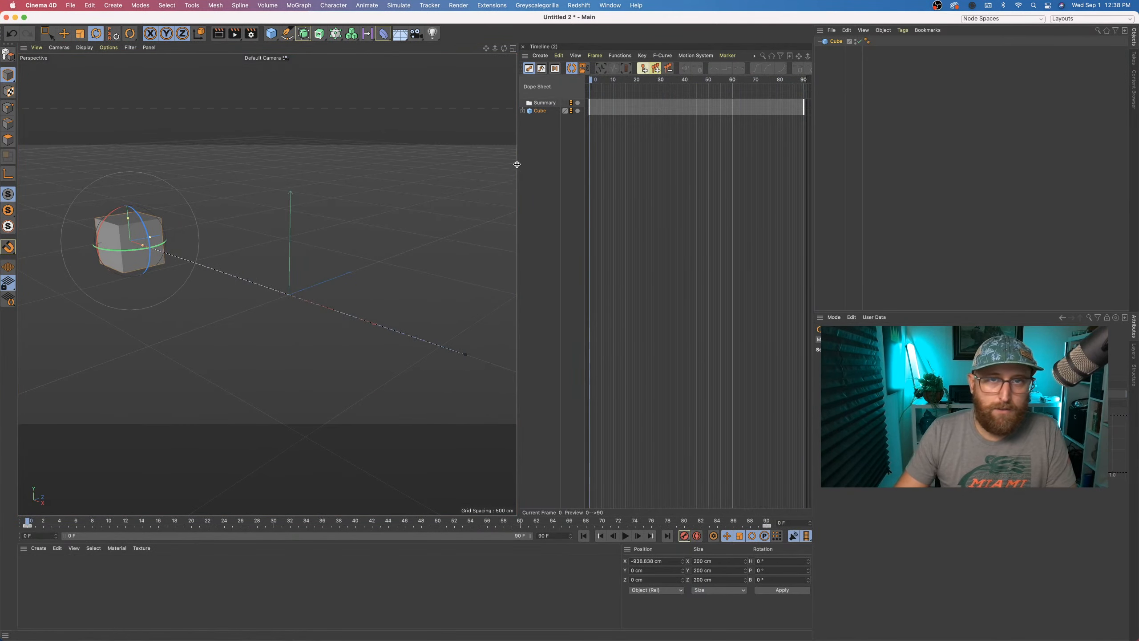
{"action": "left_click_drag", "start_coordinate": [518, 165], "coordinate": [355, 140]}
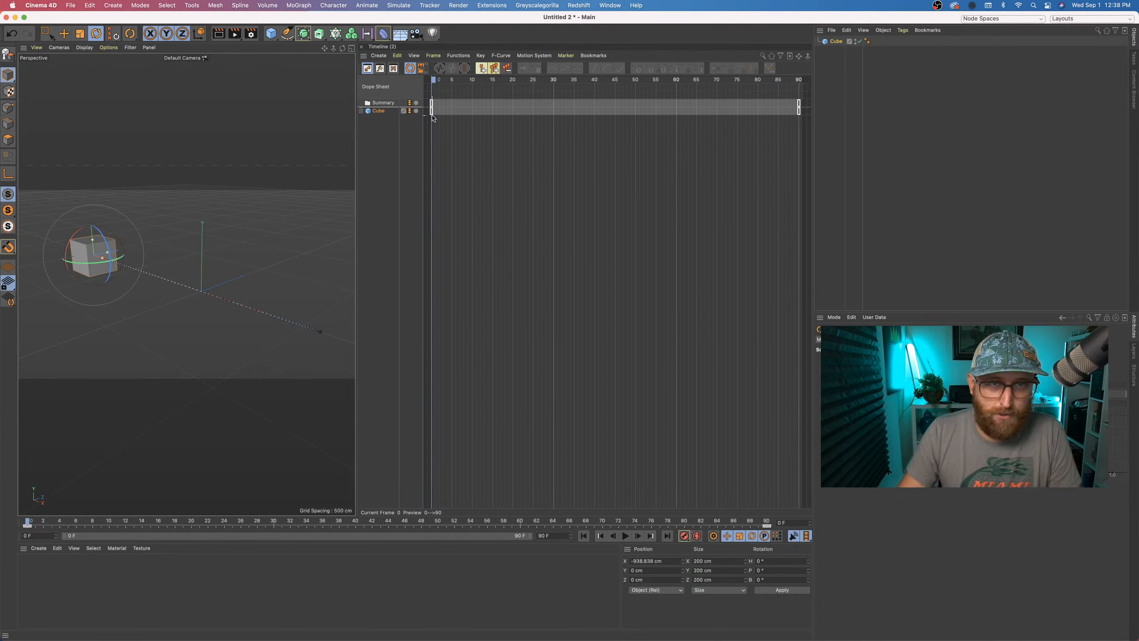
{"action": "mouse_move", "coordinate": [432, 112]}
{"action": "left_mouse_down"}
{"action": "mouse_move", "coordinate": [551, 118]}
{"action": "mouse_move", "coordinate": [445, 119]}
{"action": "left_mouse_up"}
{"action": "key", "text": "super+z"}
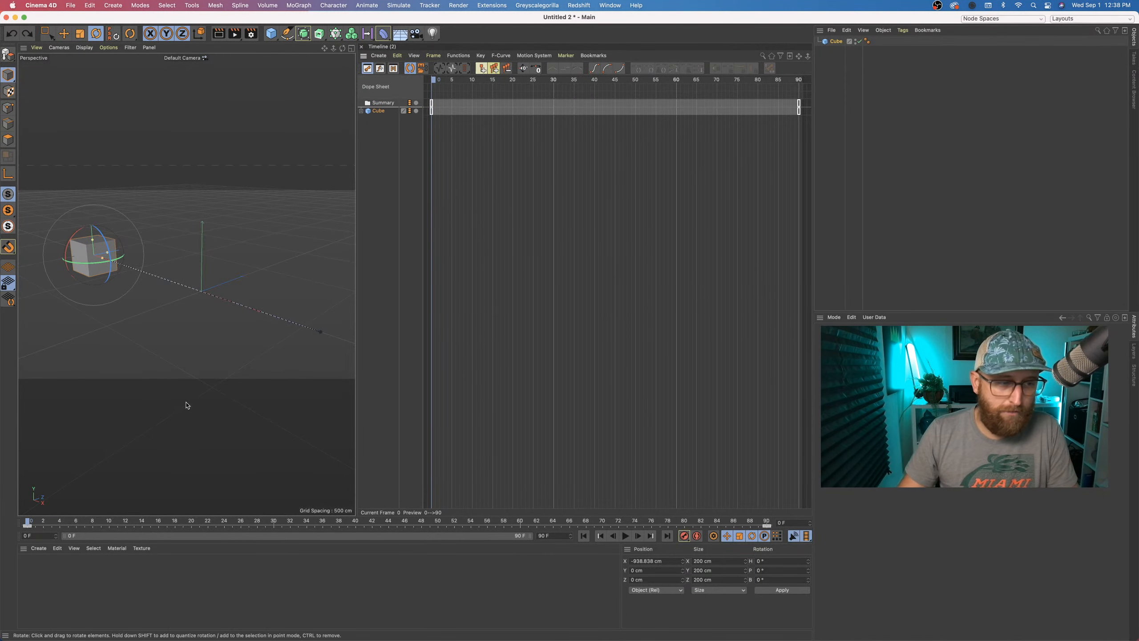
{"action": "left_click_drag", "start_coordinate": [27, 521], "coordinate": [191, 521]}
{"action": "left_click_drag", "start_coordinate": [423, 96], "coordinate": [529, 124]}
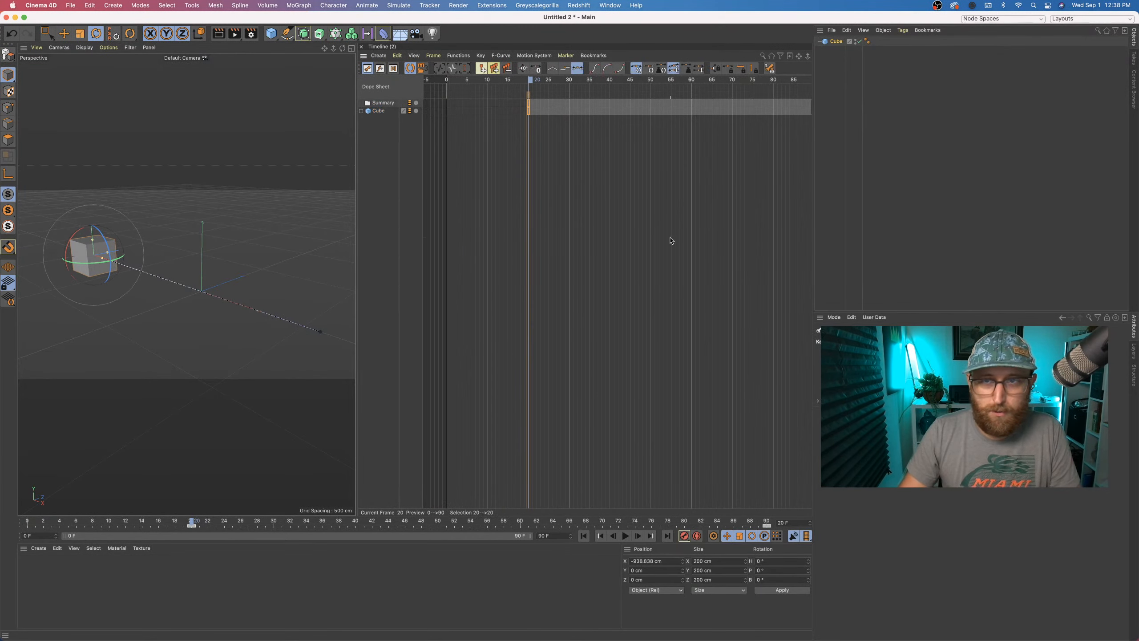
- Show the cube's animation in F-Curve mode and try shifting its starting keys on the curves
{"action": "middle_click_drag", "start_coordinate": [673, 242], "coordinate": [634, 242], "text": "alt"}
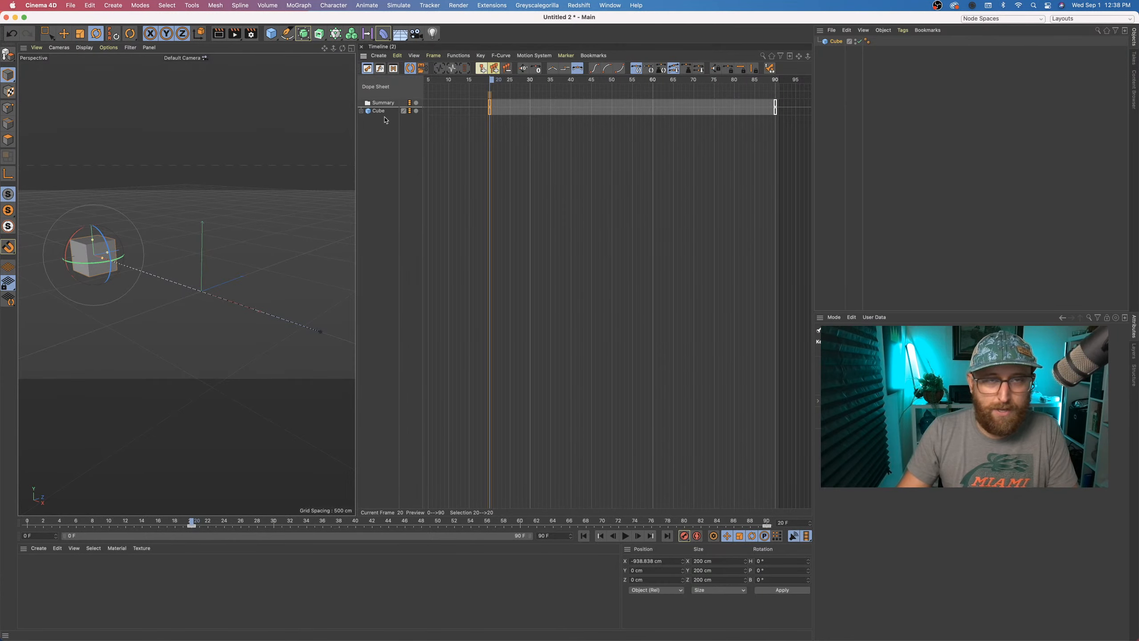
{"action": "left_click", "coordinate": [369, 112]}
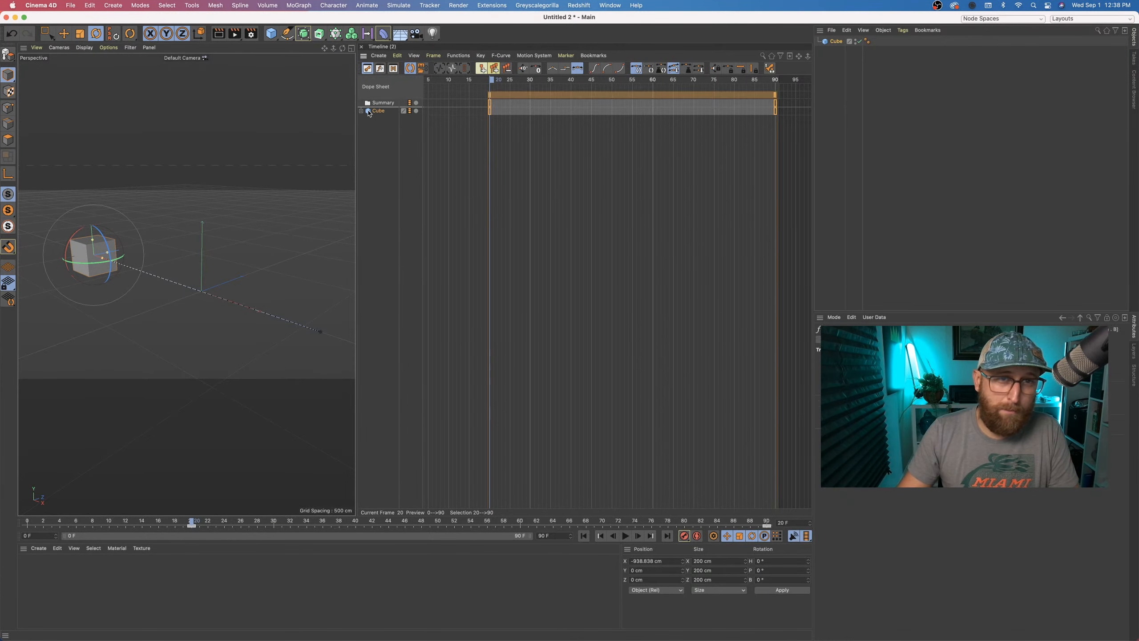
{"action": "left_click", "coordinate": [379, 68]}
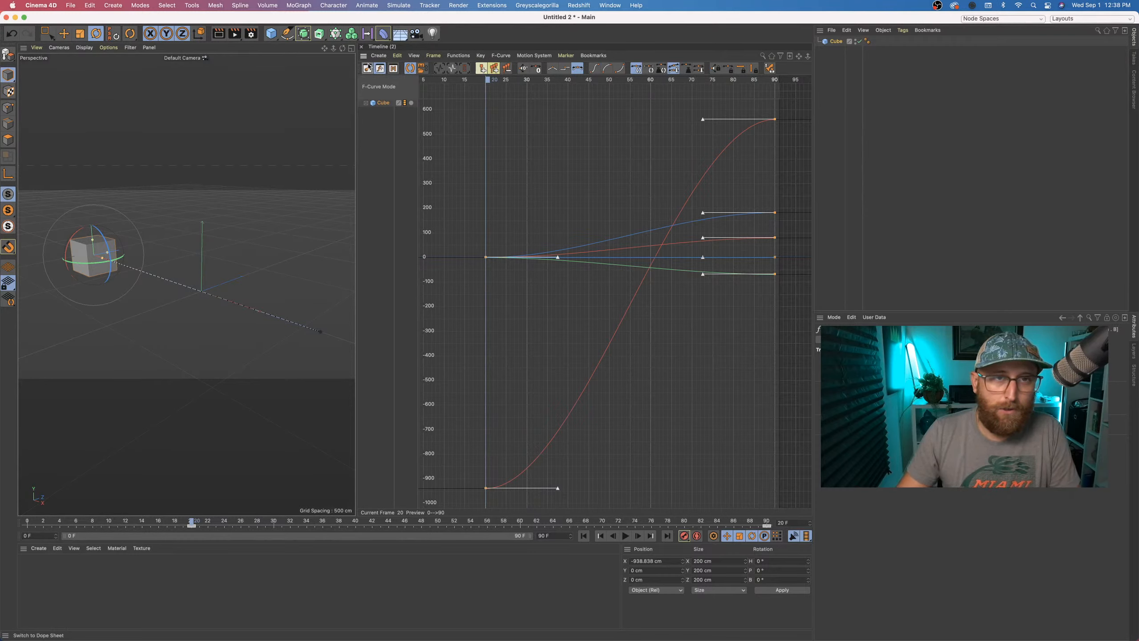
{"action": "mouse_move", "coordinate": [518, 220]}
{"action": "left_mouse_down"}
{"action": "mouse_move", "coordinate": [478, 287]}
{"action": "mouse_move", "coordinate": [454, 509]}
{"action": "mouse_move", "coordinate": [509, 489]}
{"action": "mouse_move", "coordinate": [594, 488]}
{"action": "left_mouse_up"}
{"action": "key", "text": "super+z"}
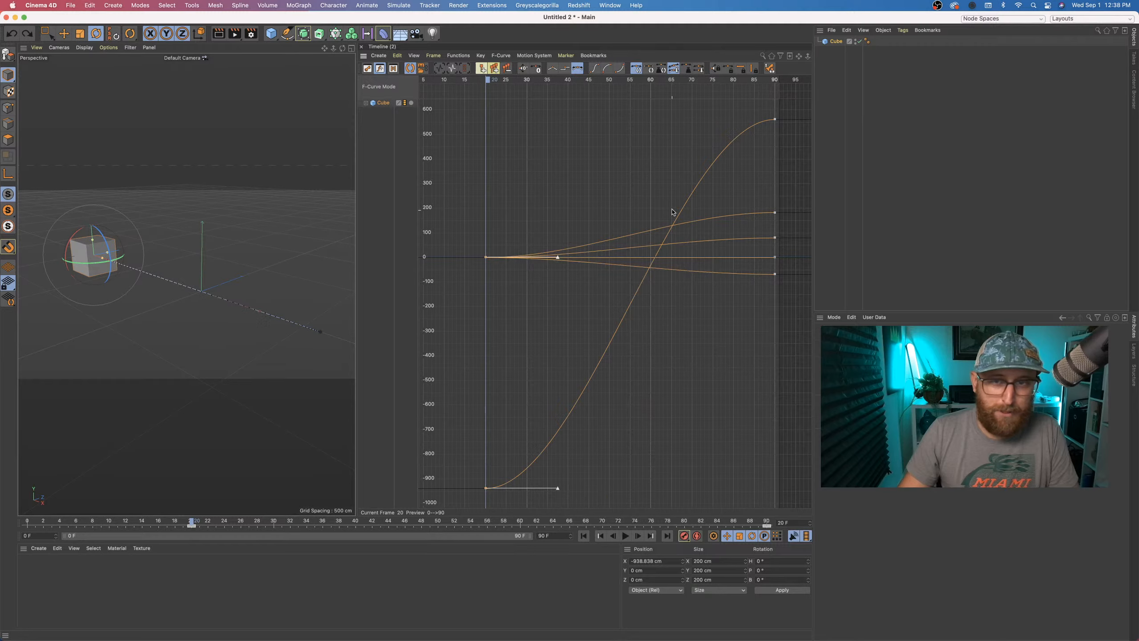
- Move the cube's starting keyframes to frame 36 in the Dope Sheet and view the F-curves again
{"action": "left_click", "coordinate": [366, 69]}
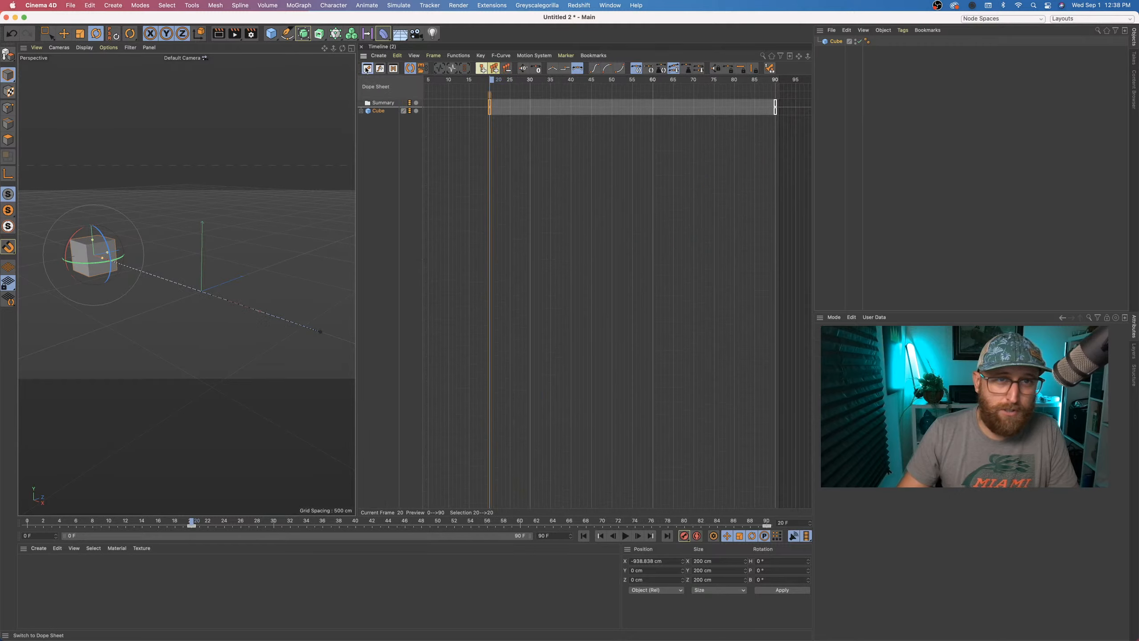
{"action": "left_click_drag", "start_coordinate": [490, 111], "coordinate": [556, 114]}
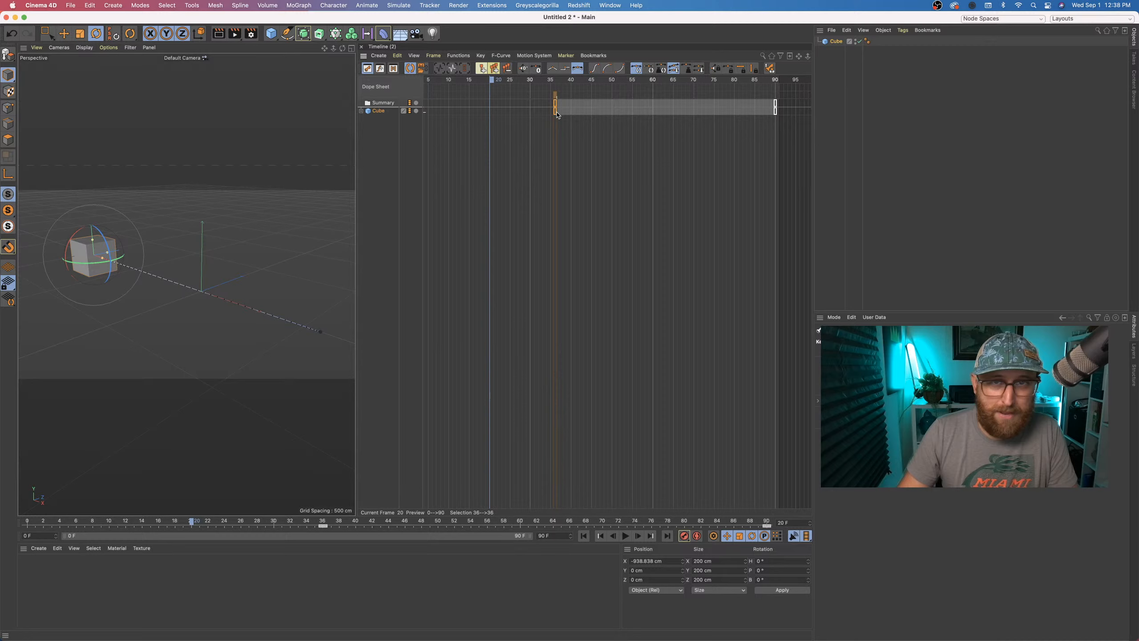
{"action": "left_click", "coordinate": [380, 69]}
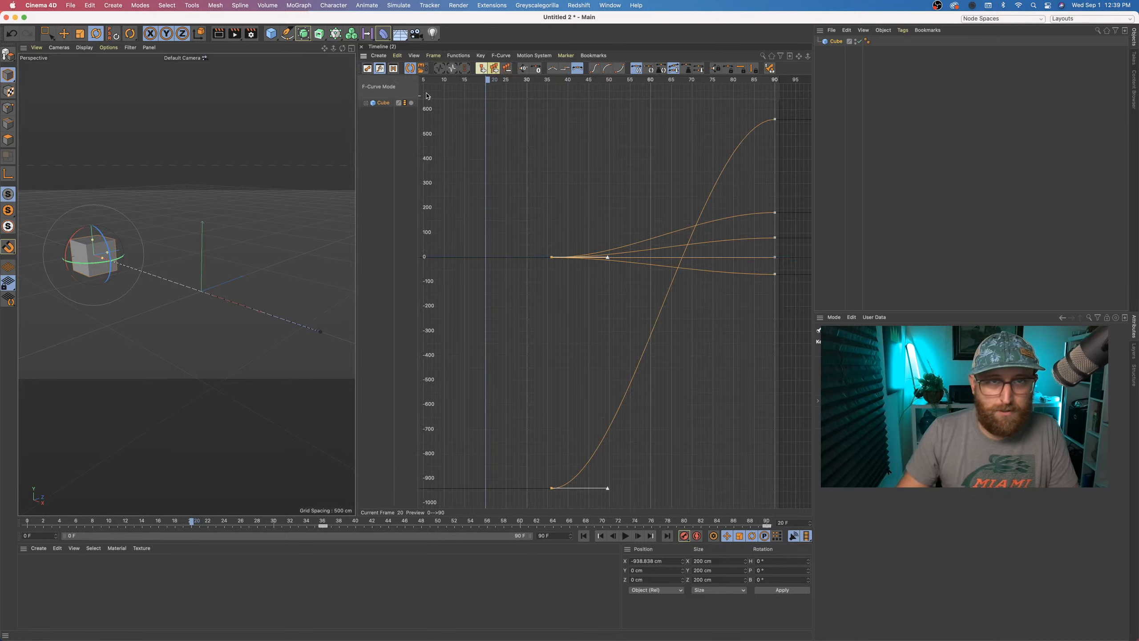
- Move the cube's starting keyframes to frame 19 in the Dope Sheet and play the animation from frame 0
{"action": "left_click", "coordinate": [372, 71]}
{"action": "left_click_drag", "start_coordinate": [563, 113], "coordinate": [542, 135]}
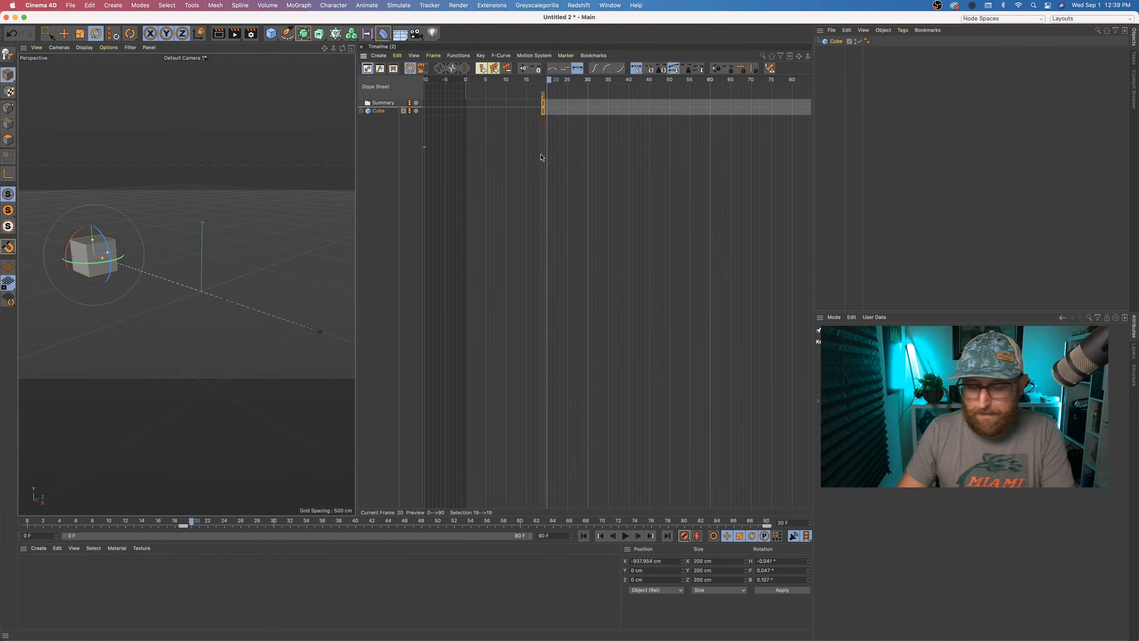
{"action": "key", "text": "h"}
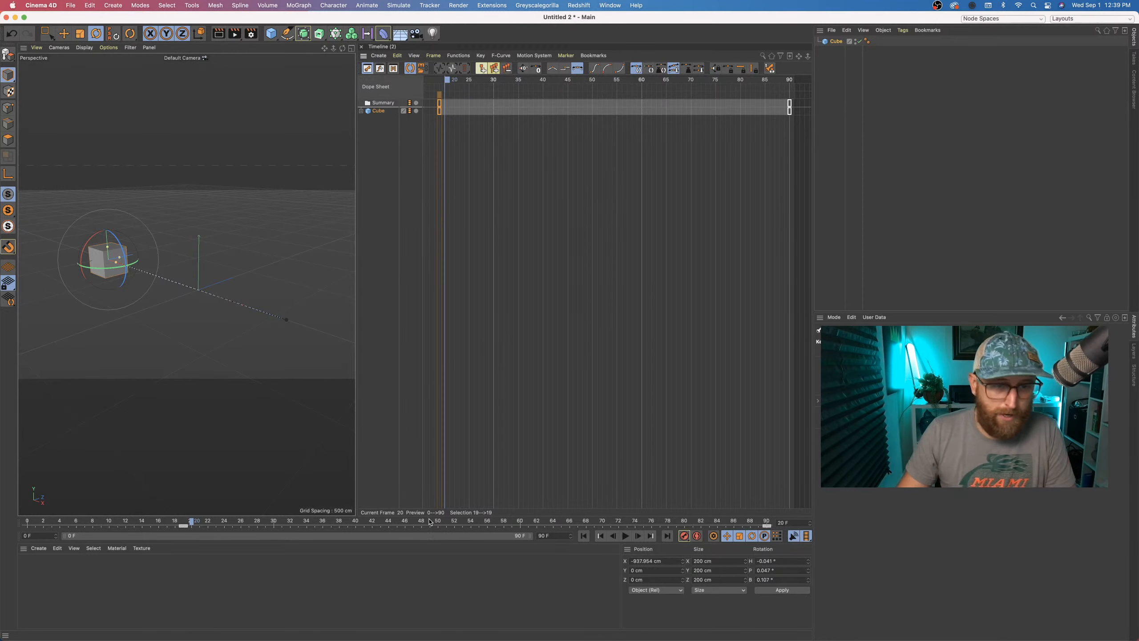
{"action": "left_click", "coordinate": [584, 535]}
{"action": "left_click", "coordinate": [625, 536]}
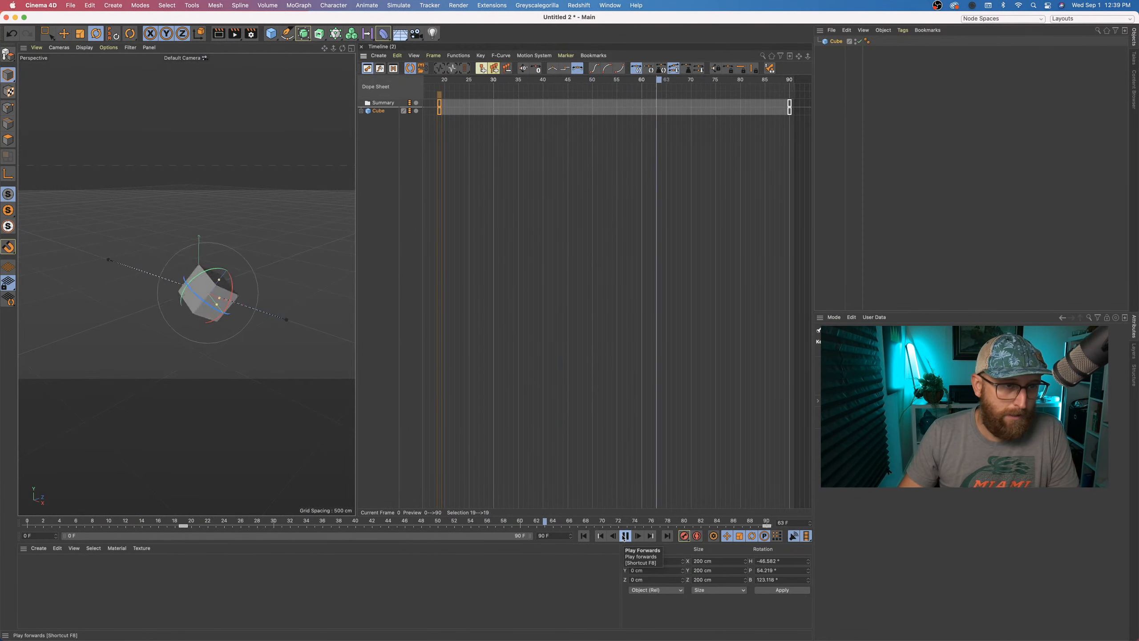
- Expand the cube's tracks in F-Curve mode, examine its position, scale and rotation curves individually and together, and stop the playback
{"action": "left_click", "coordinate": [360, 111]}
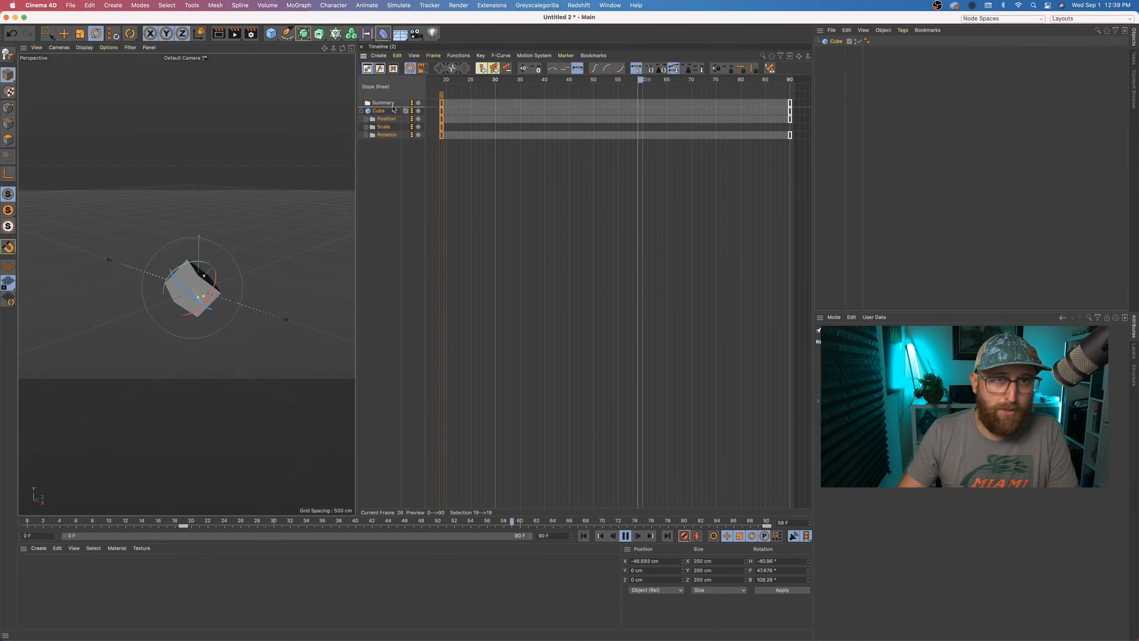
{"action": "left_click", "coordinate": [381, 69]}
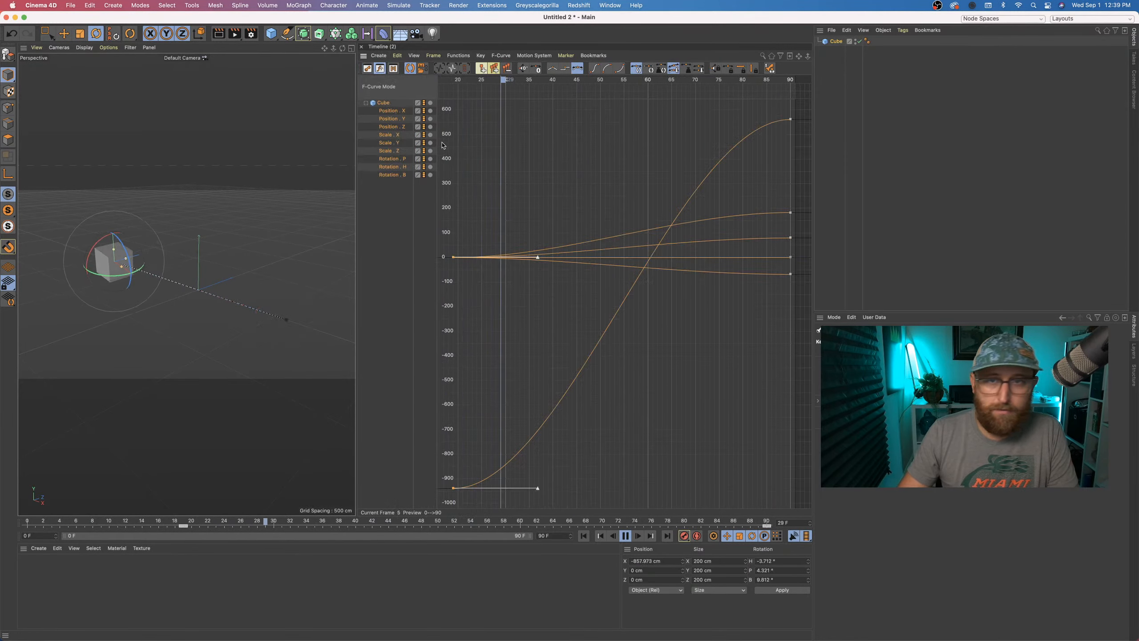
{"action": "left_click", "coordinate": [395, 177]}
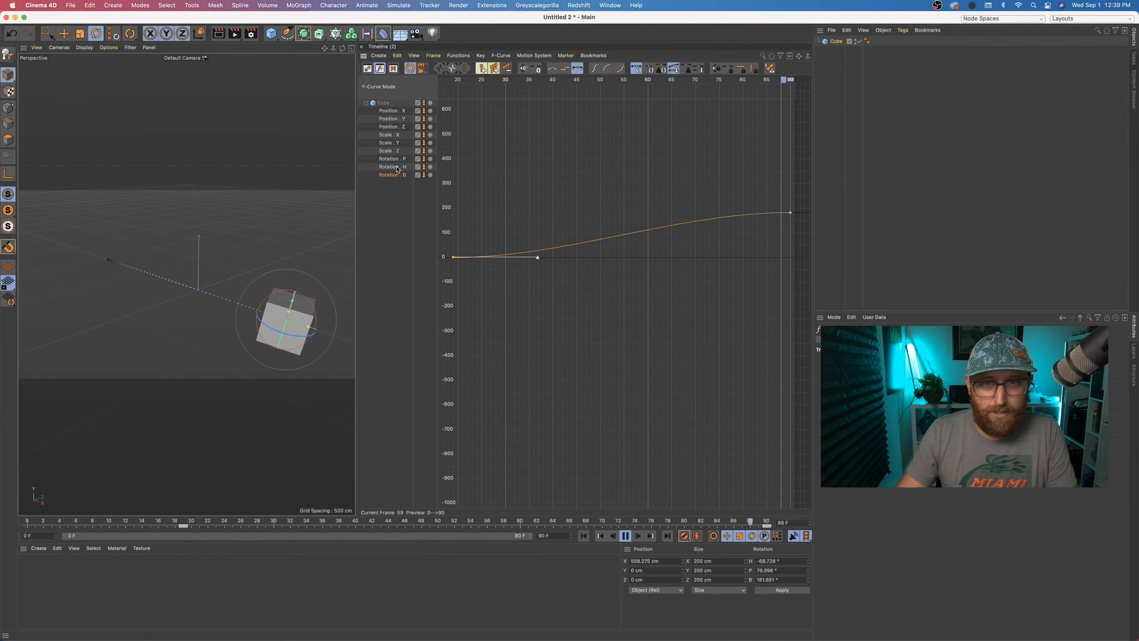
{"action": "left_click", "coordinate": [395, 166]}
{"action": "left_click", "coordinate": [396, 157]}
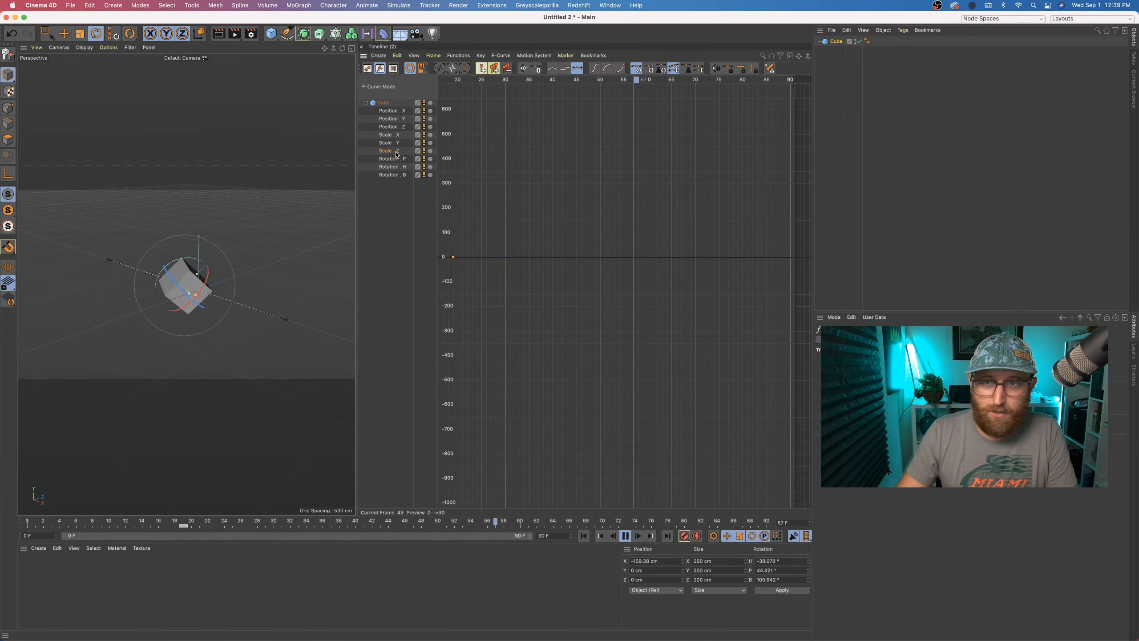
{"action": "left_click", "coordinate": [395, 136]}
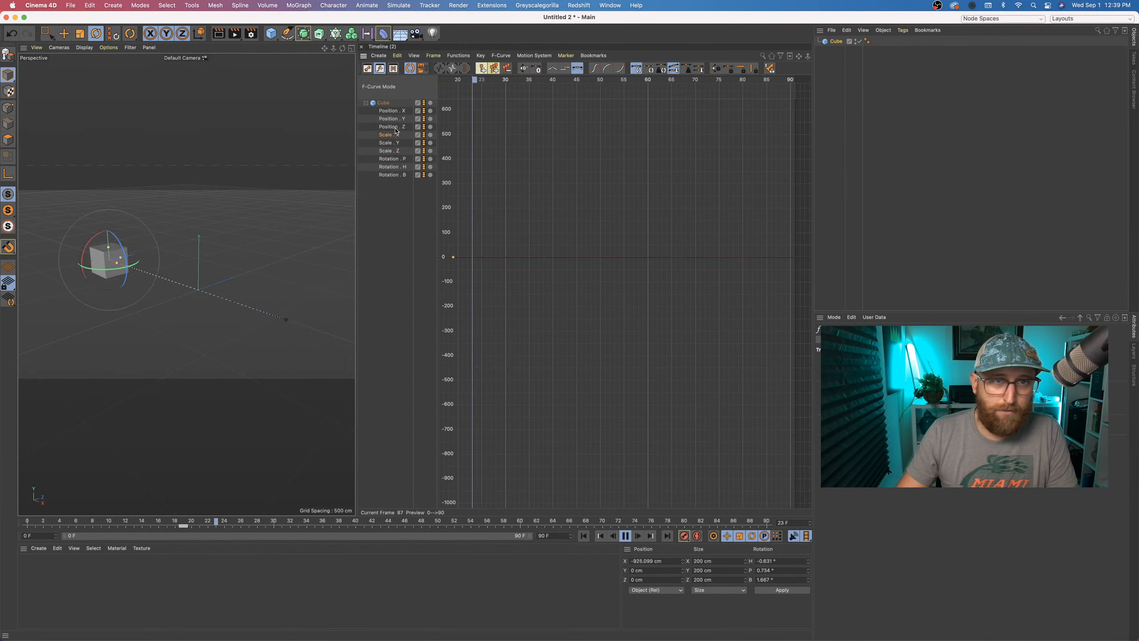
{"action": "left_click", "coordinate": [397, 118]}
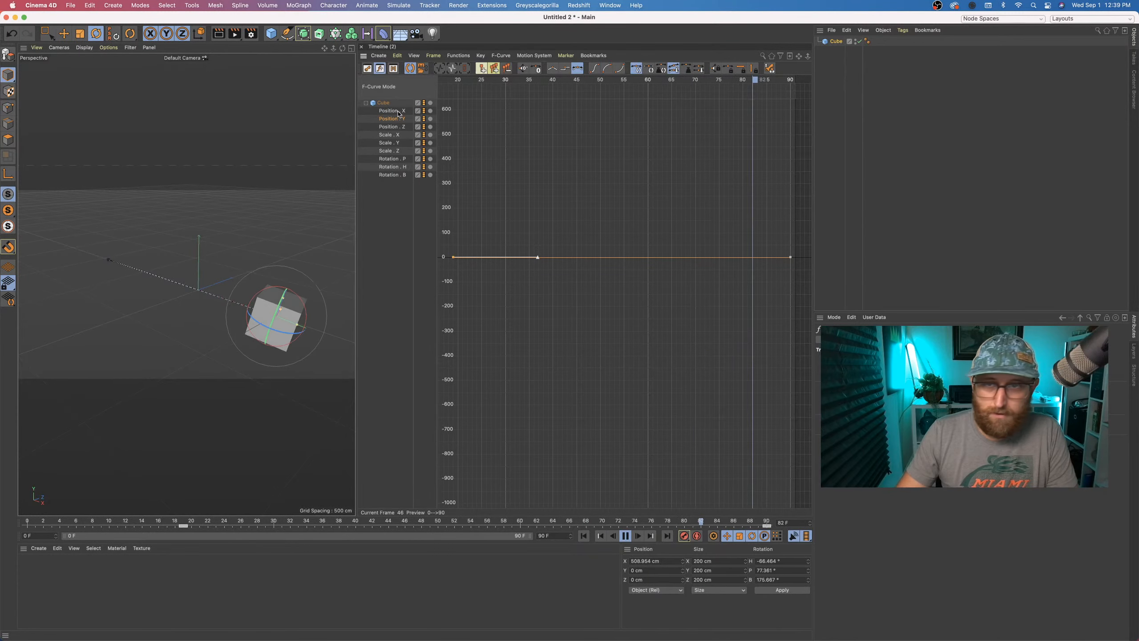
{"action": "left_click", "coordinate": [393, 111]}
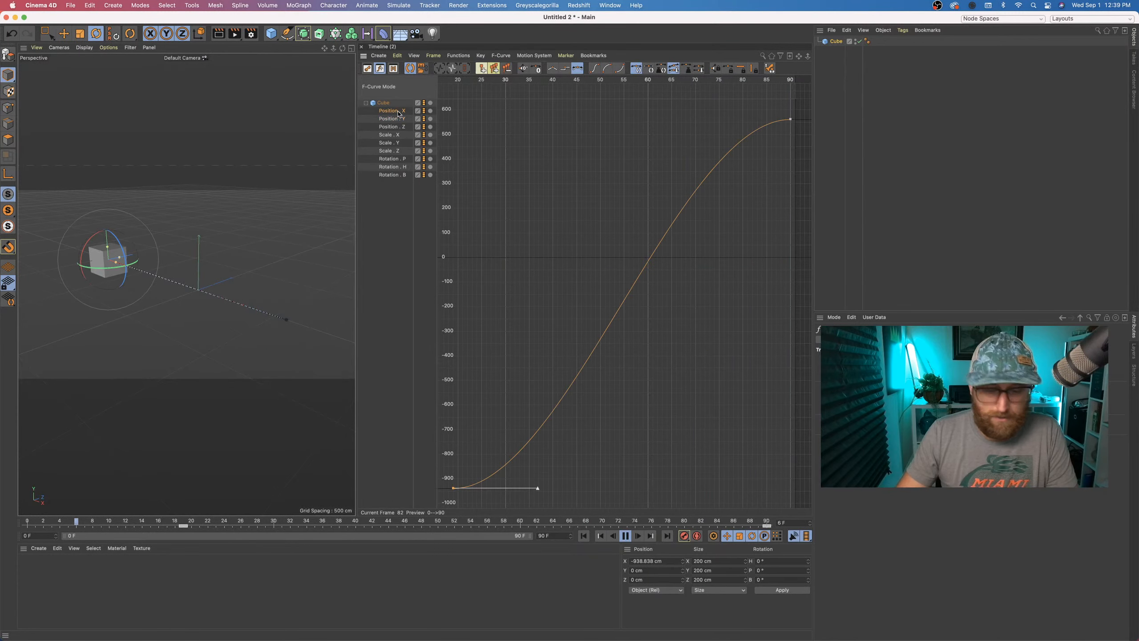
{"action": "left_click", "coordinate": [398, 174]}
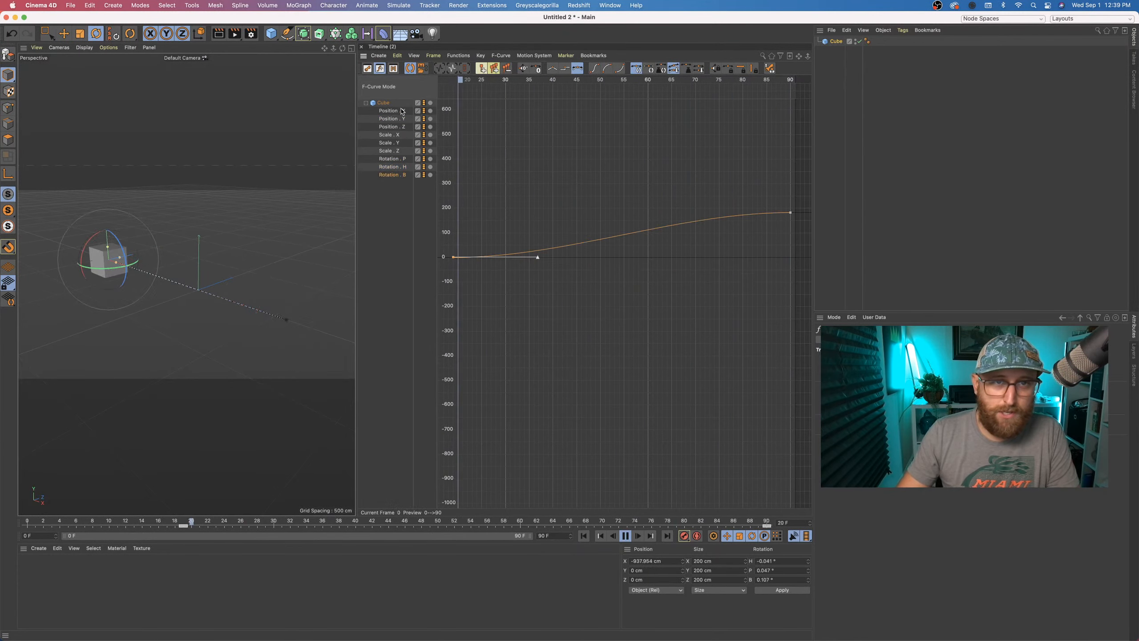
{"action": "left_click", "coordinate": [389, 111]}
{"action": "left_click", "coordinate": [382, 102]}
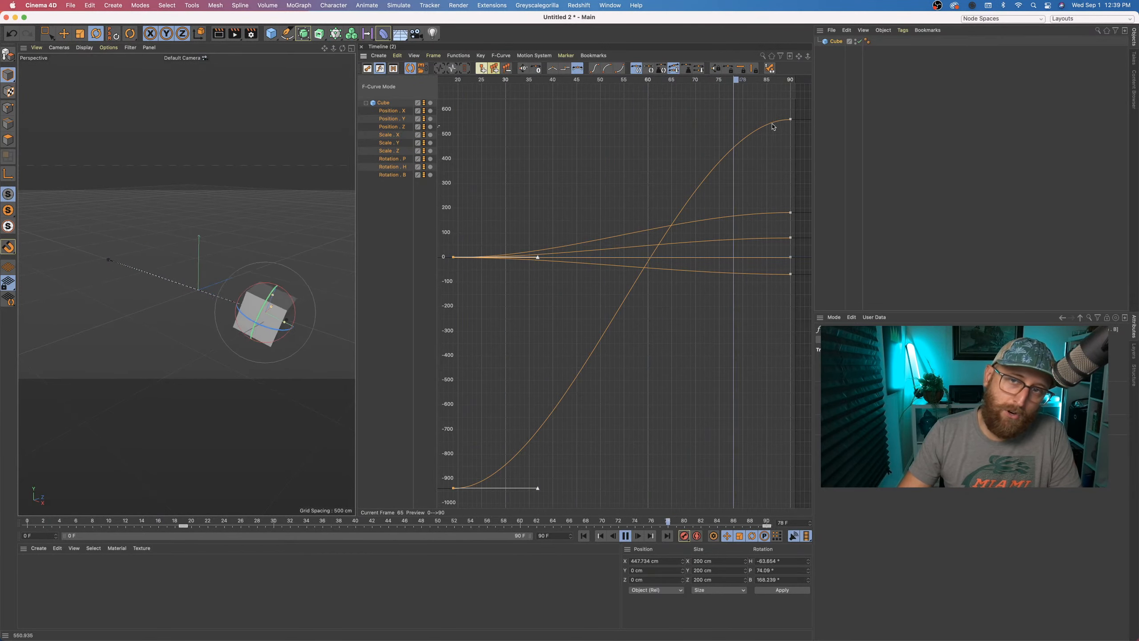
{"action": "key", "text": "space"}
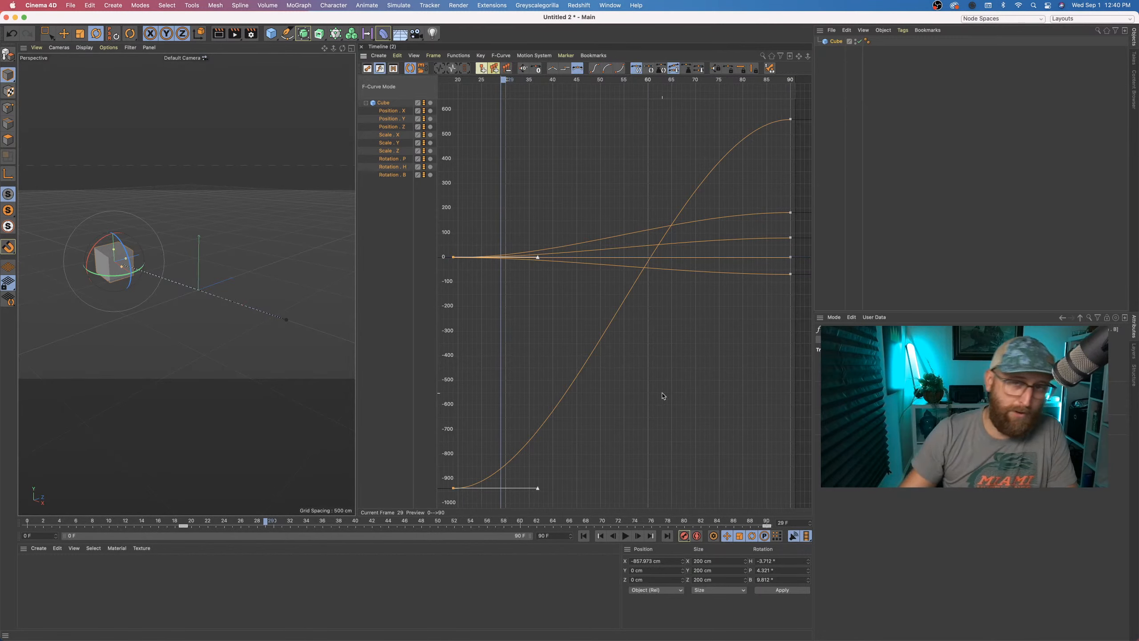
- Try pulling the tangent of the Position X curve's end key steeply downward, play the animation, and undo the tangent change
{"action": "left_click_drag", "start_coordinate": [602, 84], "coordinate": [740, 372]}
{"action": "left_click", "coordinate": [791, 118]}
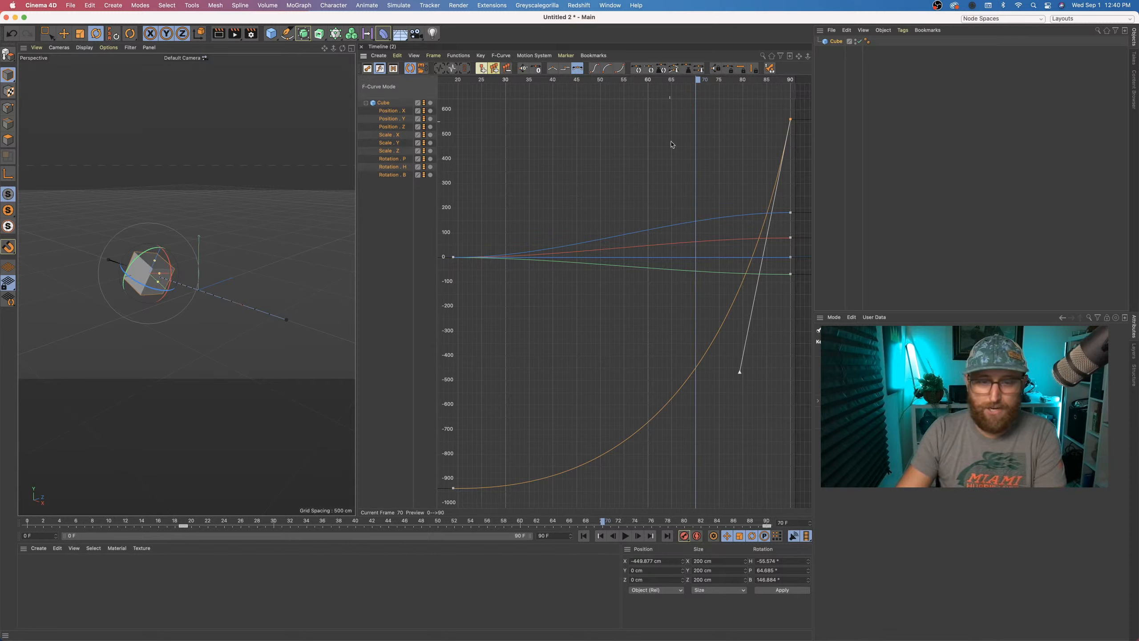
{"action": "key", "text": "F8"}
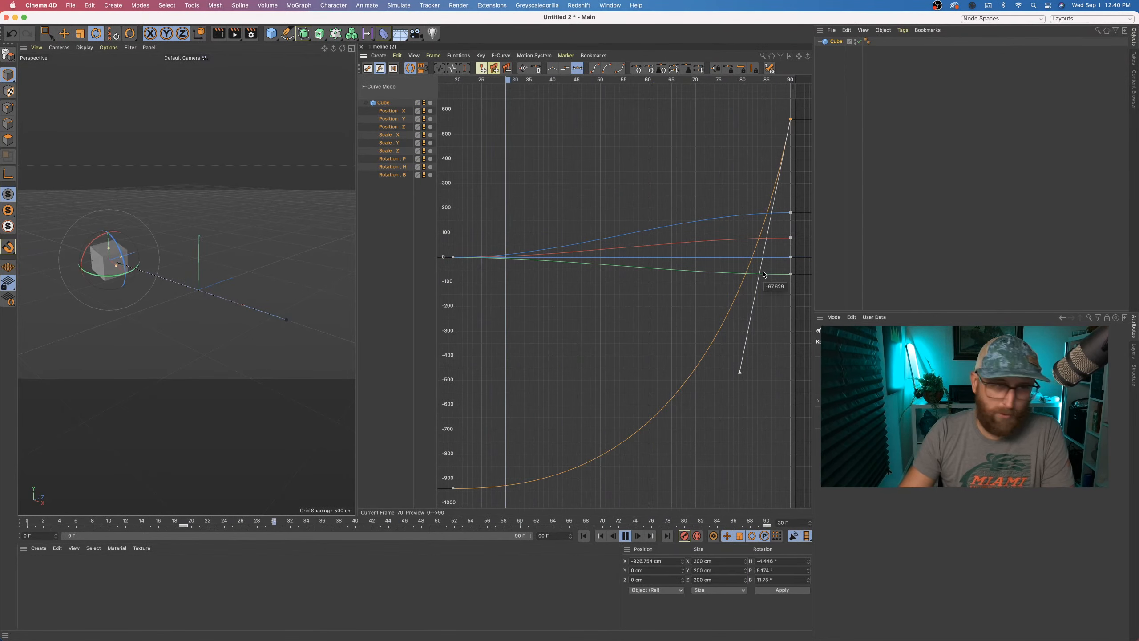
{"action": "key", "text": "F8"}
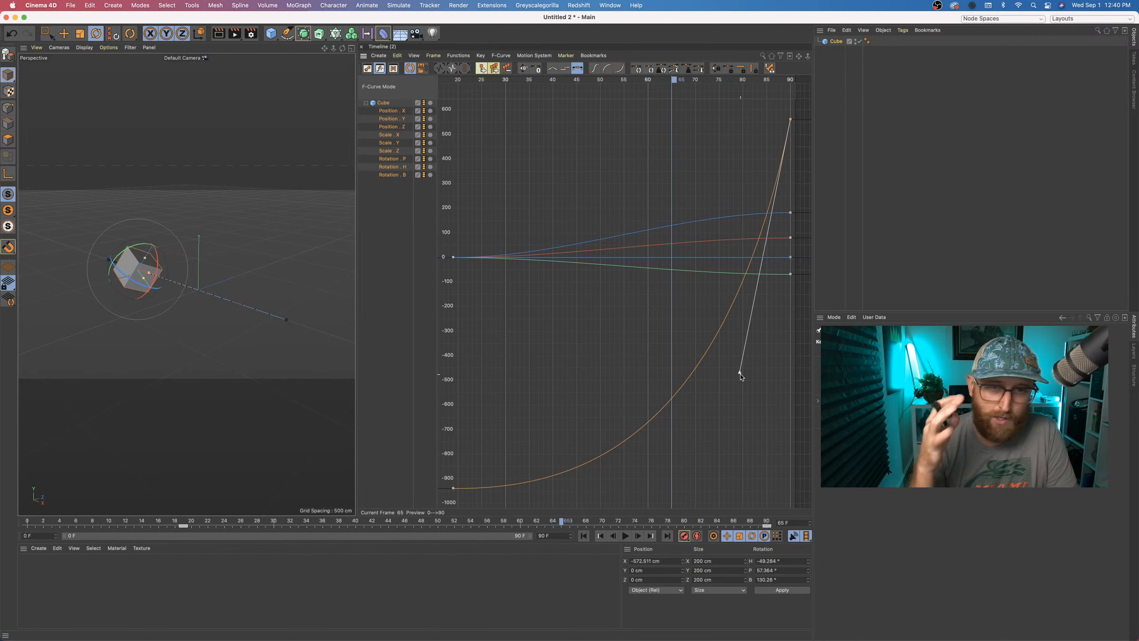
{"action": "key", "text": "super+z"}
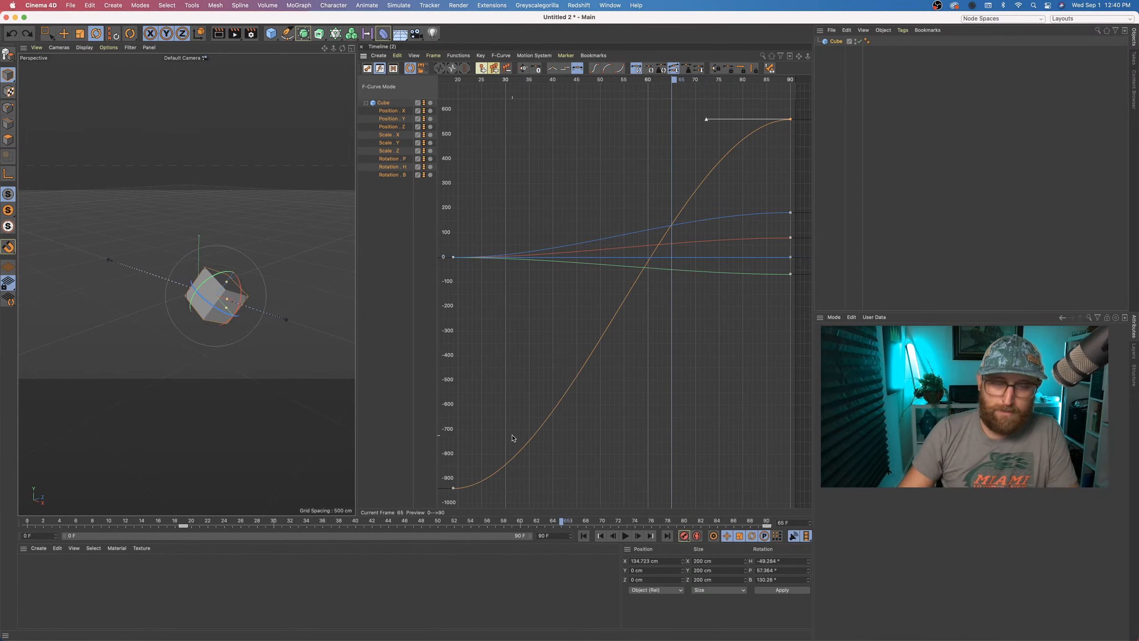
- Pull the tangent of the Position X curve's start key steeply upward to make a fast start, and briefly play the animation
{"action": "left_click_drag", "start_coordinate": [514, 436], "coordinate": [445, 508]}
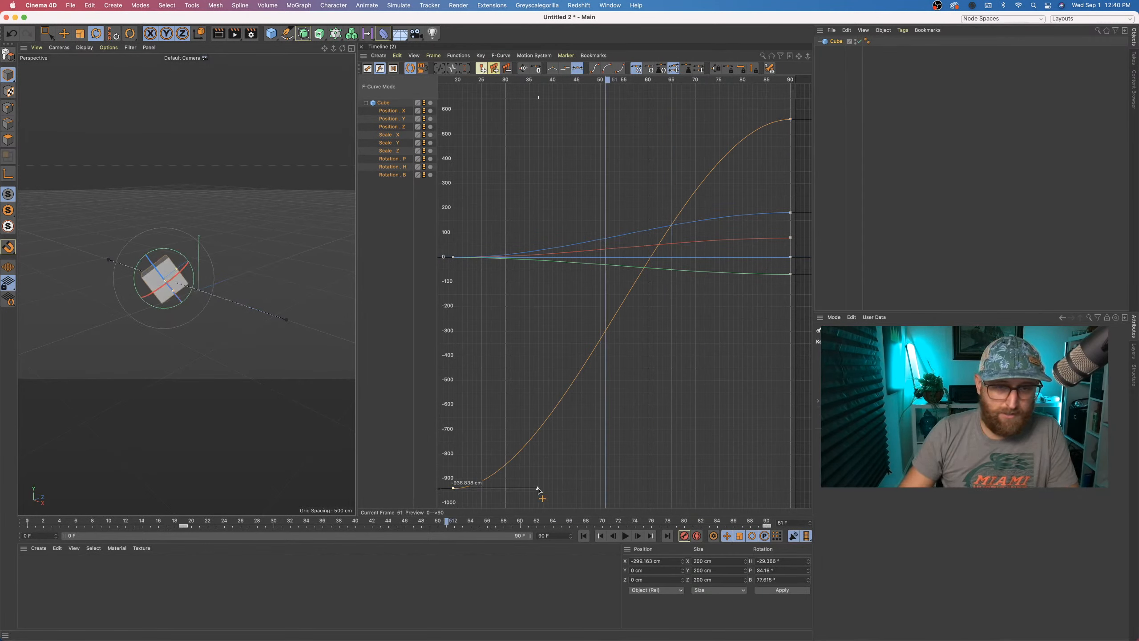
{"action": "left_click_drag", "start_coordinate": [537, 488], "coordinate": [466, 253]}
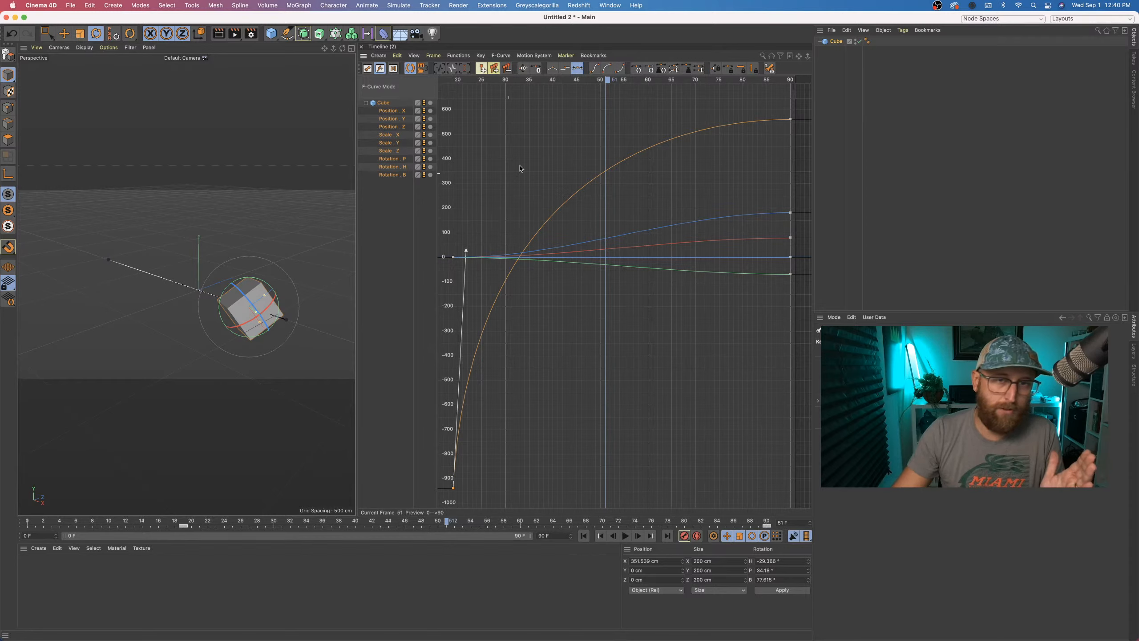
{"action": "left_click", "coordinate": [626, 536]}
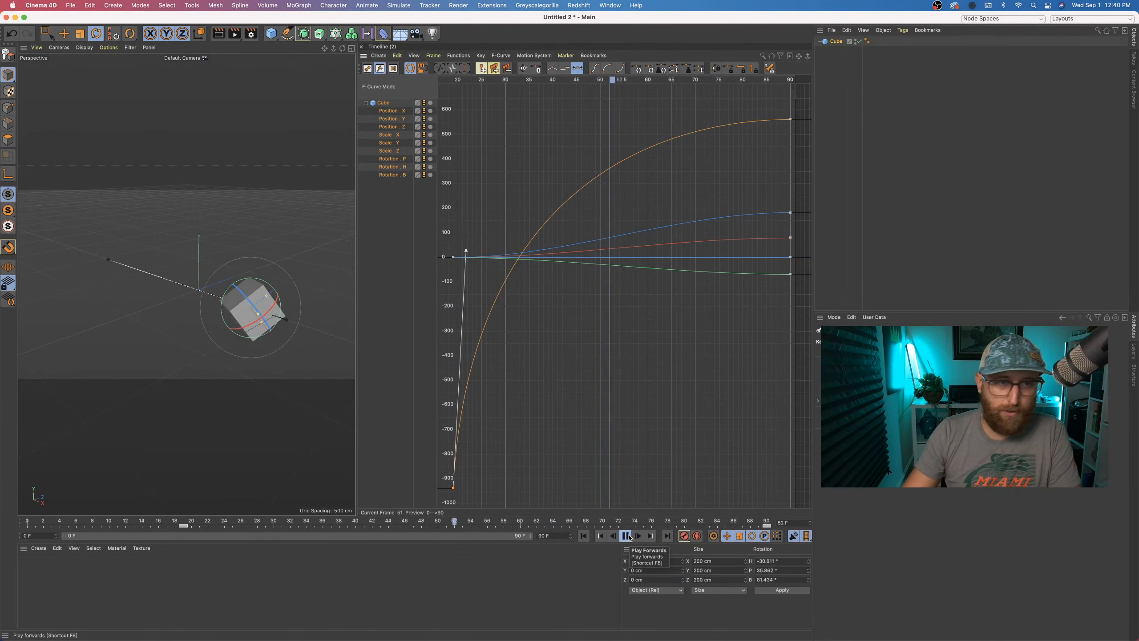
{"action": "left_click", "coordinate": [627, 536]}
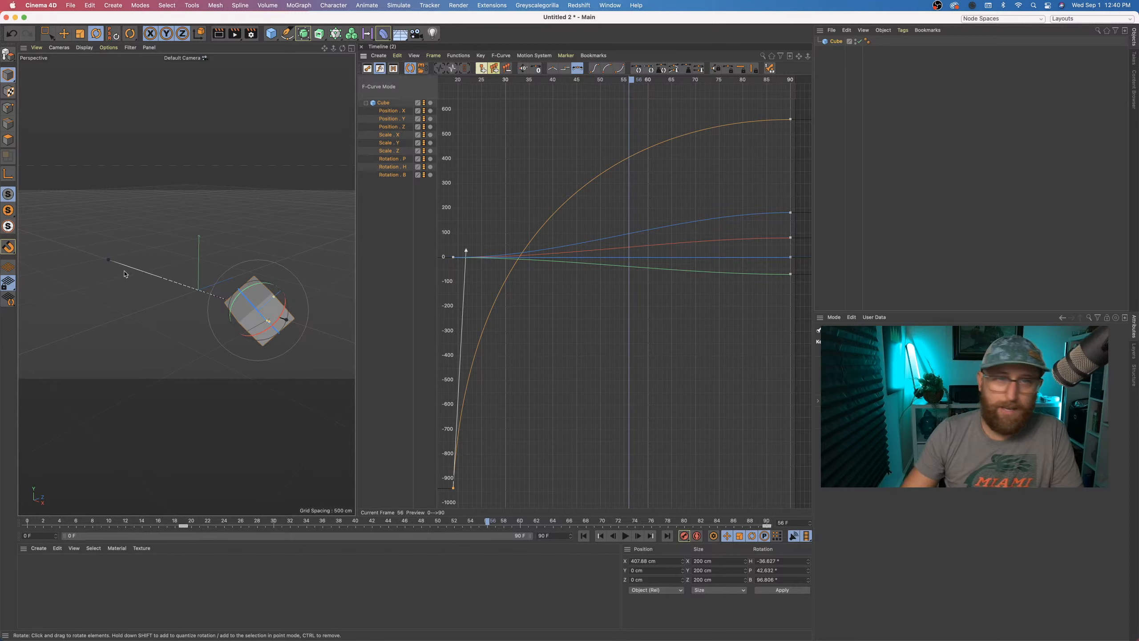
- Examine the spacing along the cube's motion path from the side in the perspective view and scrub back to frame 24
{"action": "scroll", "coordinate": [106, 266], "scroll_direction": "up", "scroll_amount": 6}
{"action": "scroll", "coordinate": [179, 278], "scroll_direction": "down", "scroll_amount": 5}
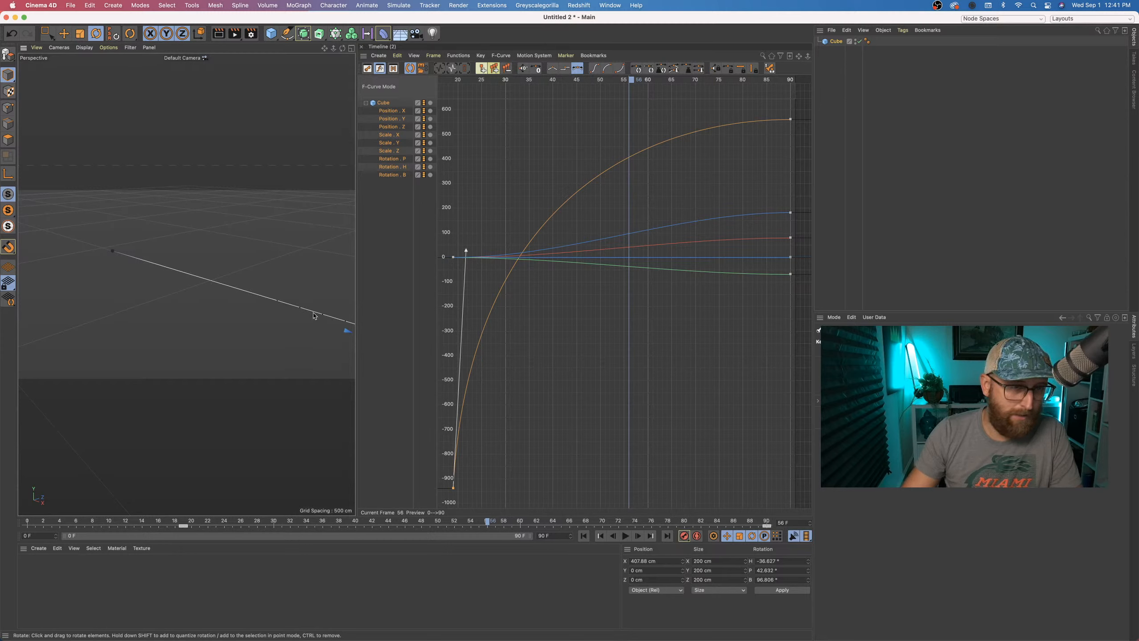
{"action": "scroll", "coordinate": [328, 349], "scroll_direction": "down", "scroll_amount": 3}
{"action": "middle_click_drag", "start_coordinate": [290, 351], "coordinate": [159, 309], "text": "alt"}
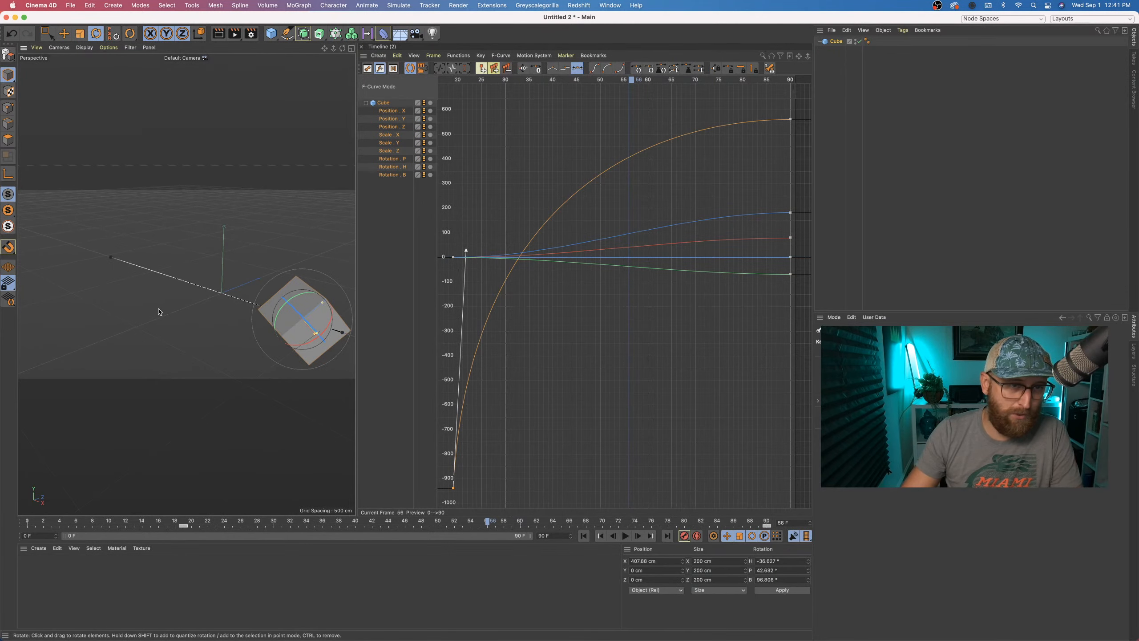
{"action": "scroll", "coordinate": [195, 291], "scroll_direction": "up", "scroll_amount": 1}
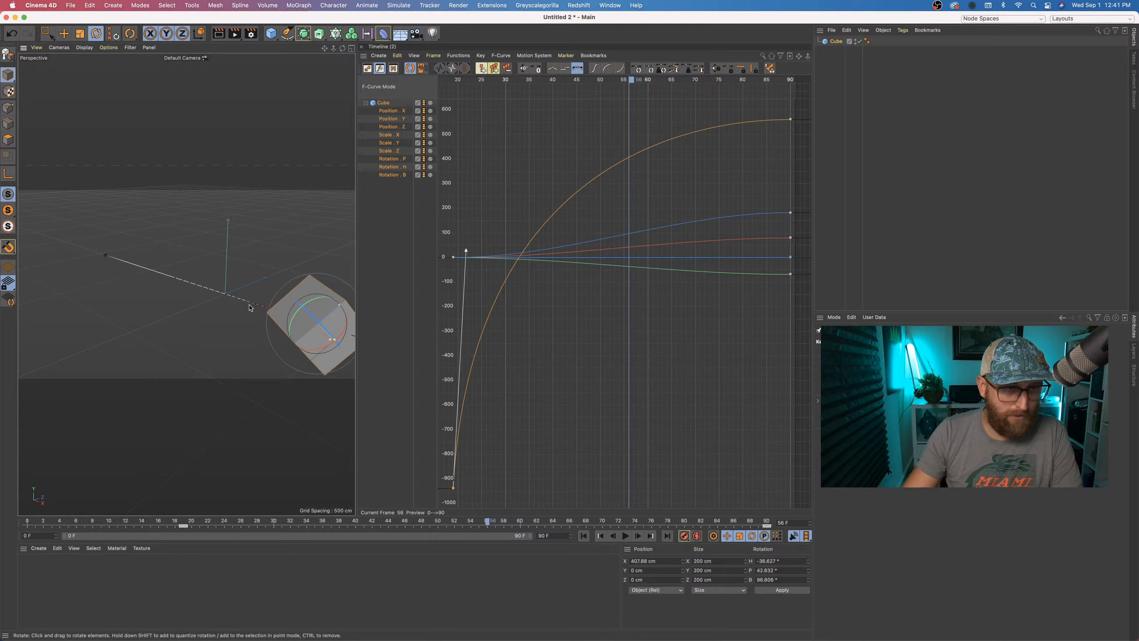
{"action": "left_click_drag", "start_coordinate": [250, 308], "coordinate": [320, 288], "text": "alt"}
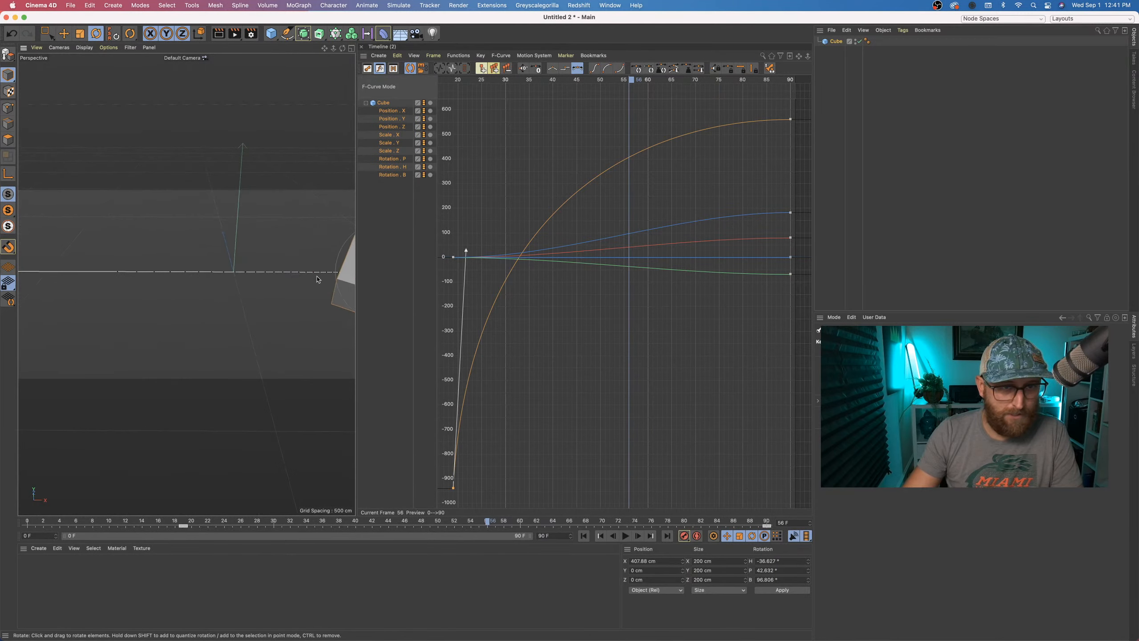
{"action": "right_click_drag", "start_coordinate": [314, 296], "coordinate": [235, 300], "text": "alt"}
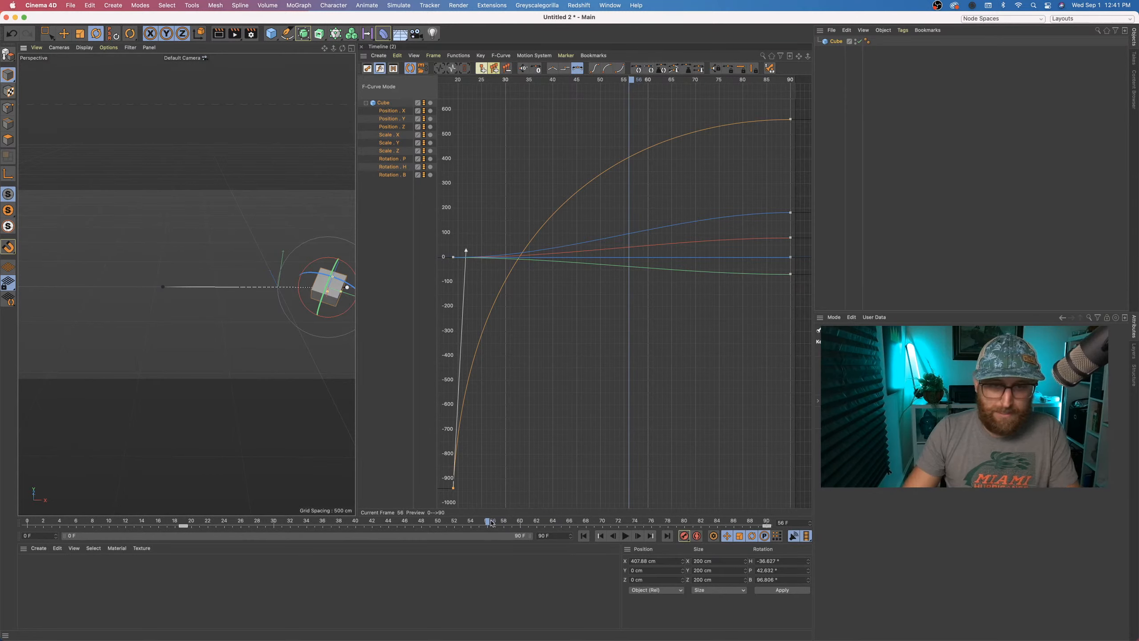
{"action": "left_click_drag", "start_coordinate": [491, 522], "coordinate": [224, 523]}
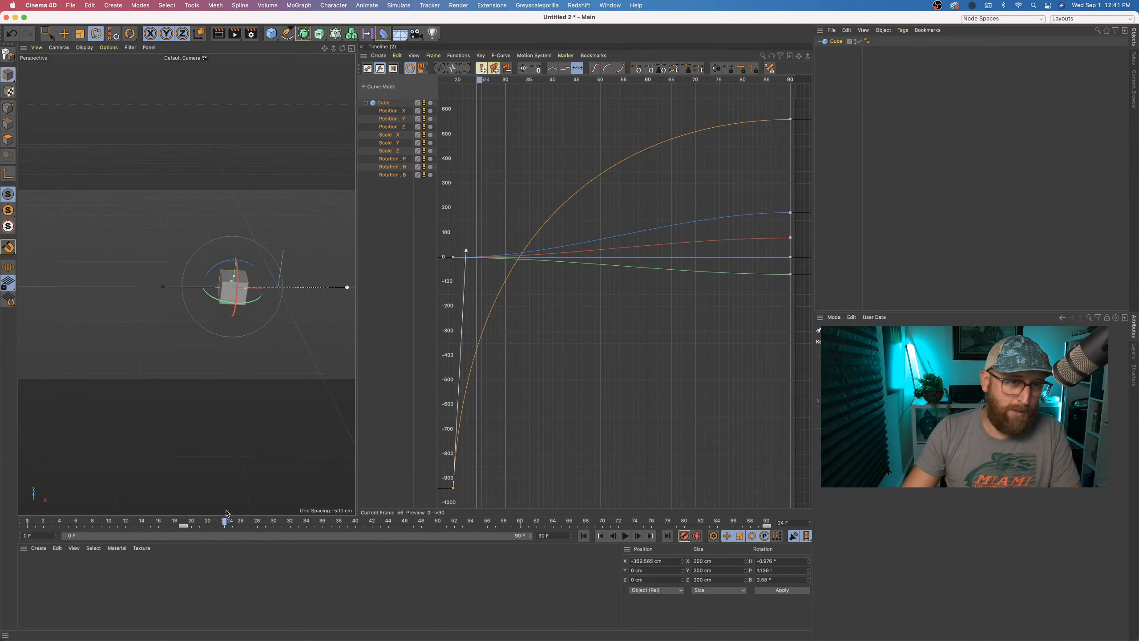
- Show all four views, frame the cube's motion path in the Top view, and try moving the path's start point and back
{"action": "left_click", "coordinate": [352, 47]}
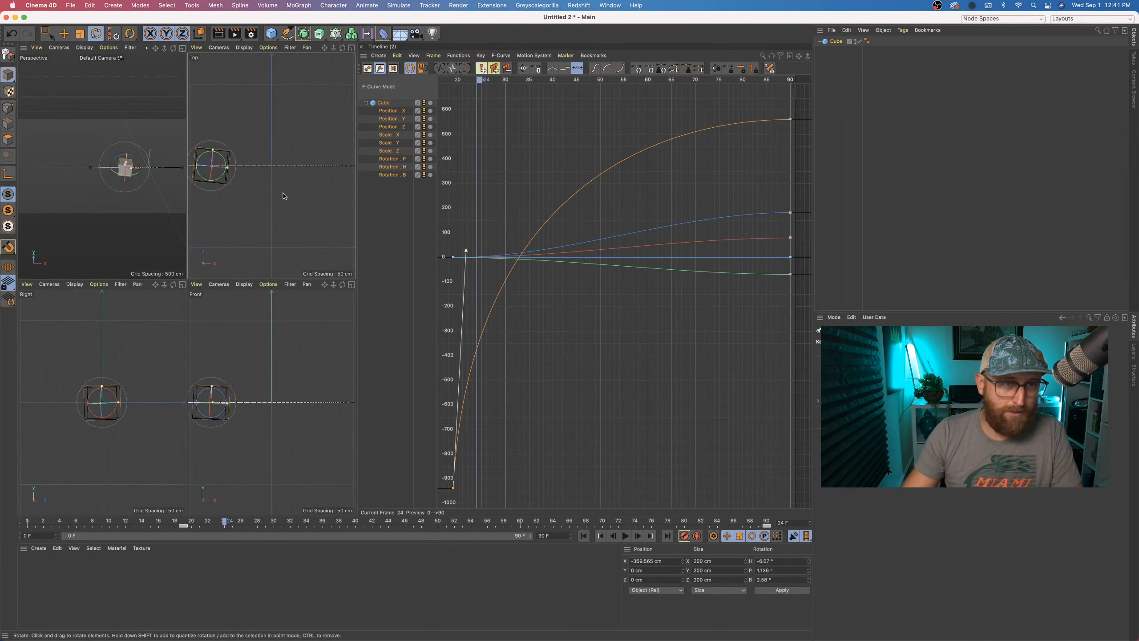
{"action": "key", "text": "o"}
{"action": "left_click_drag", "start_coordinate": [300, 209], "coordinate": [299, 251]}
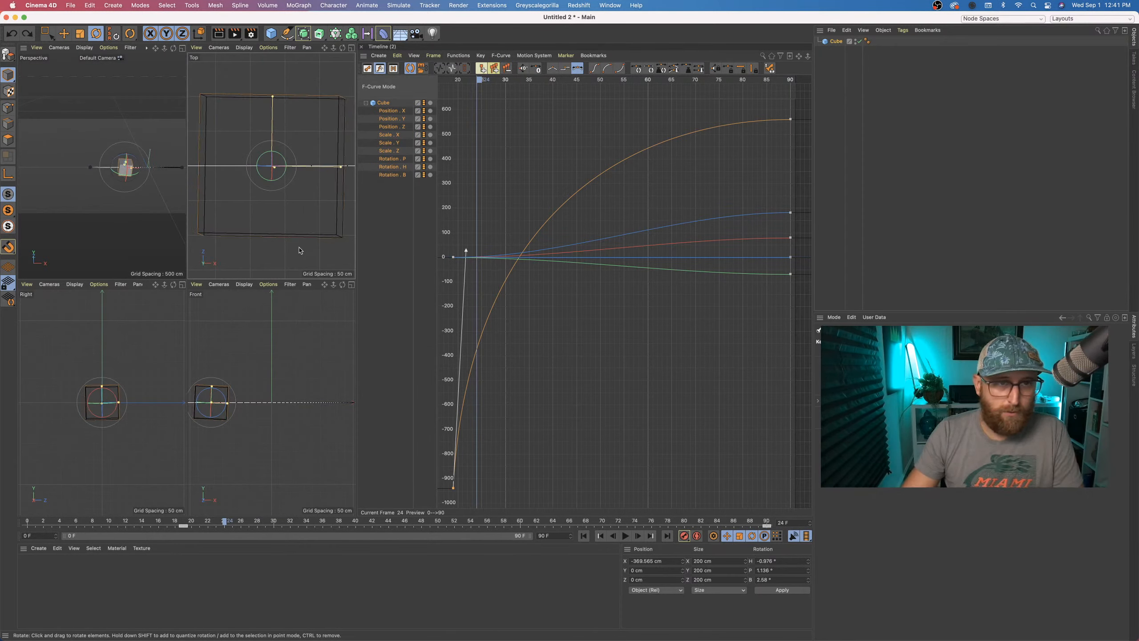
{"action": "scroll", "coordinate": [302, 257], "scroll_direction": "down", "scroll_amount": 8}
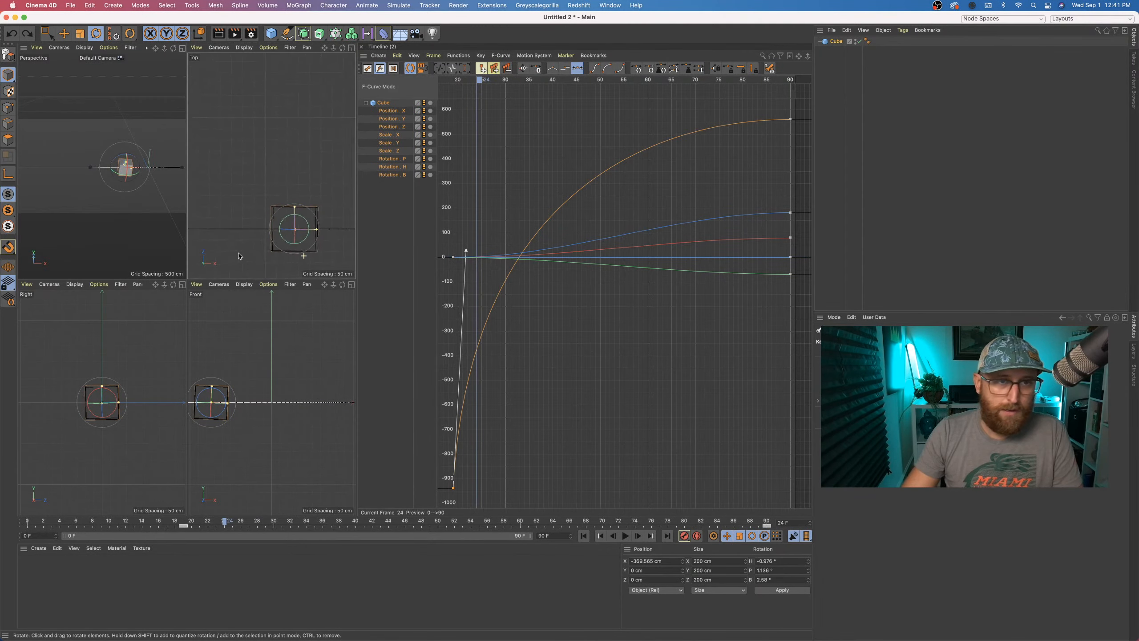
{"action": "middle_click_drag", "start_coordinate": [281, 238], "coordinate": [277, 190], "text": "alt"}
{"action": "right_click_drag", "start_coordinate": [277, 190], "coordinate": [239, 198], "text": "alt"}
{"action": "middle_click_drag", "start_coordinate": [285, 238], "coordinate": [270, 234], "text": "alt"}
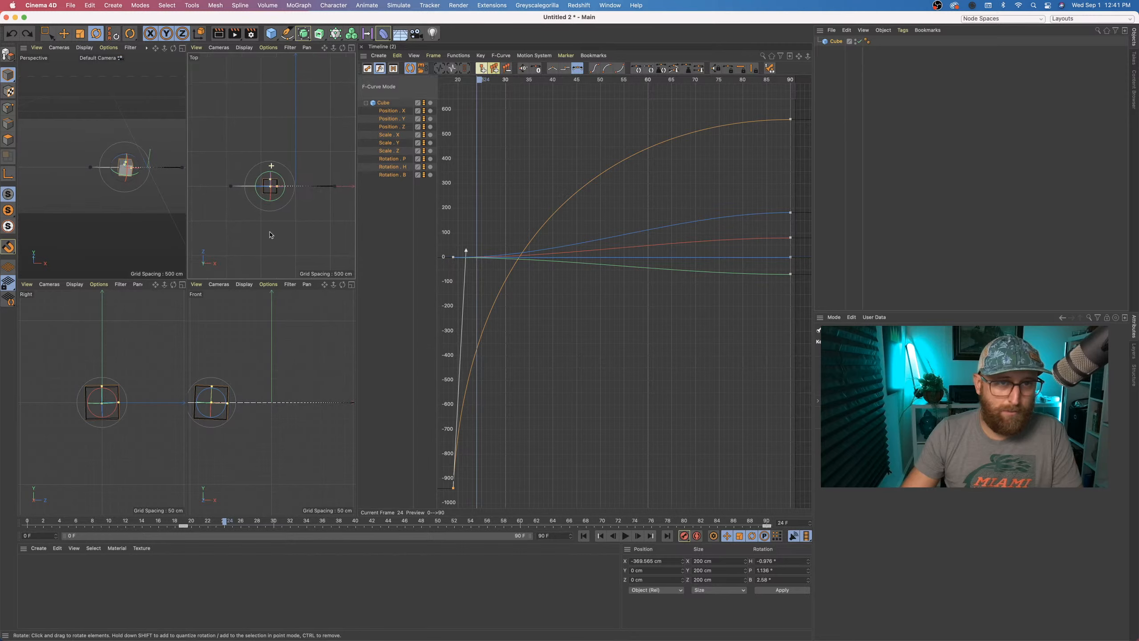
{"action": "left_click_drag", "start_coordinate": [230, 188], "coordinate": [241, 112]}
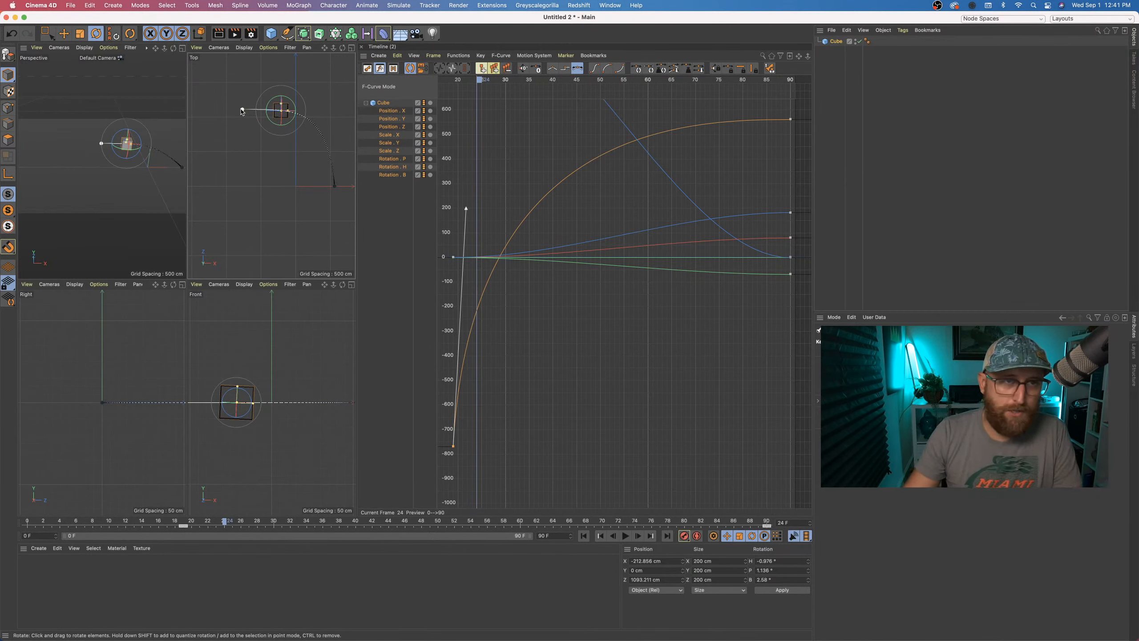
{"action": "left_click_drag", "start_coordinate": [241, 112], "coordinate": [229, 193]}
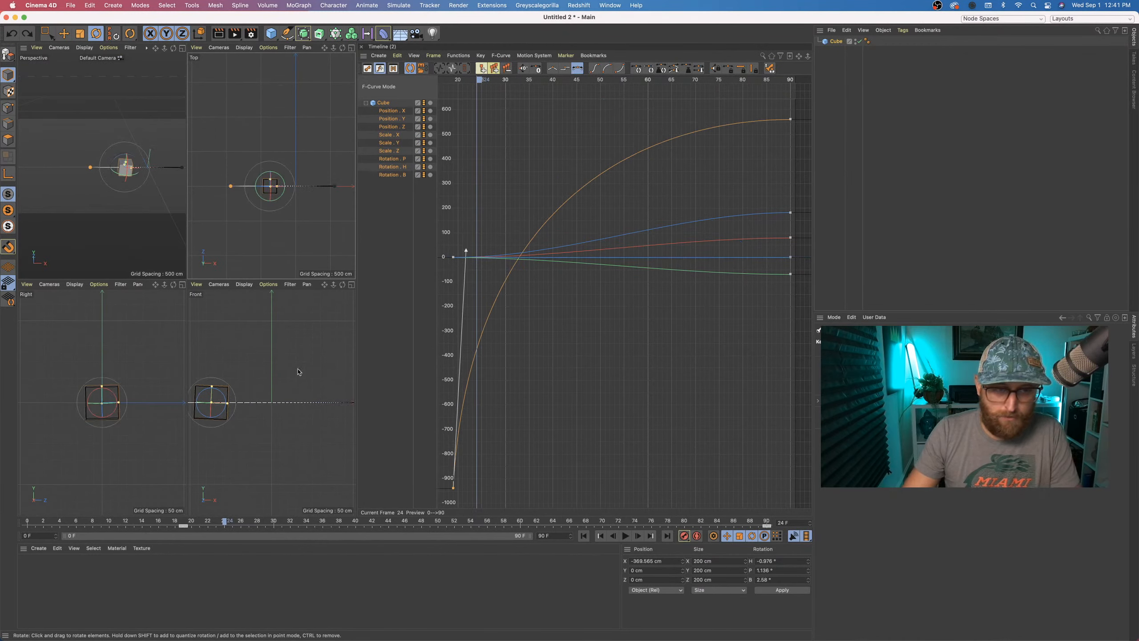
- Record a keyframe for the cube at frame 38 and scrub on to frame 50
{"action": "left_click_drag", "start_coordinate": [226, 525], "coordinate": [438, 522]}
{"action": "left_click", "coordinate": [683, 535]}
{"action": "scroll", "coordinate": [286, 207], "scroll_direction": "up", "scroll_amount": 2}
{"action": "middle_click_drag", "start_coordinate": [285, 215], "coordinate": [241, 233], "text": "alt"}
{"action": "scroll", "coordinate": [242, 234], "scroll_direction": "up", "scroll_amount": 2}
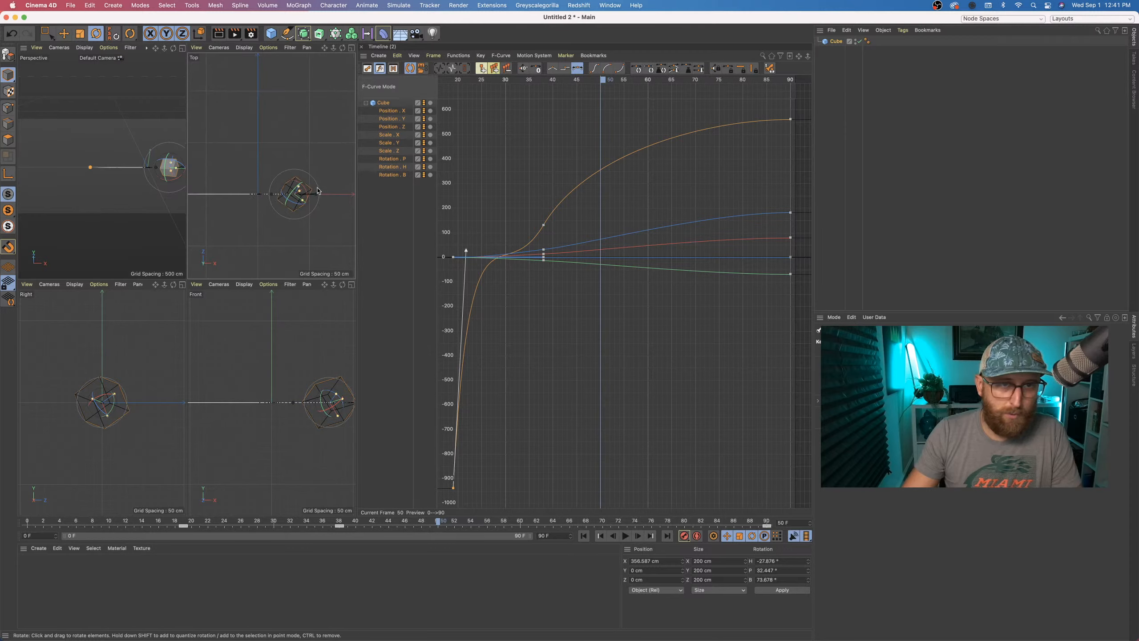
- Move the motion path's end point upward in the Top view so the path bends after the middle keyframe
{"action": "left_click_drag", "start_coordinate": [316, 194], "coordinate": [315, 124]}
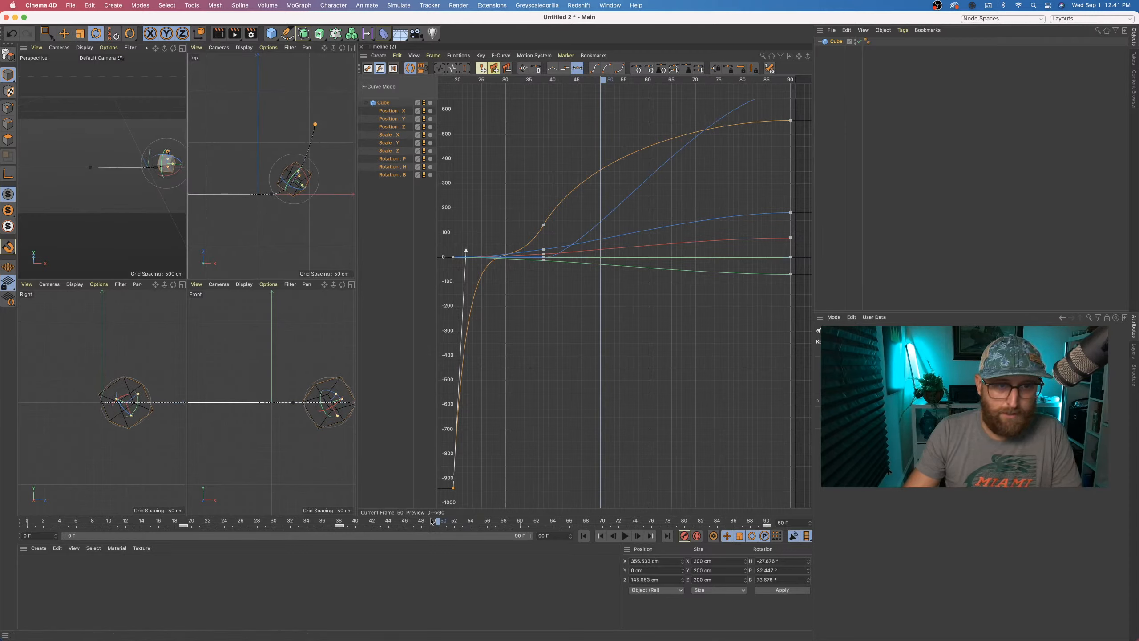
{"action": "mouse_move", "coordinate": [439, 522]}
{"action": "left_mouse_down"}
{"action": "mouse_move", "coordinate": [84, 522]}
{"action": "mouse_move", "coordinate": [438, 523]}
{"action": "left_mouse_up"}
{"action": "scroll", "coordinate": [308, 203], "scroll_direction": "up", "scroll_amount": 3}
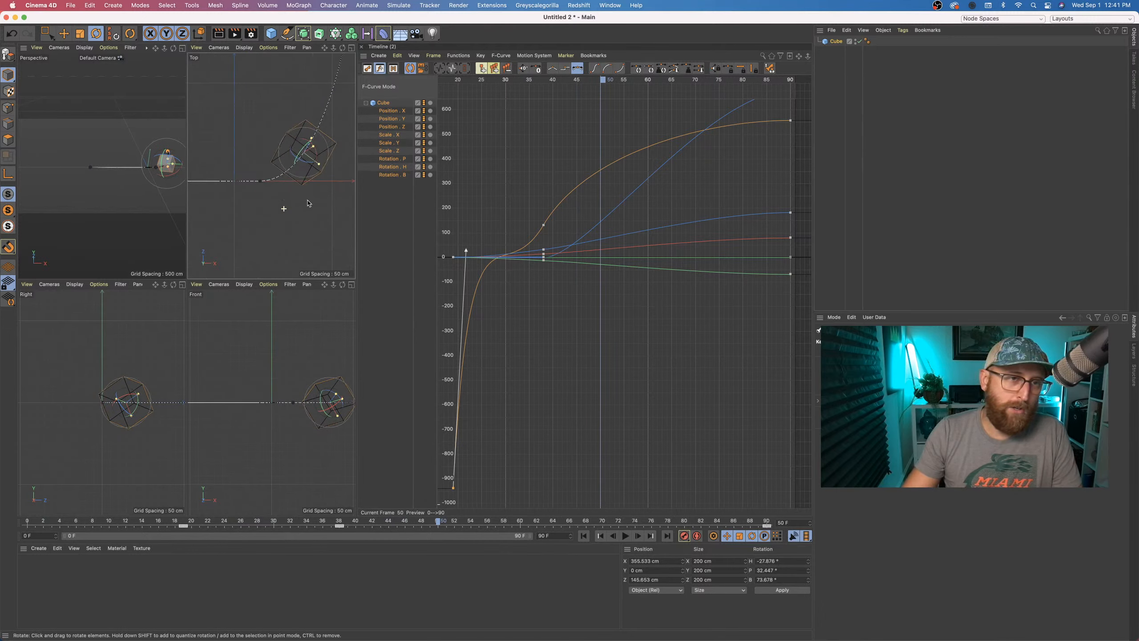
{"action": "scroll", "coordinate": [308, 203], "scroll_direction": "down", "scroll_amount": 1}
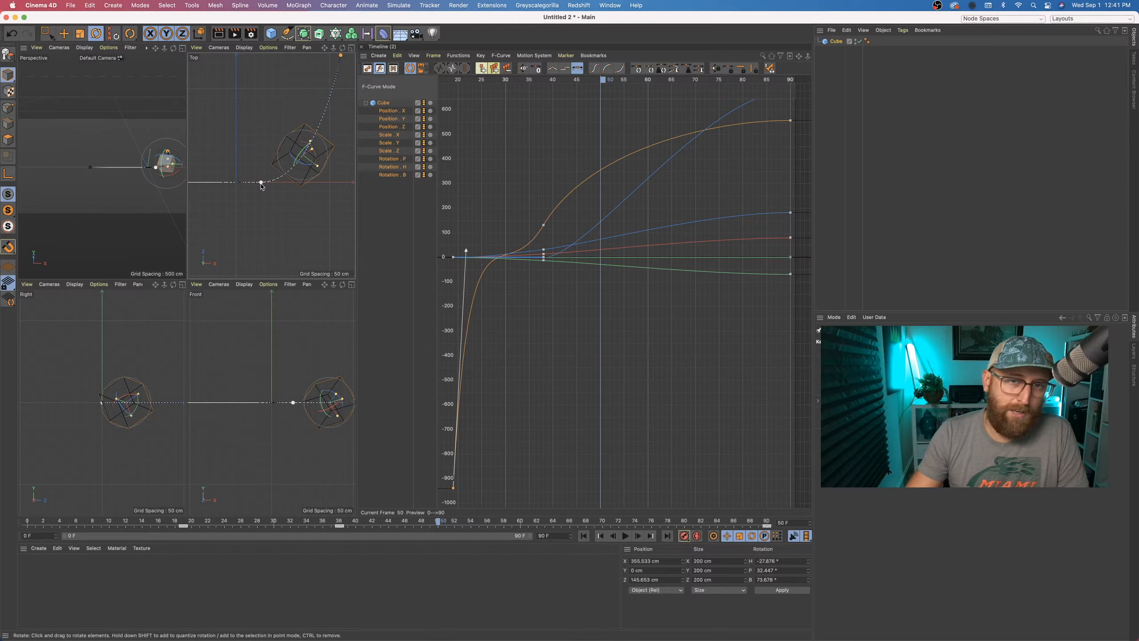
- Reshape the Position X curve by moving its middle key to about frame 36 and value 400 and adjusting its tangents
{"action": "mouse_move", "coordinate": [545, 228]}
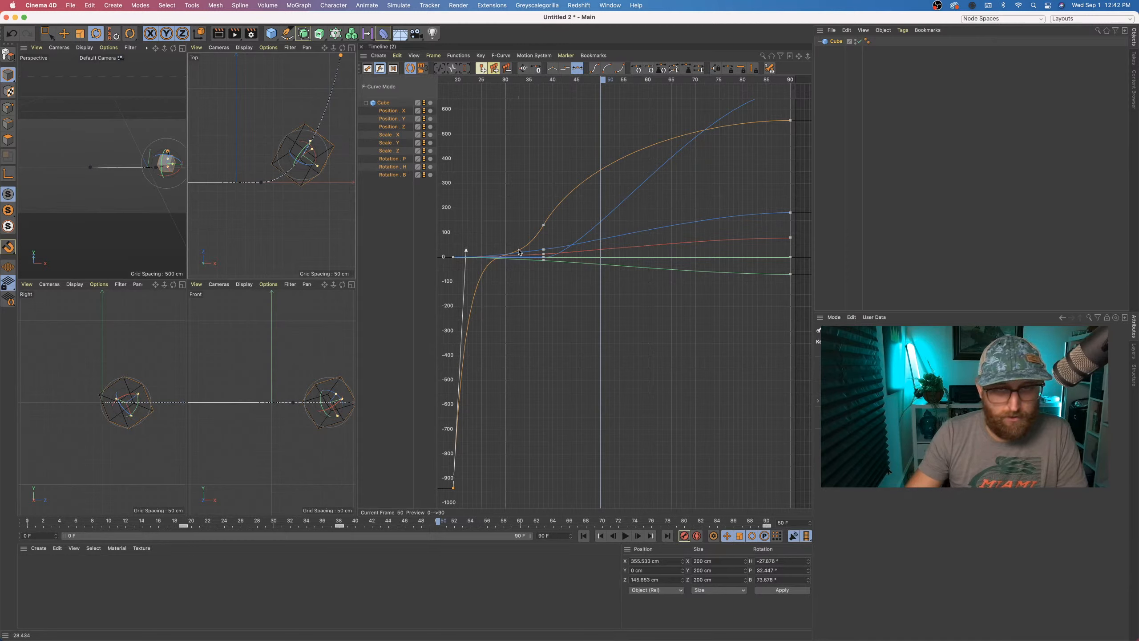
{"action": "left_click", "coordinate": [544, 225]}
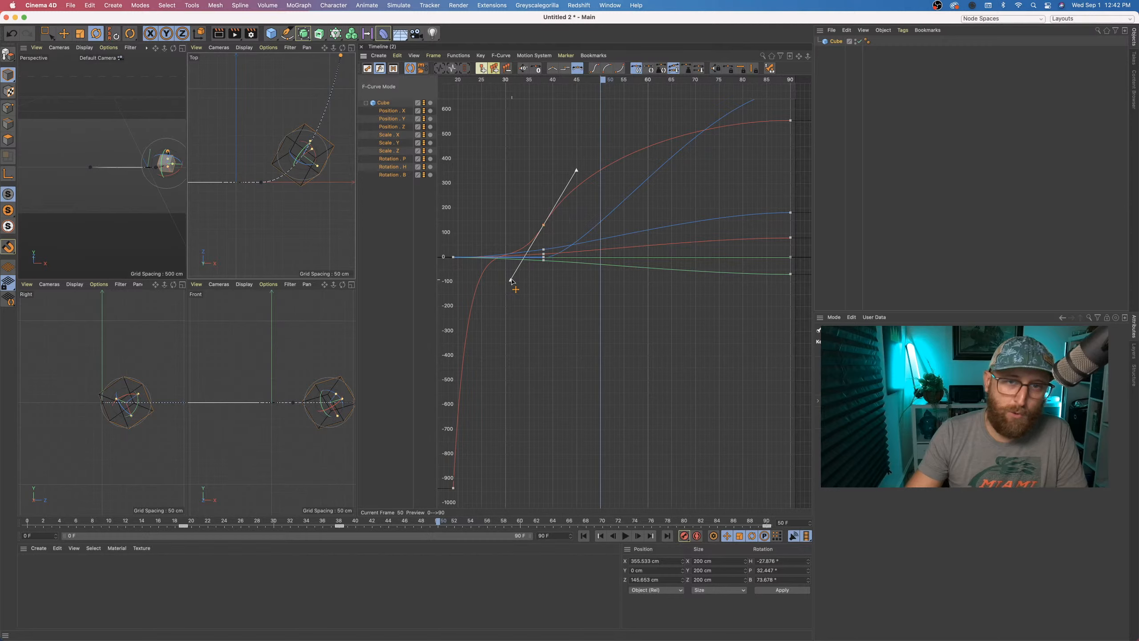
{"action": "left_click_drag", "start_coordinate": [511, 279], "coordinate": [535, 160]}
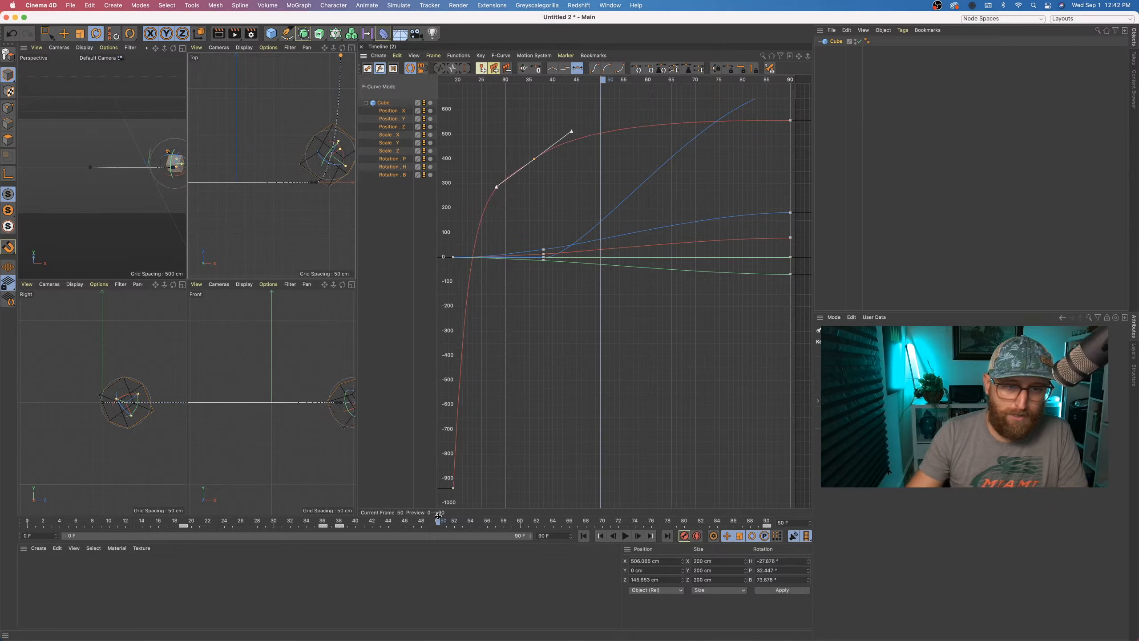
- Try shifting the middle point of the cube's motion path in the Top view and undo the move
{"action": "scroll", "coordinate": [309, 238], "scroll_direction": "down", "scroll_amount": 3}
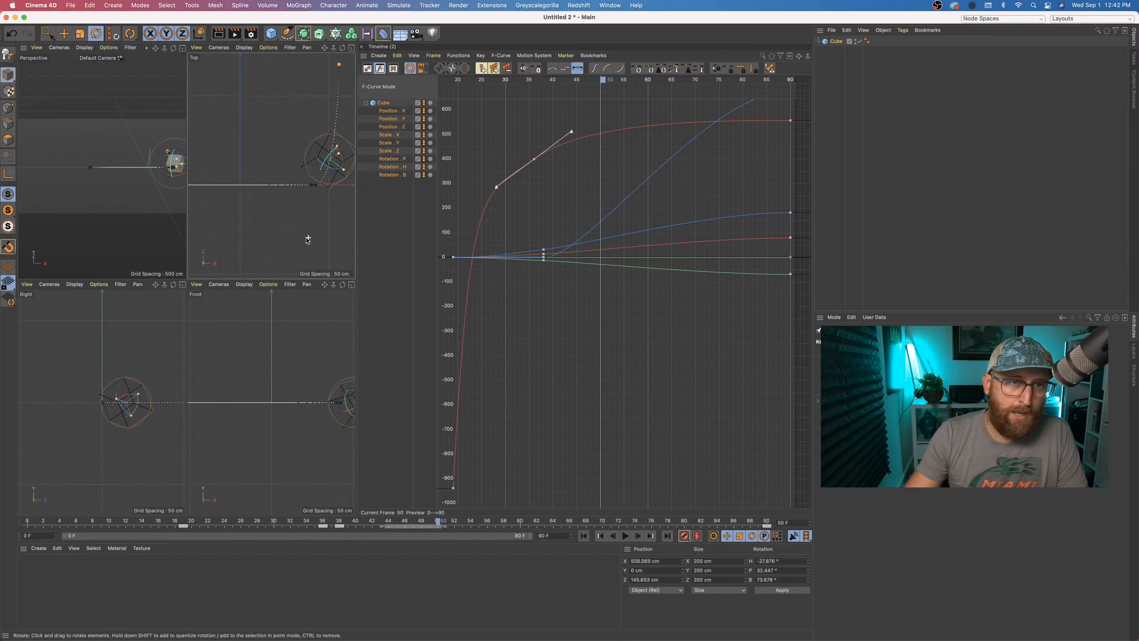
{"action": "scroll", "coordinate": [313, 230], "scroll_direction": "down", "scroll_amount": 3}
{"action": "scroll", "coordinate": [289, 227], "scroll_direction": "up", "scroll_amount": 3}
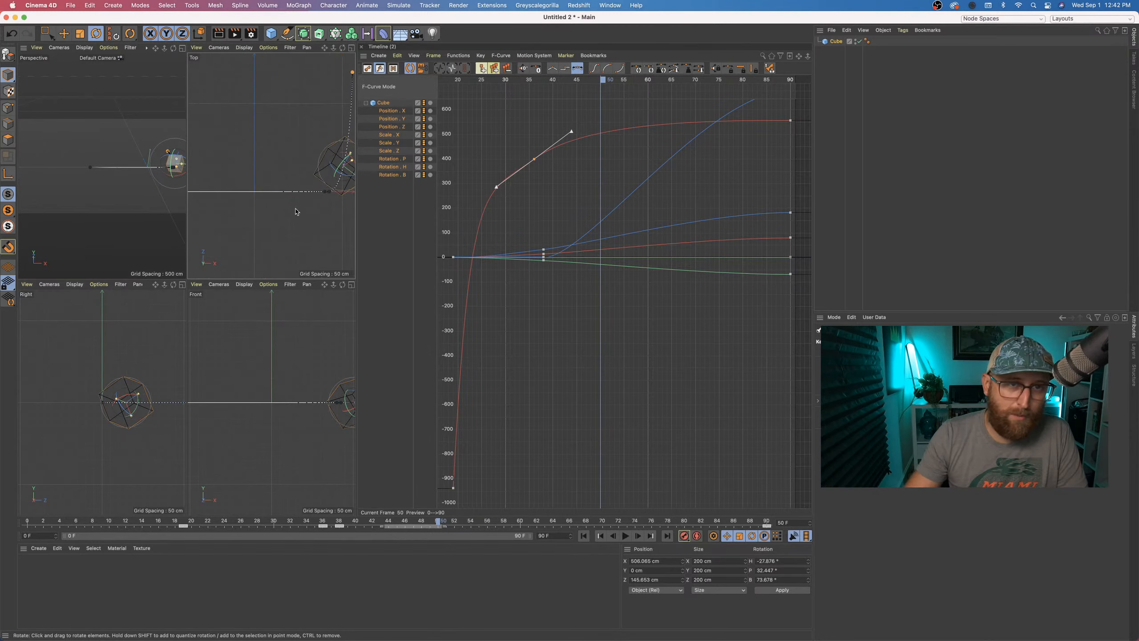
{"action": "middle_click_drag", "start_coordinate": [297, 209], "coordinate": [262, 214], "text": "alt"}
{"action": "left_click_drag", "start_coordinate": [289, 197], "coordinate": [274, 197]}
{"action": "key", "text": "super+z"}
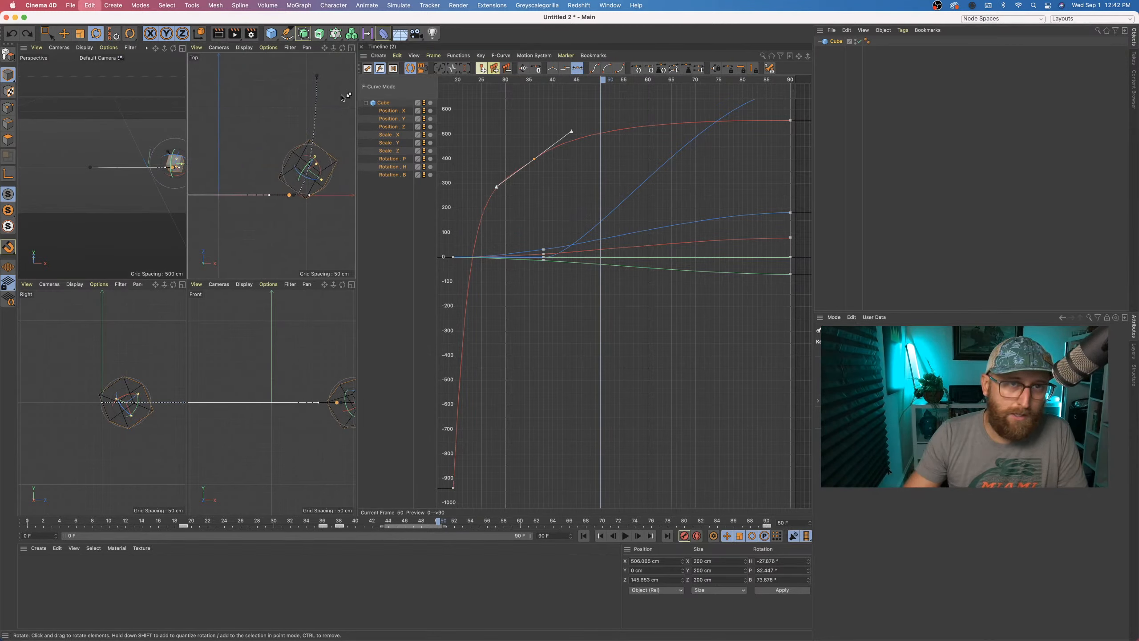
- Move the motion path's end point farther up in the Top view and check the resulting bend
{"action": "scroll", "coordinate": [293, 149], "scroll_direction": "down", "scroll_amount": 4}
{"action": "middle_click_drag", "start_coordinate": [292, 149], "coordinate": [275, 193], "text": "alt"}
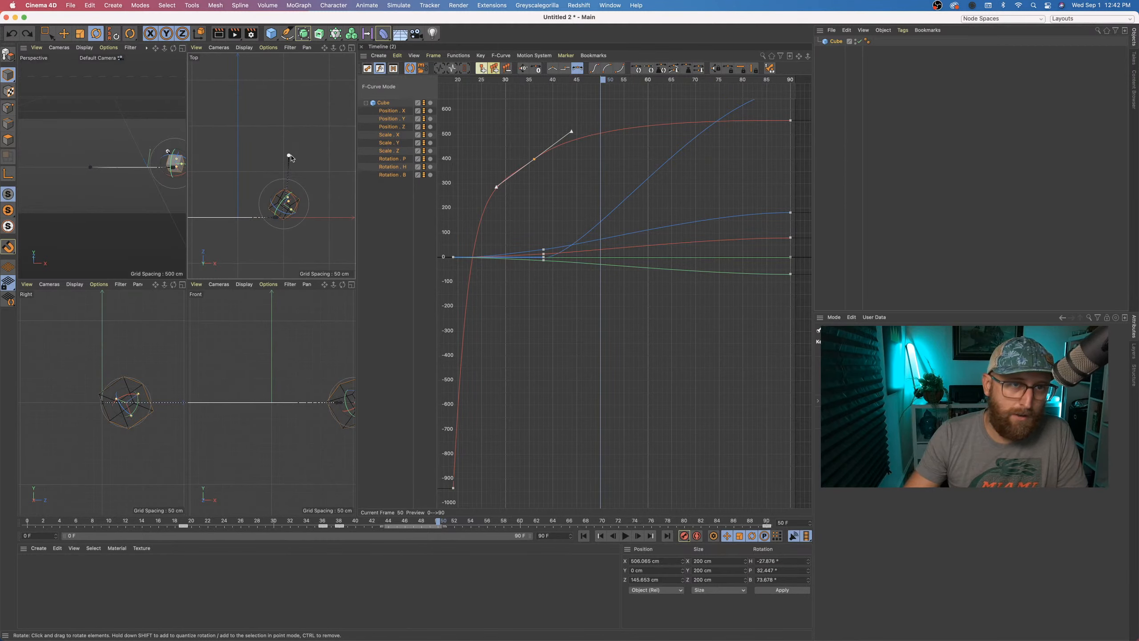
{"action": "left_click_drag", "start_coordinate": [291, 158], "coordinate": [300, 101]}
{"action": "right_click_drag", "start_coordinate": [265, 239], "coordinate": [314, 229], "text": "alt"}
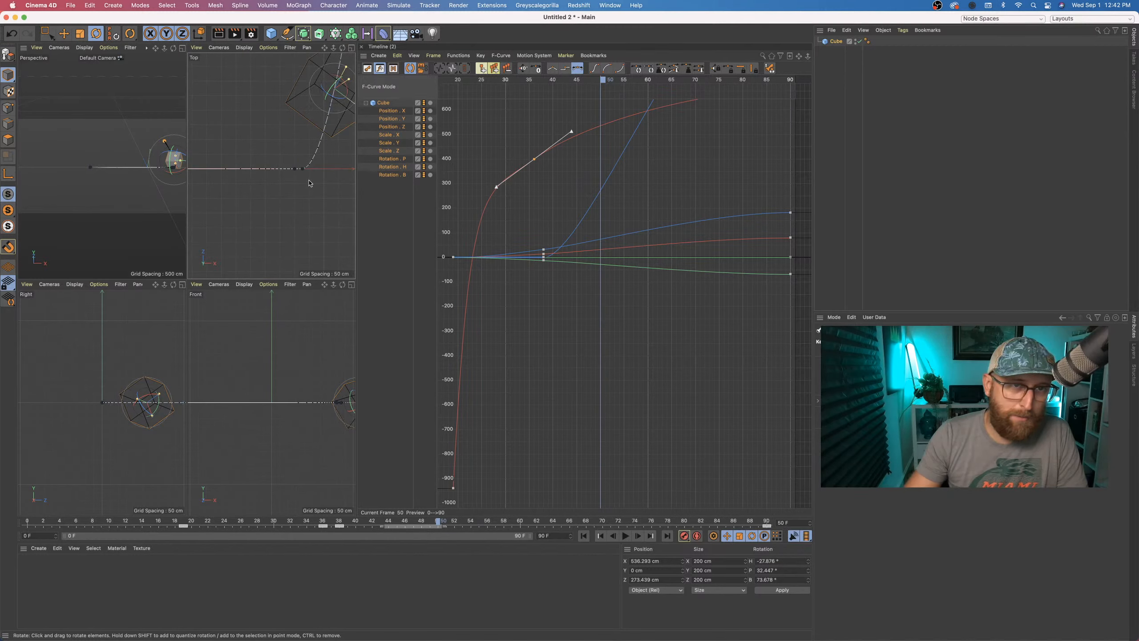
{"action": "scroll", "coordinate": [279, 175], "scroll_direction": "down", "scroll_amount": 6}
{"action": "middle_click_drag", "start_coordinate": [279, 175], "coordinate": [284, 218], "text": "alt"}
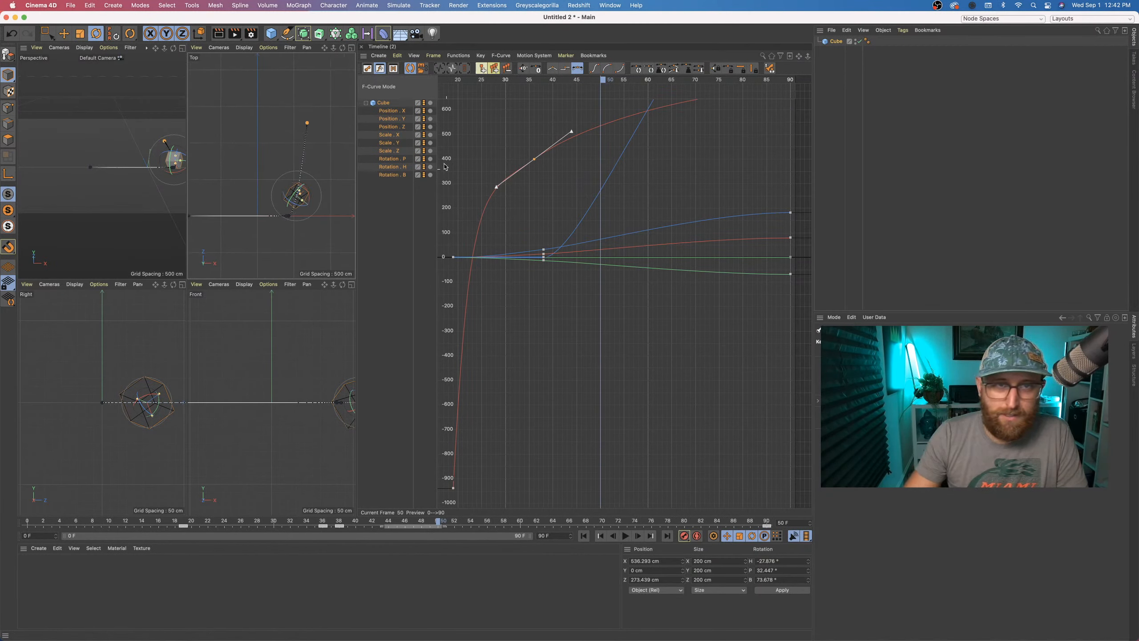
- View individual tracks of the cube in F-Curve mode, ending with only the Rotation H curve
{"action": "left_click", "coordinate": [400, 119]}
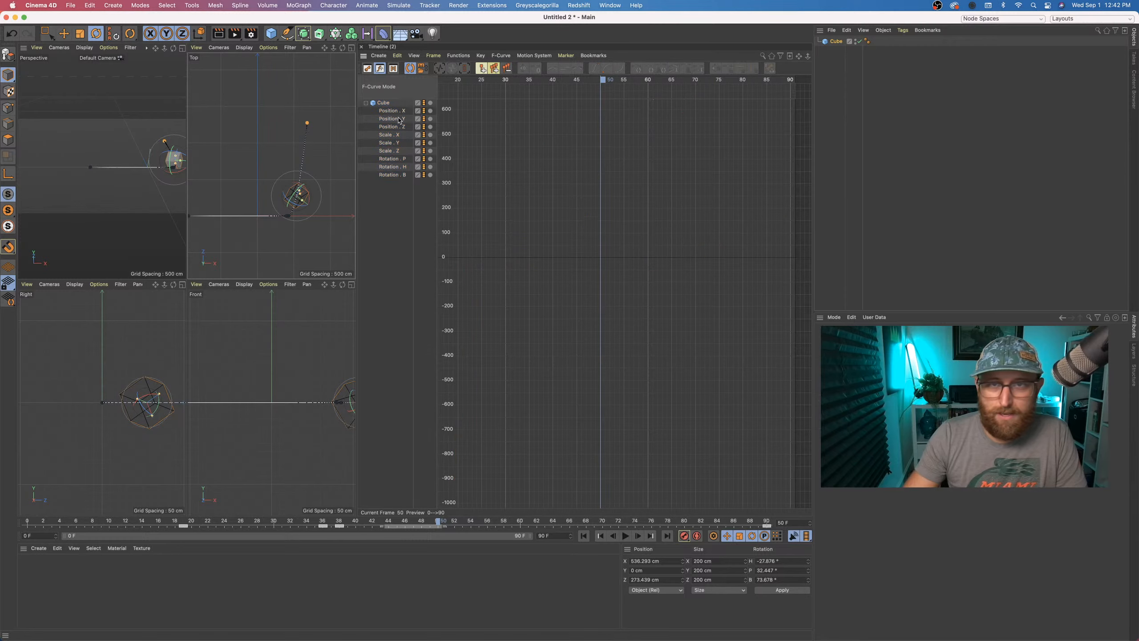
{"action": "left_click", "coordinate": [401, 160]}
{"action": "left_click", "coordinate": [400, 168]}
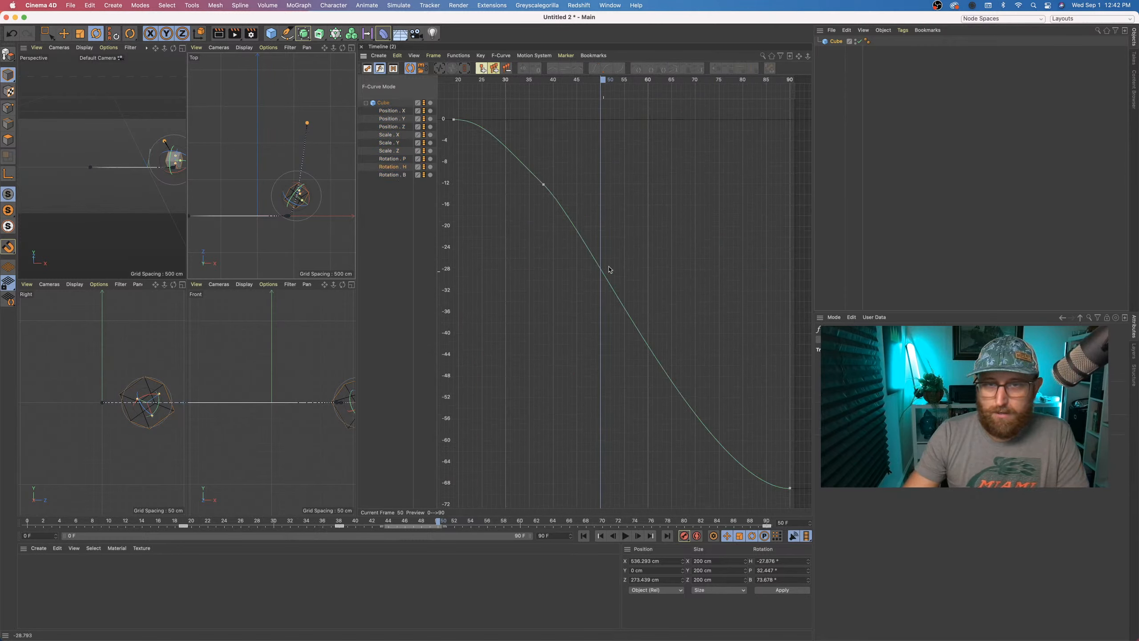
- Delete the middle key from each of the cube's Rotation H, Rotation B and Rotation P curves and scrub to frame 31
{"action": "left_click", "coordinate": [543, 183]}
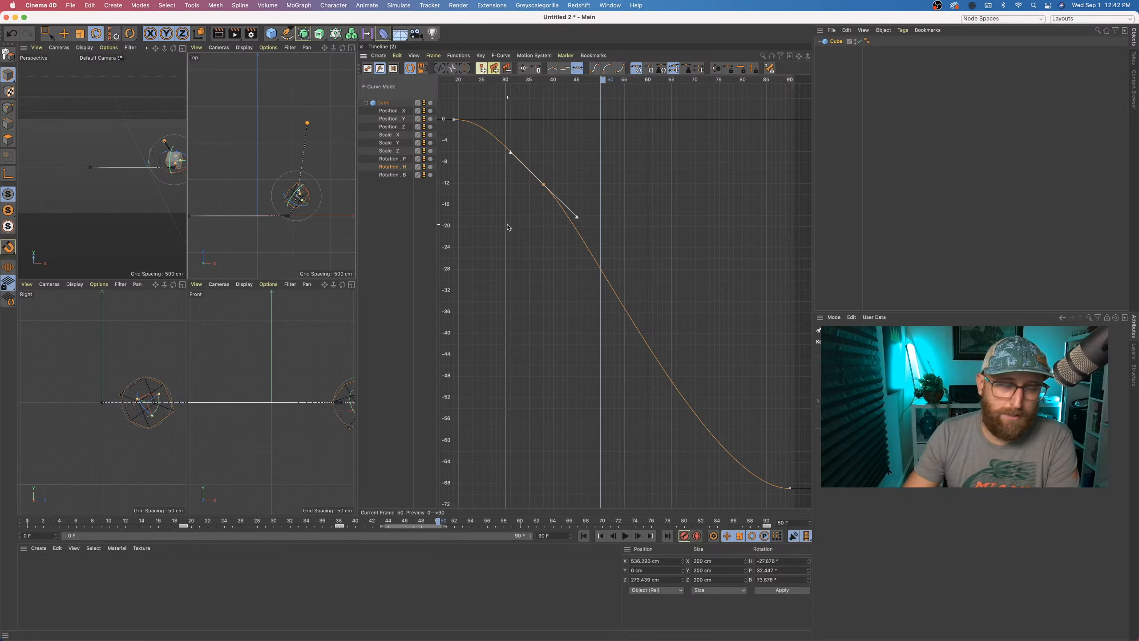
{"action": "key", "text": "Delete"}
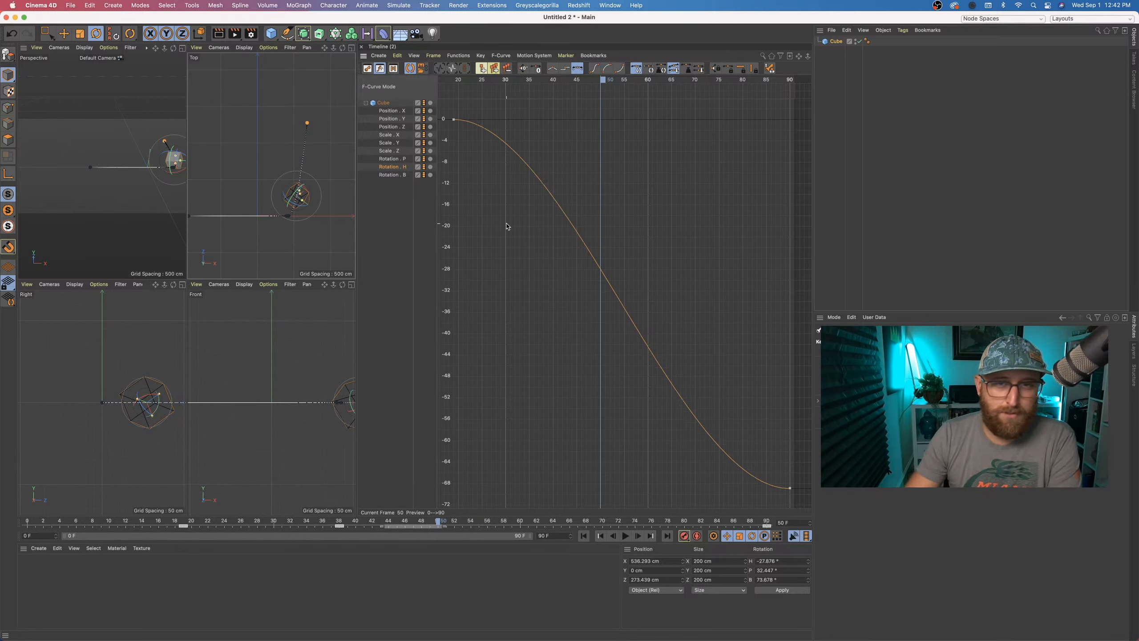
{"action": "left_click", "coordinate": [386, 175], "text": "shift"}
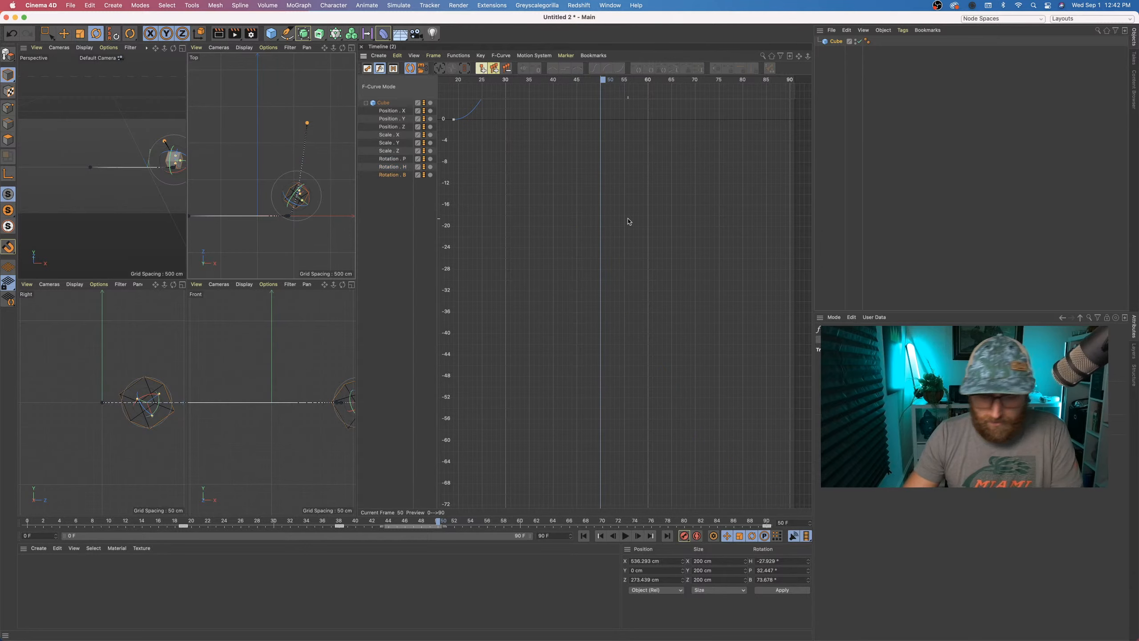
{"action": "key", "text": "h"}
{"action": "left_click_drag", "start_coordinate": [552, 382], "coordinate": [520, 482]}
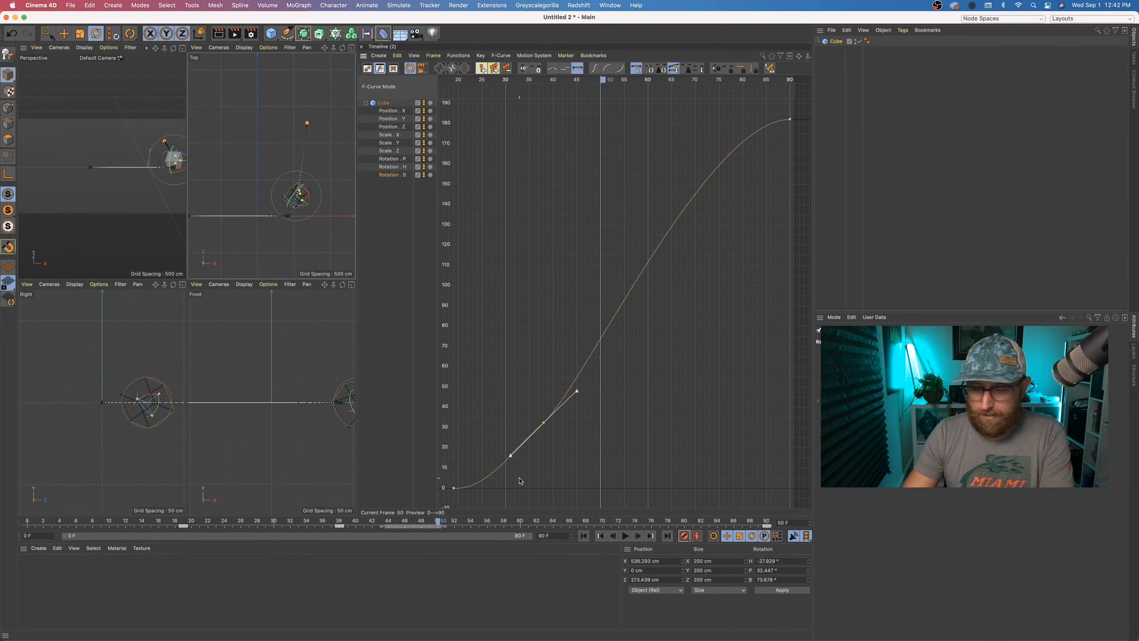
{"action": "key", "text": "Delete"}
{"action": "left_click", "coordinate": [393, 159]}
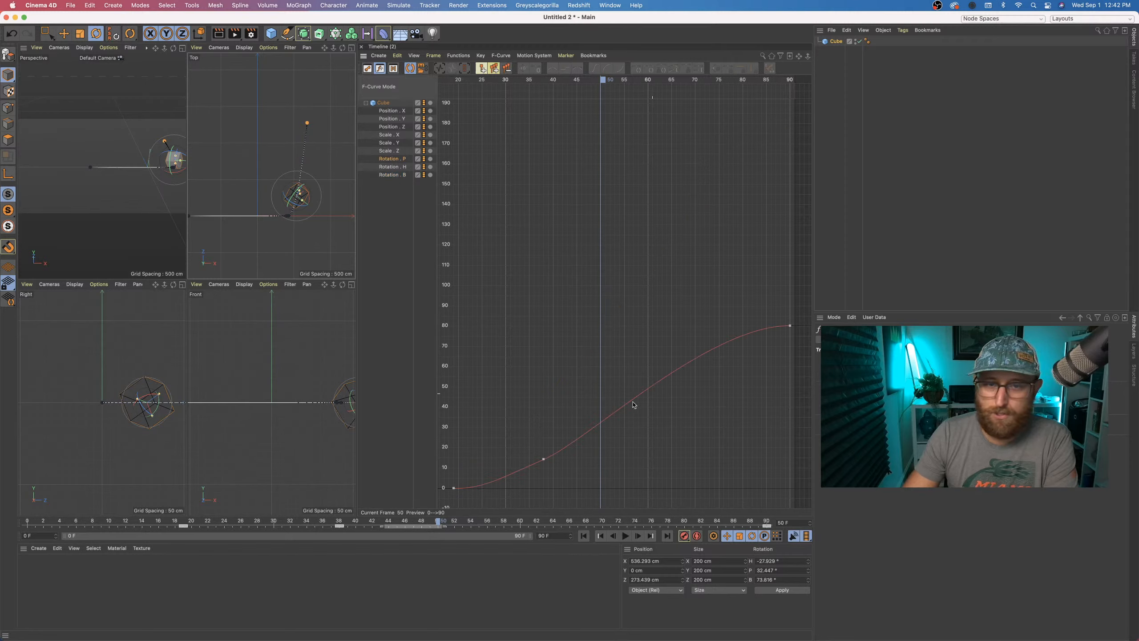
{"action": "key", "text": "Delete"}
{"action": "key", "text": "h"}
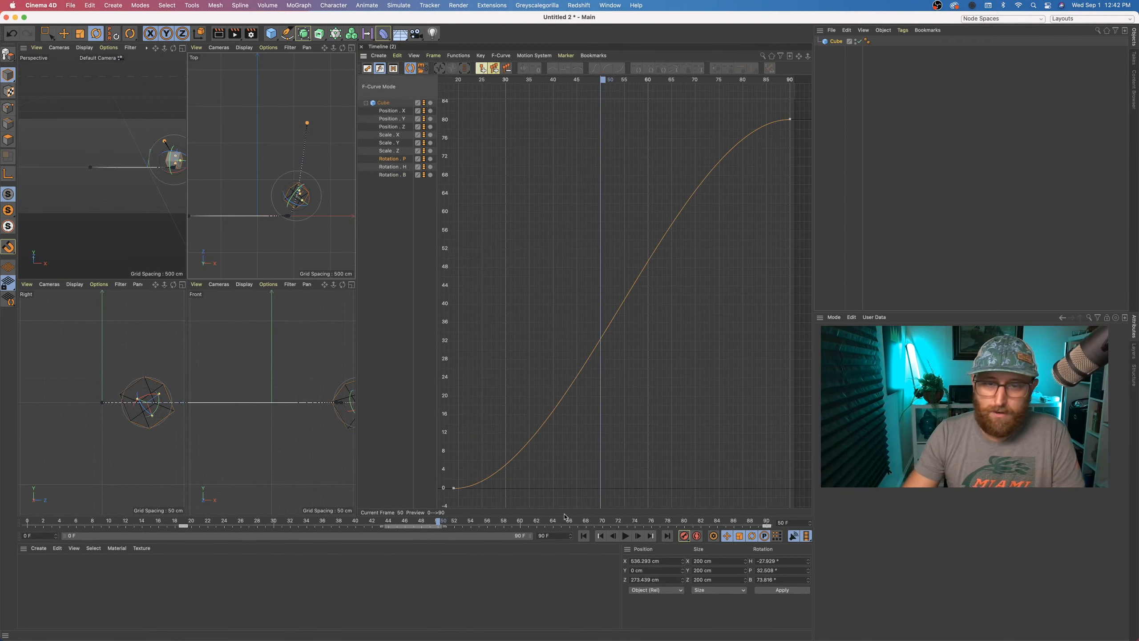
{"action": "left_click_drag", "start_coordinate": [559, 522], "coordinate": [281, 494]}
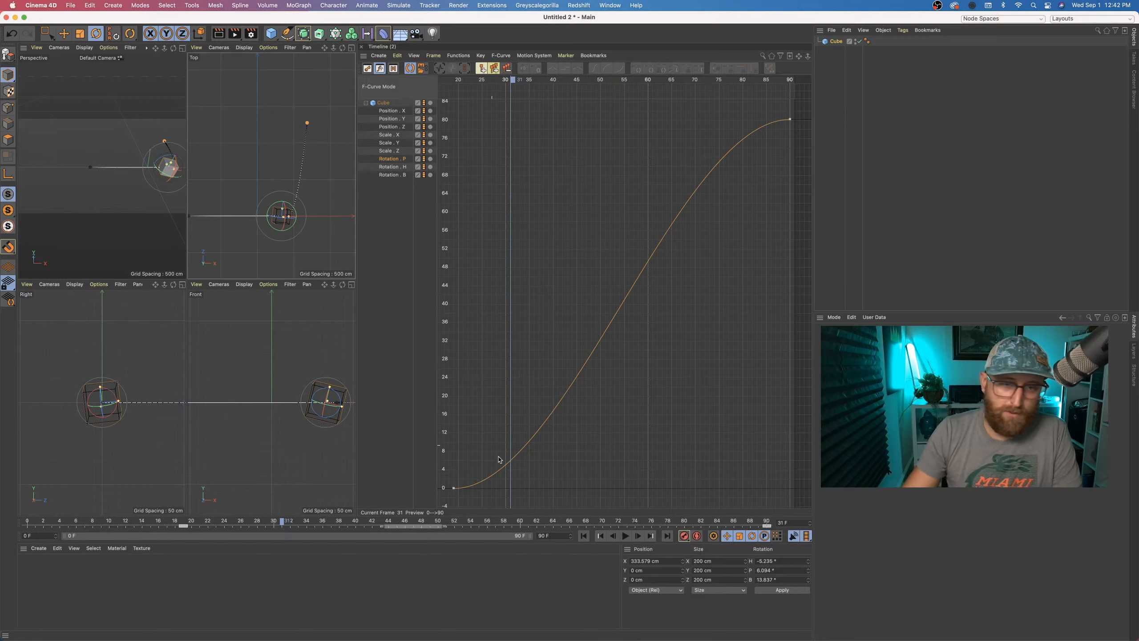
- Try a steeper tangent and linear interpolation on the first Rotation P key, reverting it to spline interpolation with a flat tangent
{"action": "left_click", "coordinate": [453, 488]}
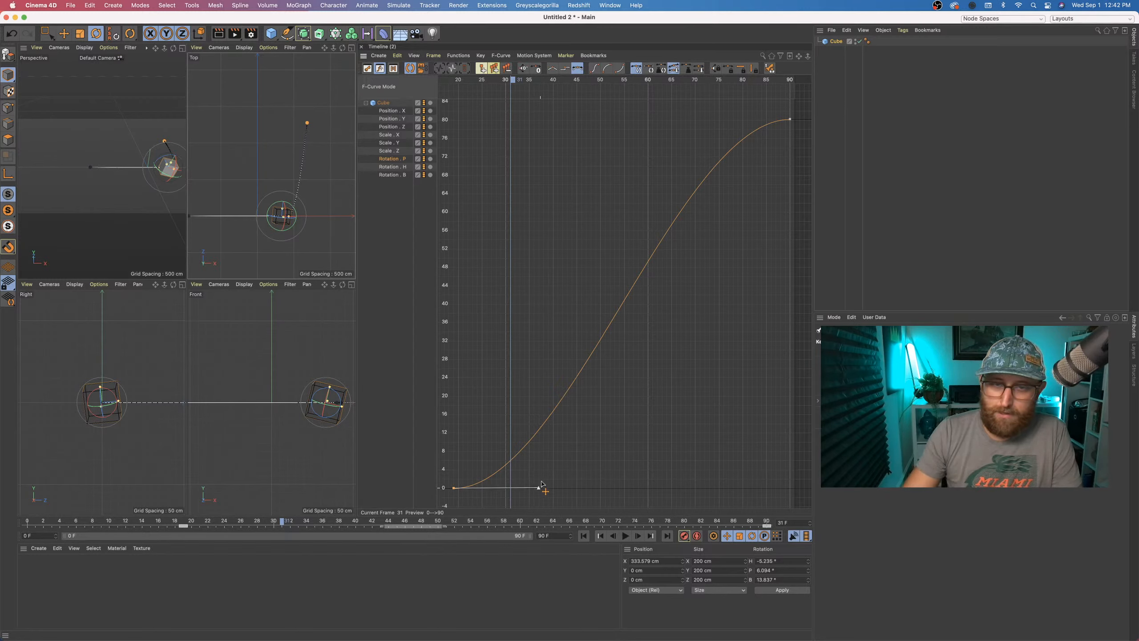
{"action": "left_click_drag", "start_coordinate": [536, 488], "coordinate": [540, 334]}
{"action": "key", "text": "super+z"}
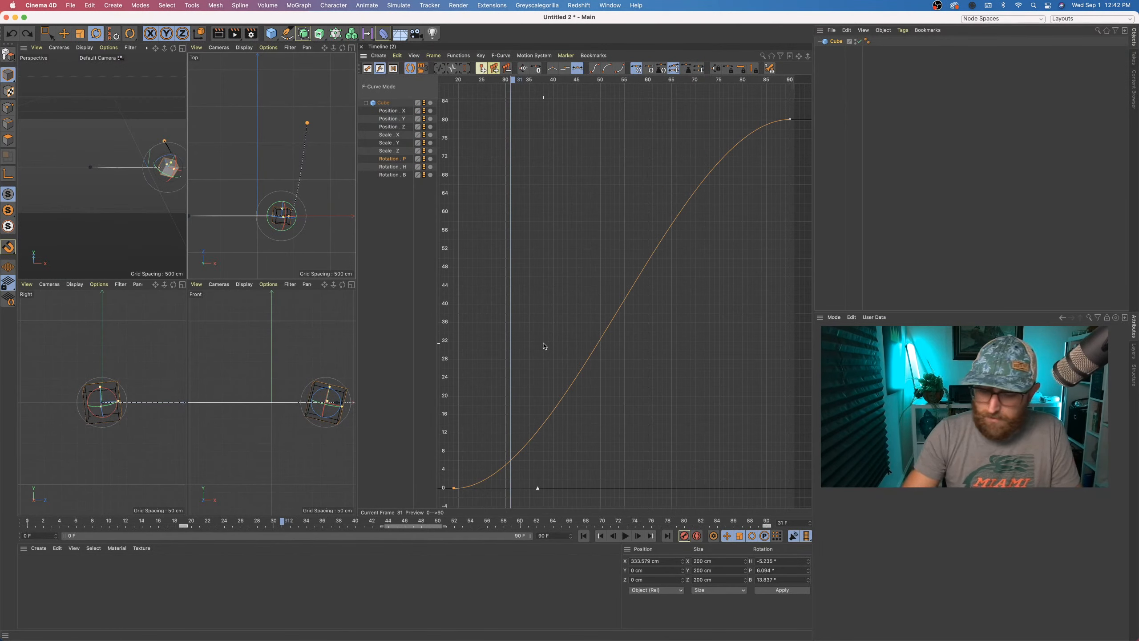
{"action": "key", "text": "alt+l"}
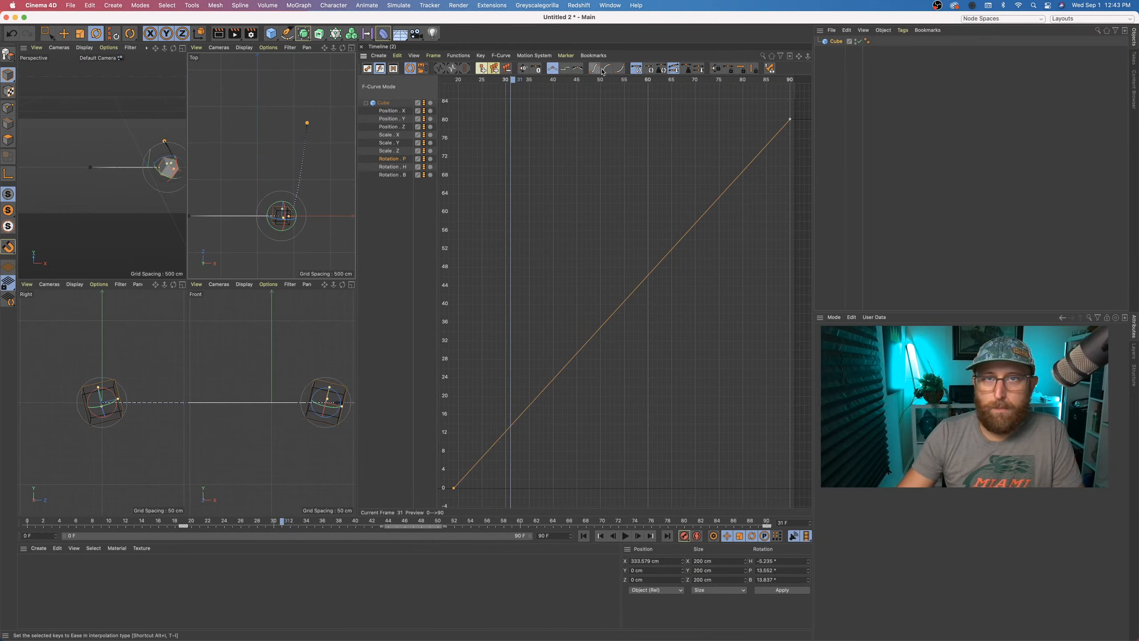
{"action": "left_click", "coordinate": [577, 68]}
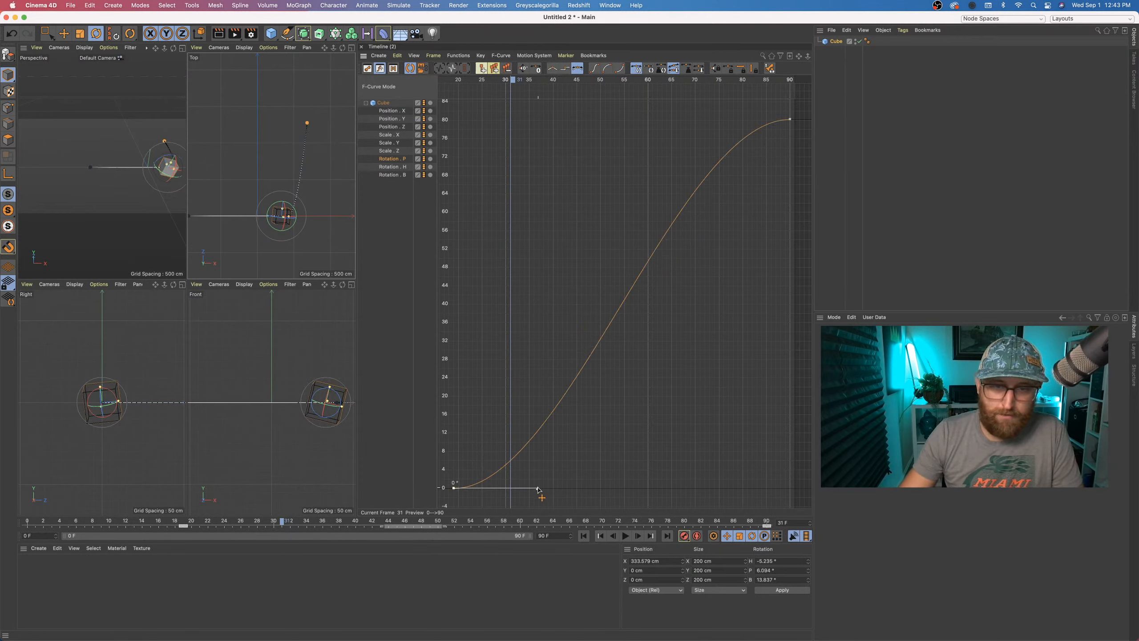
- Try a long diagonal tangent and a shorter, steeper one on the first Rotation P key, undoing each attempt
{"action": "left_click_drag", "start_coordinate": [538, 487], "coordinate": [621, 318]}
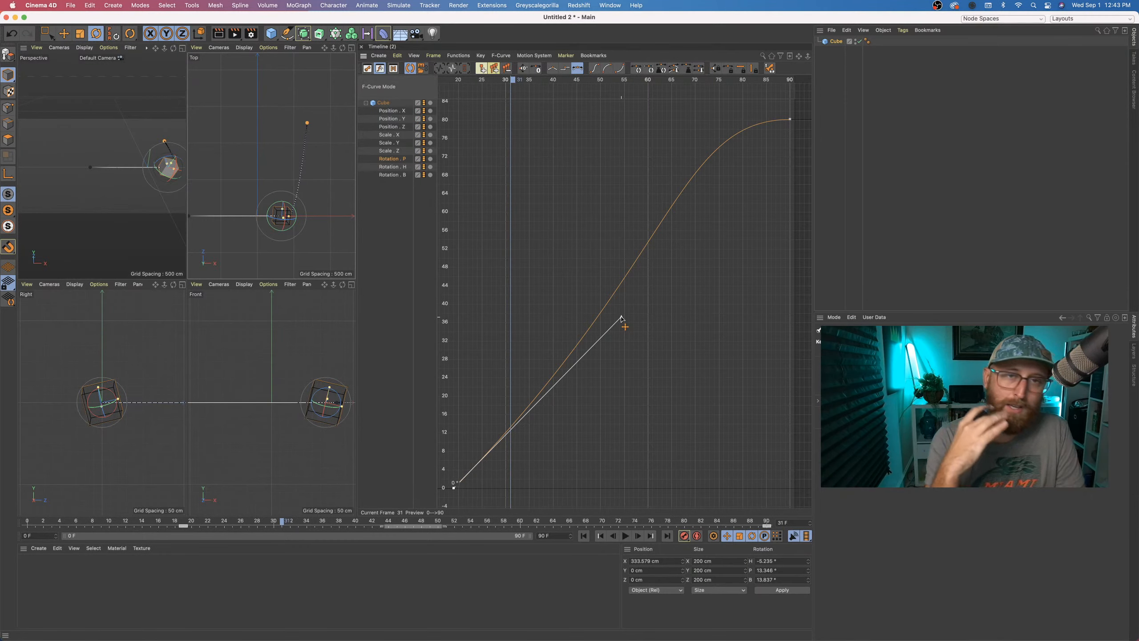
{"action": "key", "text": "super+z"}
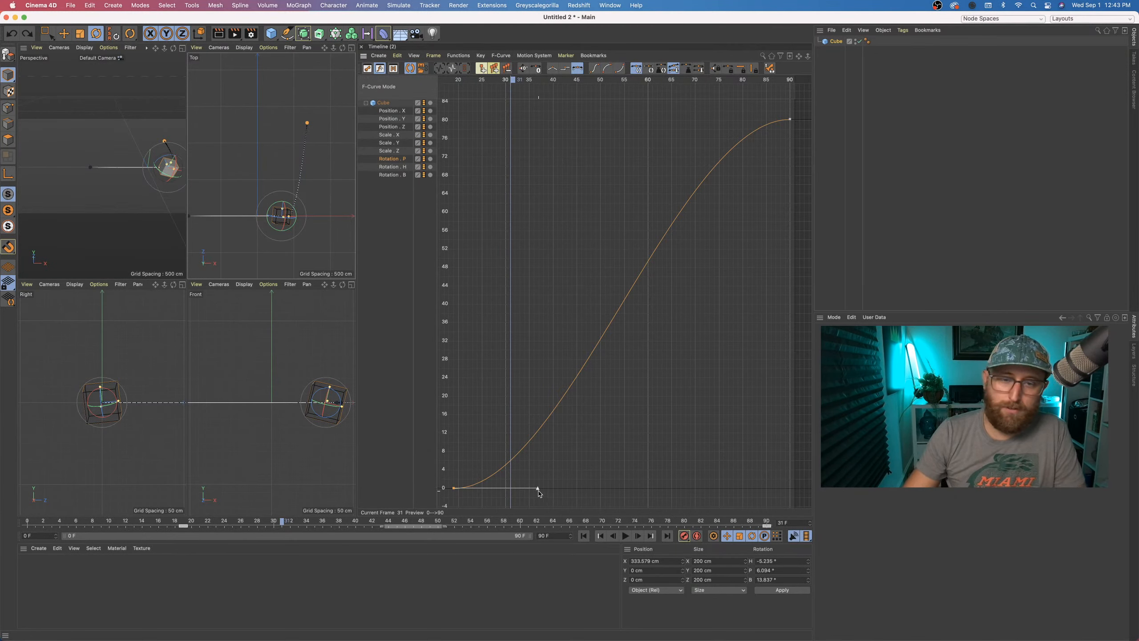
{"action": "left_click_drag", "start_coordinate": [538, 489], "coordinate": [525, 349]}
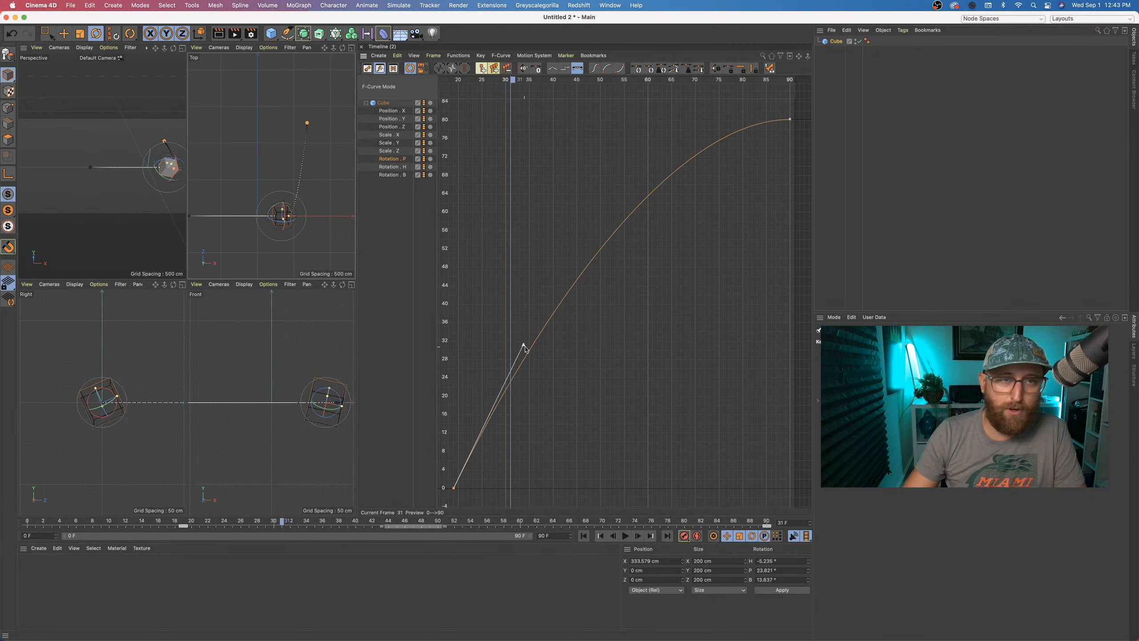
{"action": "key", "text": "super+z"}
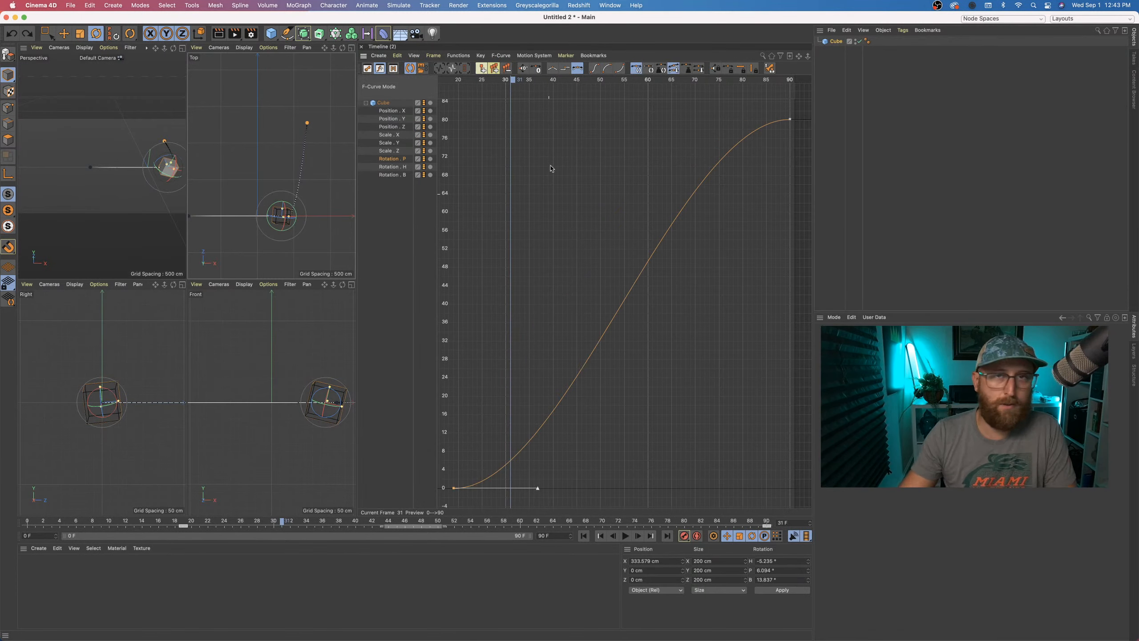
- Switch to the open project Iggy_Rig_Marketing_Jump_03.c4d and scrub its animation back to frame 0
{"action": "left_click", "coordinate": [610, 5]}
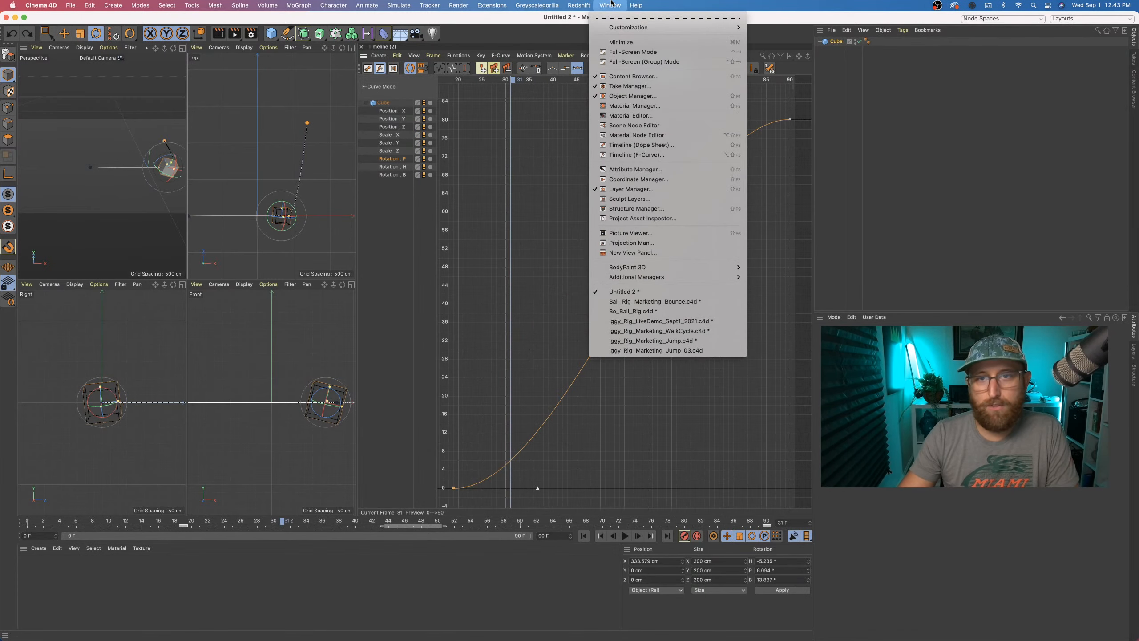
{"action": "left_click", "coordinate": [627, 350]}
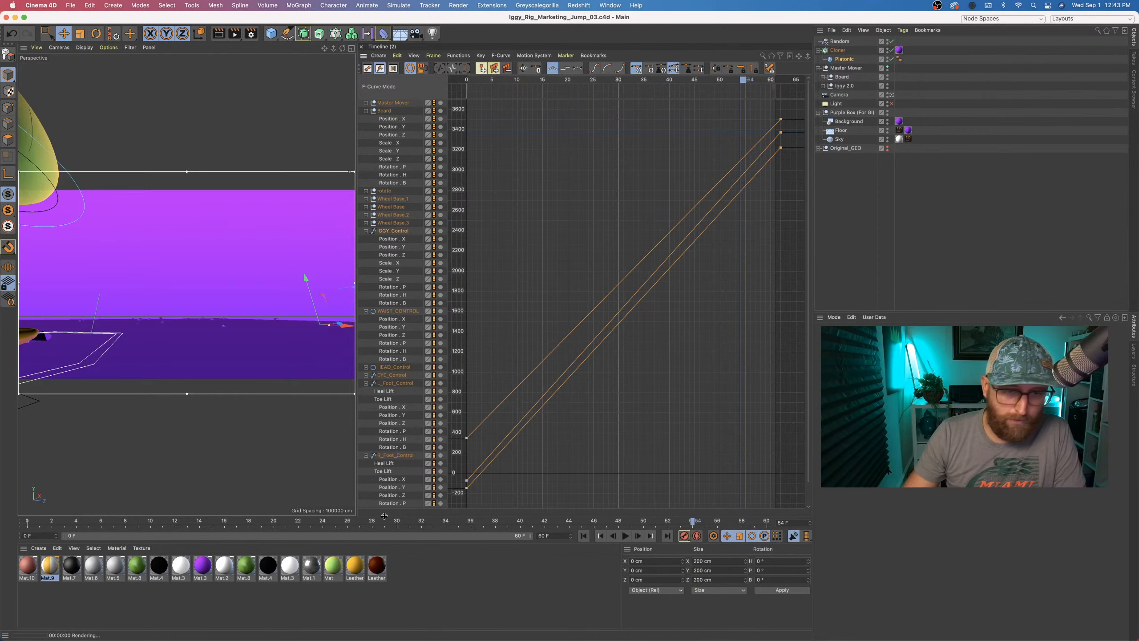
{"action": "left_click_drag", "start_coordinate": [246, 518], "coordinate": [97, 504]}
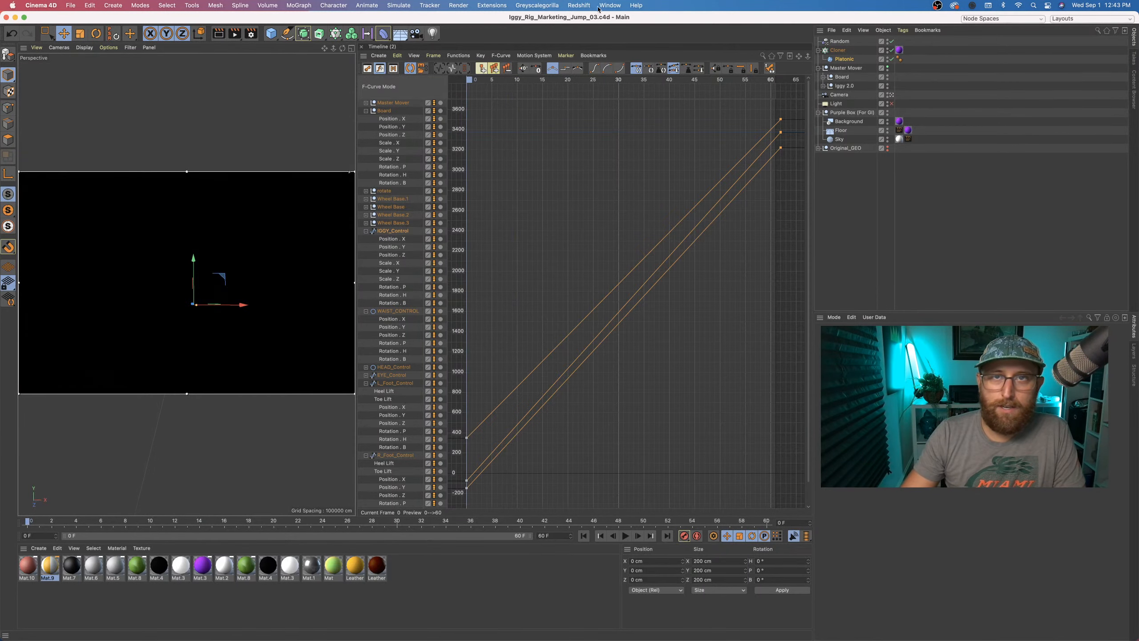
- Switch to the open project Iggy_Rig_Marketing_Jump.c4d and scrub its animation to frame 8
{"action": "left_click", "coordinate": [610, 5]}
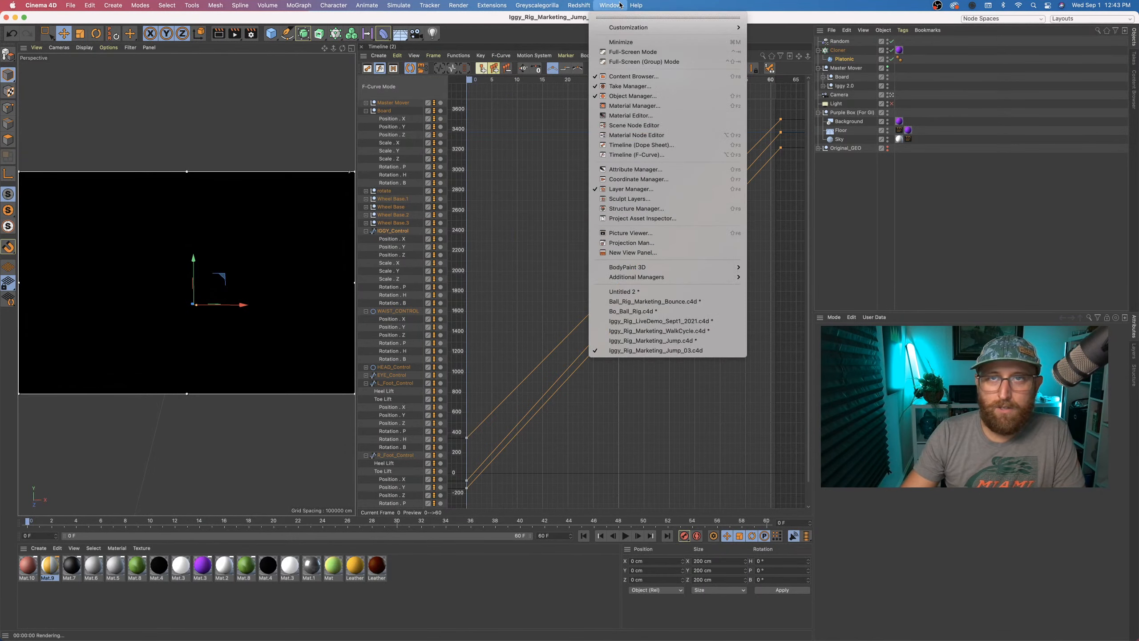
{"action": "left_click", "coordinate": [652, 341]}
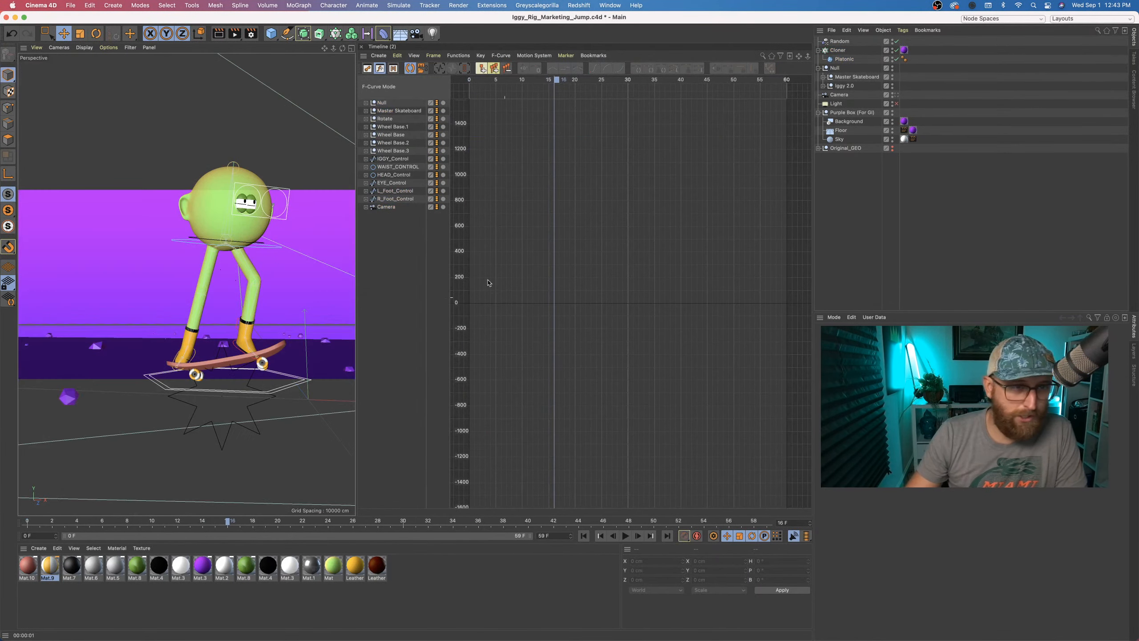
{"action": "left_click_drag", "start_coordinate": [359, 523], "coordinate": [127, 522]}
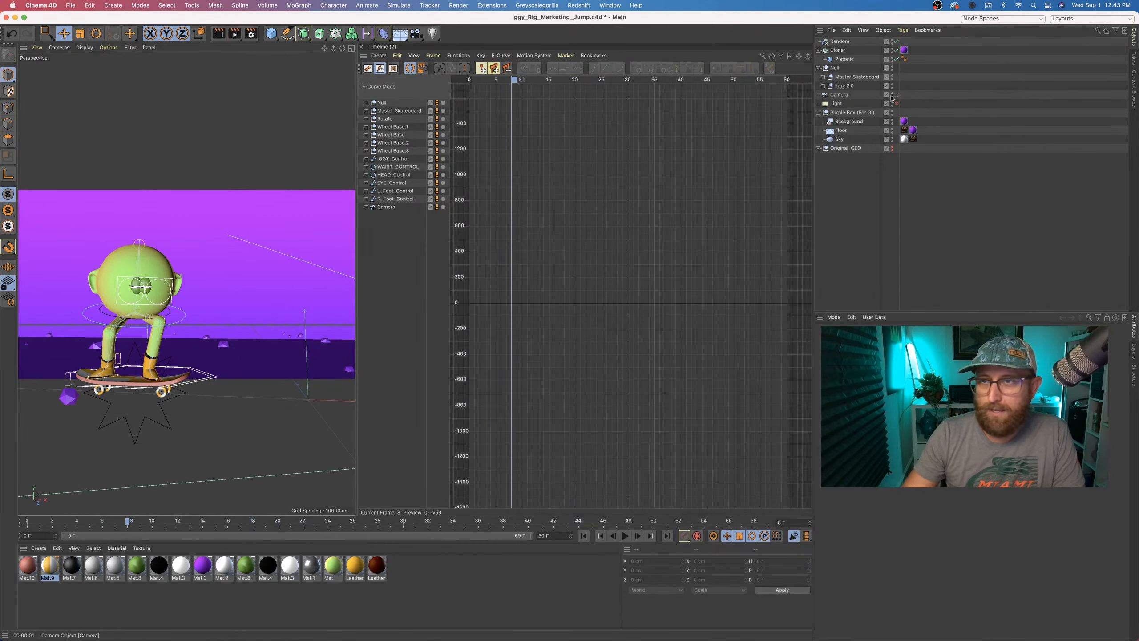
- Look through the scene's Camera during playback, stop the animation and save the project
{"action": "left_click", "coordinate": [896, 95]}
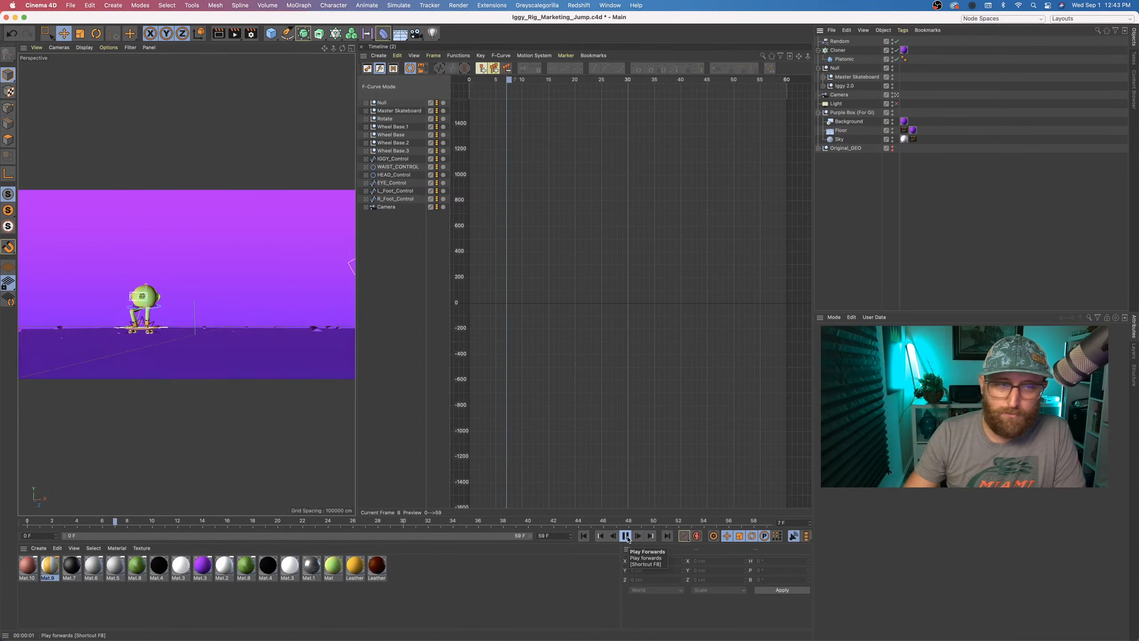
{"action": "left_click", "coordinate": [625, 535]}
{"action": "key", "text": "super+s"}
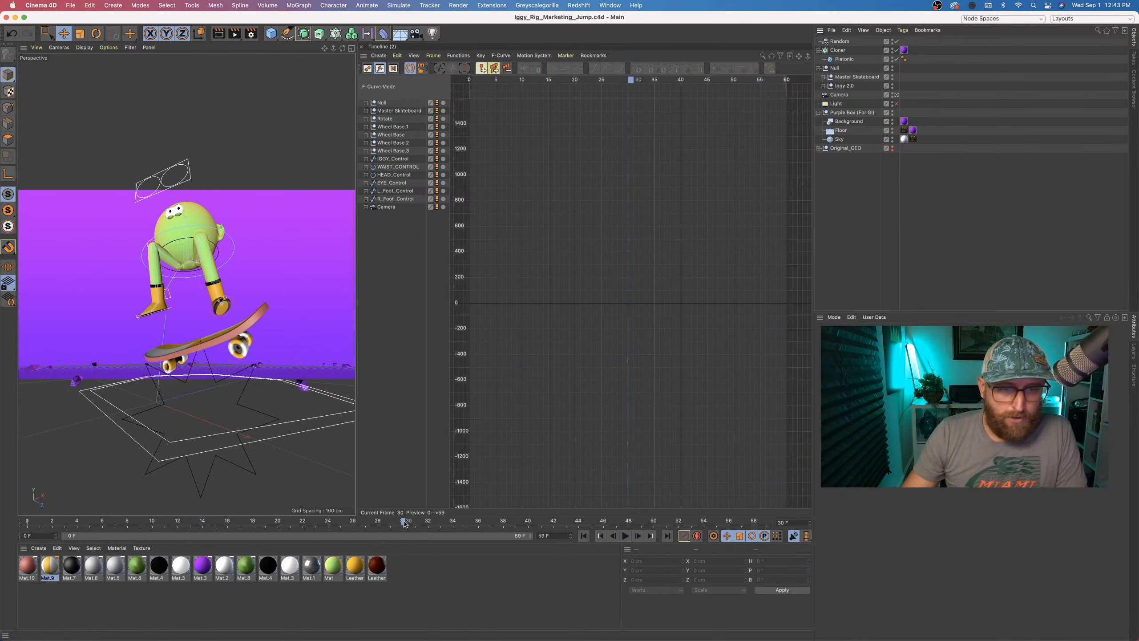
- Scrub around frame 29 of the skateboard jump and play the animation from frame 0
{"action": "left_click_drag", "start_coordinate": [404, 523], "coordinate": [344, 512]}
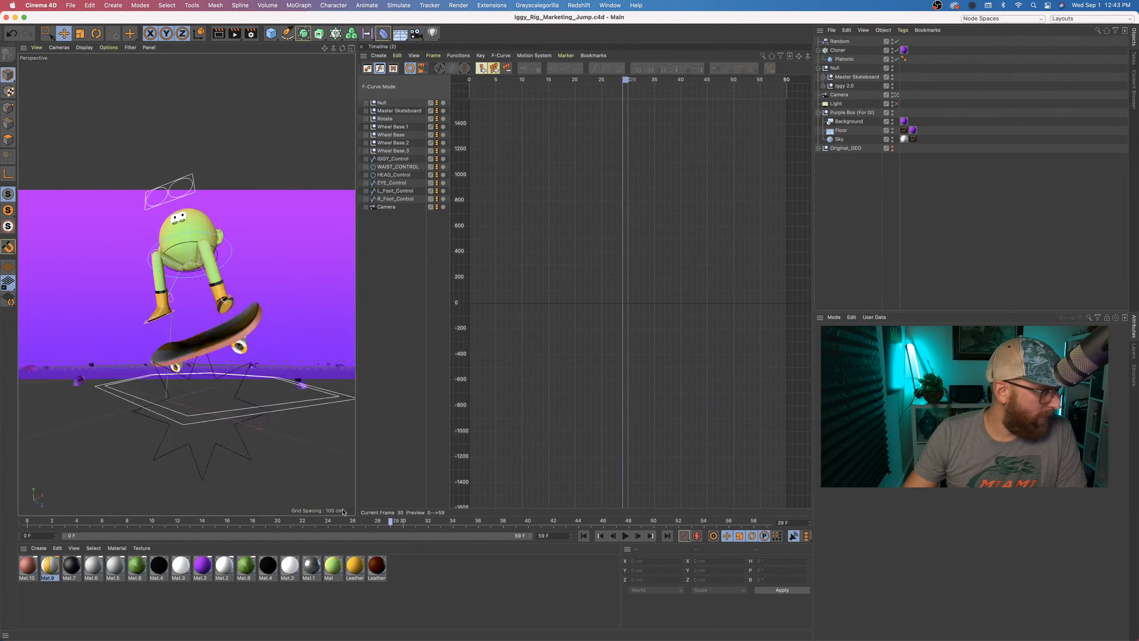
{"action": "key", "text": "shift+f"}
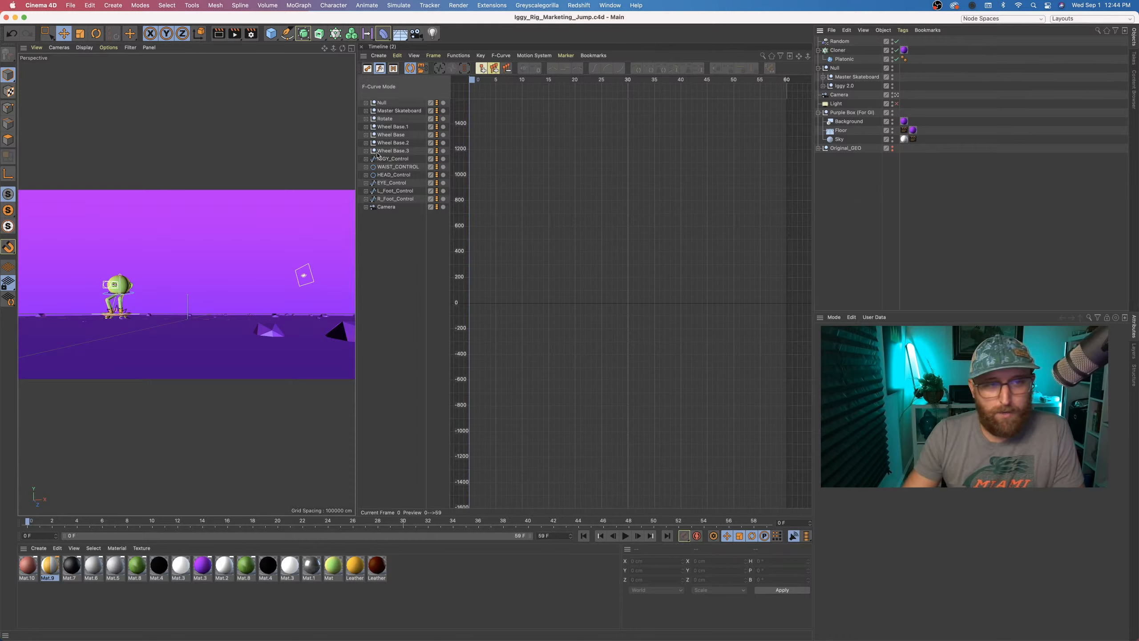
{"action": "left_click", "coordinate": [626, 537]}
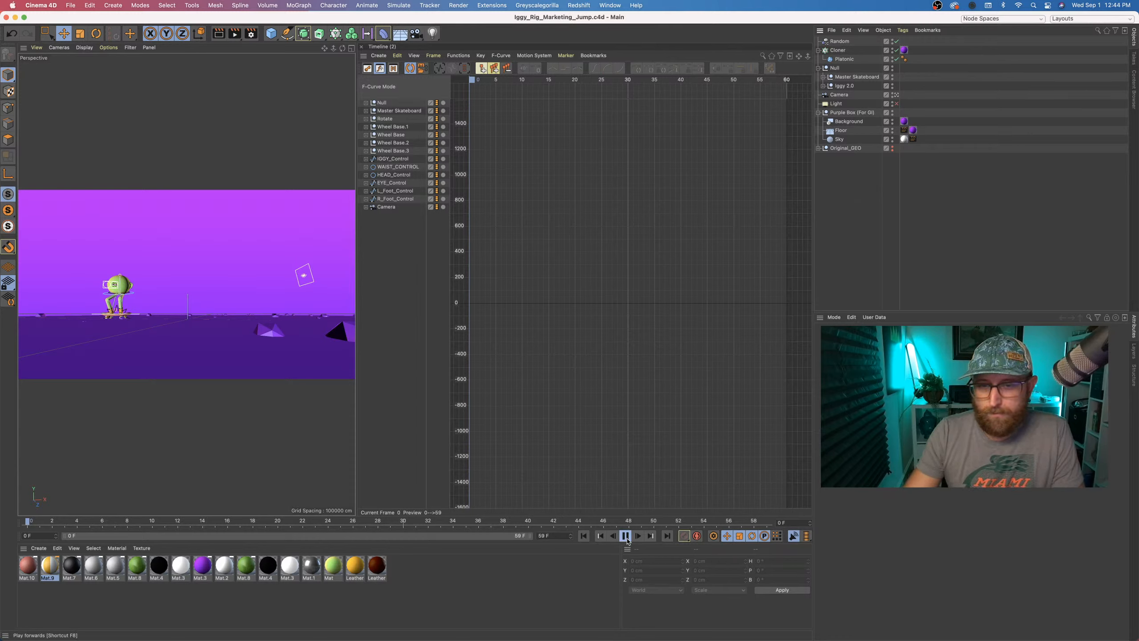
- Close the F-Curve timeline to enlarge the viewport and pause and resume the jump animation
{"action": "left_click", "coordinate": [363, 47]}
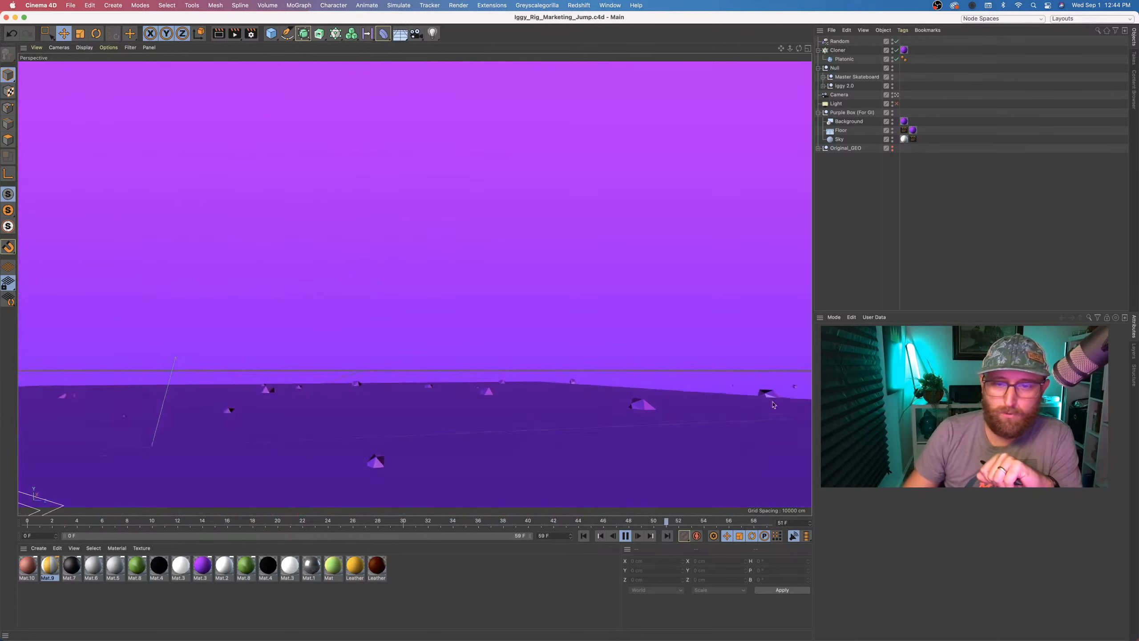
{"action": "left_click", "coordinate": [626, 535]}
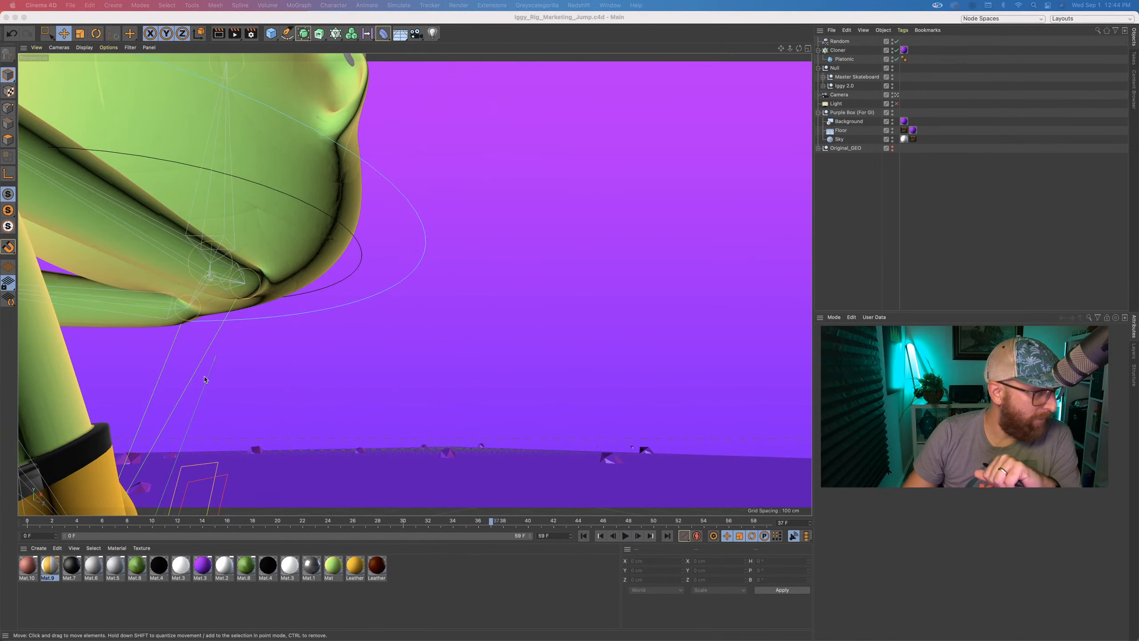
{"action": "left_click", "coordinate": [930, 21]}
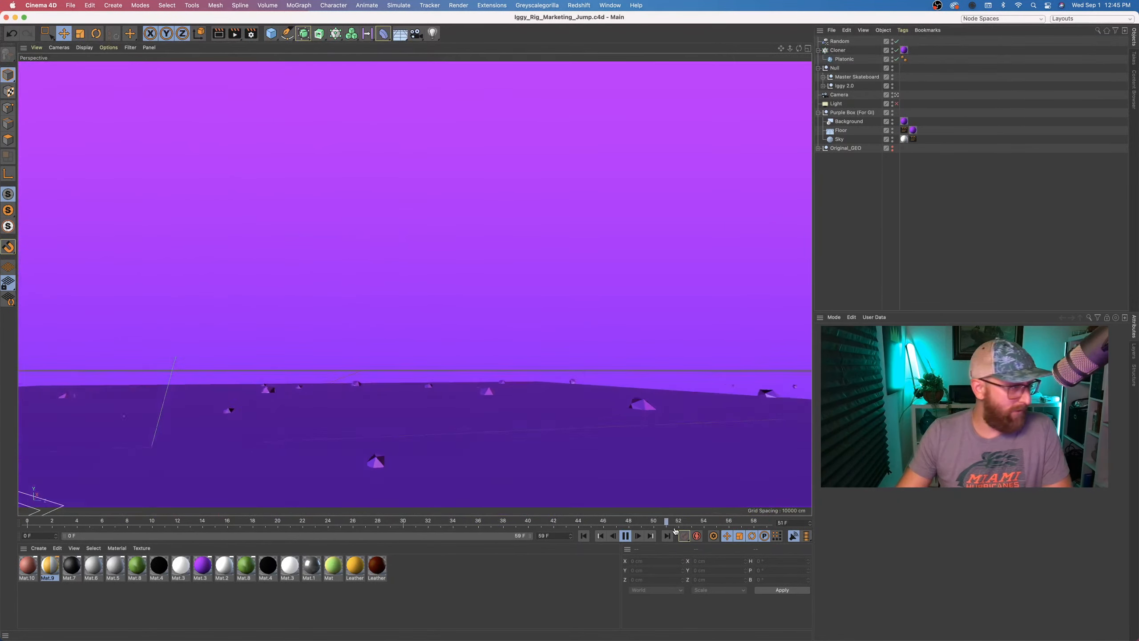
- Switch to Chrome and look through MoGraph Mentor's page about the free Bo & Iggy character rigs
{"action": "key", "text": "super+Tab"}
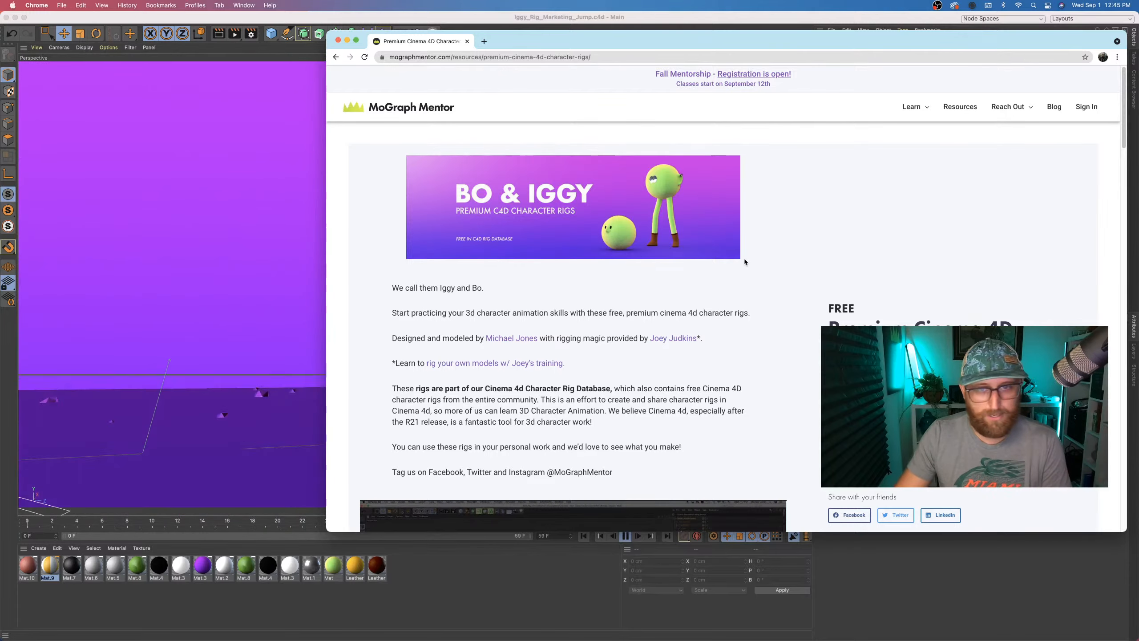
{"action": "scroll", "coordinate": [744, 278], "scroll_direction": "down", "scroll_amount": 5}
{"action": "scroll", "coordinate": [744, 285], "scroll_direction": "down", "scroll_amount": 12}
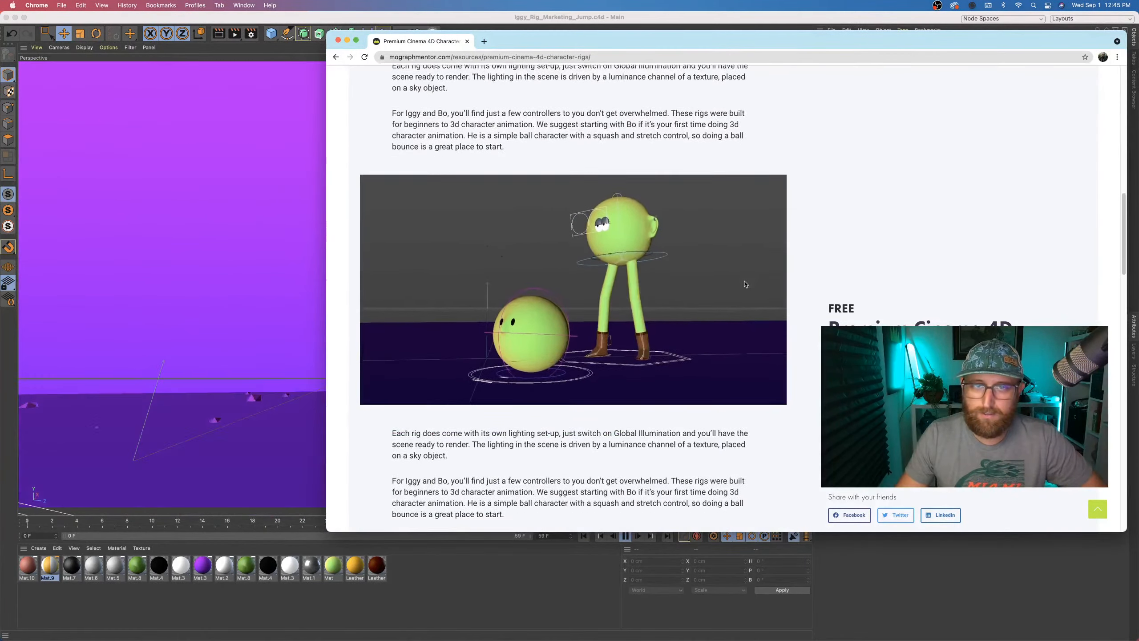
{"action": "scroll", "coordinate": [745, 282], "scroll_direction": "down", "scroll_amount": 20}
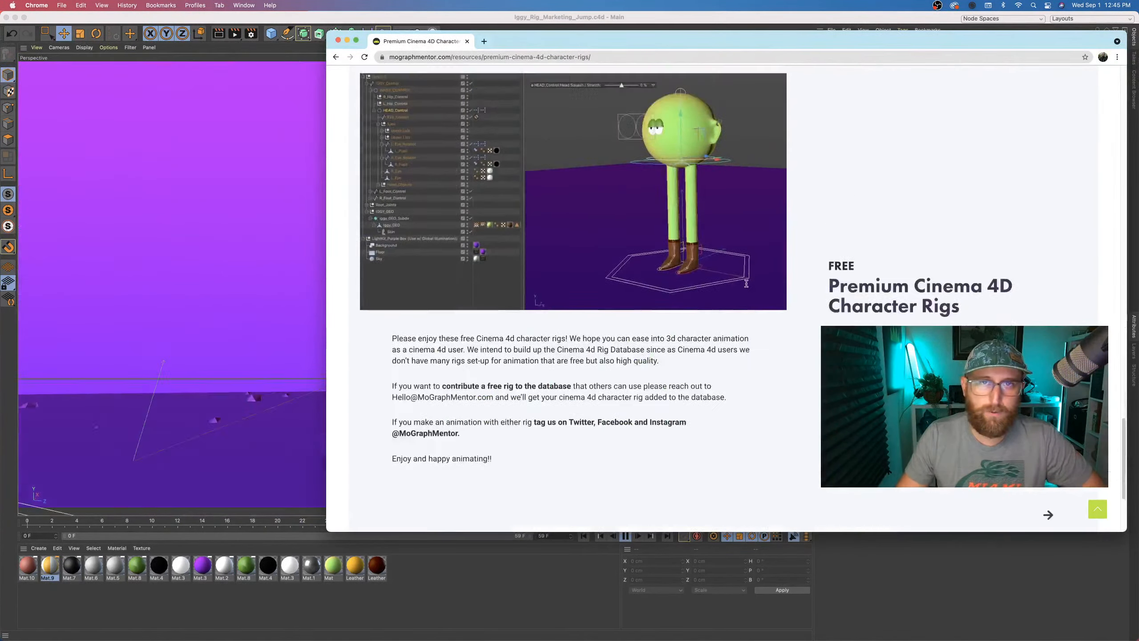
{"action": "scroll", "coordinate": [747, 283], "scroll_direction": "up", "scroll_amount": 20}
{"action": "scroll", "coordinate": [746, 285], "scroll_direction": "up", "scroll_amount": 15}
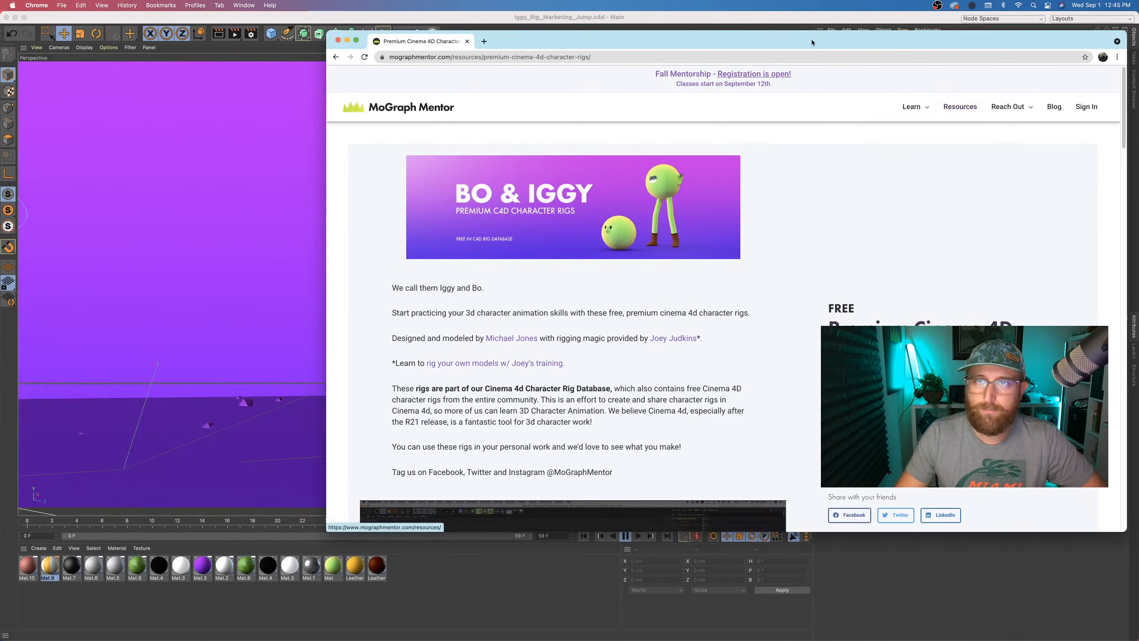
- Move the browser window to uncover the rigs' download section, review the page again and return to Cinema 4D
{"action": "left_click_drag", "start_coordinate": [811, 39], "coordinate": [735, 54]}
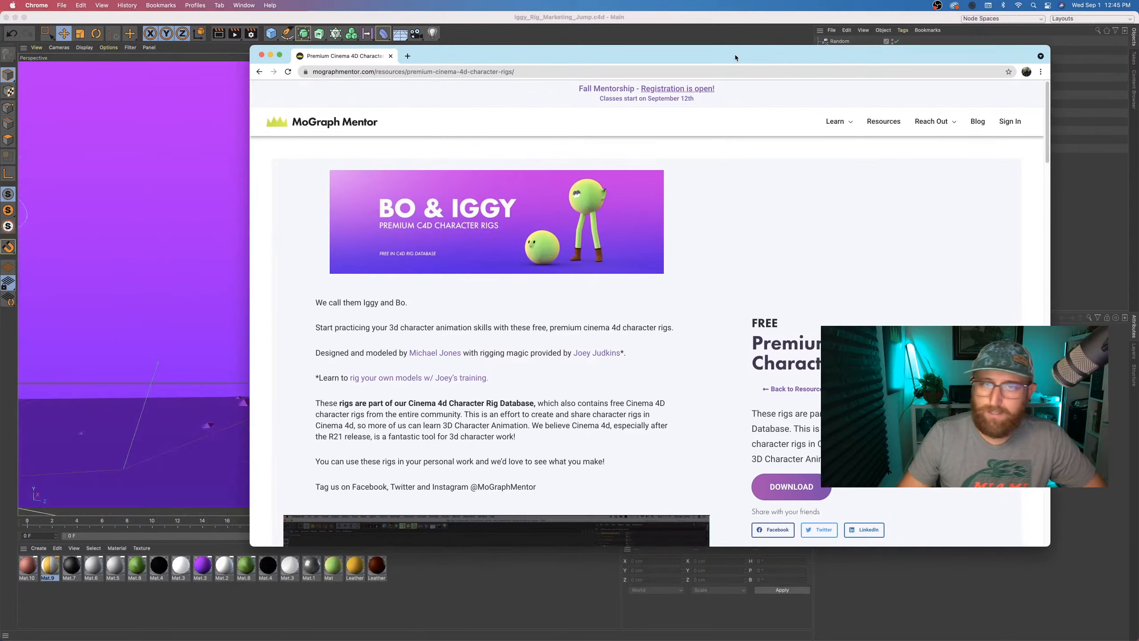
{"action": "scroll", "coordinate": [848, 287], "scroll_direction": "down", "scroll_amount": 1}
{"action": "scroll", "coordinate": [848, 288], "scroll_direction": "down", "scroll_amount": 5}
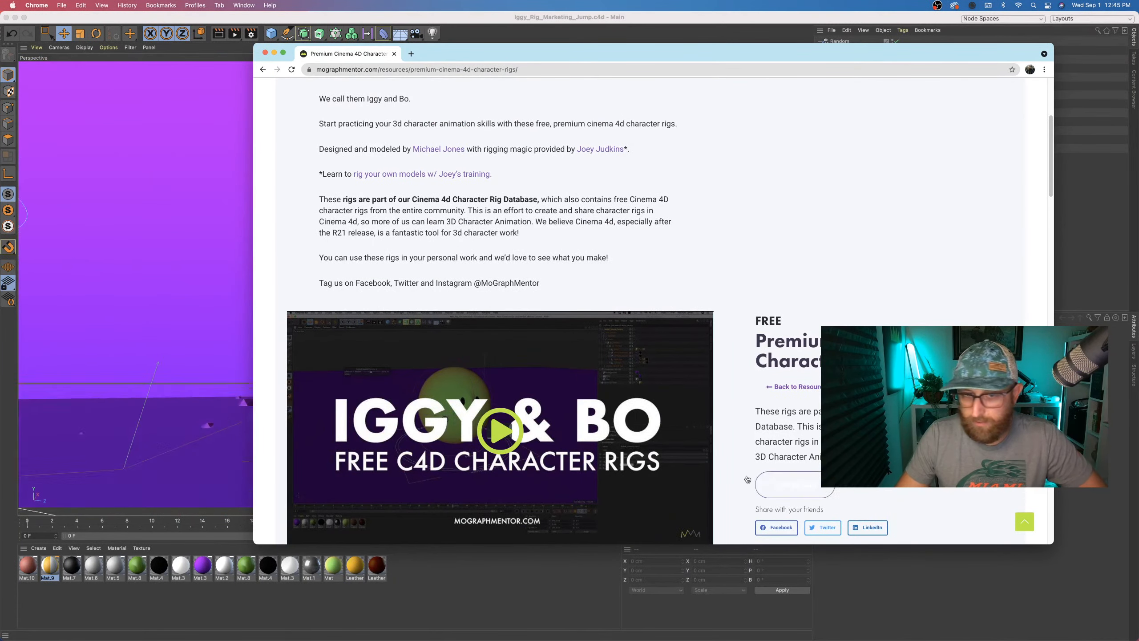
{"action": "scroll", "coordinate": [662, 445], "scroll_direction": "up", "scroll_amount": 5}
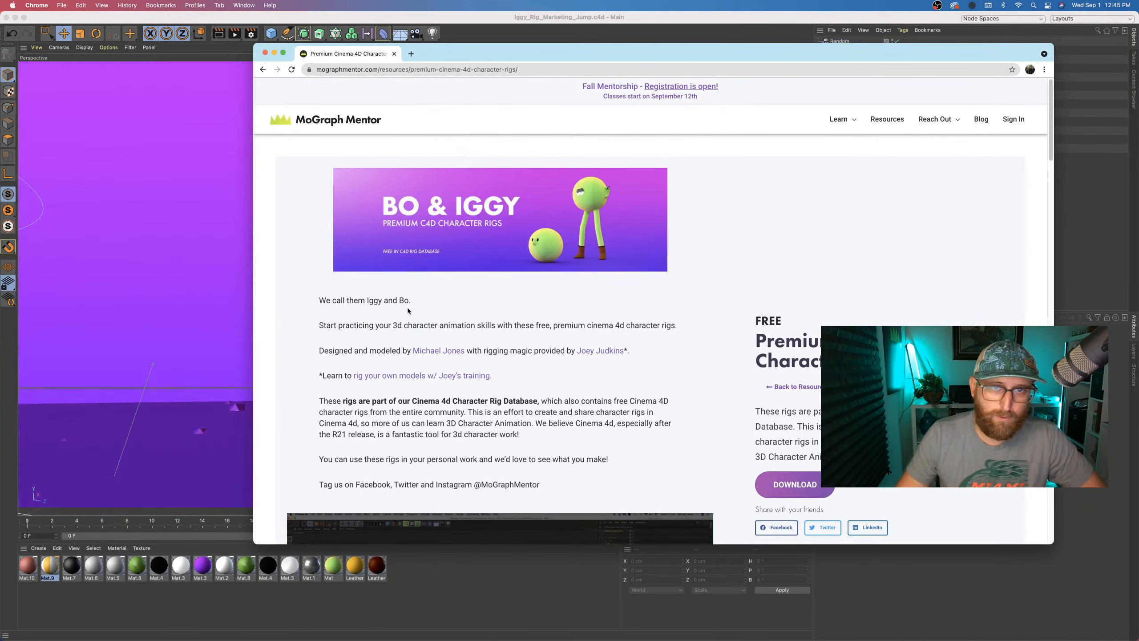
{"action": "scroll", "coordinate": [714, 316], "scroll_direction": "down", "scroll_amount": 12}
{"action": "scroll", "coordinate": [714, 318], "scroll_direction": "down", "scroll_amount": 5}
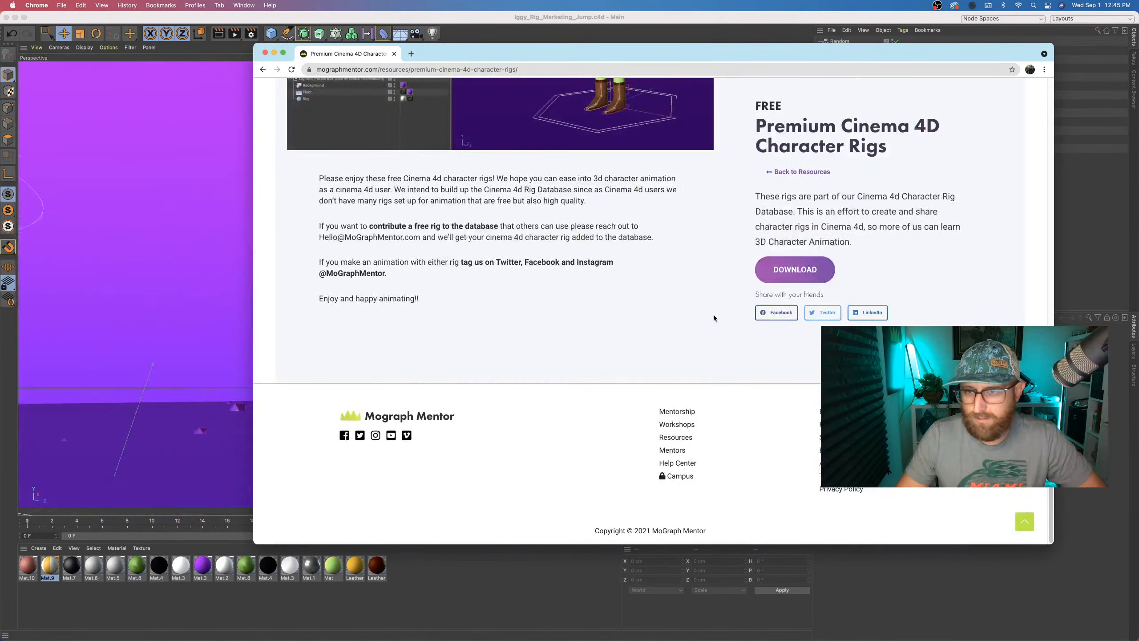
{"action": "scroll", "coordinate": [713, 317], "scroll_direction": "up", "scroll_amount": 15}
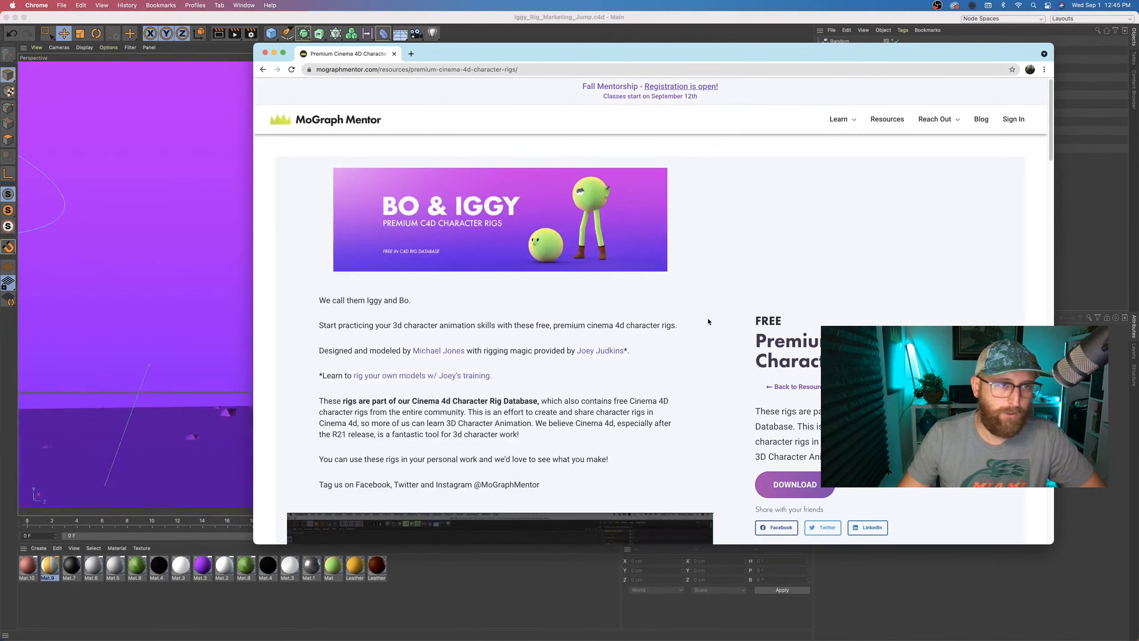
{"action": "left_click", "coordinate": [620, 20]}
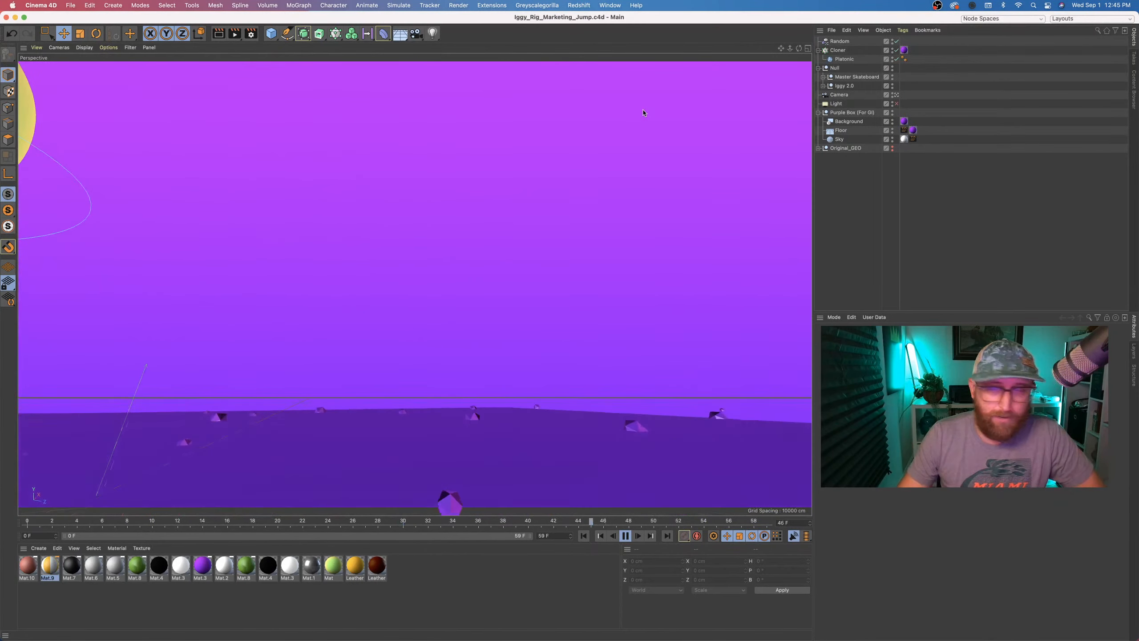